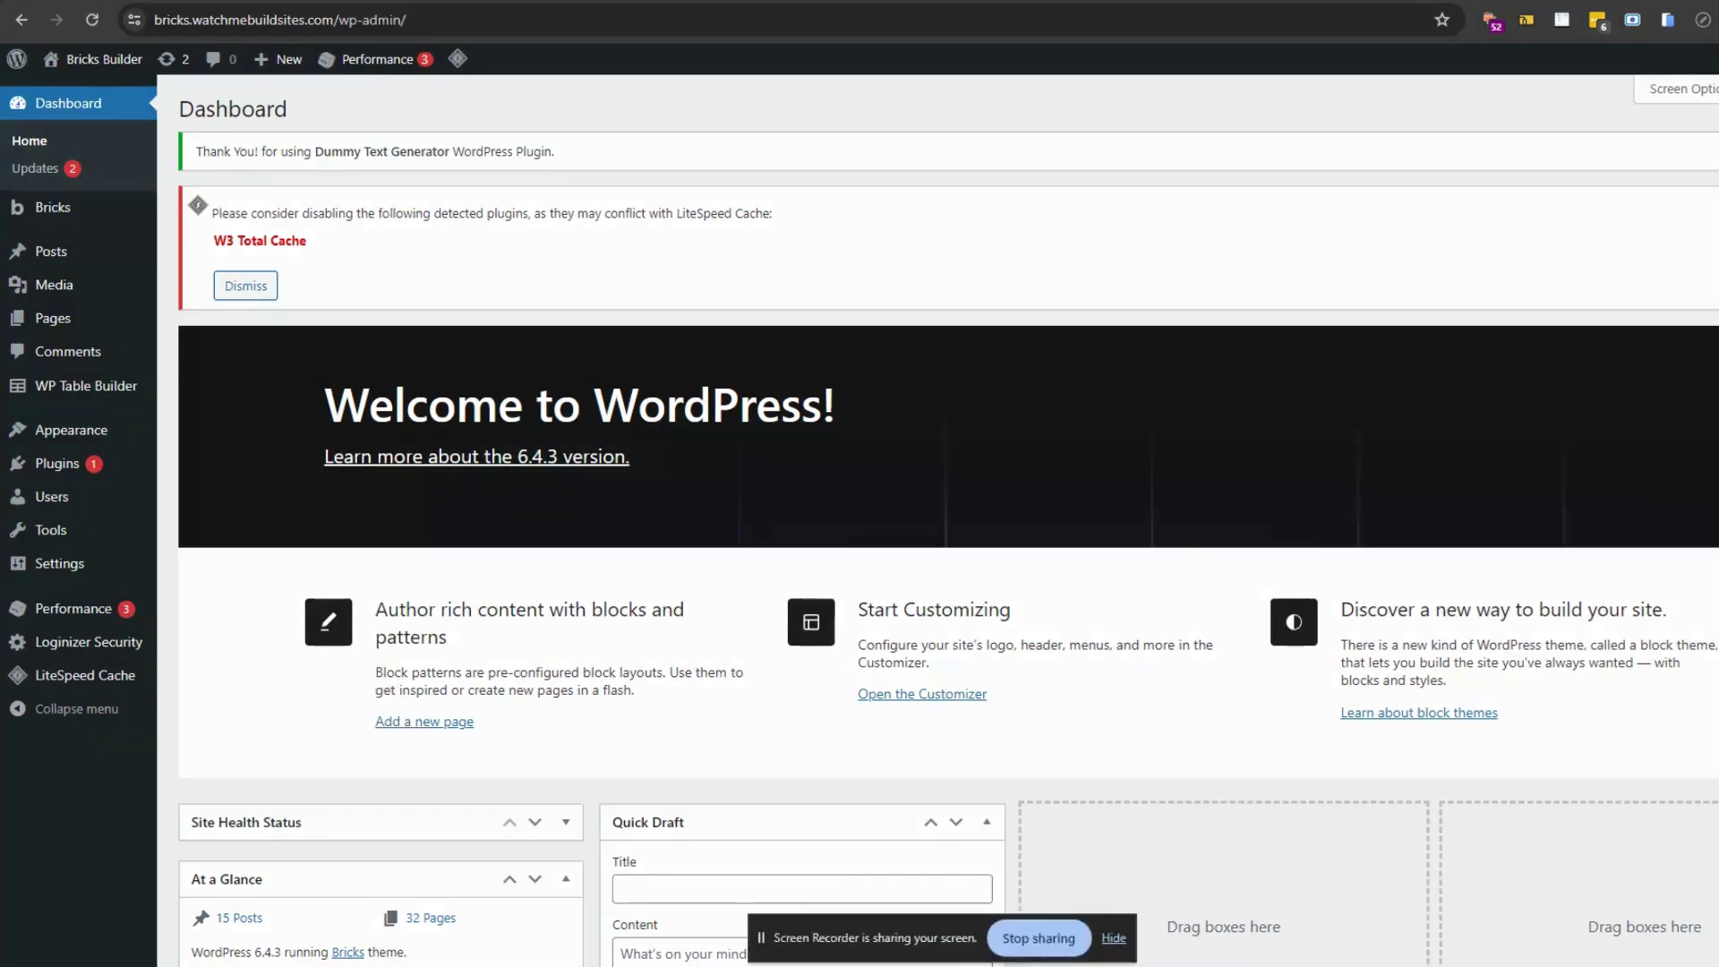
Step: Create a Bricks template titled 'Monthly', save it as a draft and open it in the builder
mouse_move(89, 215)
click(201, 237)
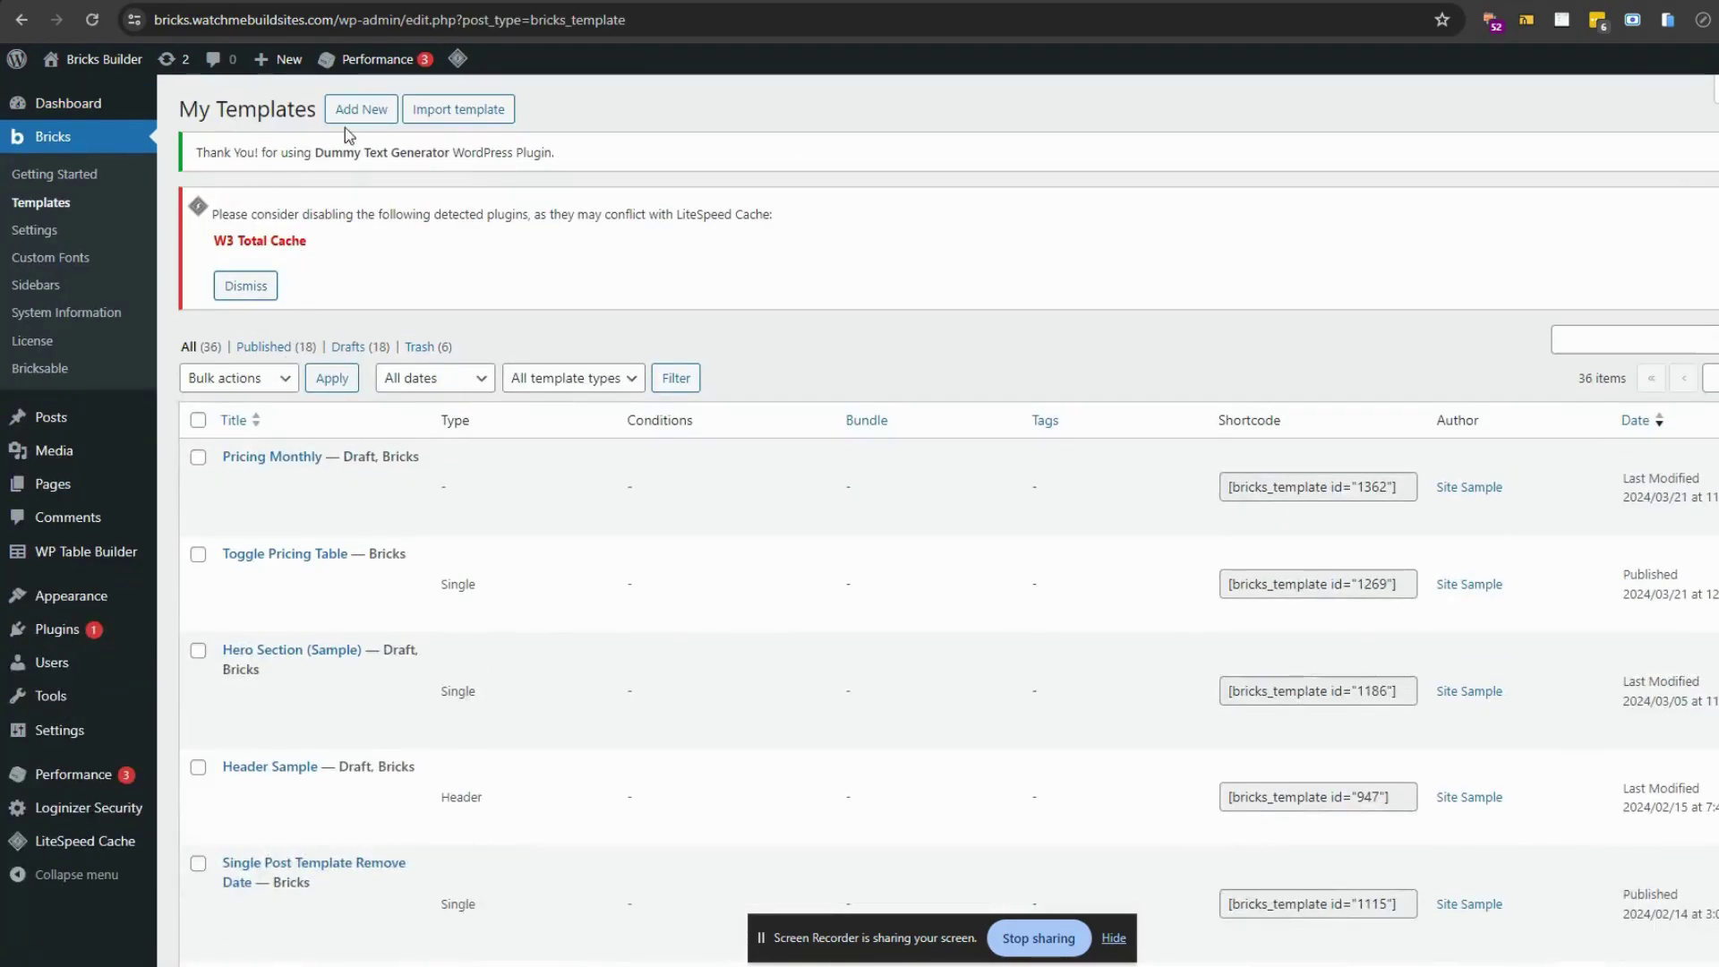
click(354, 112)
text(mONTH)
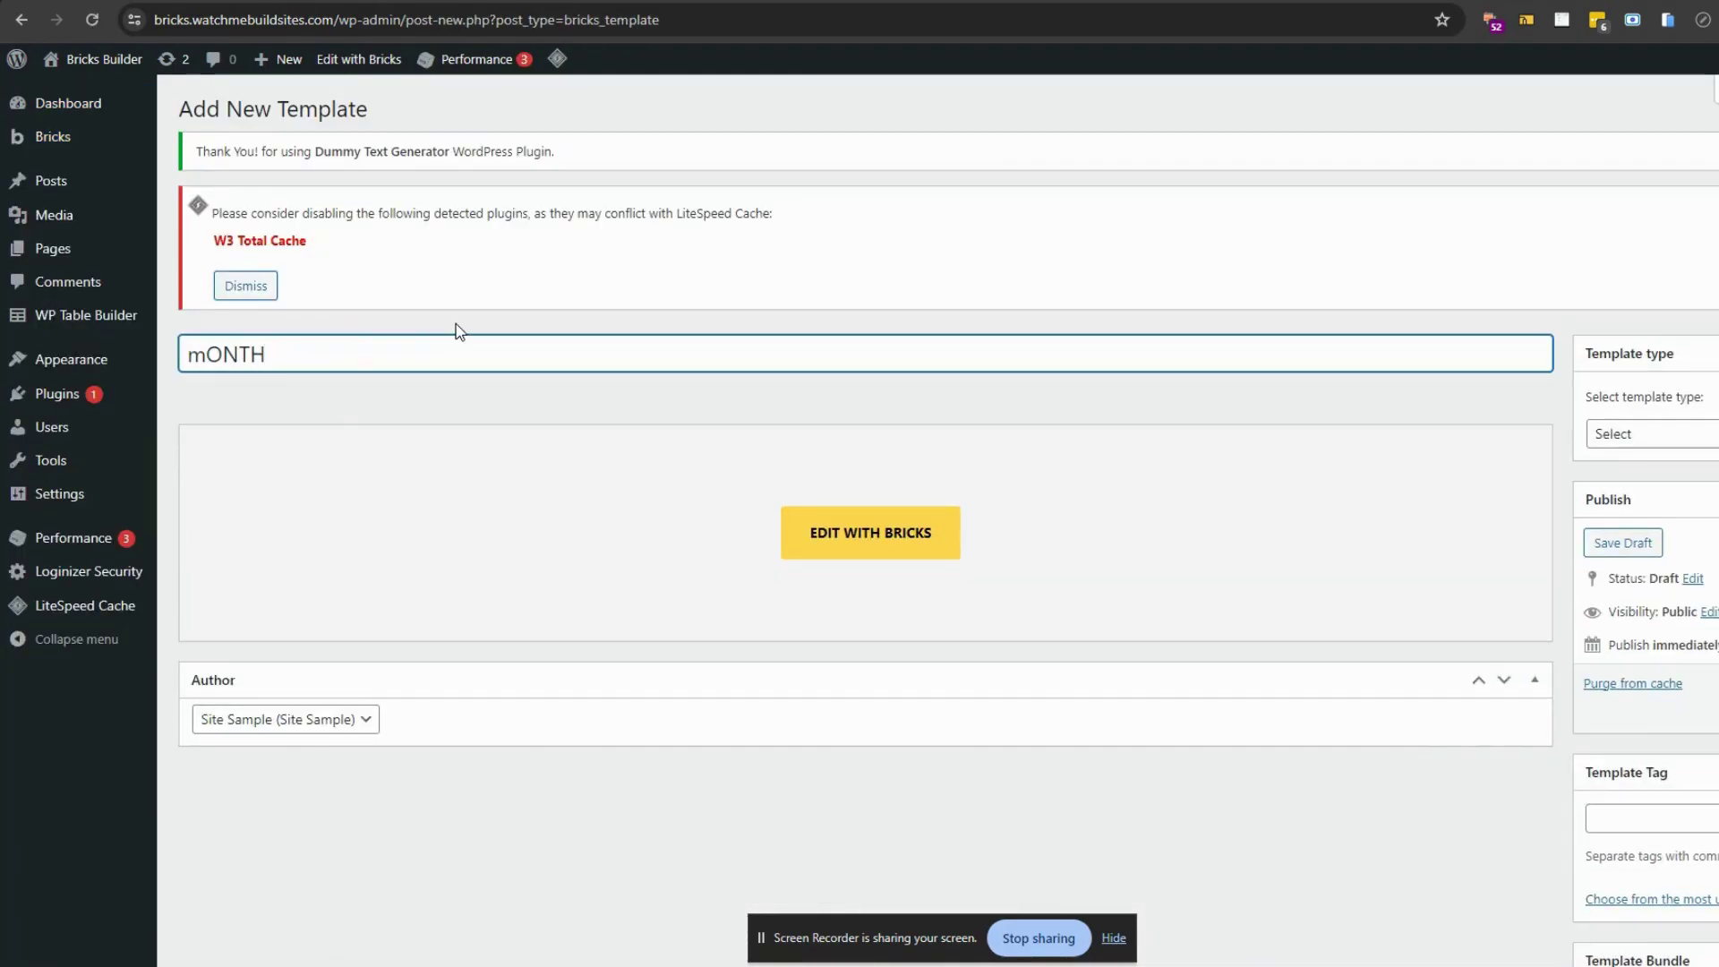
key(ctrl+a)
key(BackSpace)
text(Monthly)
key(Return)
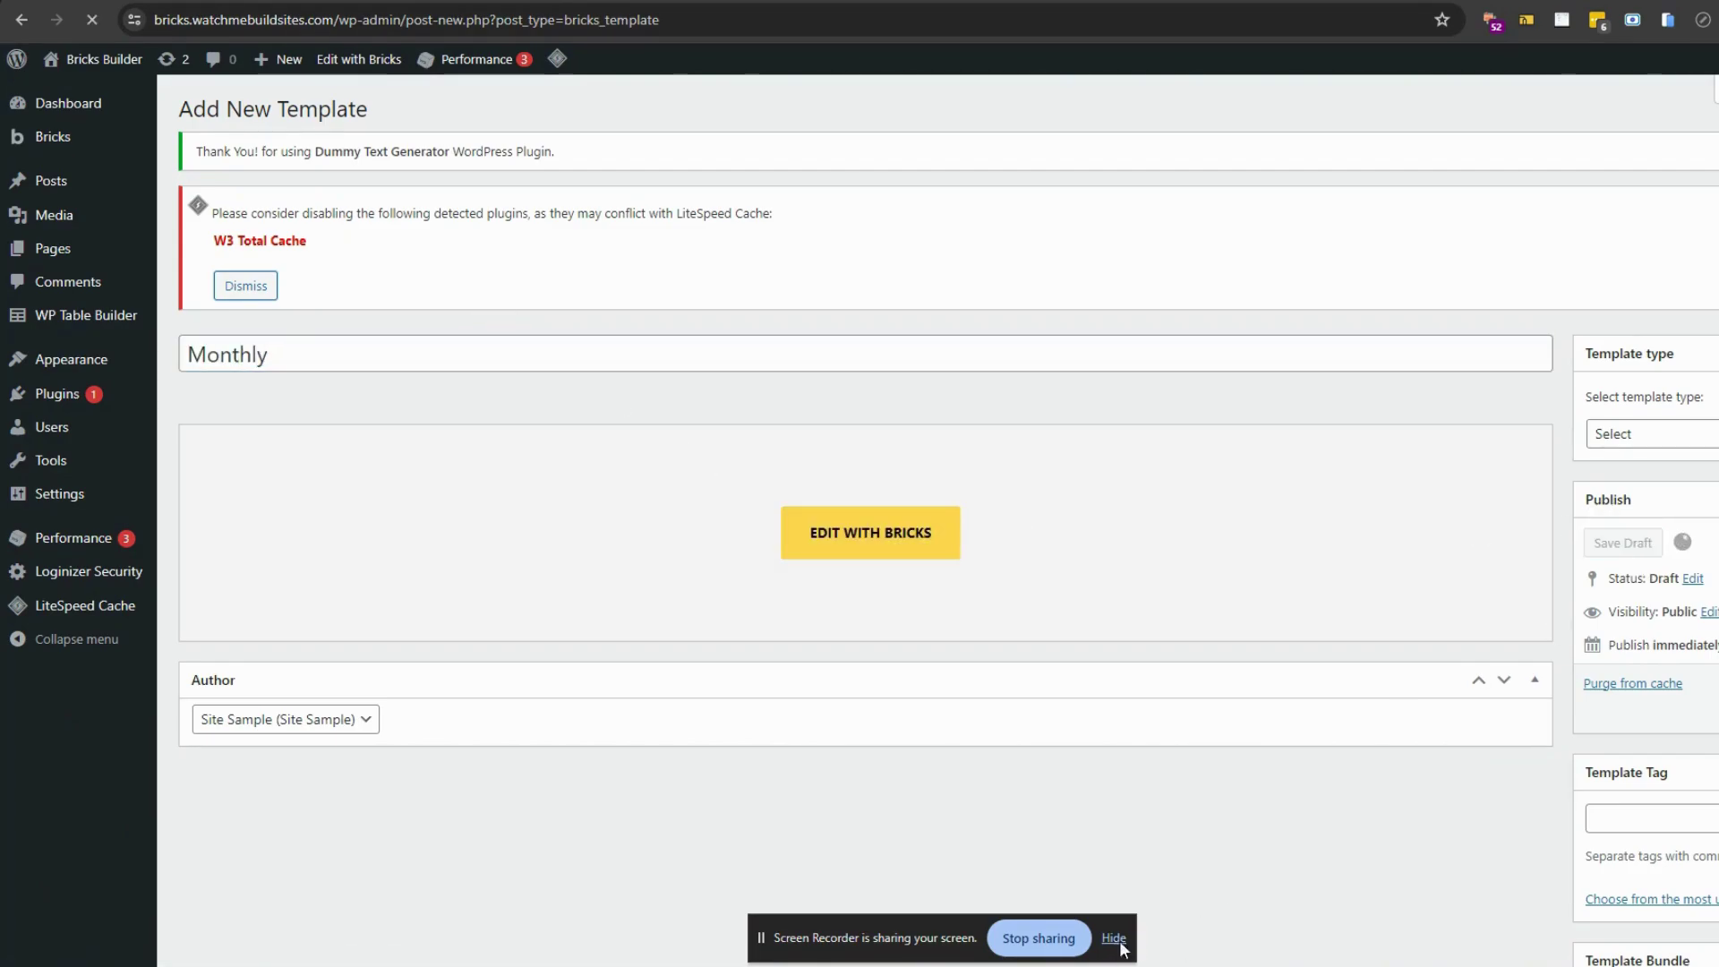
click(1113, 938)
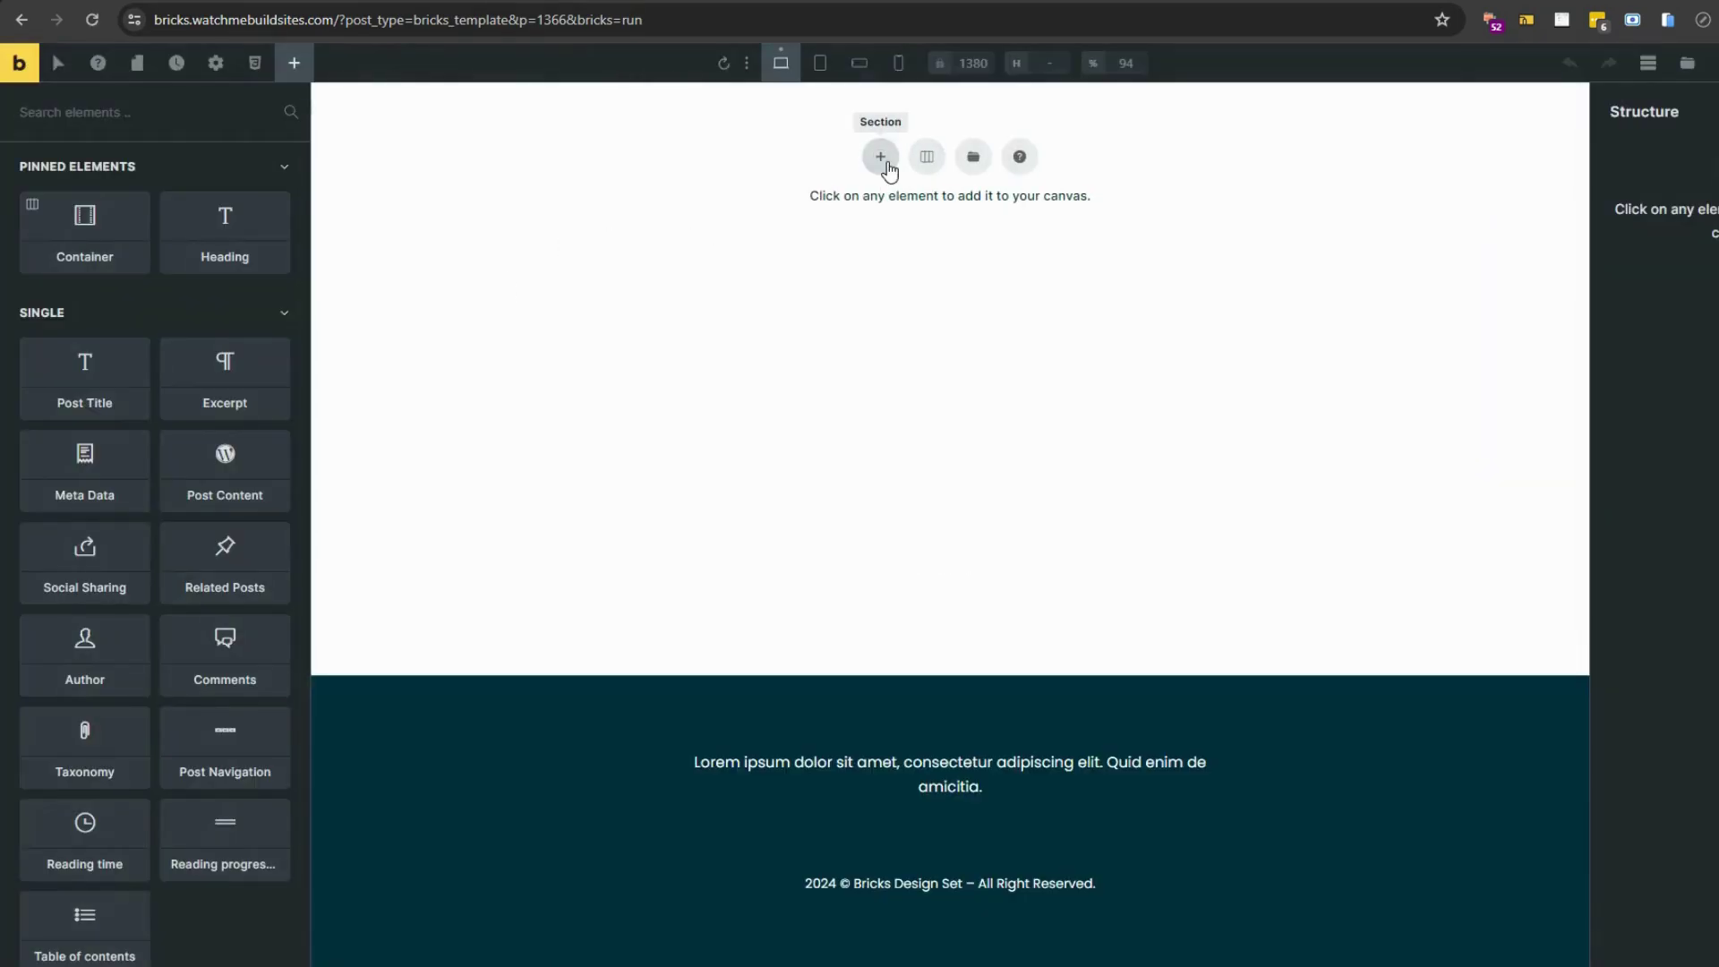
Step: Add a section with a container and place a Pricing Tables element inside it
click(882, 154)
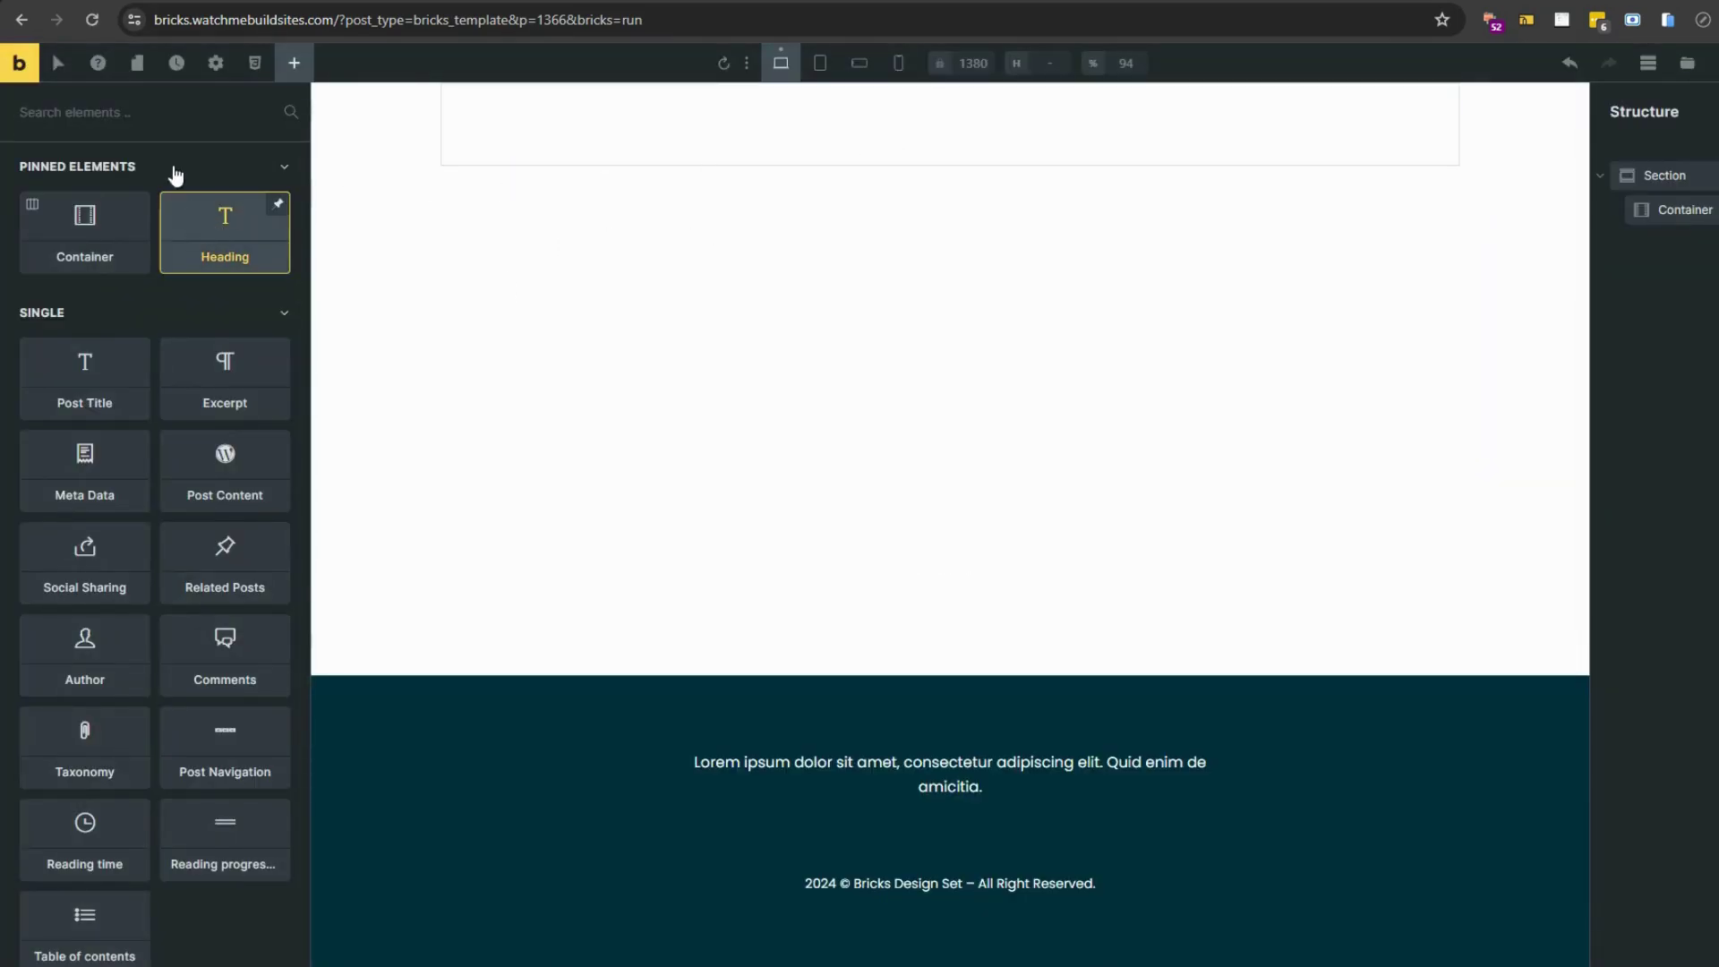
click(155, 99)
text(pri)
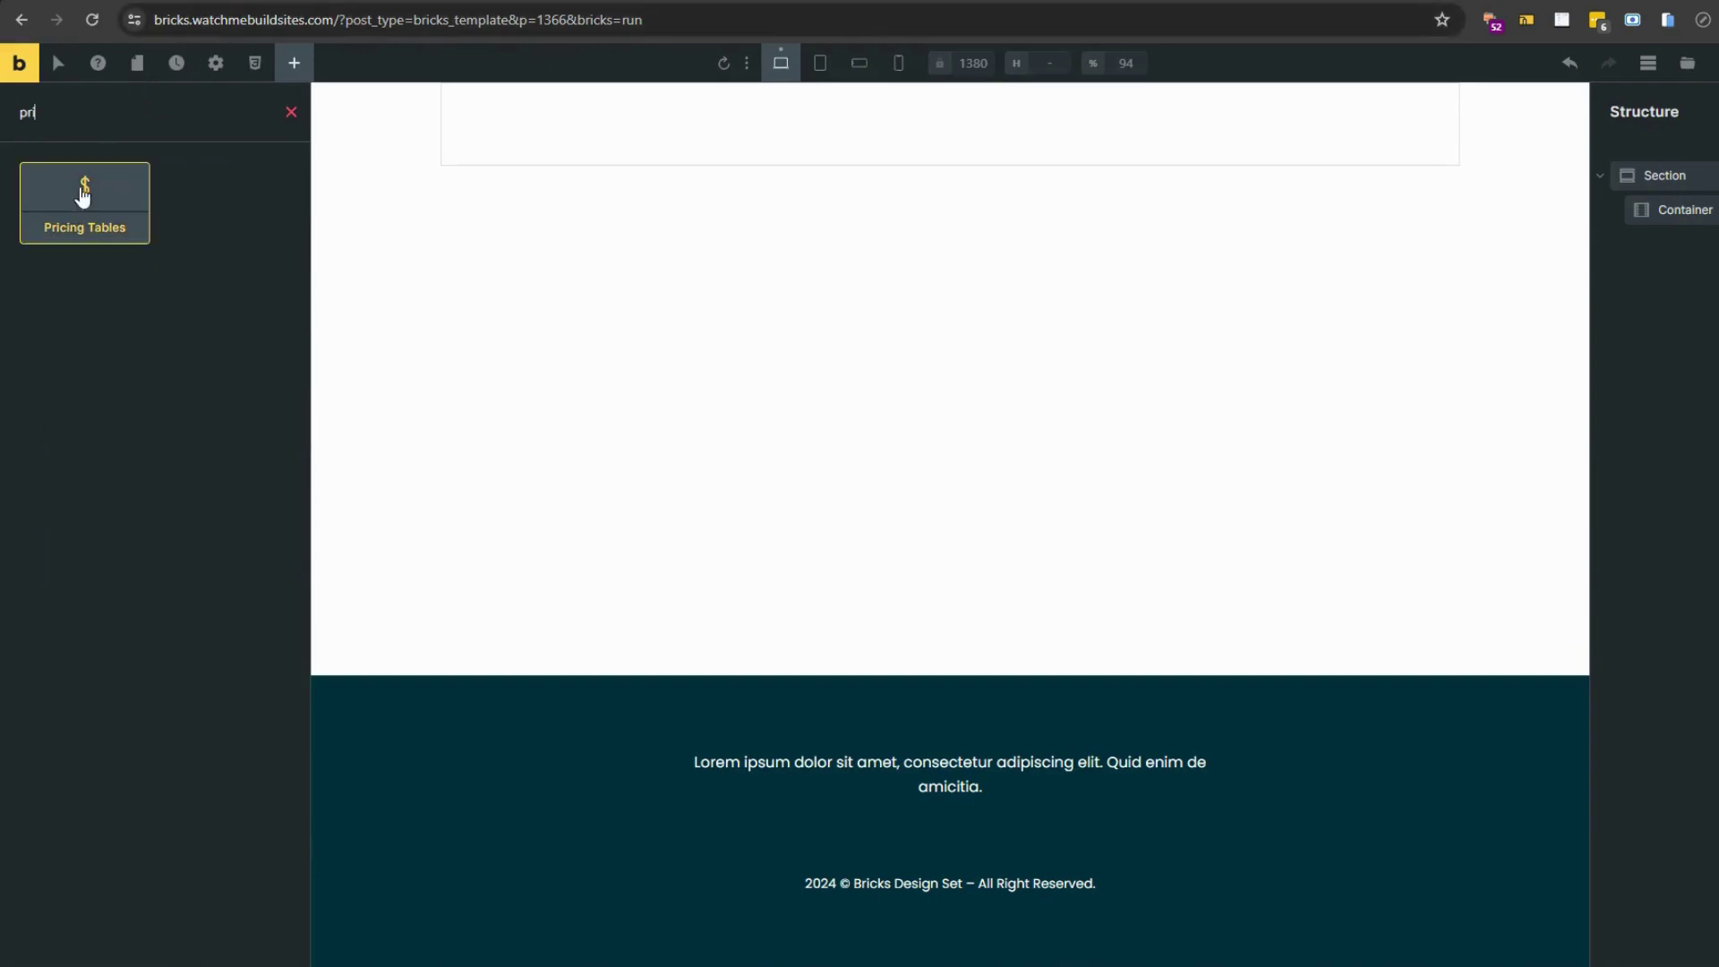
drag(84, 193, 520, 116)
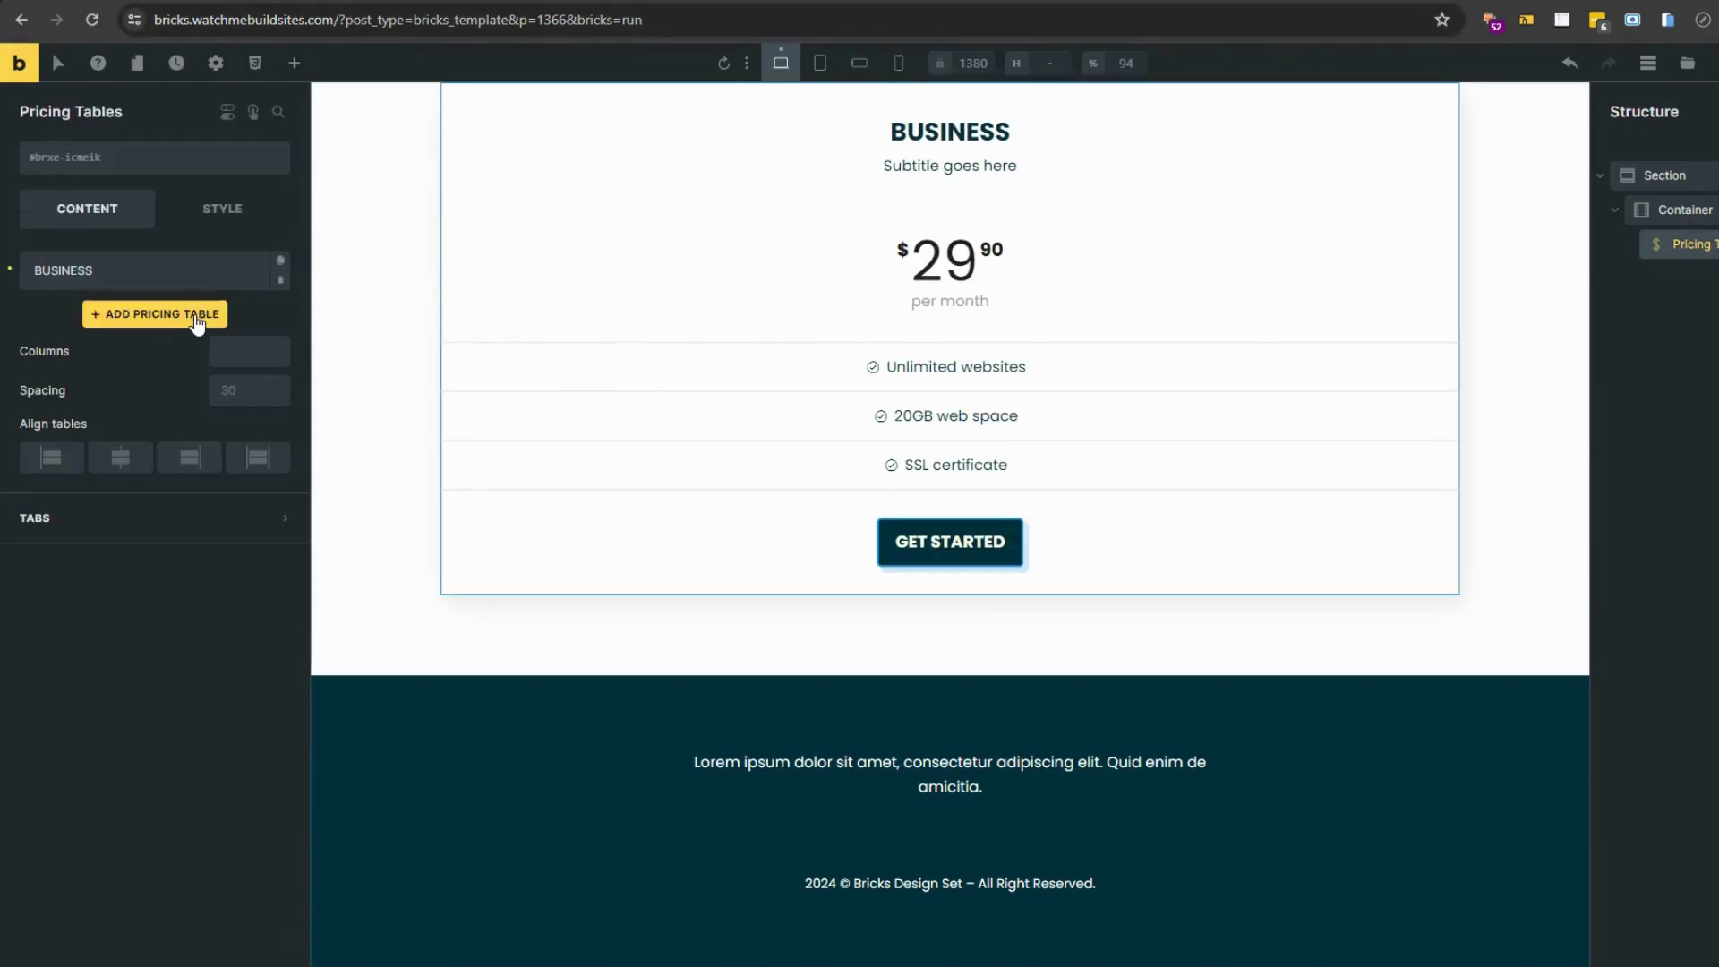
Step: Rename the first table's title to BASIC and delete its subtitle
click(177, 269)
double_click(150, 543)
text(BASIC)
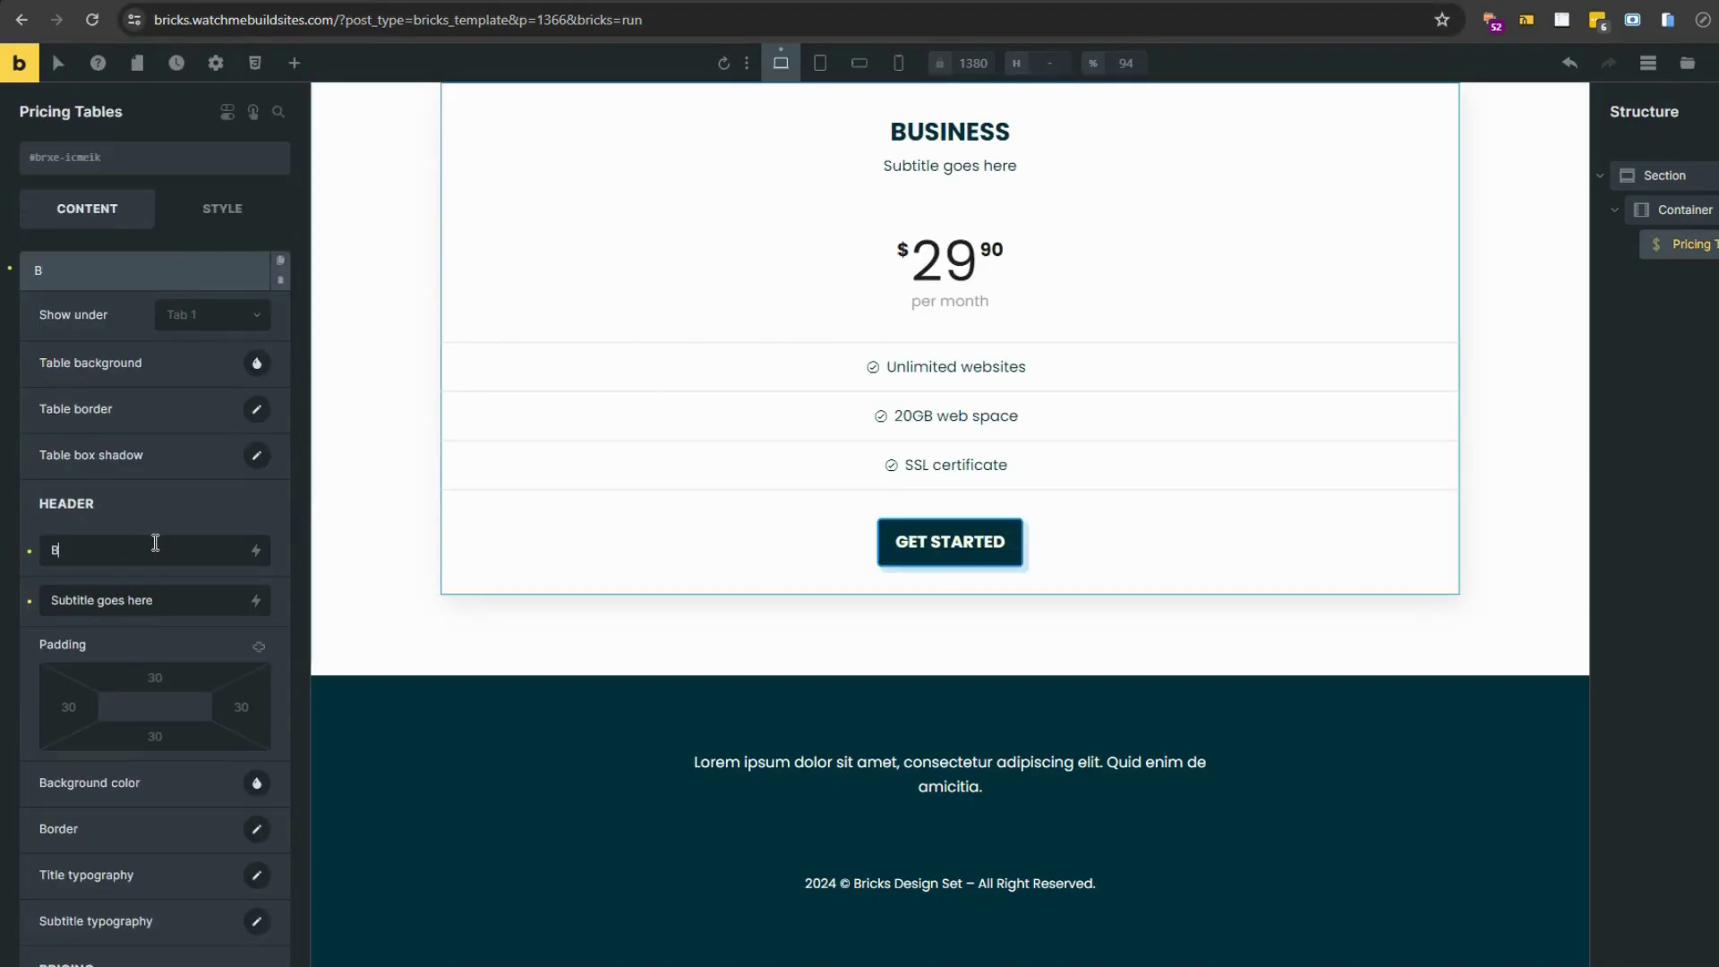
triple_click(163, 607)
key(BackSpace)
Step: Set the header and price bottom paddings to 50 and the price to 10.00
scroll(184, 631, down, 3)
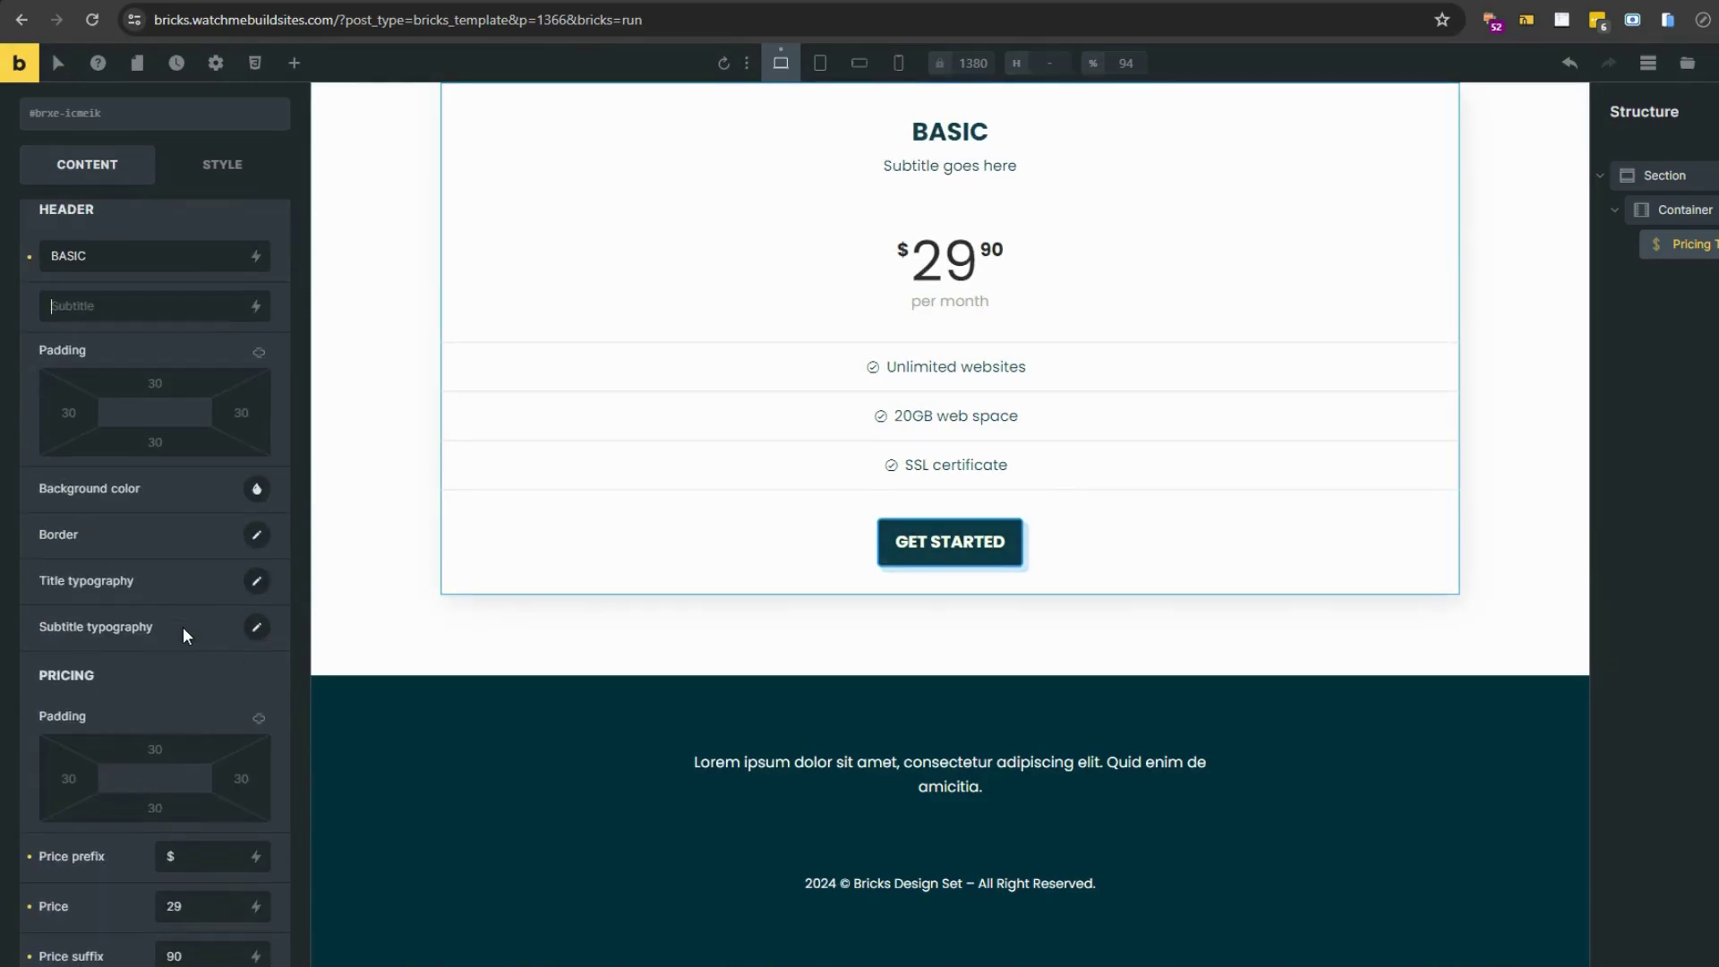
click(175, 443)
text(50)
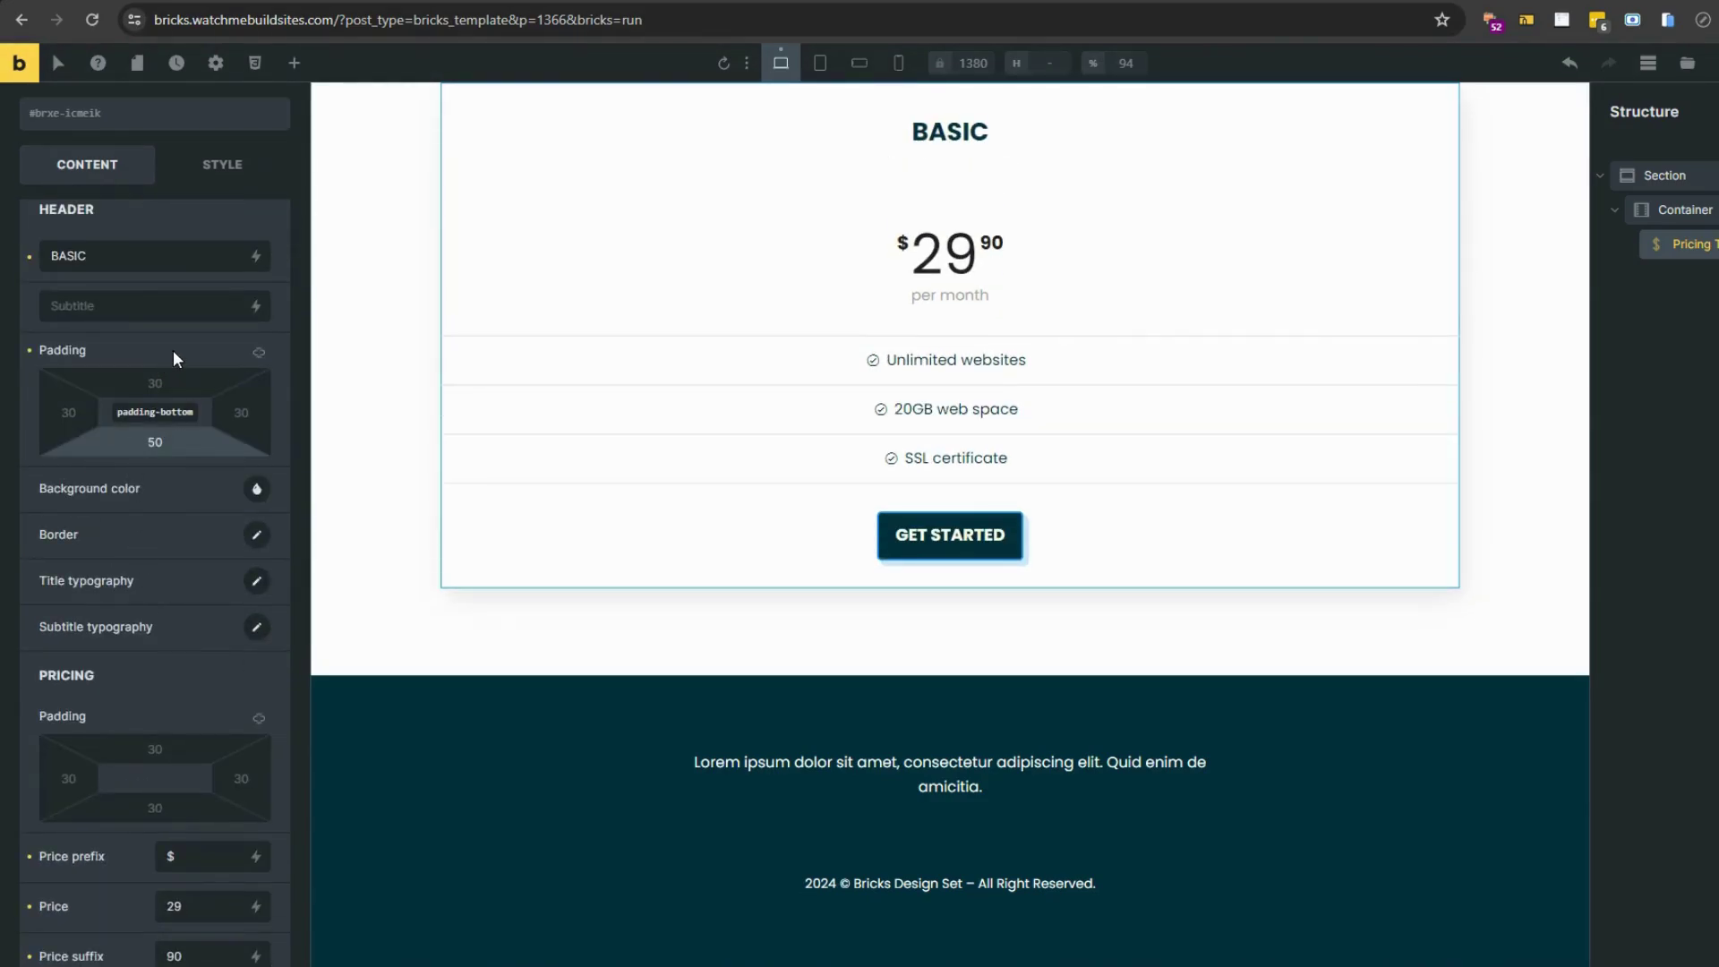
scroll(197, 734, down, 2)
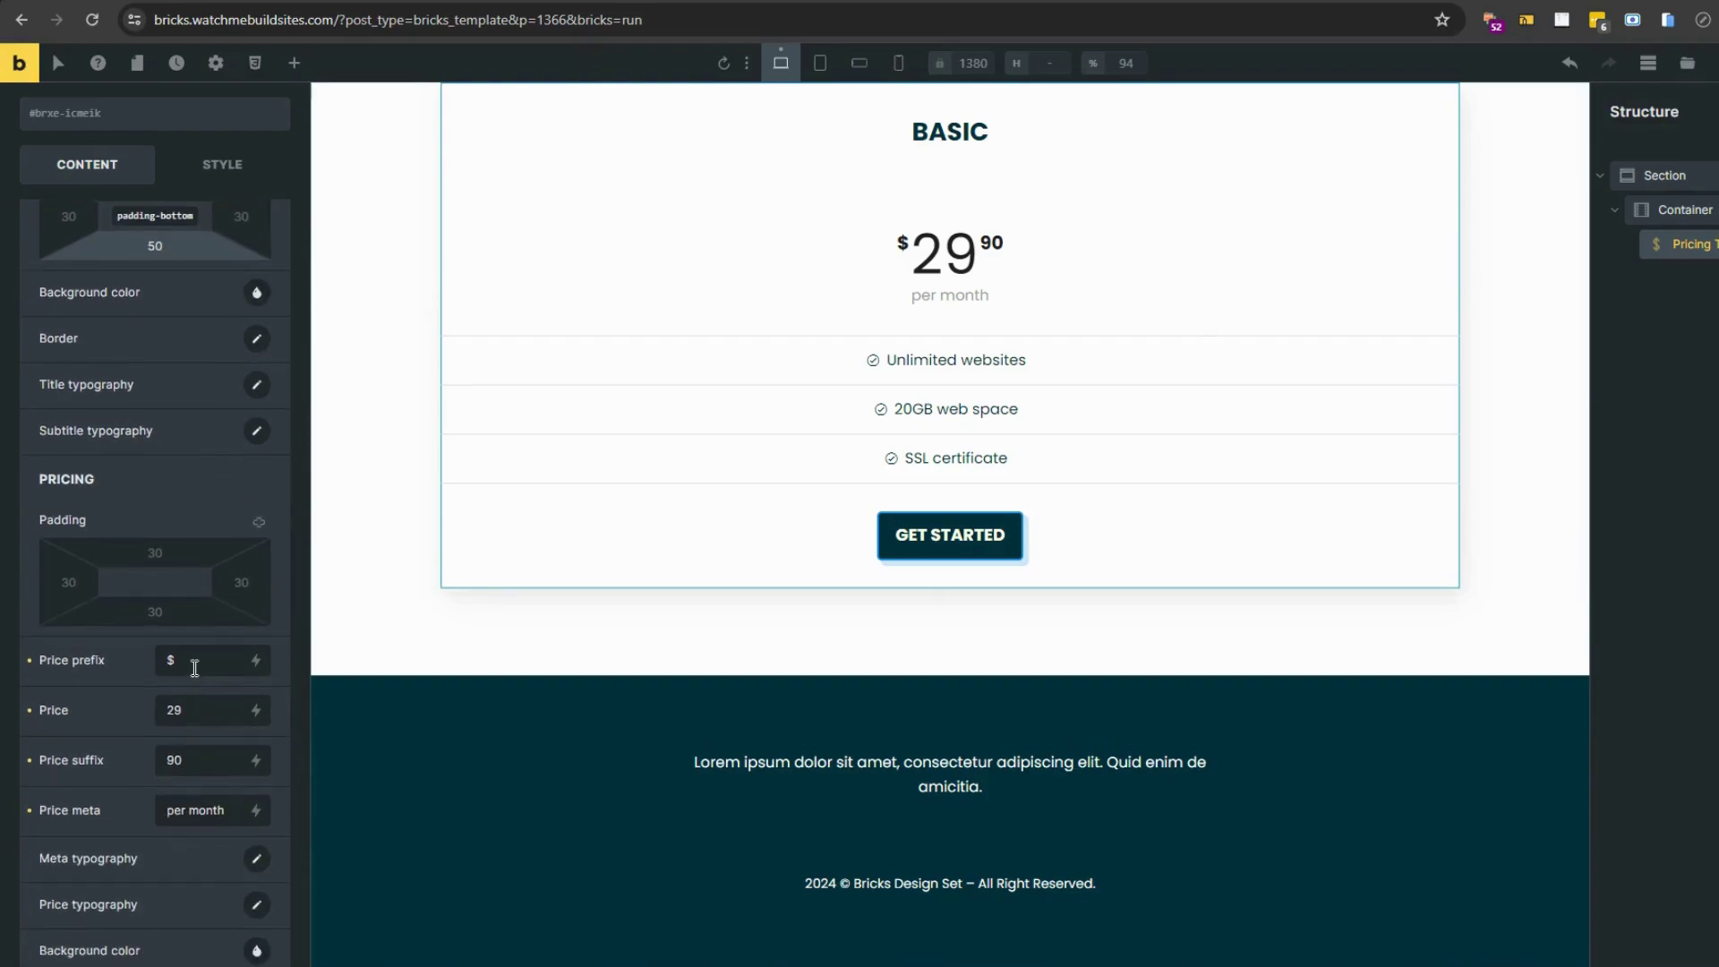
click(100, 612)
text(50)
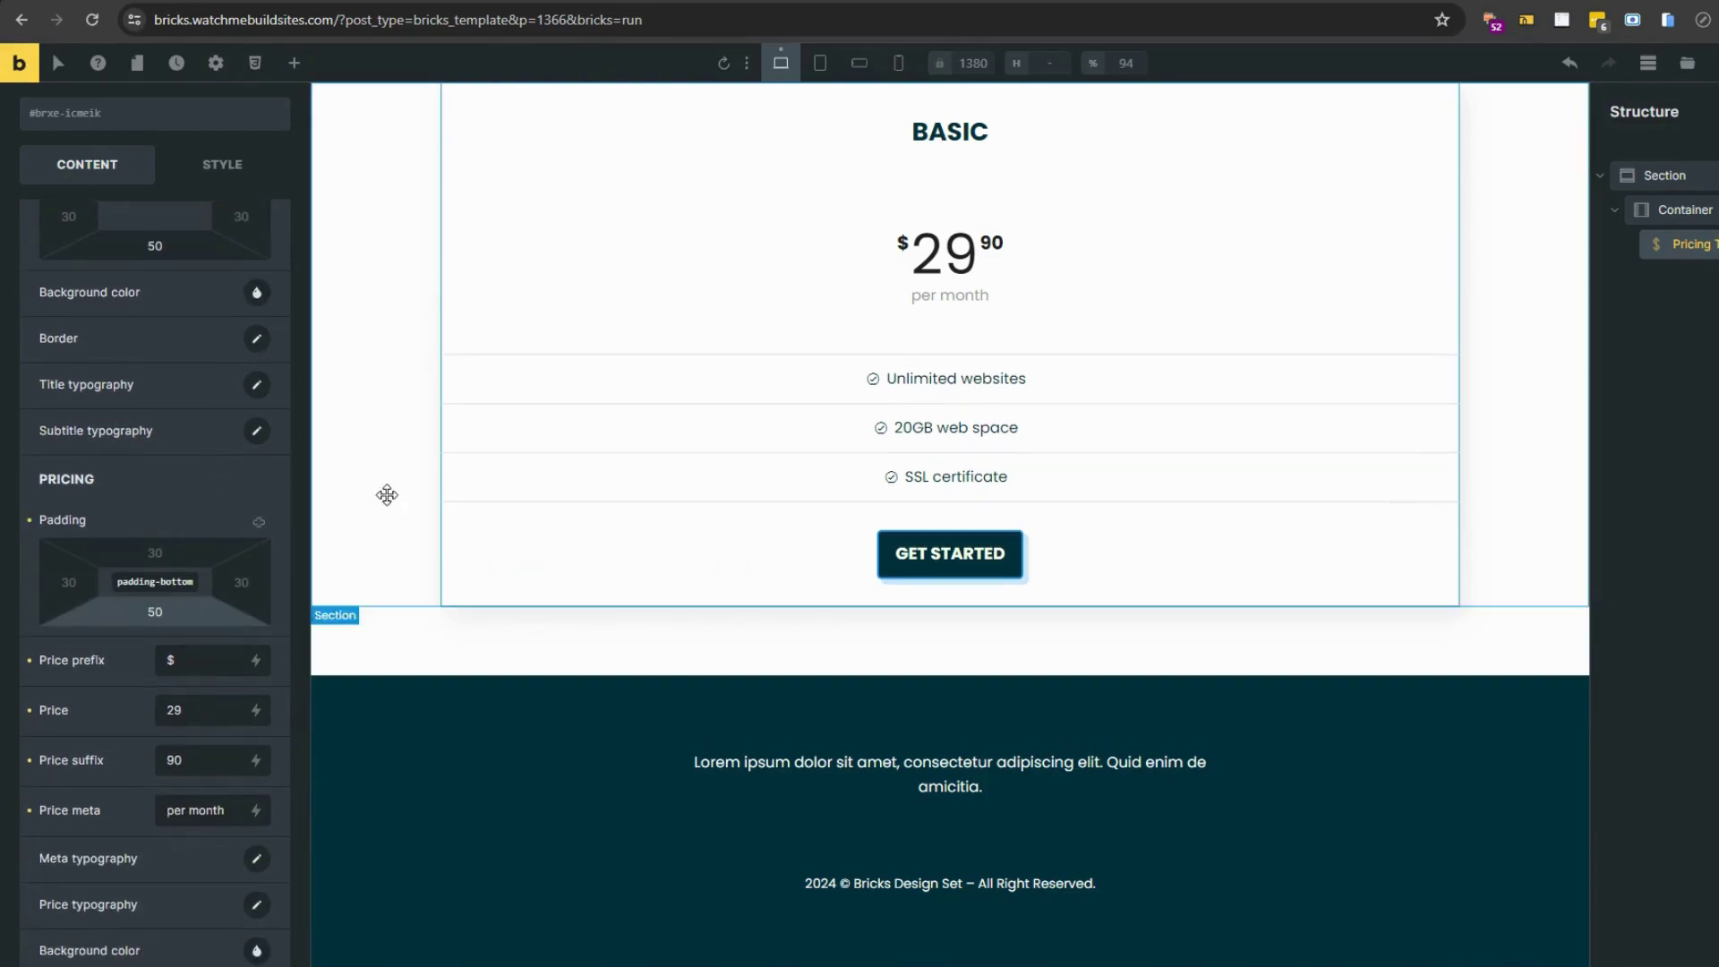
drag(185, 710, 106, 733)
text(10)
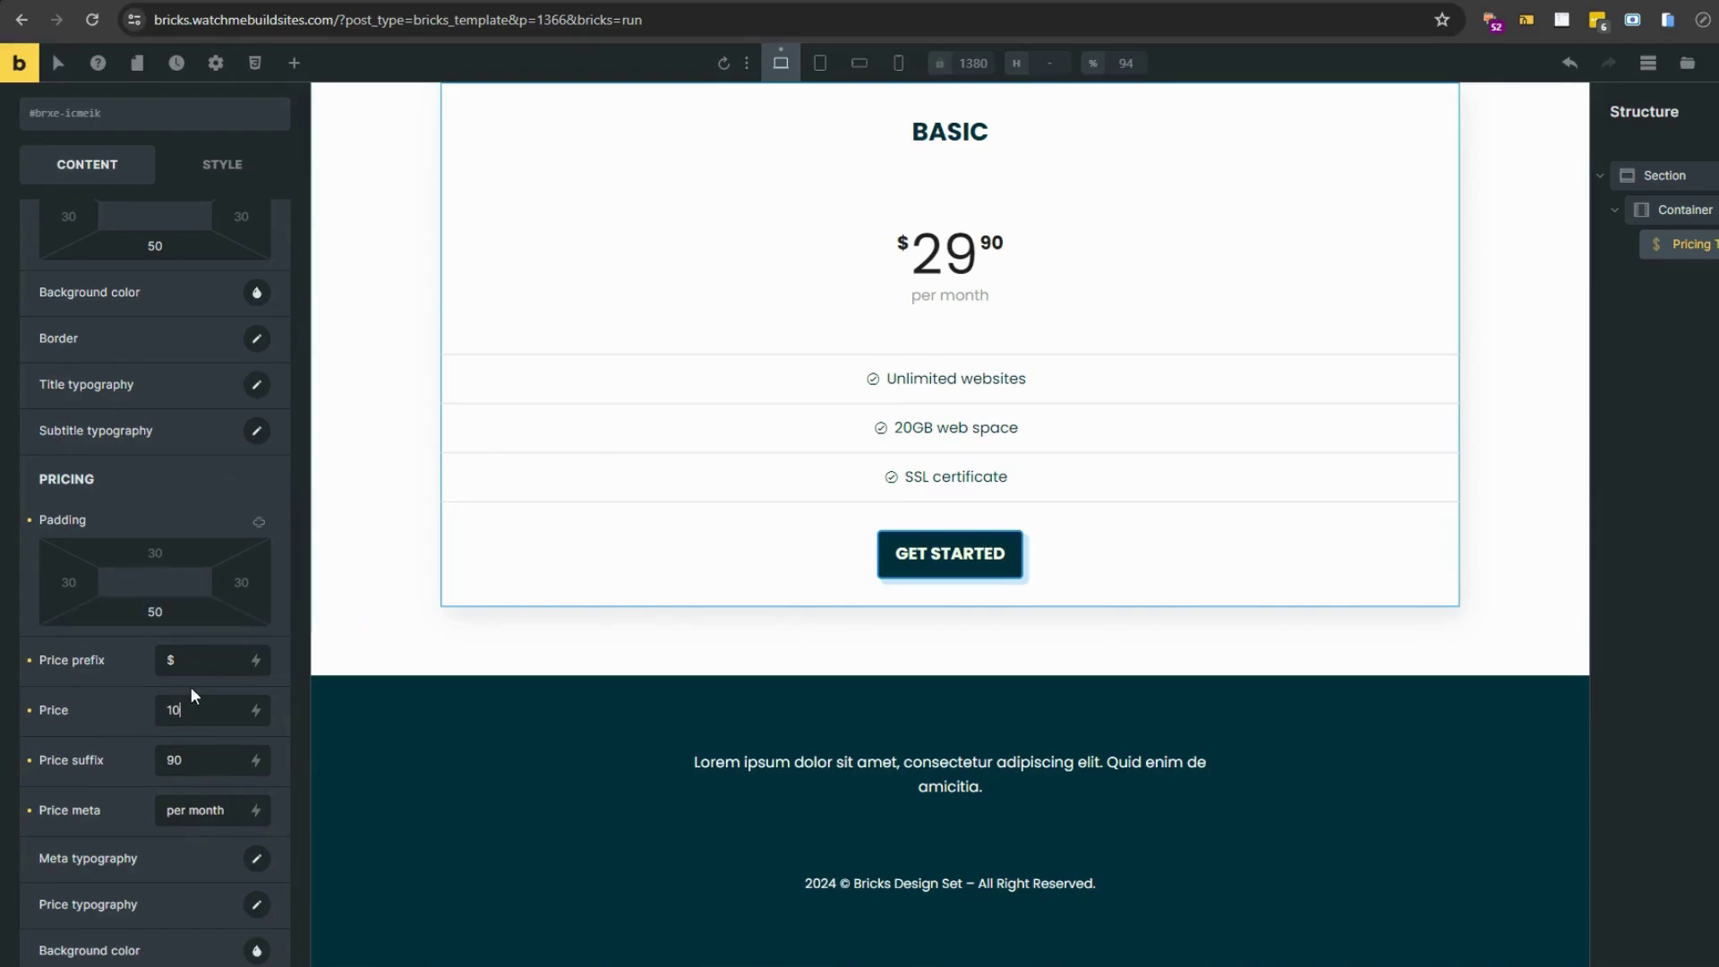
double_click(174, 760)
text(00)
Step: Replace the Basic features with the pasted list and use checkmark icons
scroll(170, 734, down, 4)
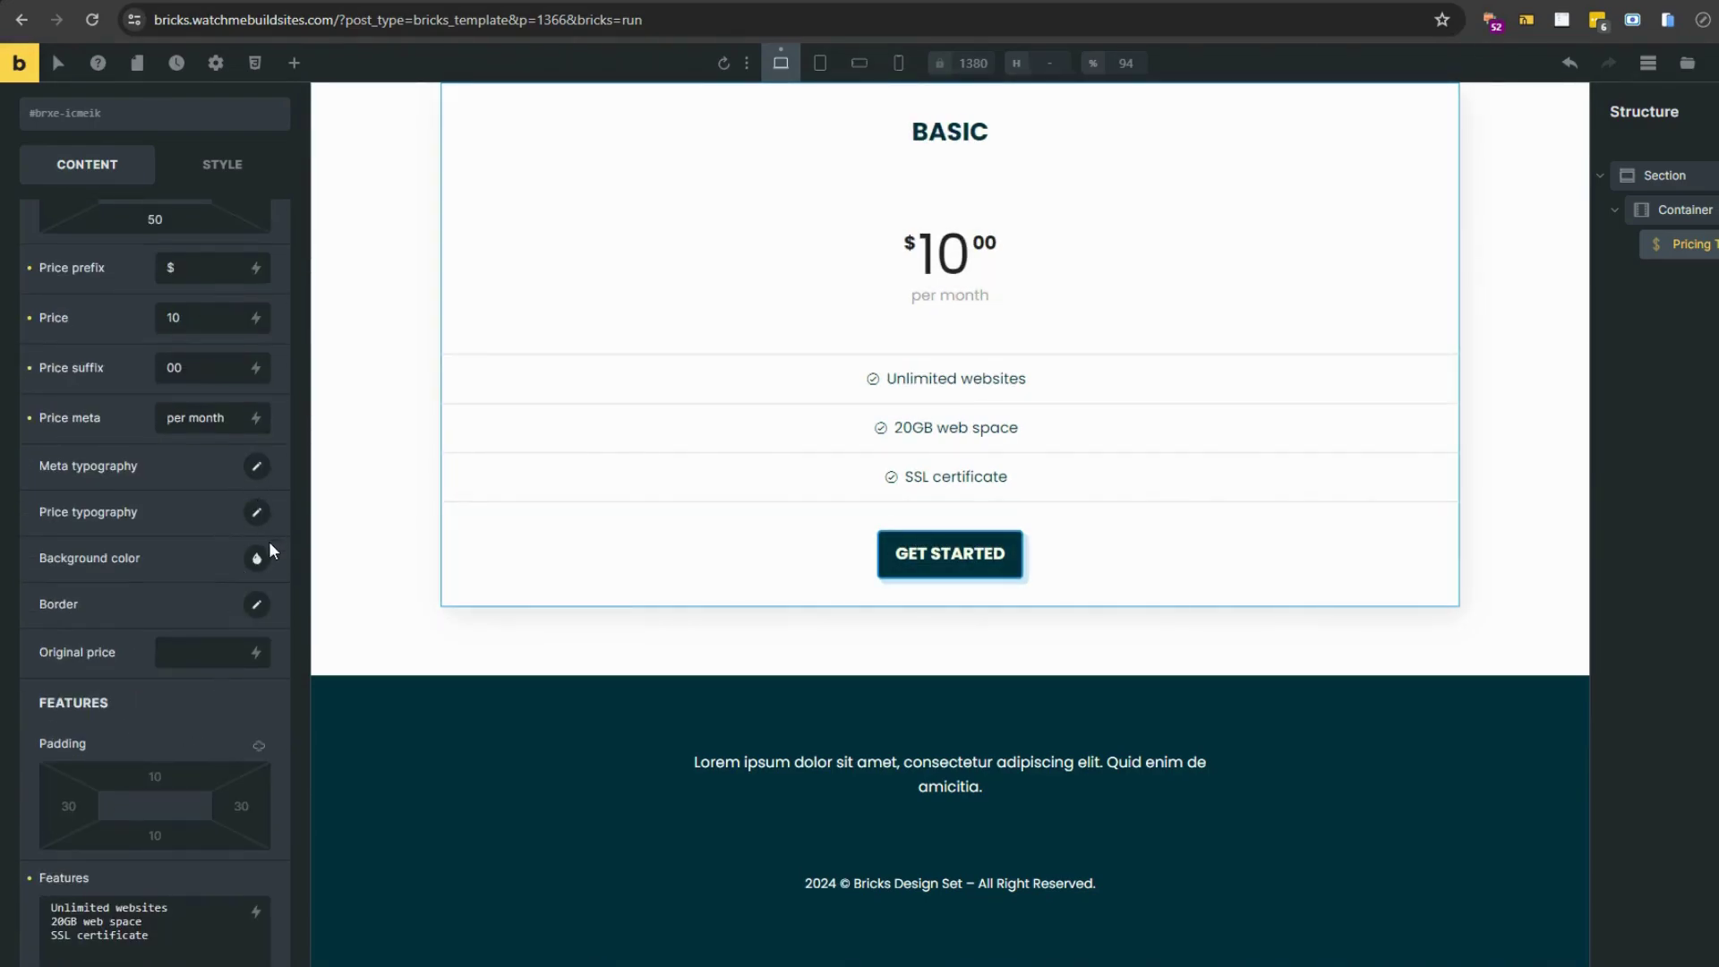
scroll(213, 725, down, 2)
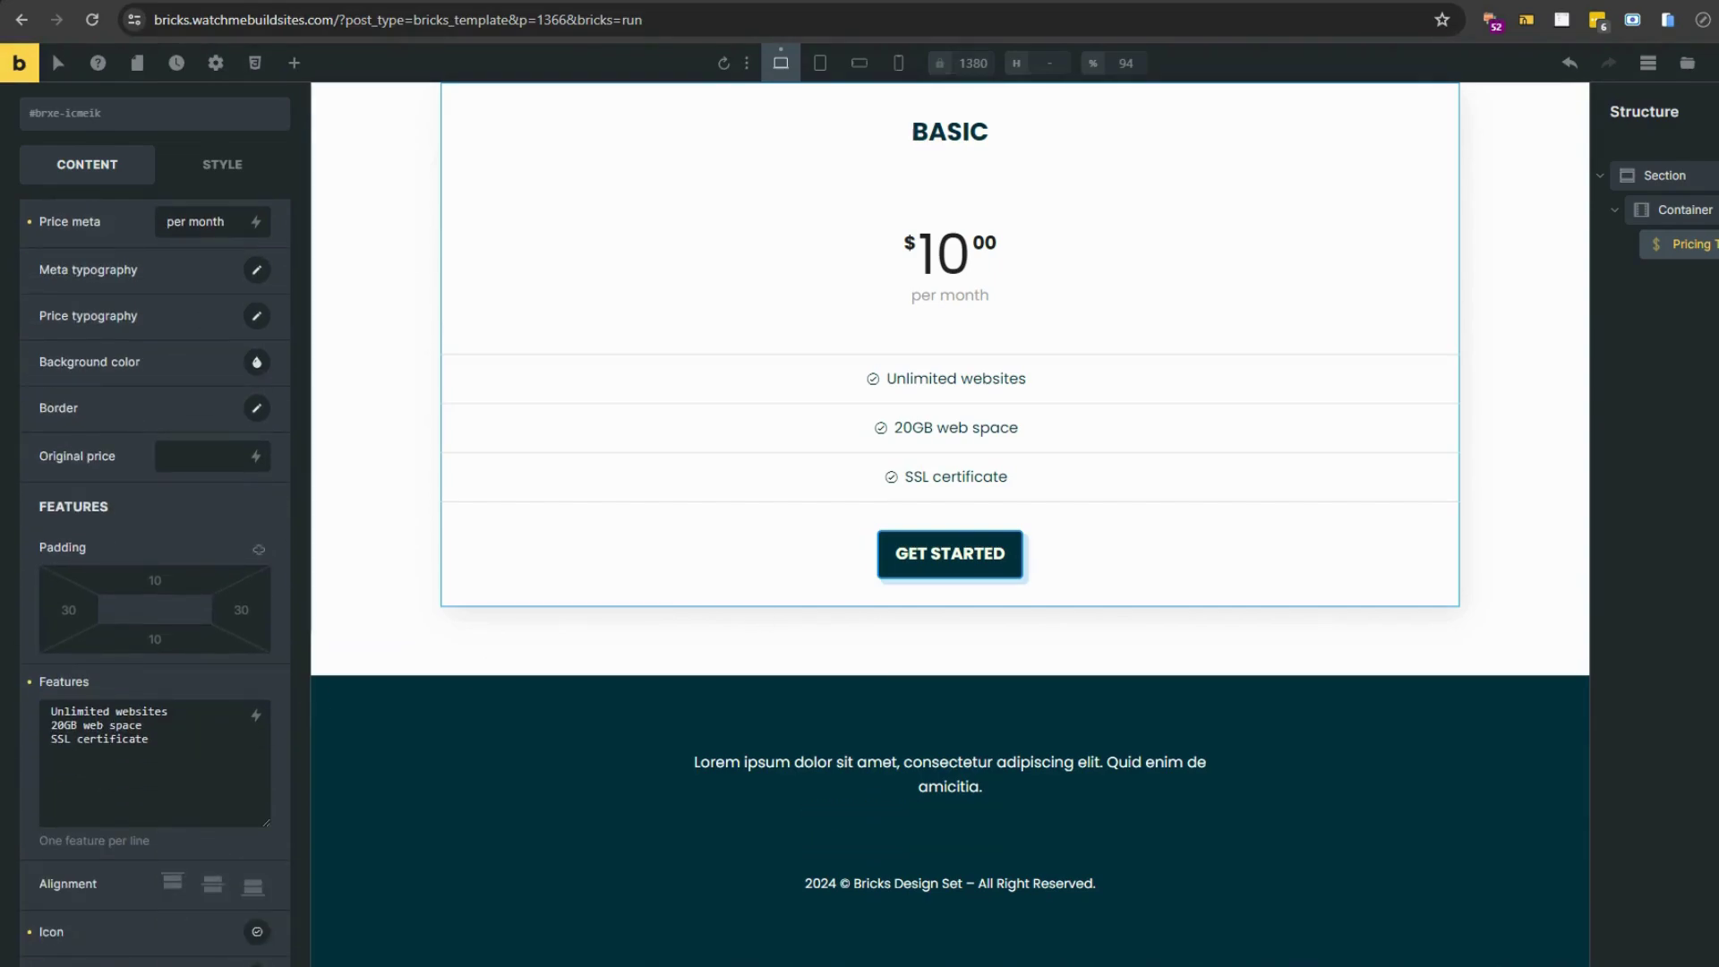
click(161, 743)
key(ctrl+a)
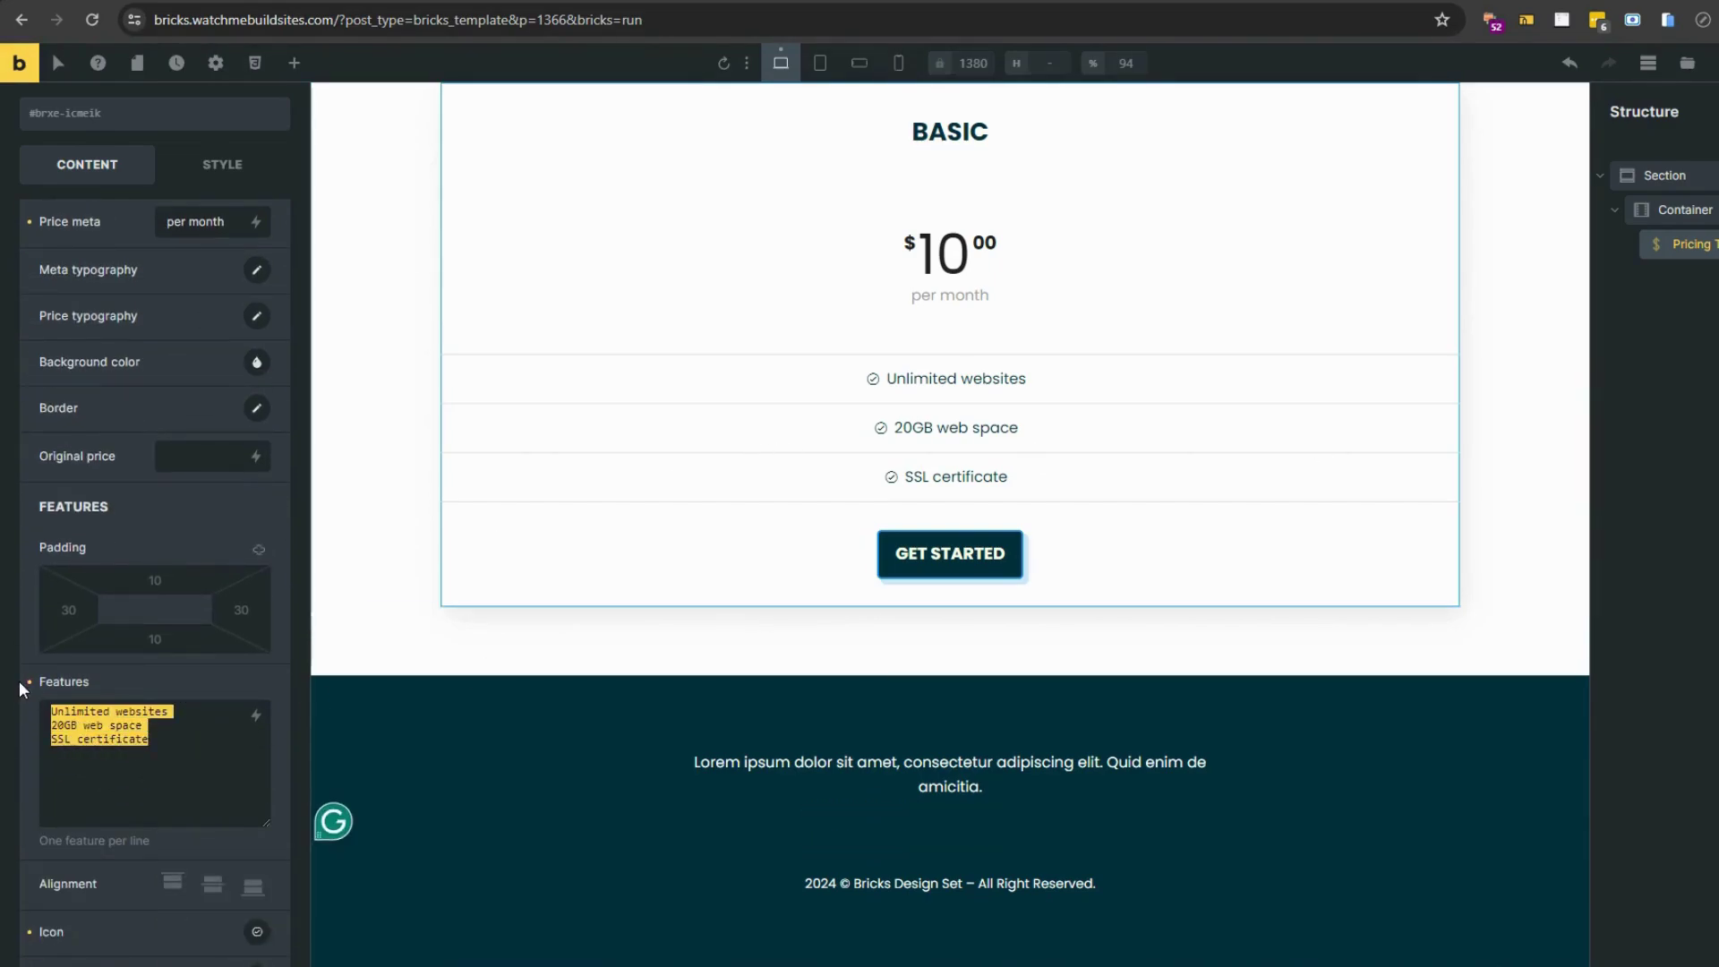
text(10 GB SSD storage 50k visitors/month Free CDN)
scroll(250, 701, down, 4)
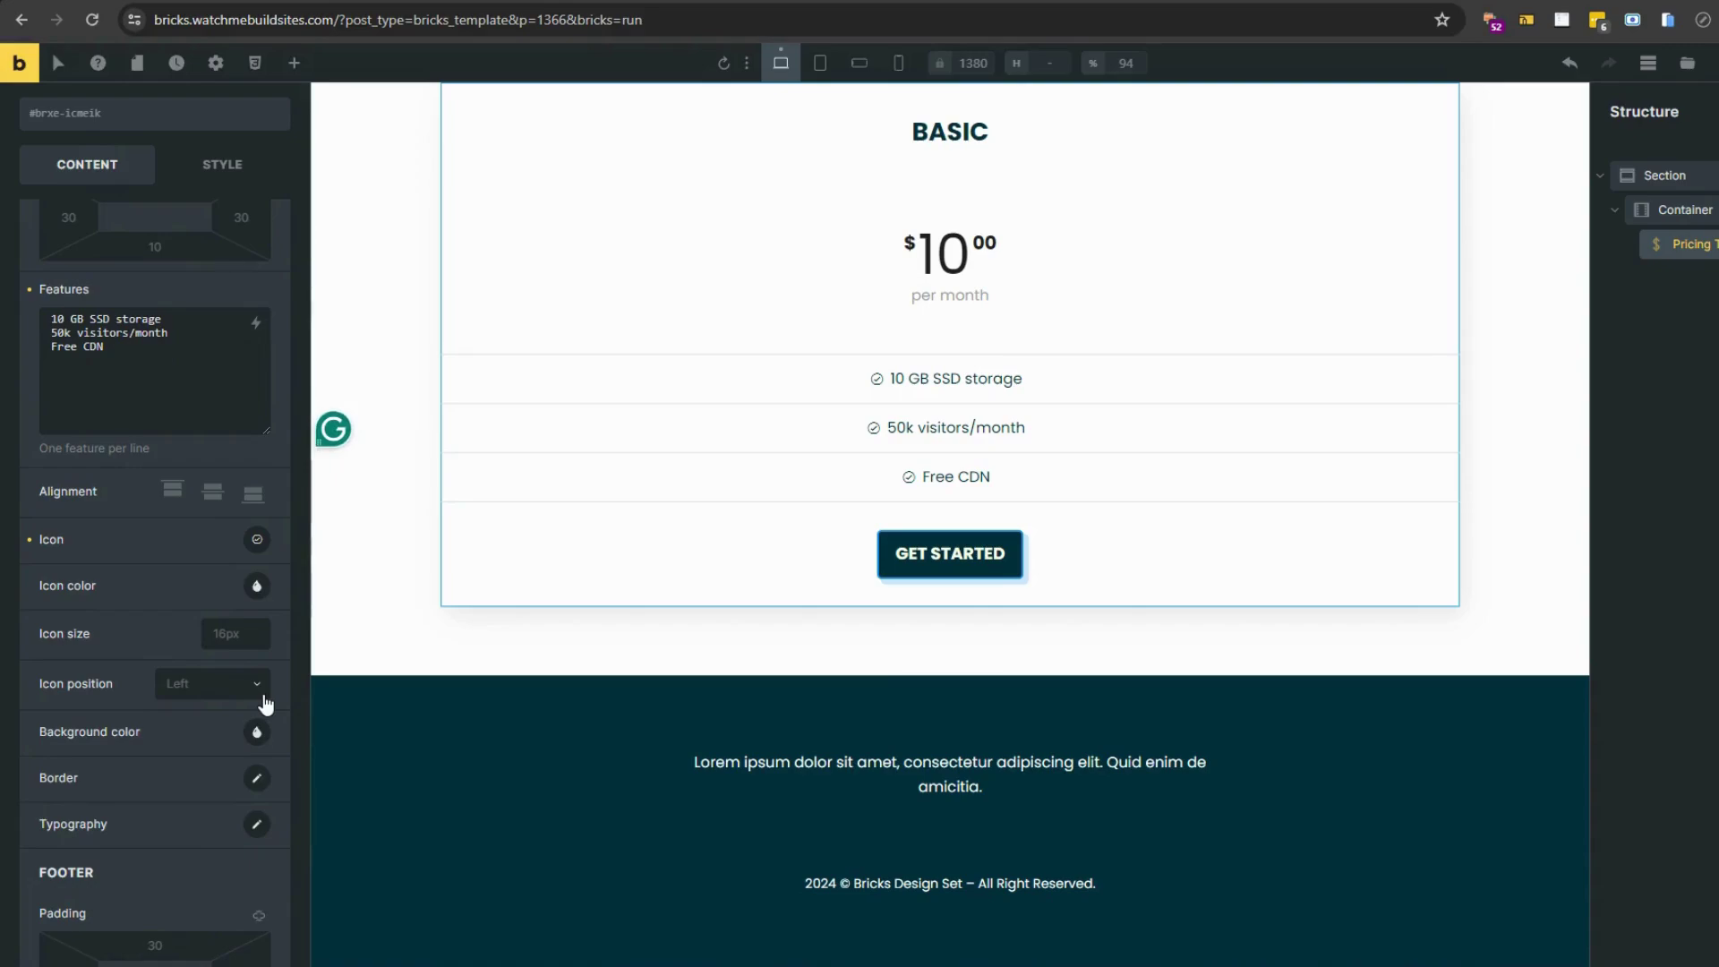
click(257, 539)
click(143, 701)
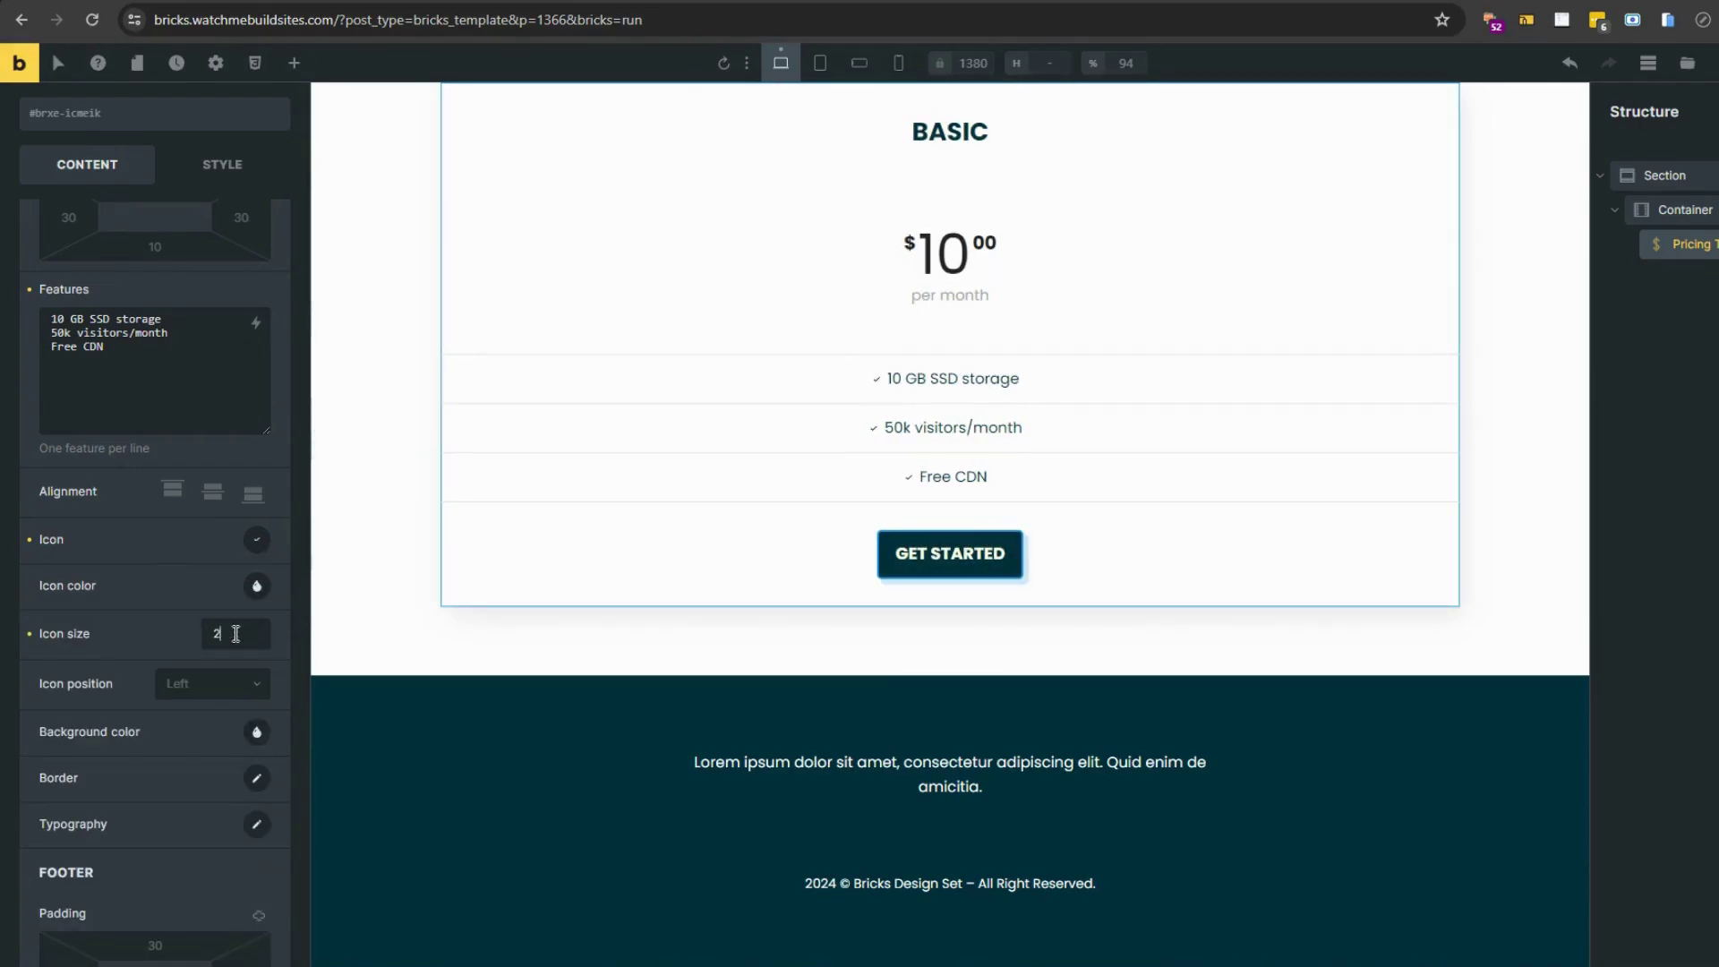
Step: Set the Basic table's button style to Secondary
scroll(230, 596, down, 5)
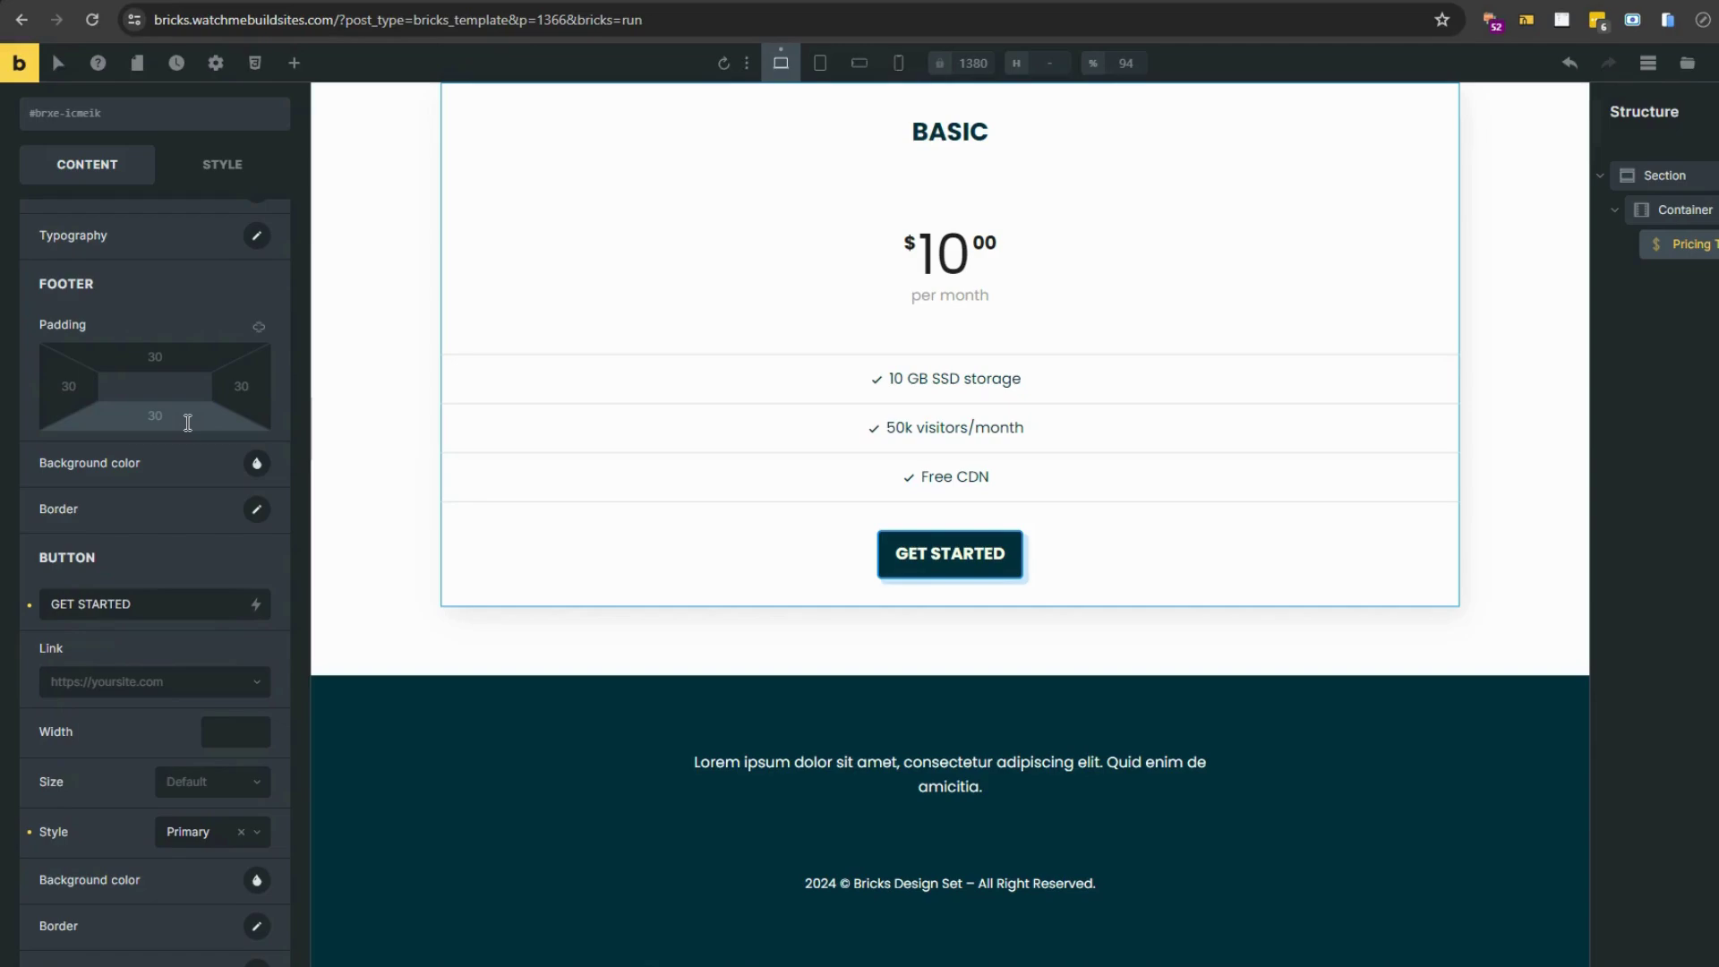
scroll(223, 640, down, 3)
click(256, 538)
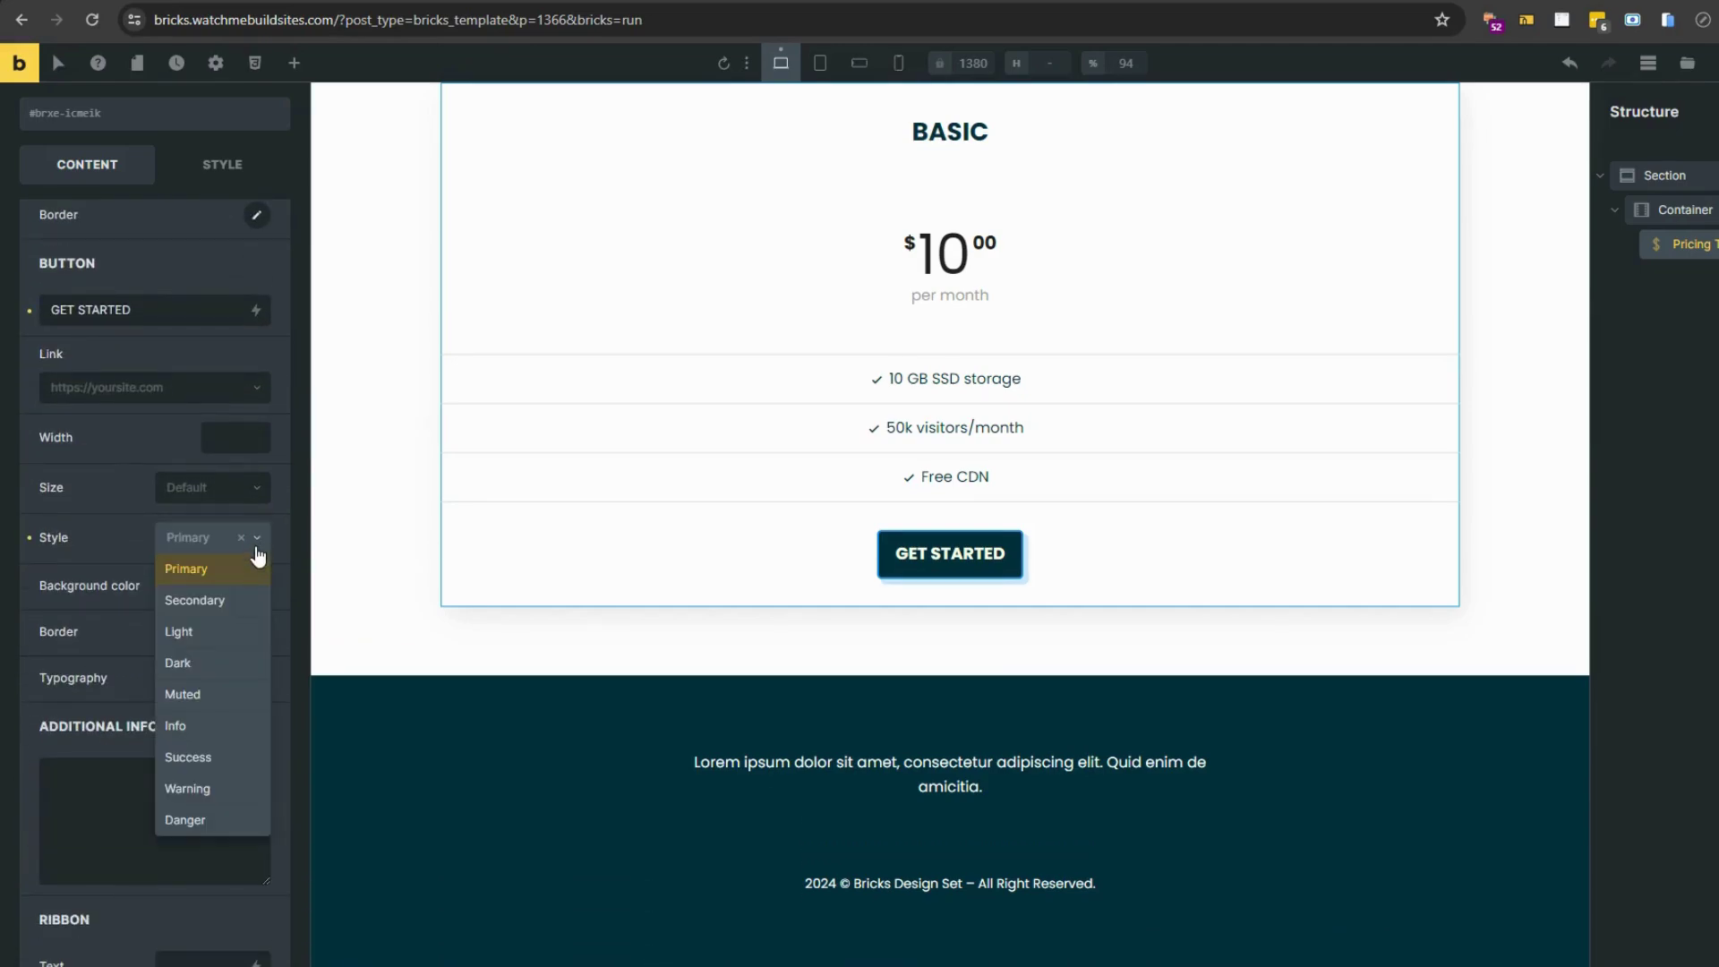
click(211, 604)
click(258, 543)
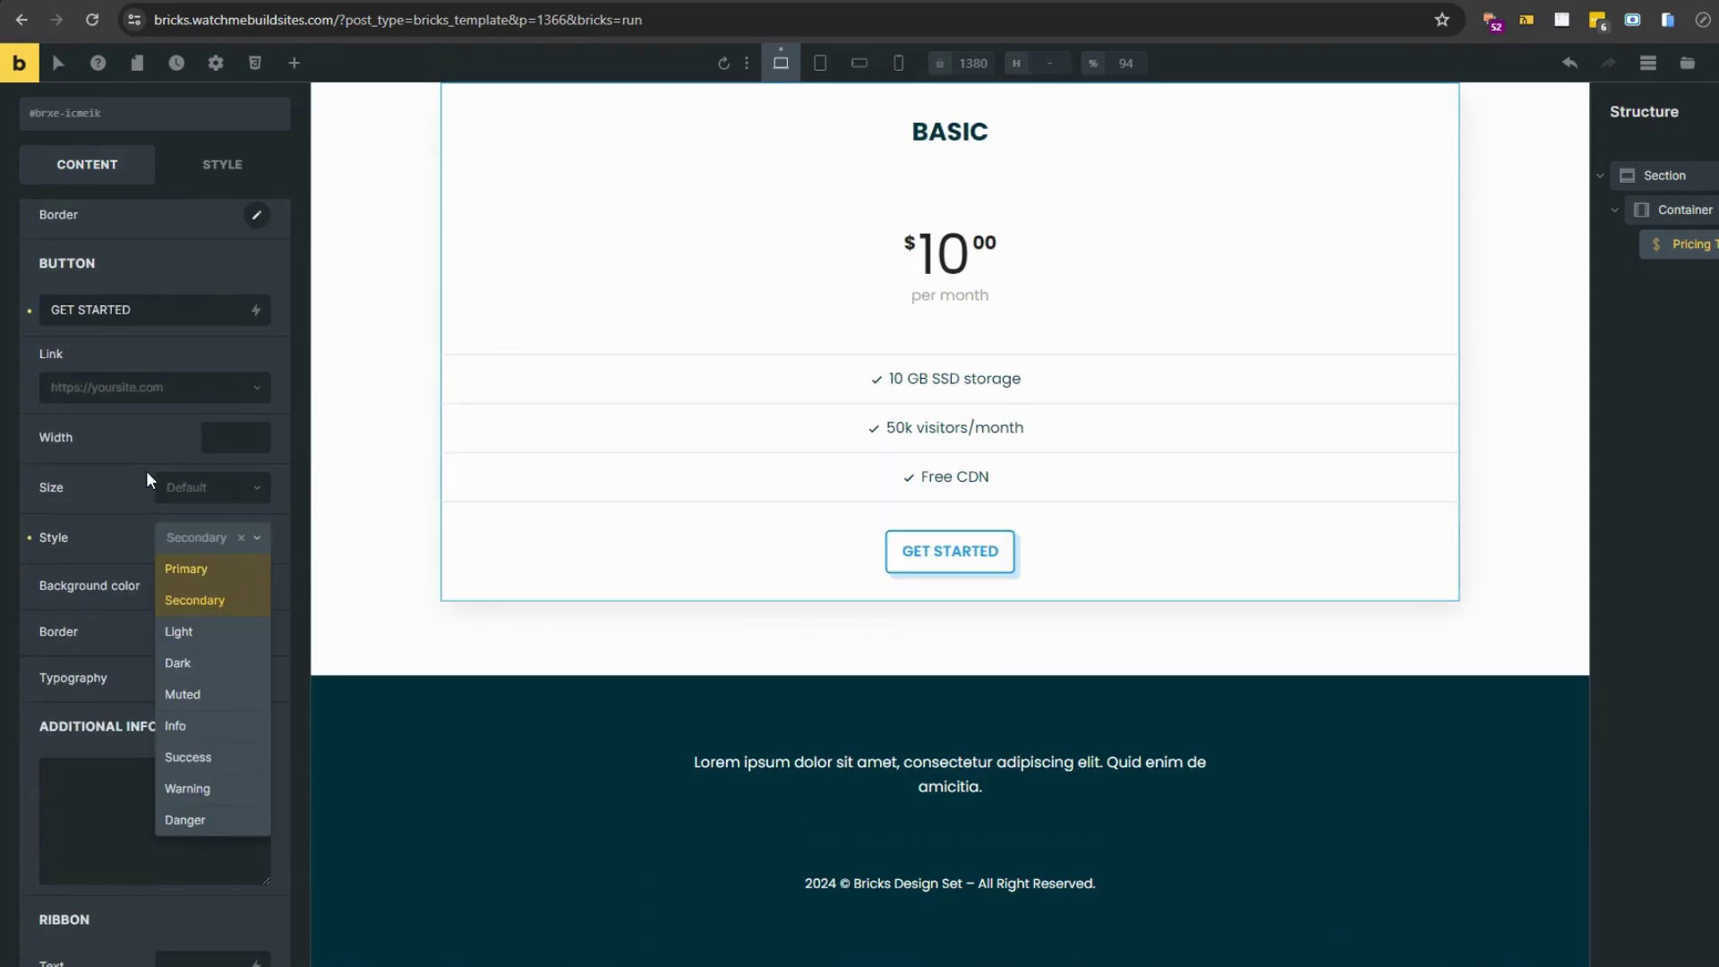
scroll(154, 507, down, 4)
Step: Add a second and a third pricing table to the element
click(180, 740)
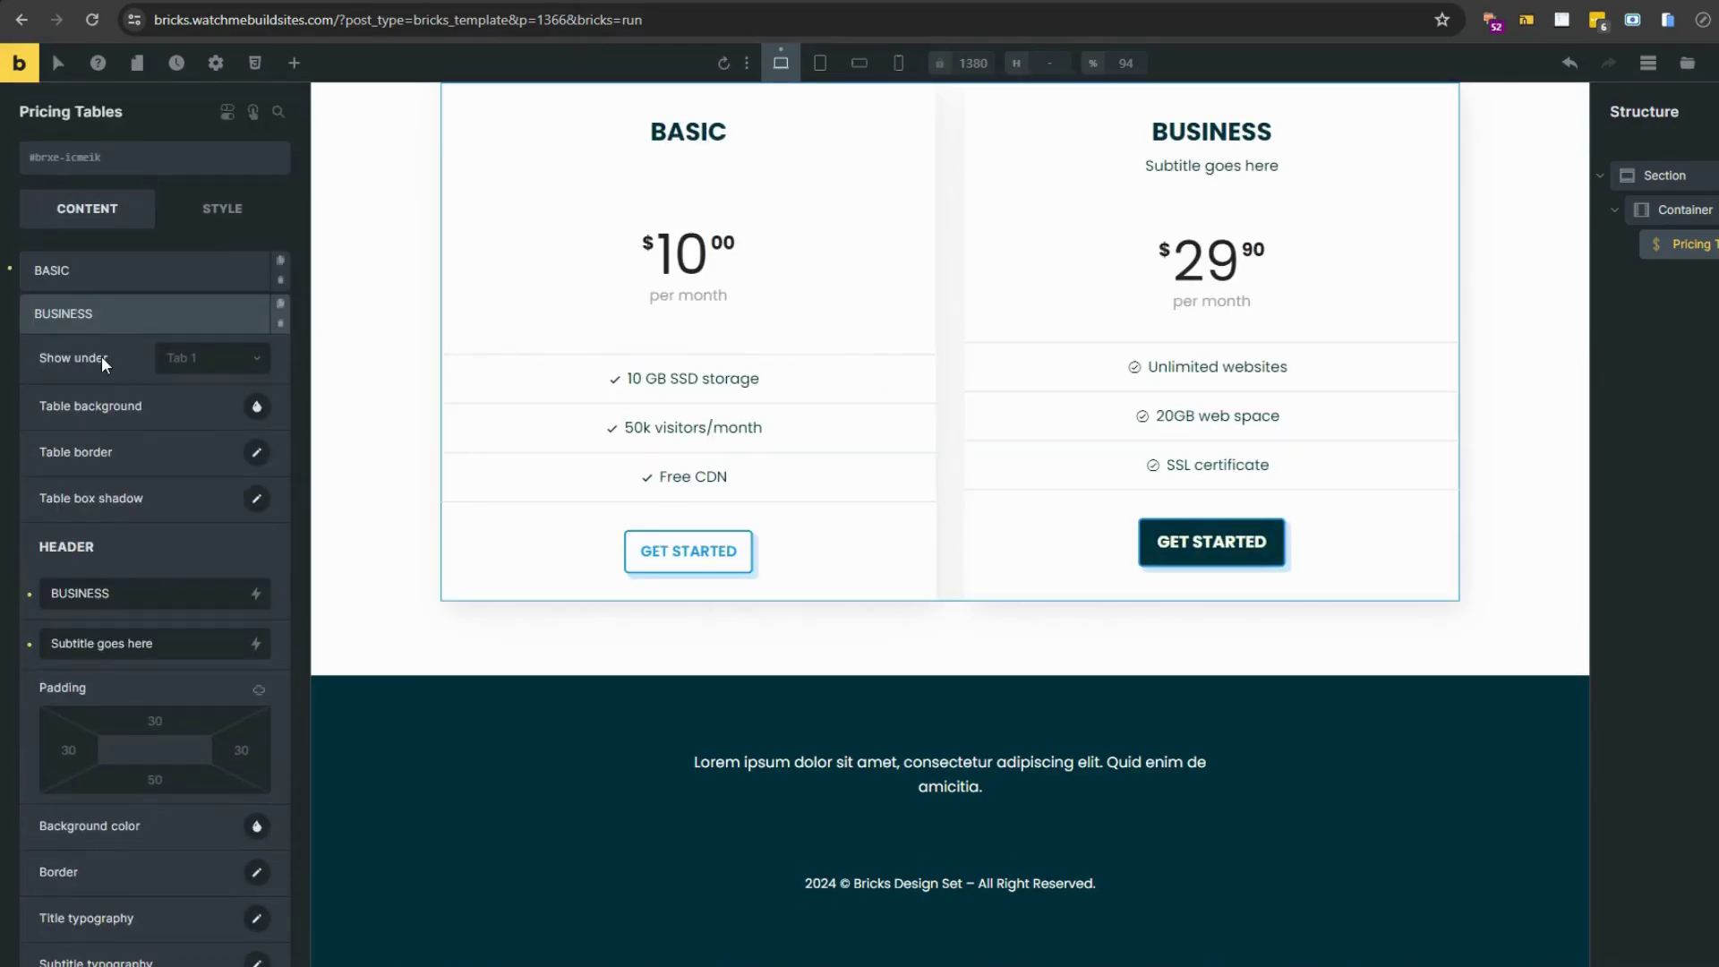
click(99, 324)
click(117, 348)
click(119, 345)
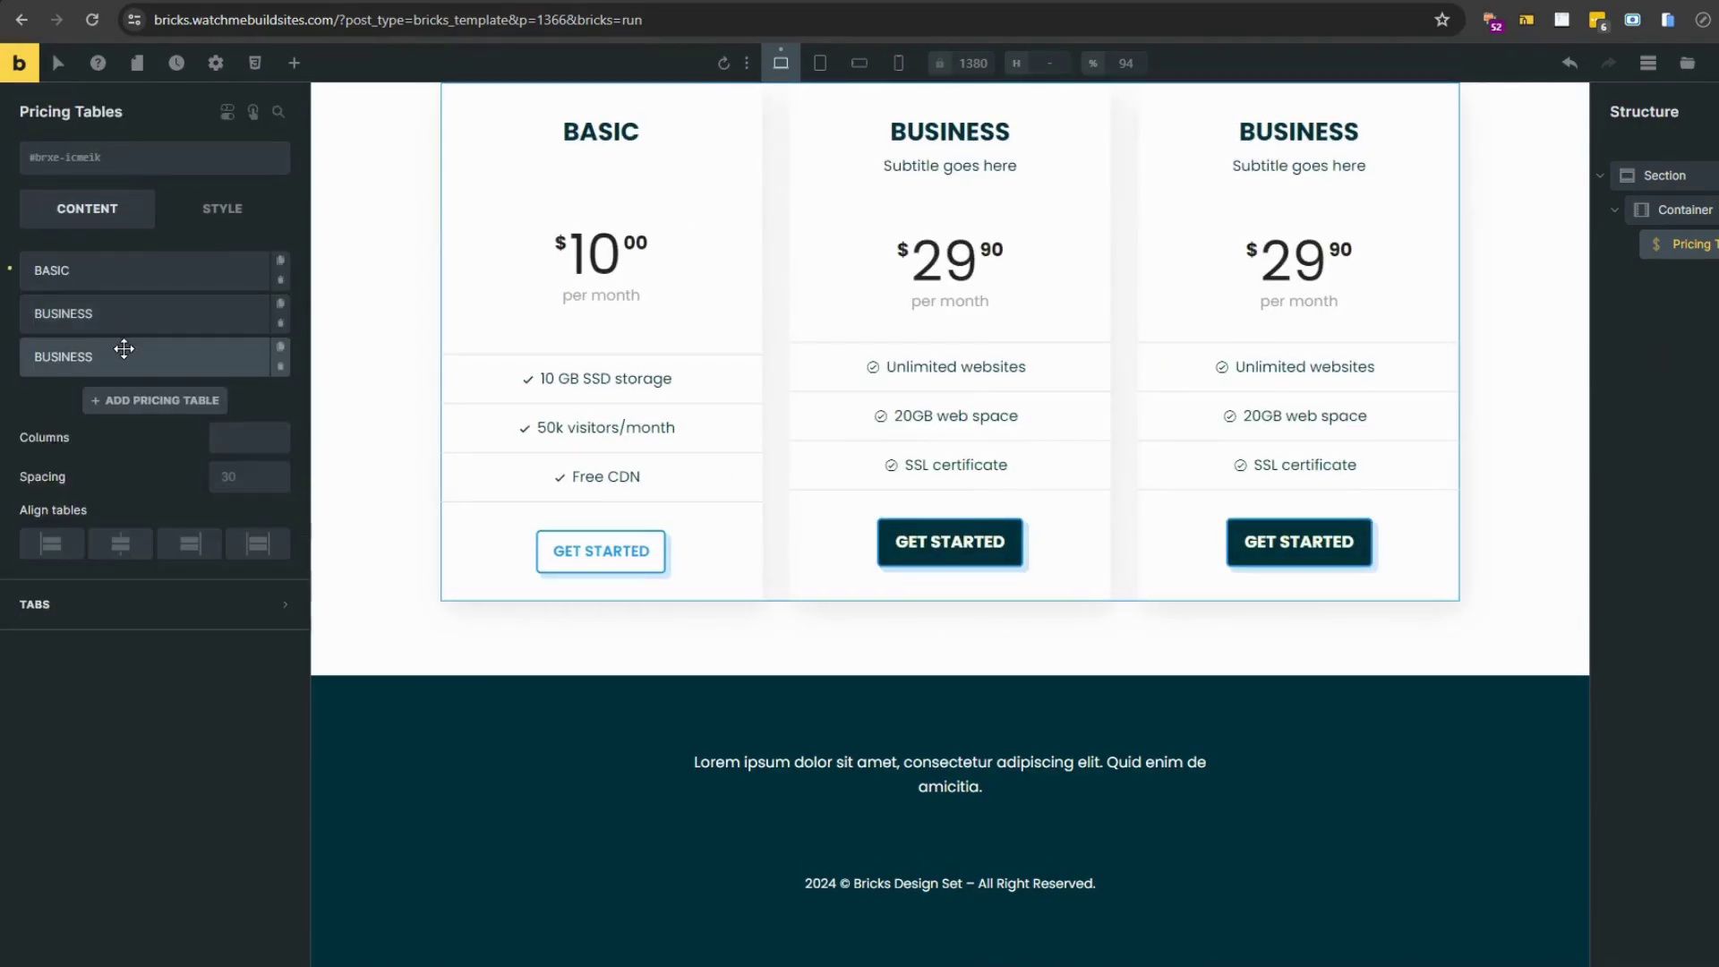
Step: Rename the second table to INTERMEDIATE and delete its subtitle
click(127, 309)
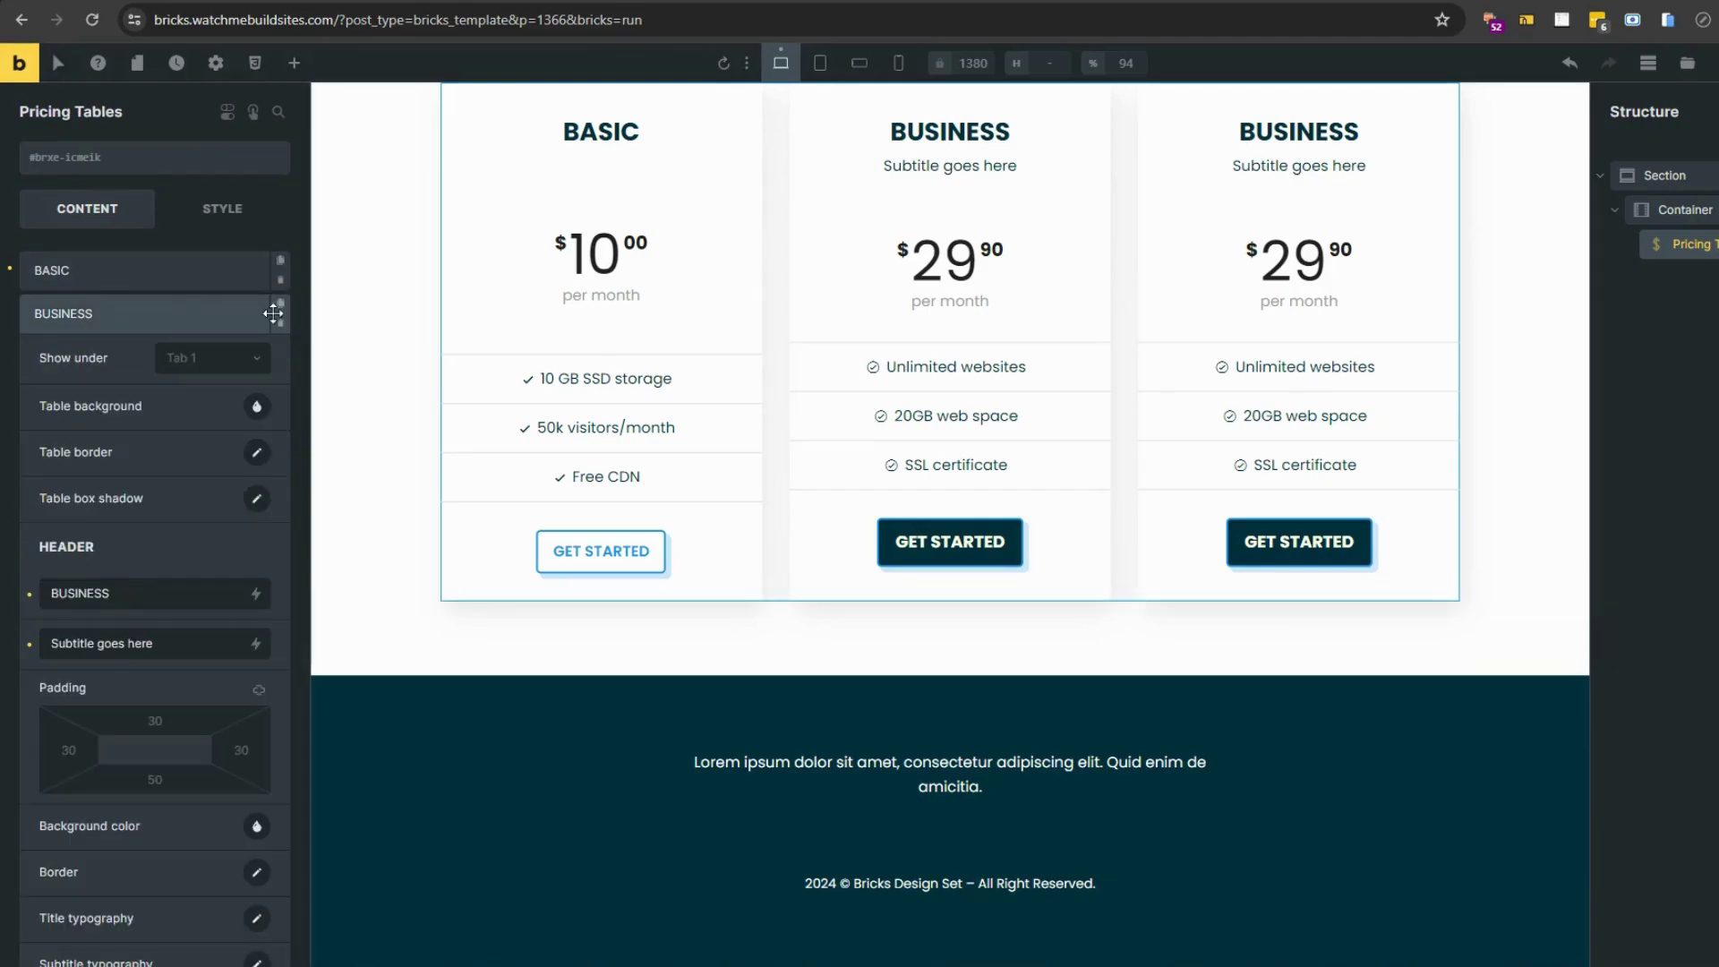
double_click(140, 582)
text(INTER)
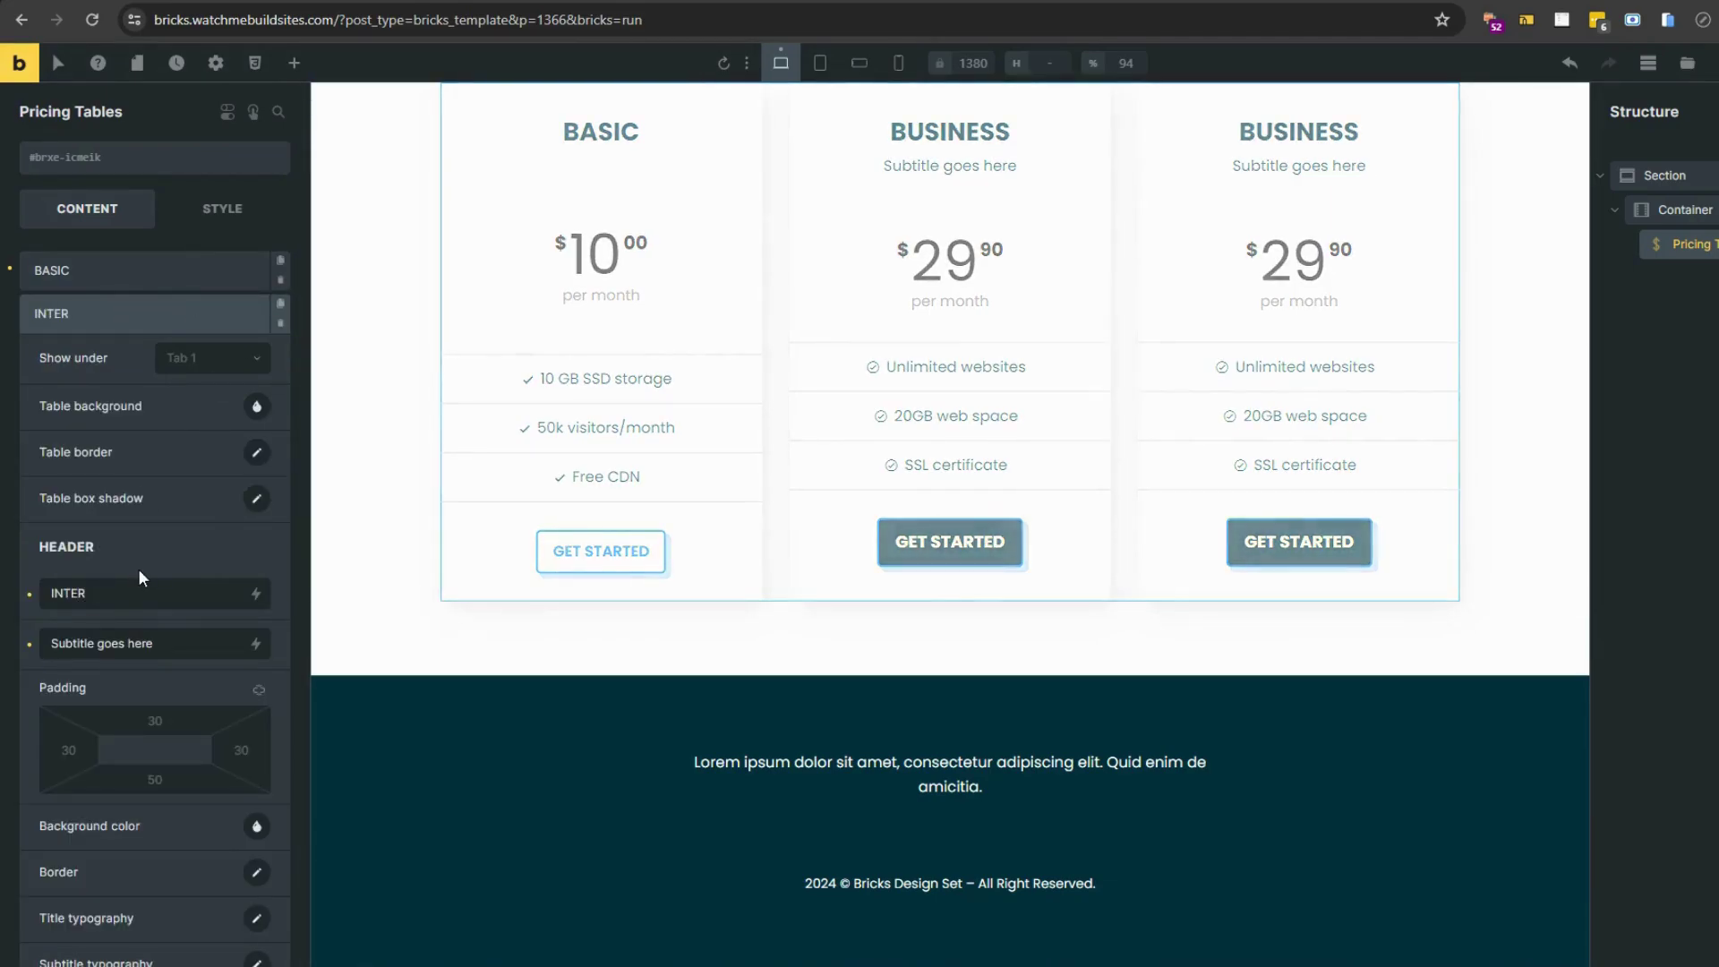
text(MEDIATE)
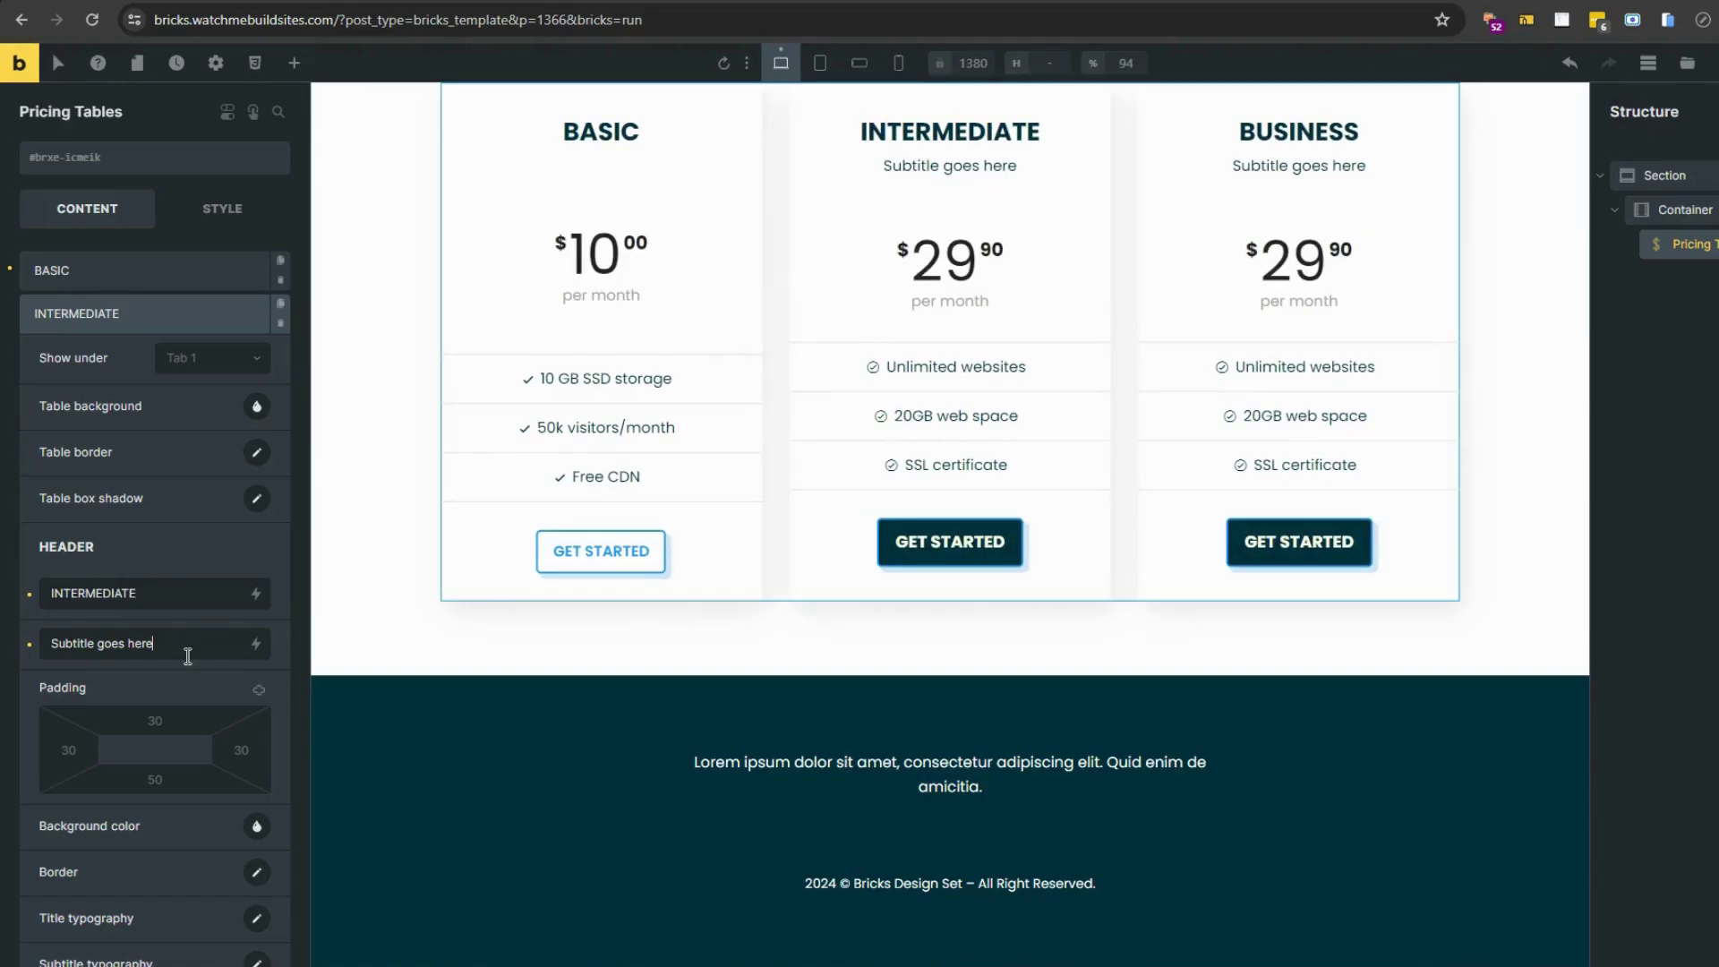
triple_click(186, 646)
key(BackSpace)
Step: Change the Basic table's header bottom padding to 30
scroll(190, 652, down, 3)
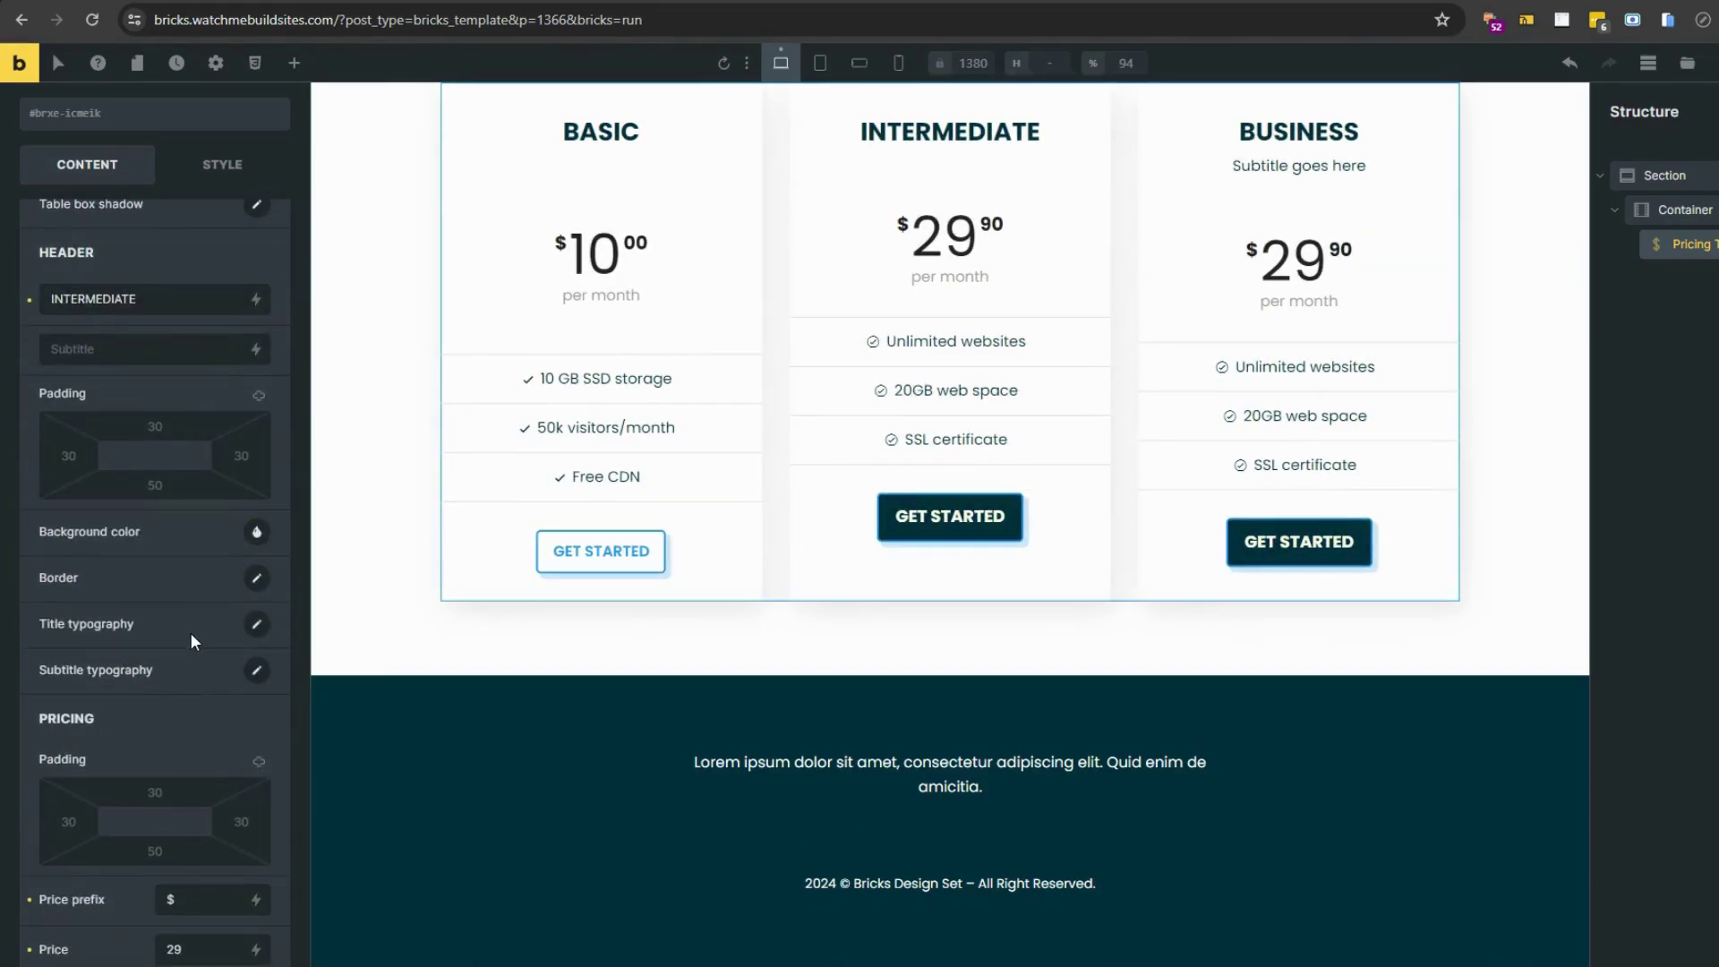
scroll(222, 355, up, 1)
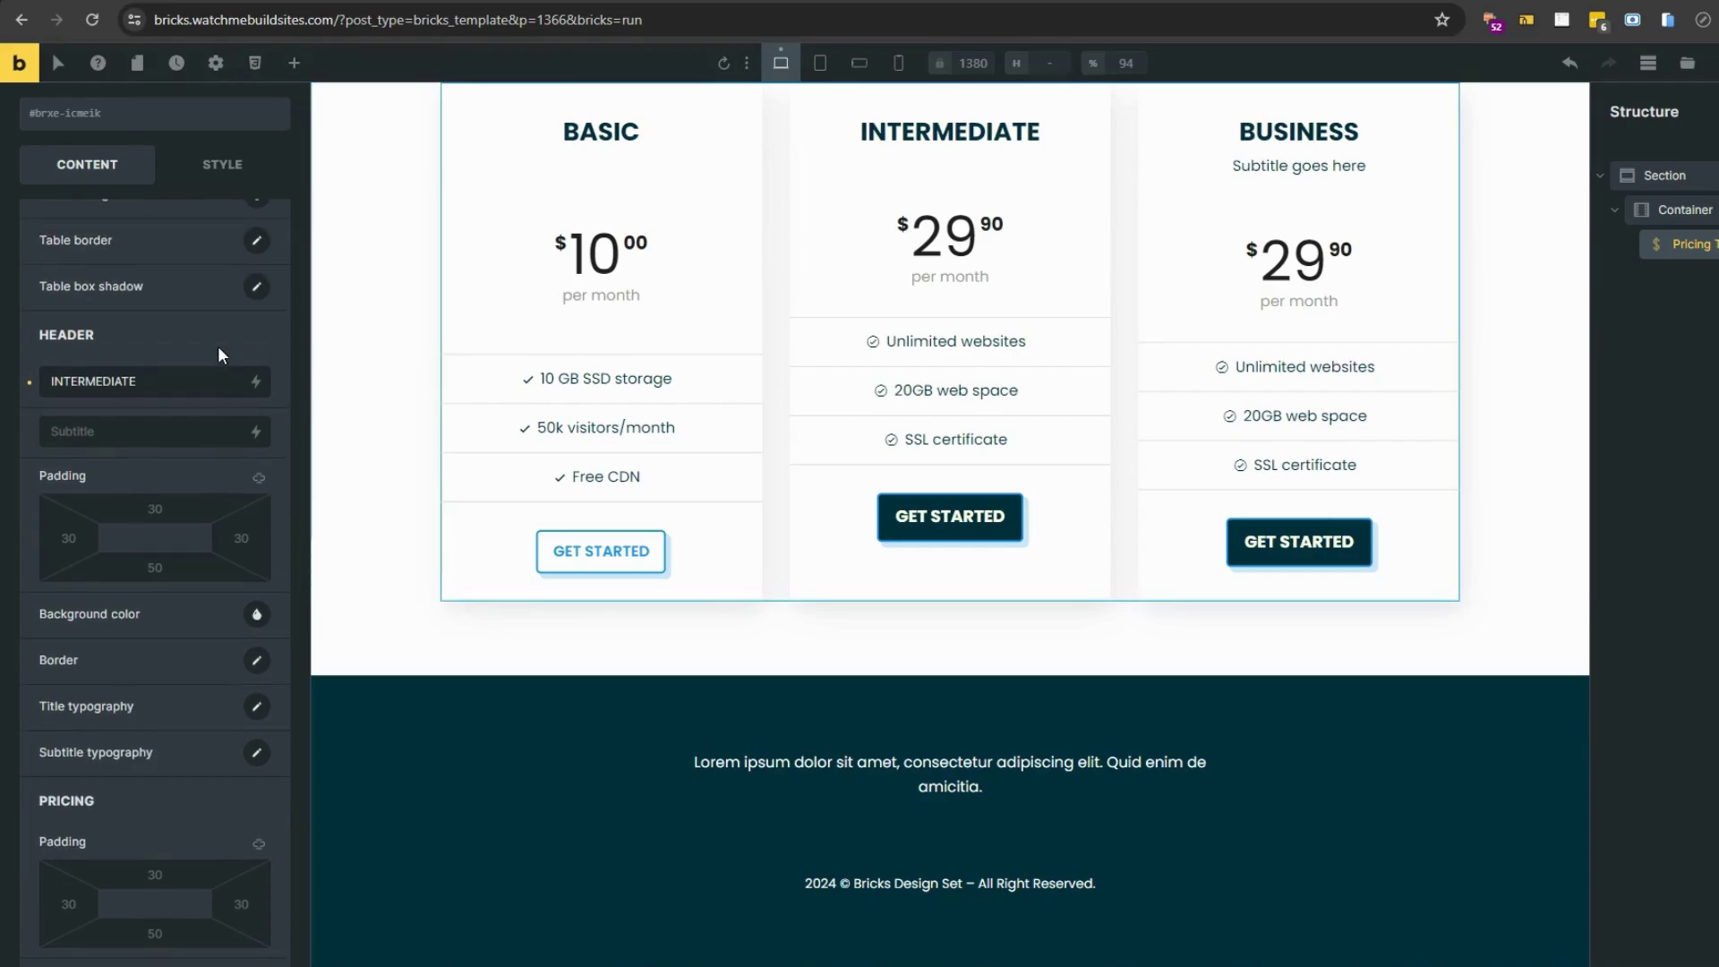
scroll(222, 356, up, 3)
click(180, 273)
click(155, 736)
text(30)
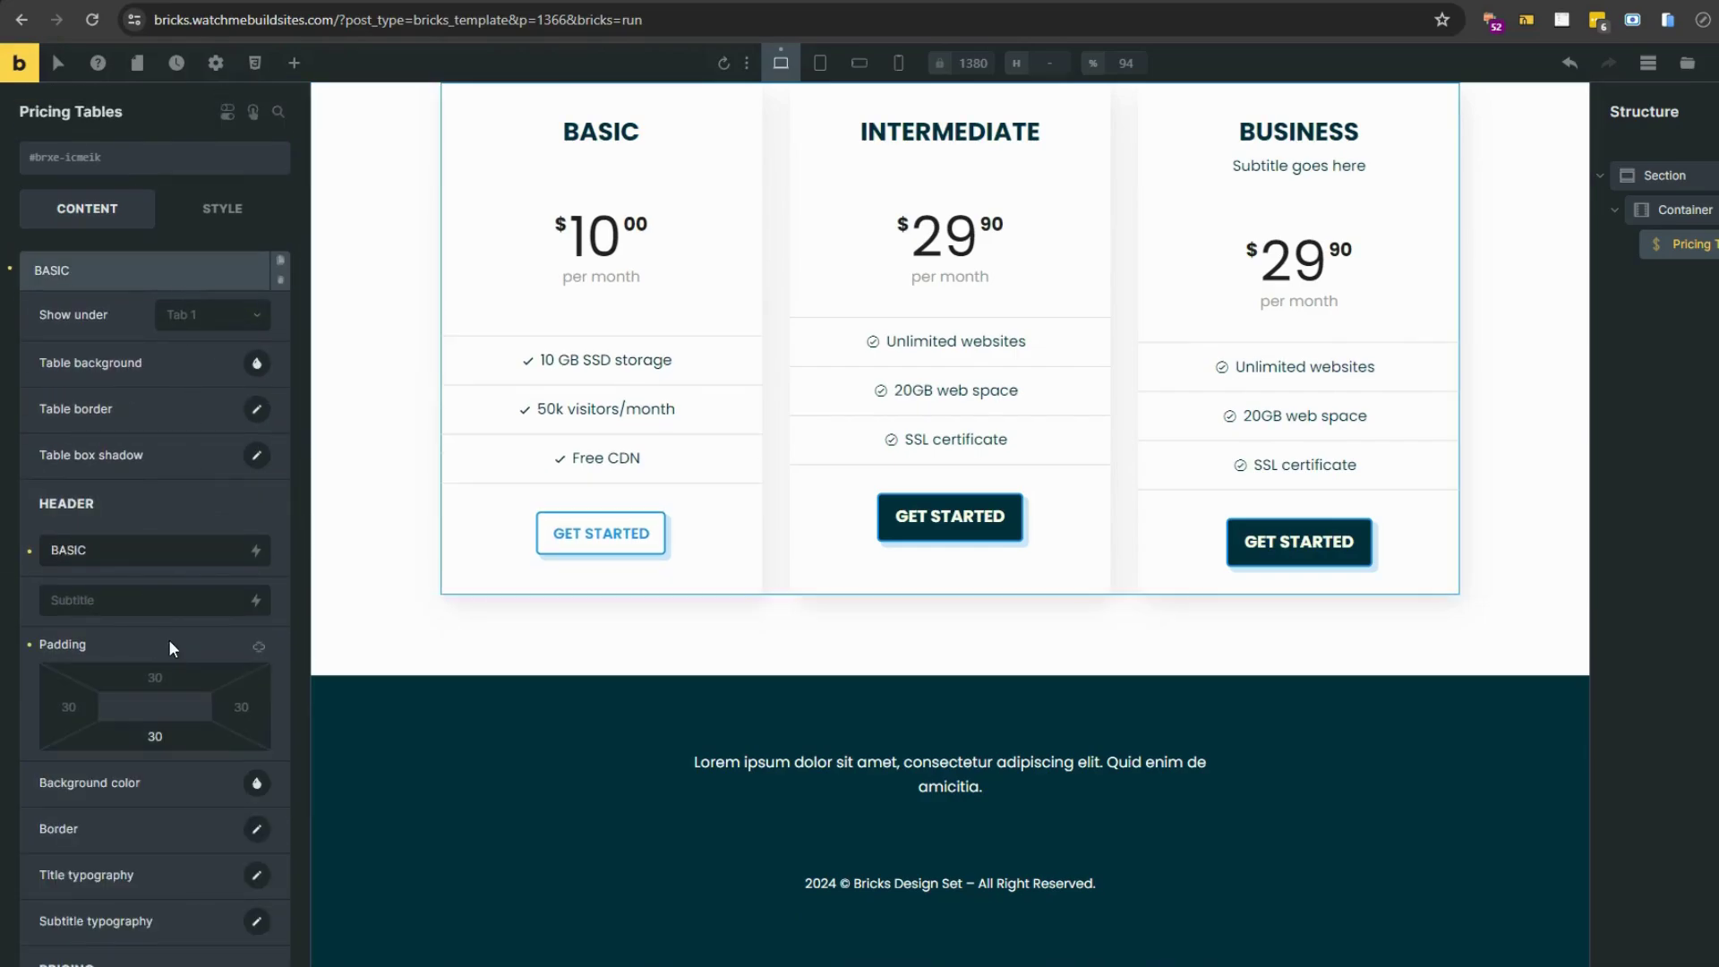
scroll(173, 644, down, 7)
scroll(145, 259, up, 8)
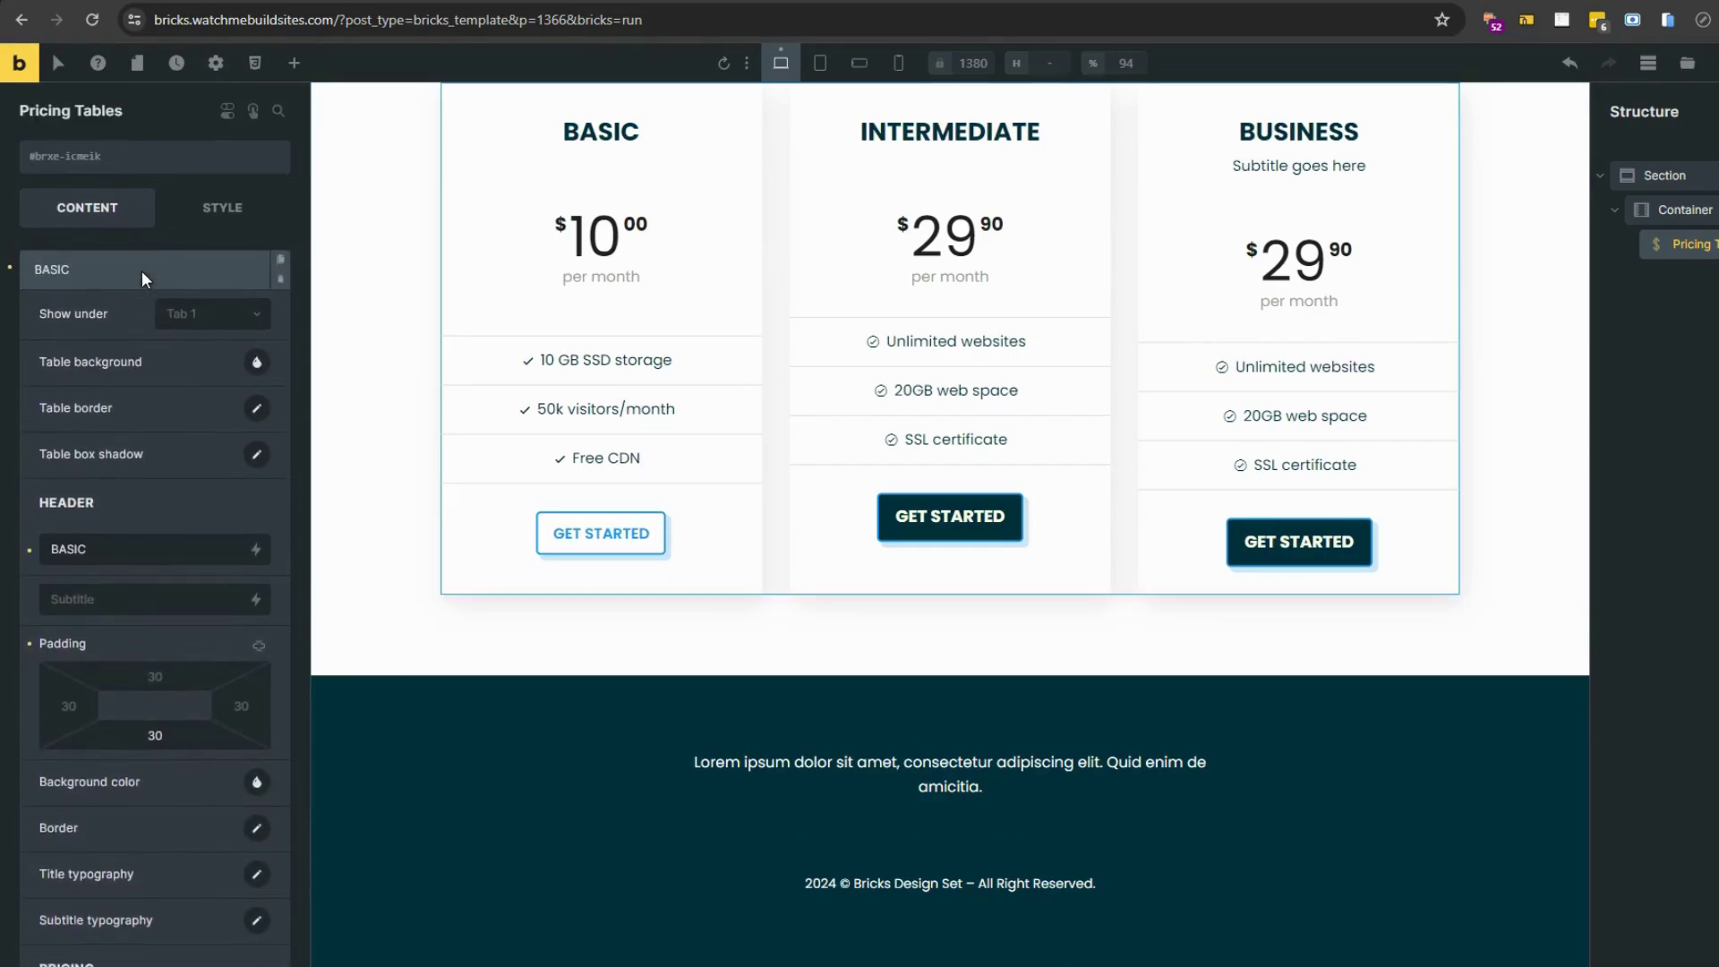
click(142, 273)
Step: Set the Intermediate price to 20 with suffix 00
click(120, 315)
scroll(156, 607, down, 5)
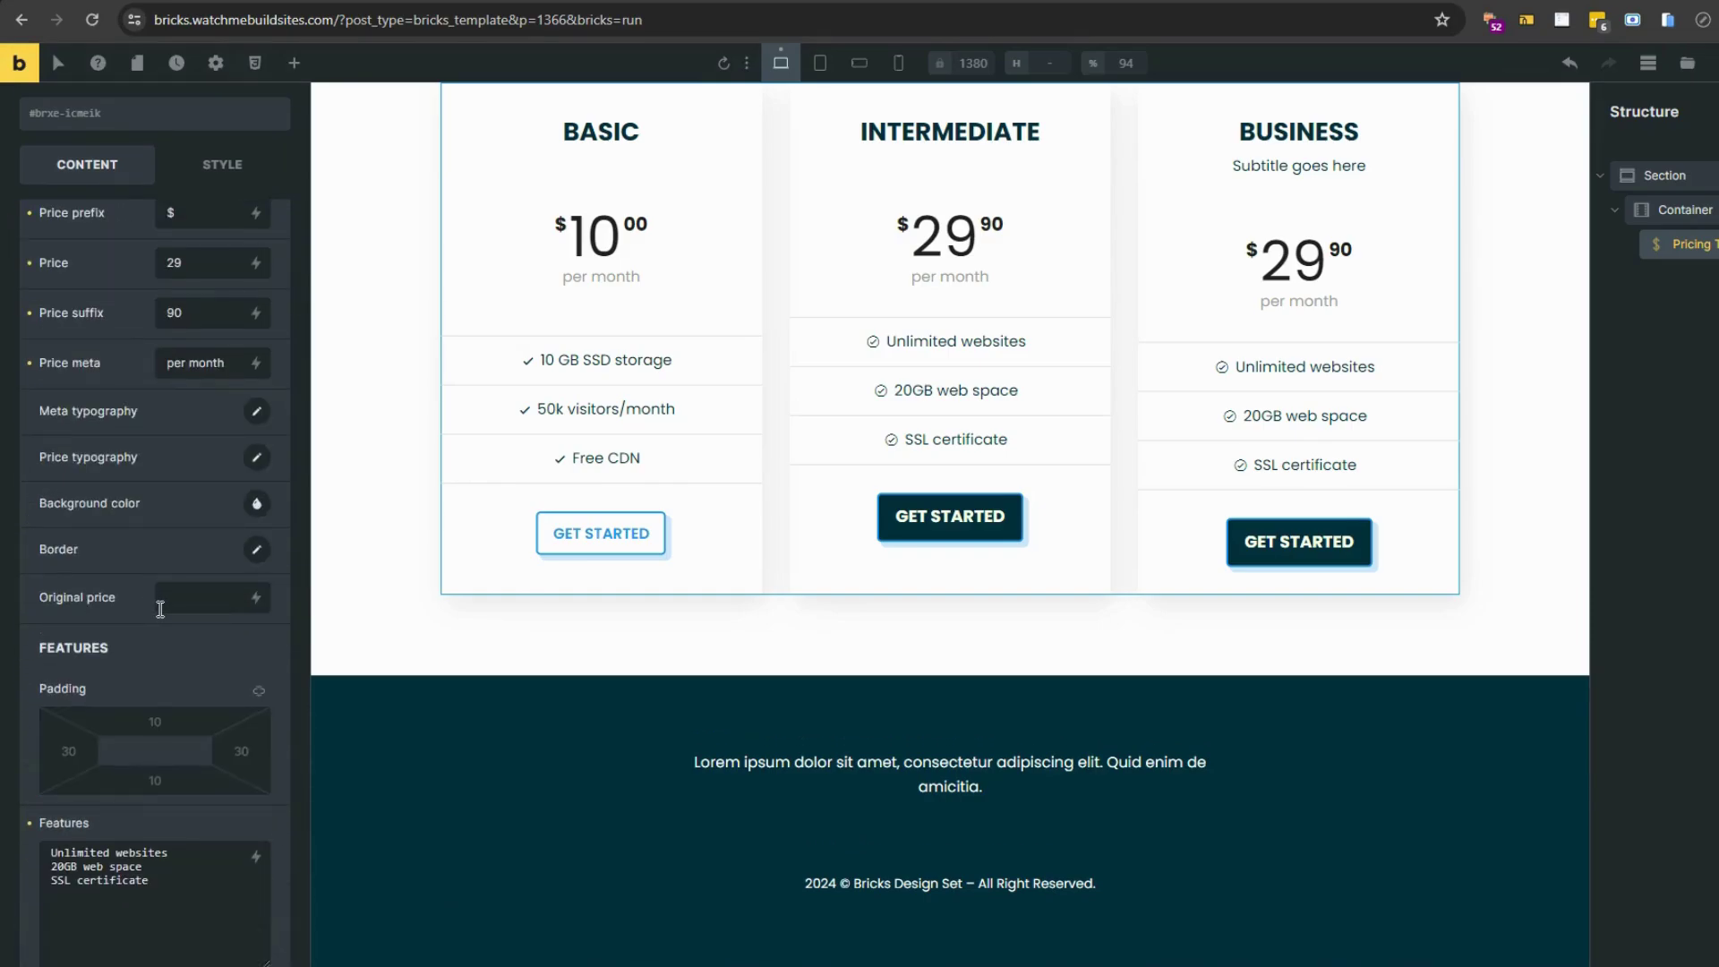
double_click(174, 262)
text(20)
double_click(174, 312)
text(00)
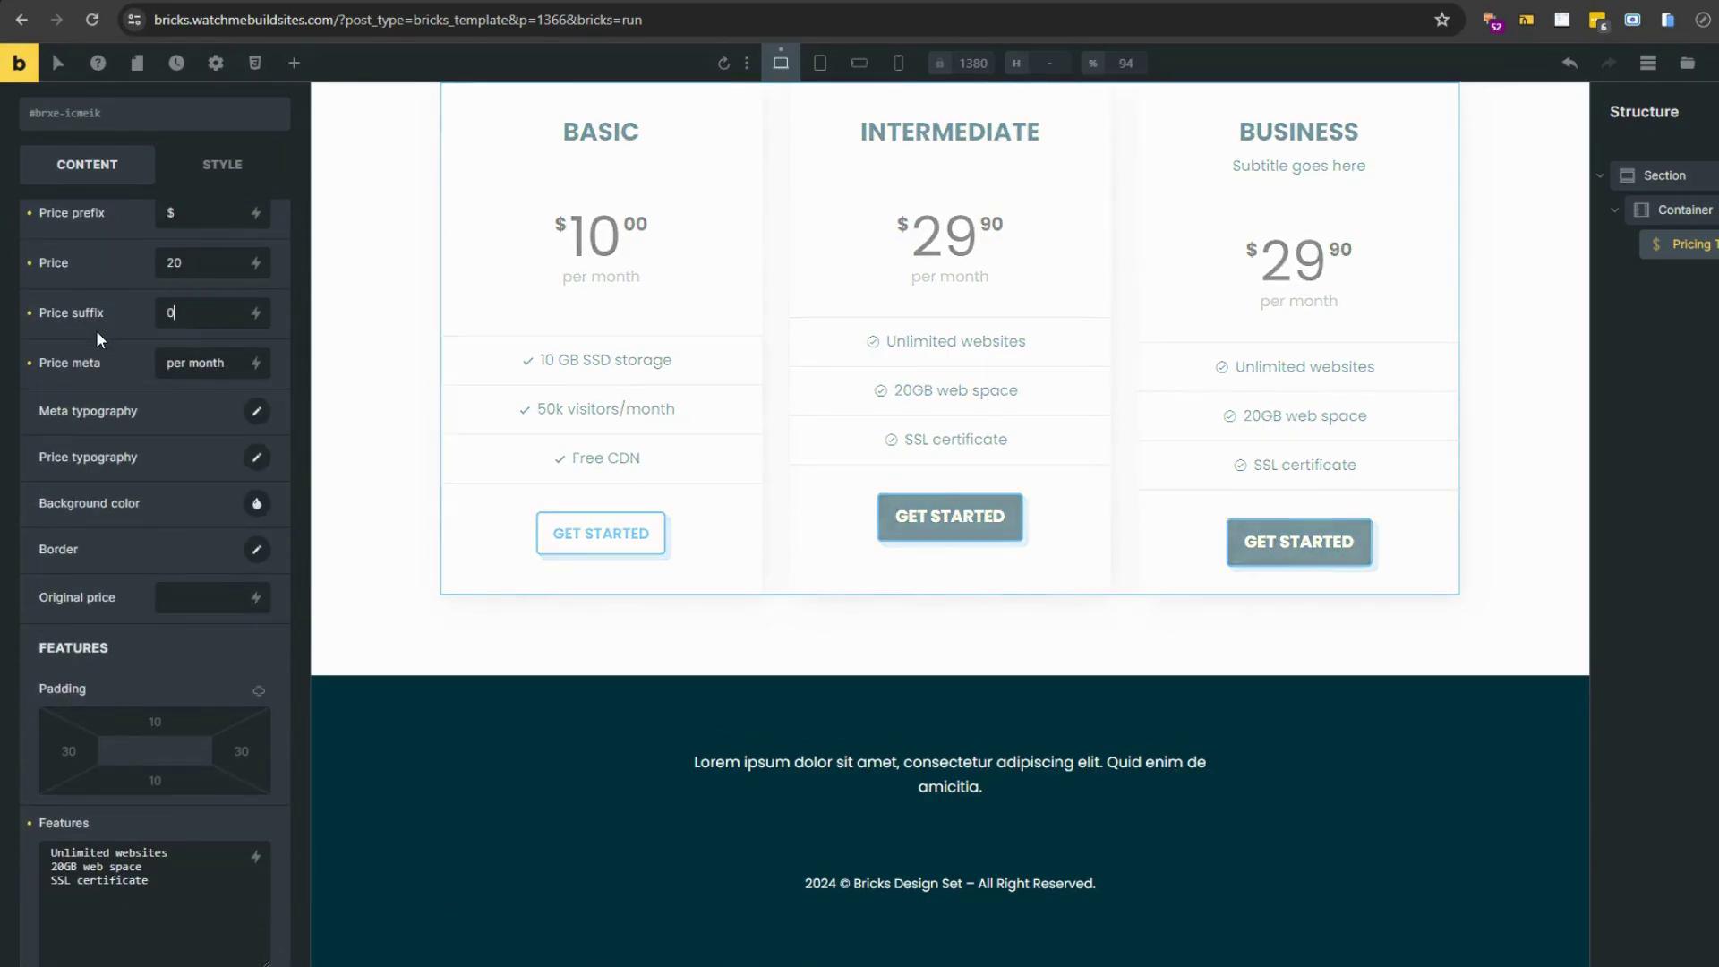
Step: Paste six new Intermediate features and use the plain checkmark icon
scroll(210, 438, down, 2)
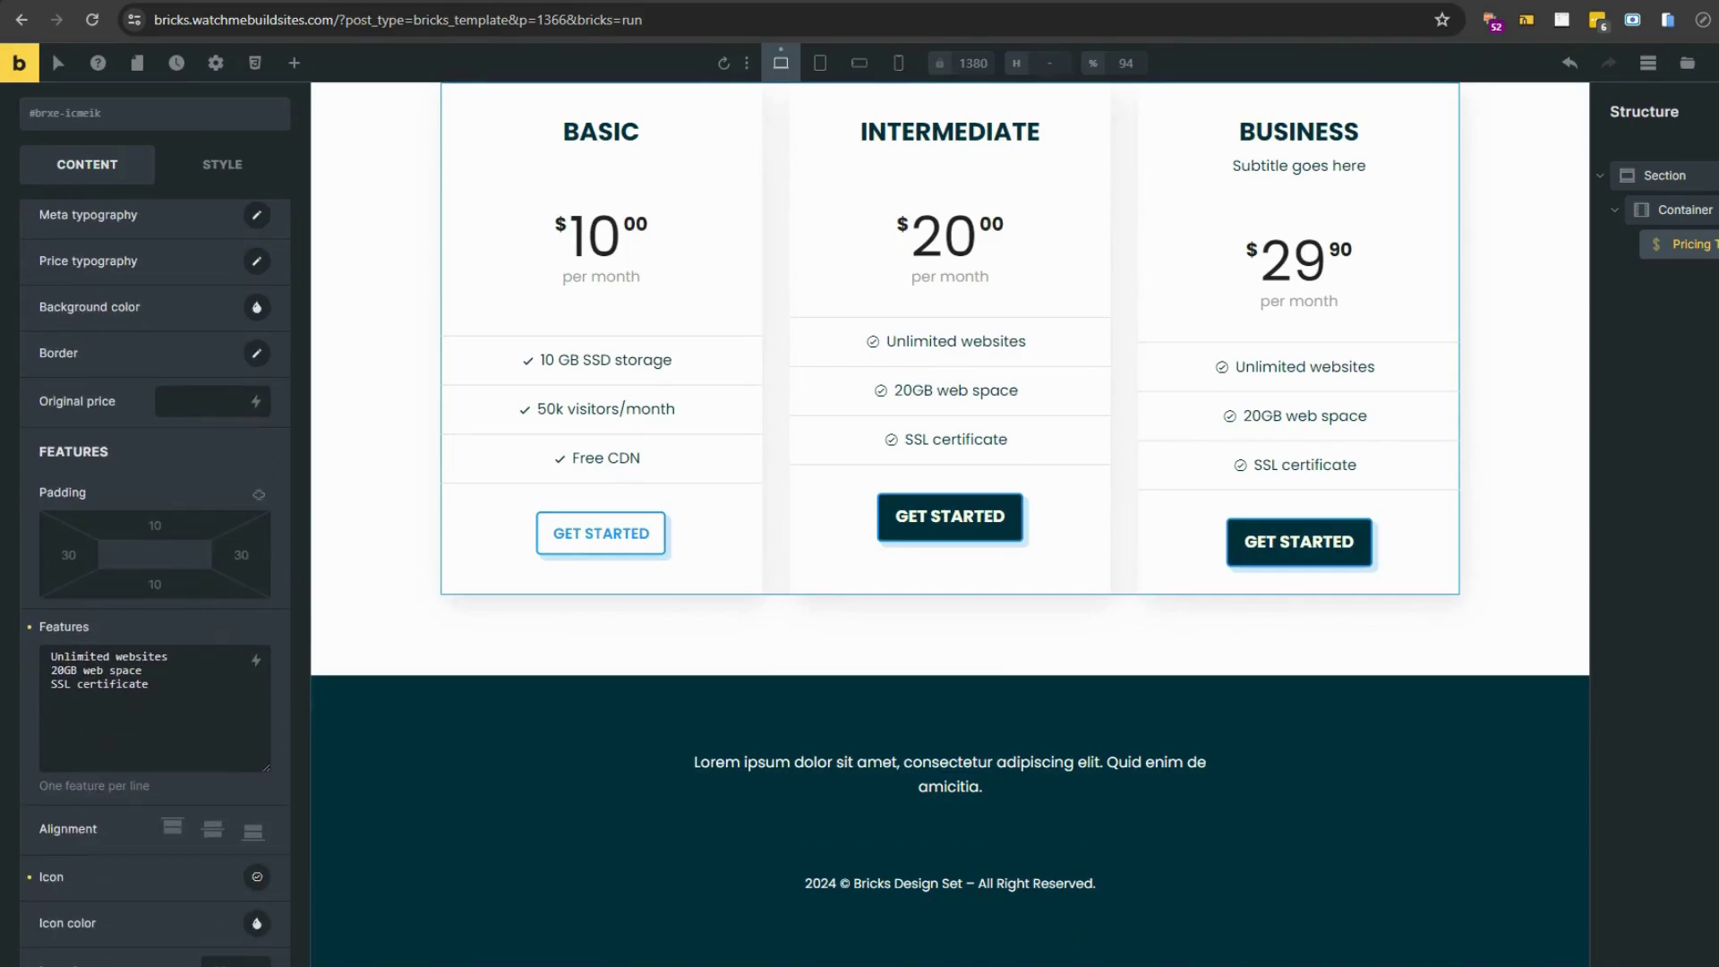
click(161, 678)
key(ctrl+a)
text(50 GB SSD storage 200k visitors/month 1.5x more CPU 1.5x more RAM Free CDN Free SSL)
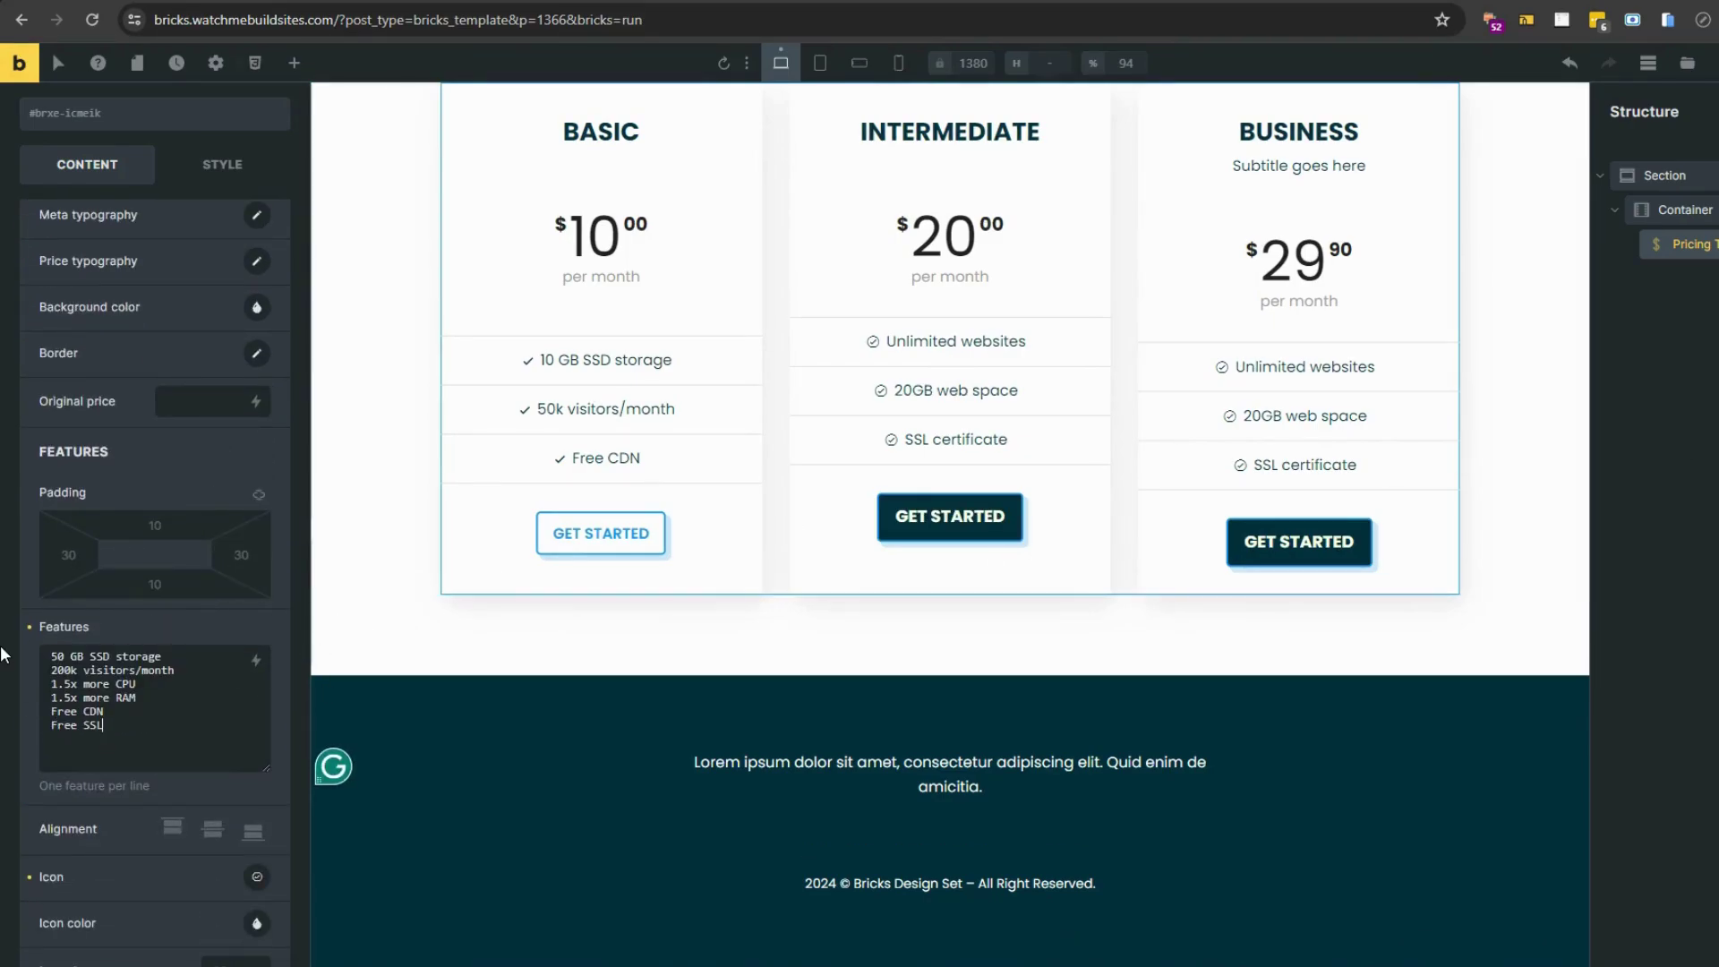
scroll(152, 537, down, 4)
click(256, 485)
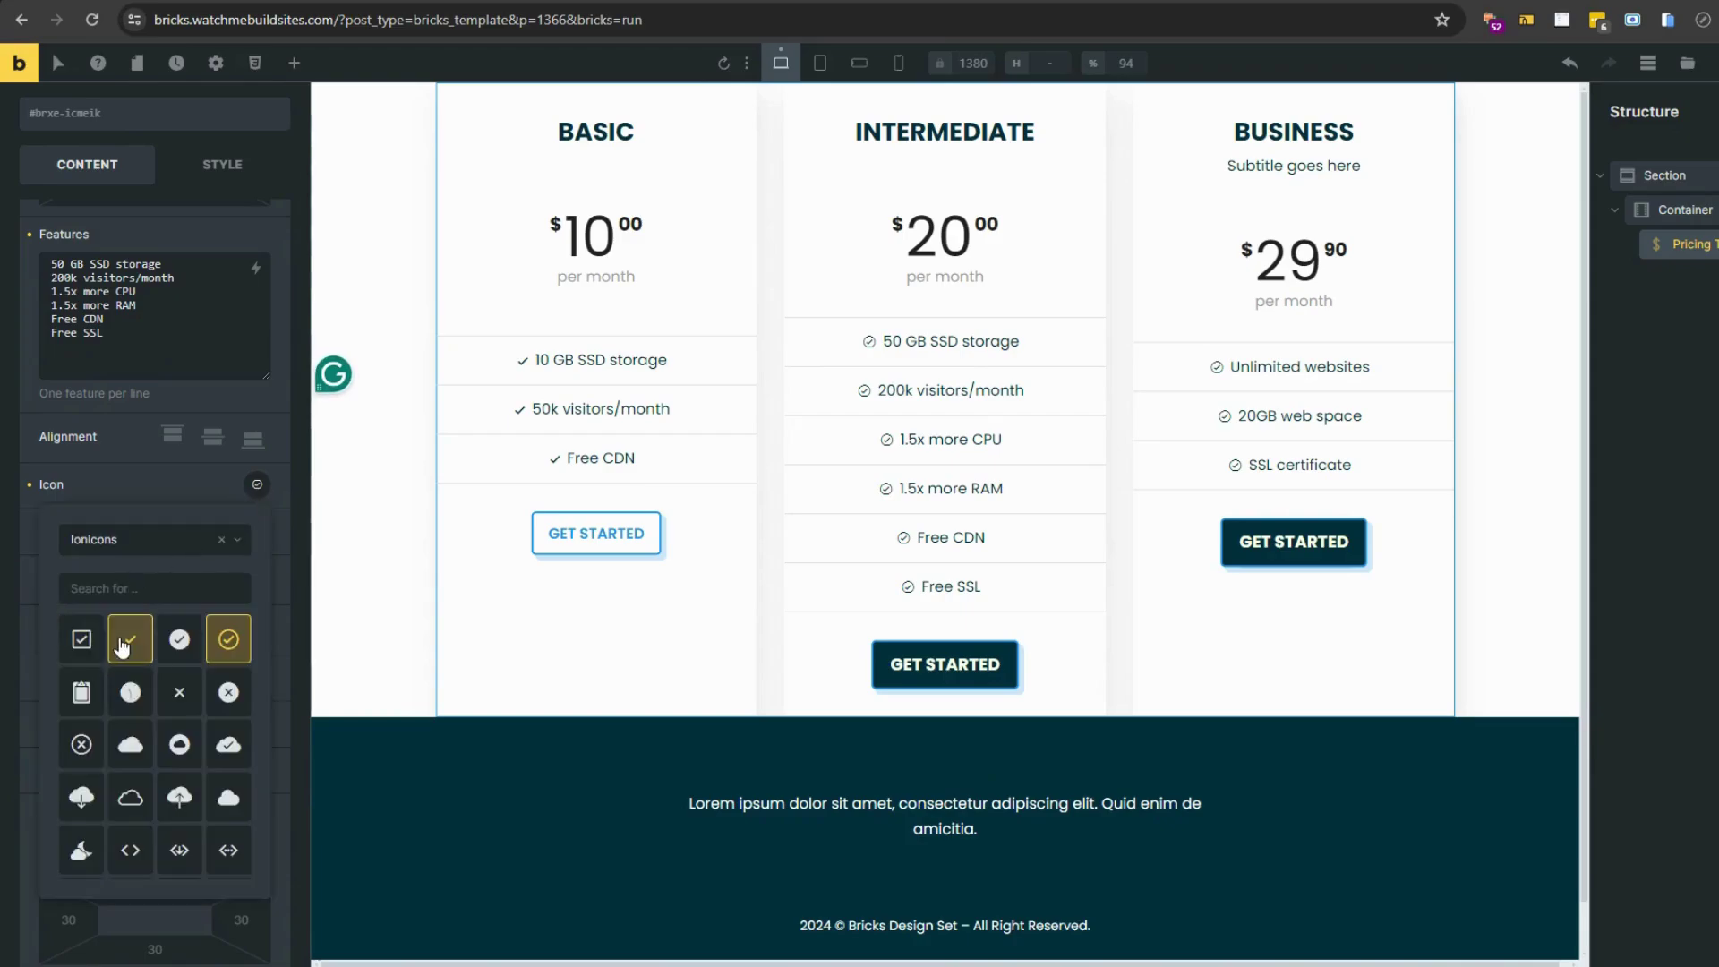
click(124, 641)
Step: Set the Intermediate features' top and bottom padding to 5
scroll(138, 457, up, 3)
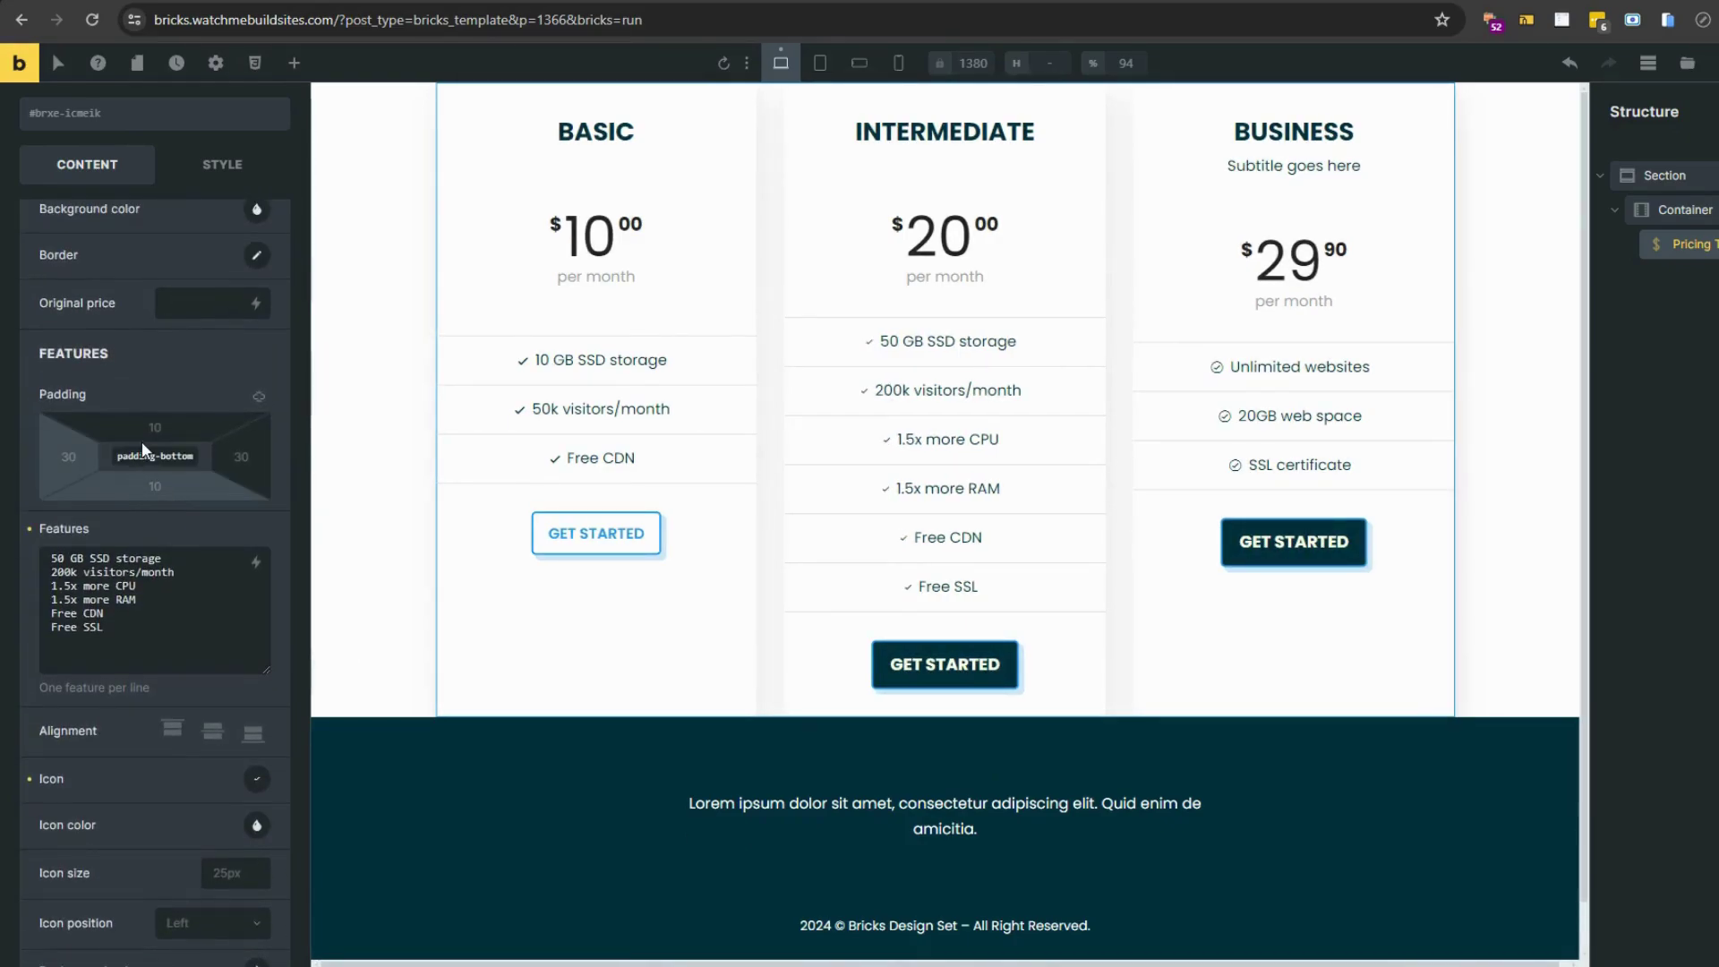
double_click(143, 450)
text(5)
double_click(158, 424)
text(5)
scroll(206, 457, down, 5)
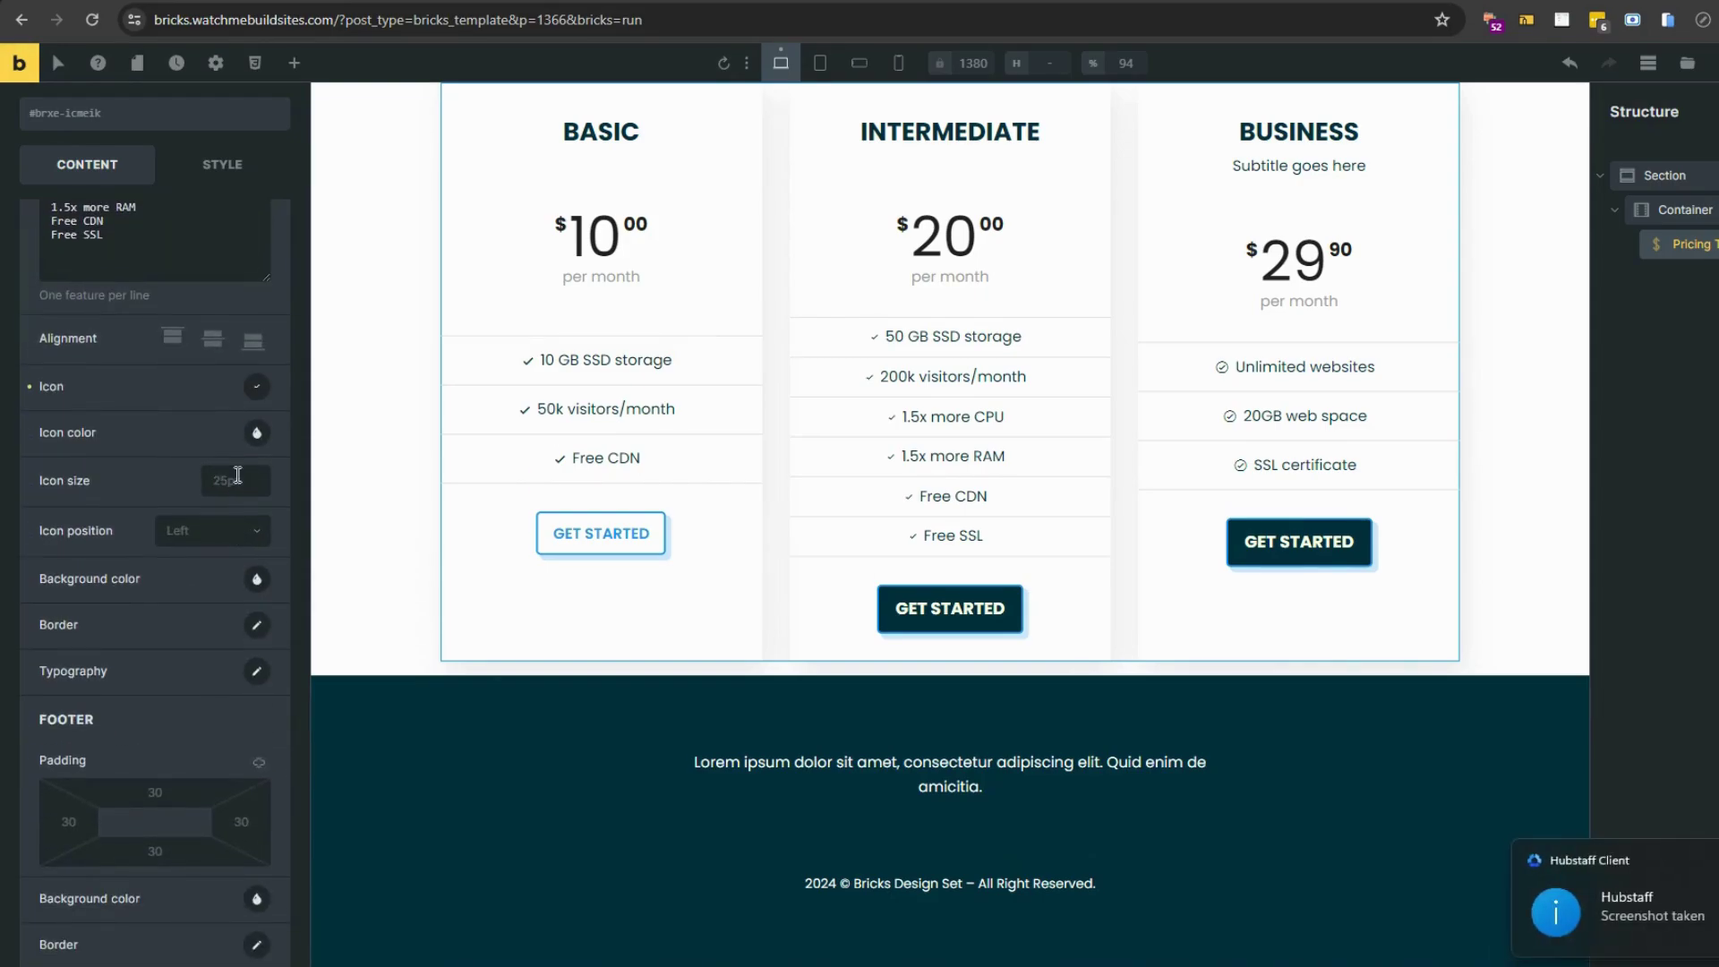
Step: Set the Intermediate feature icon size to 25
text(25)
click(256, 432)
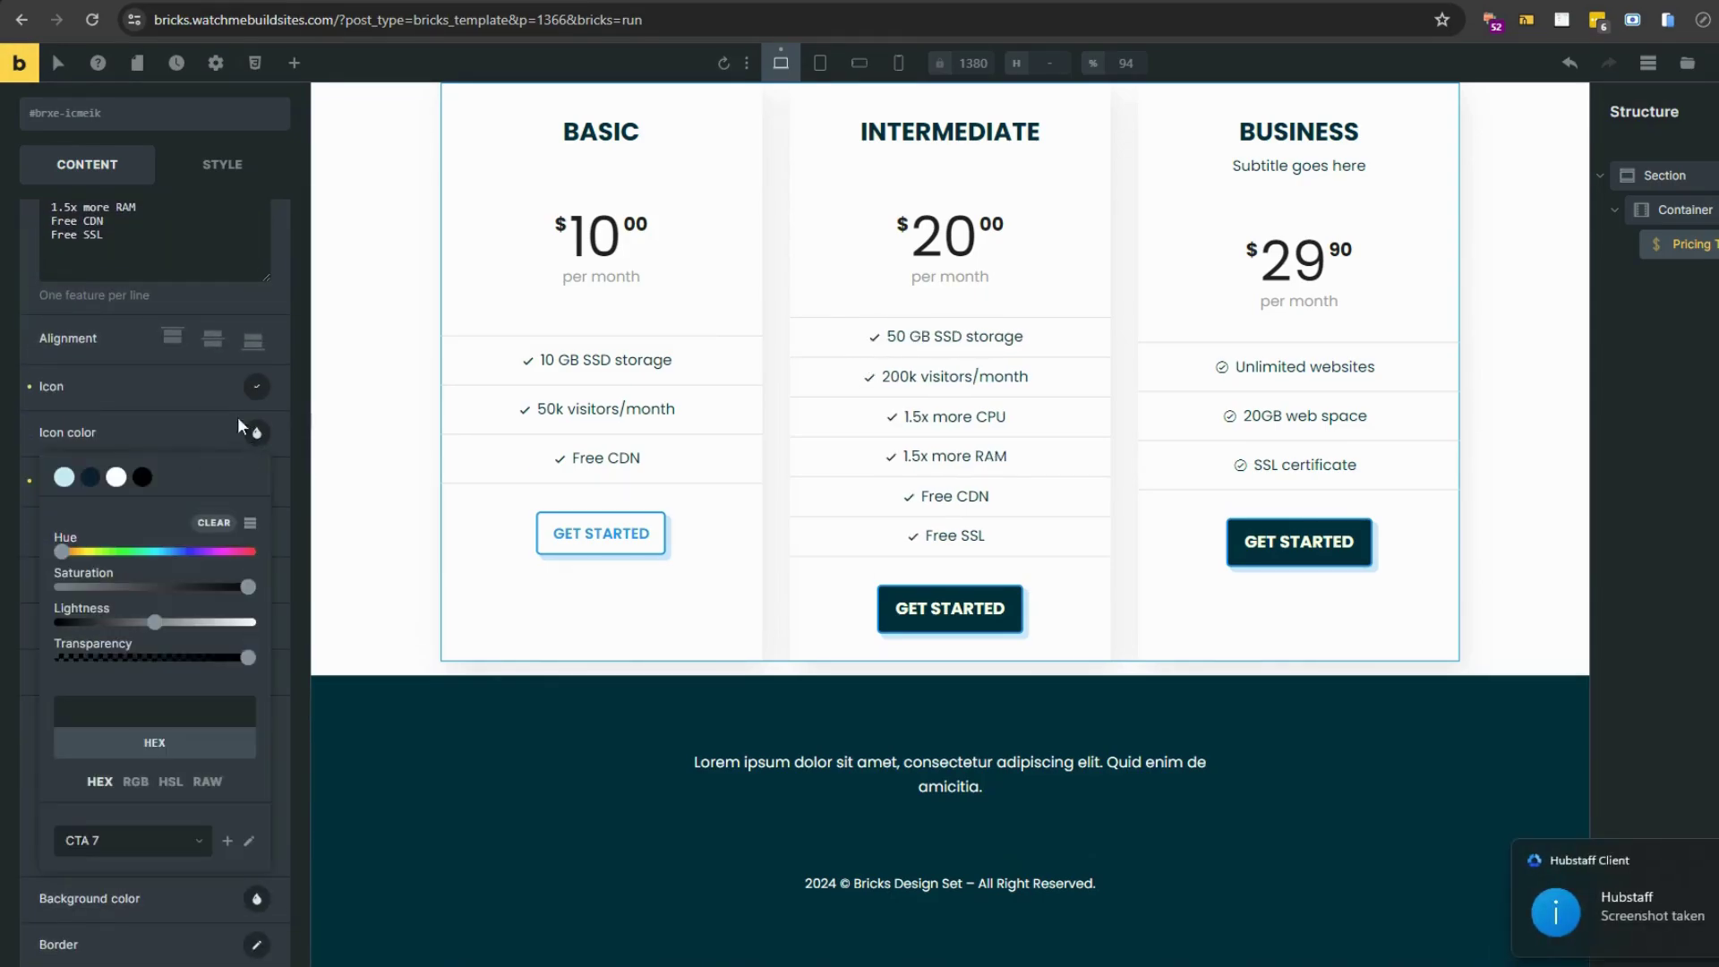
click(256, 433)
scroll(126, 515, up, 10)
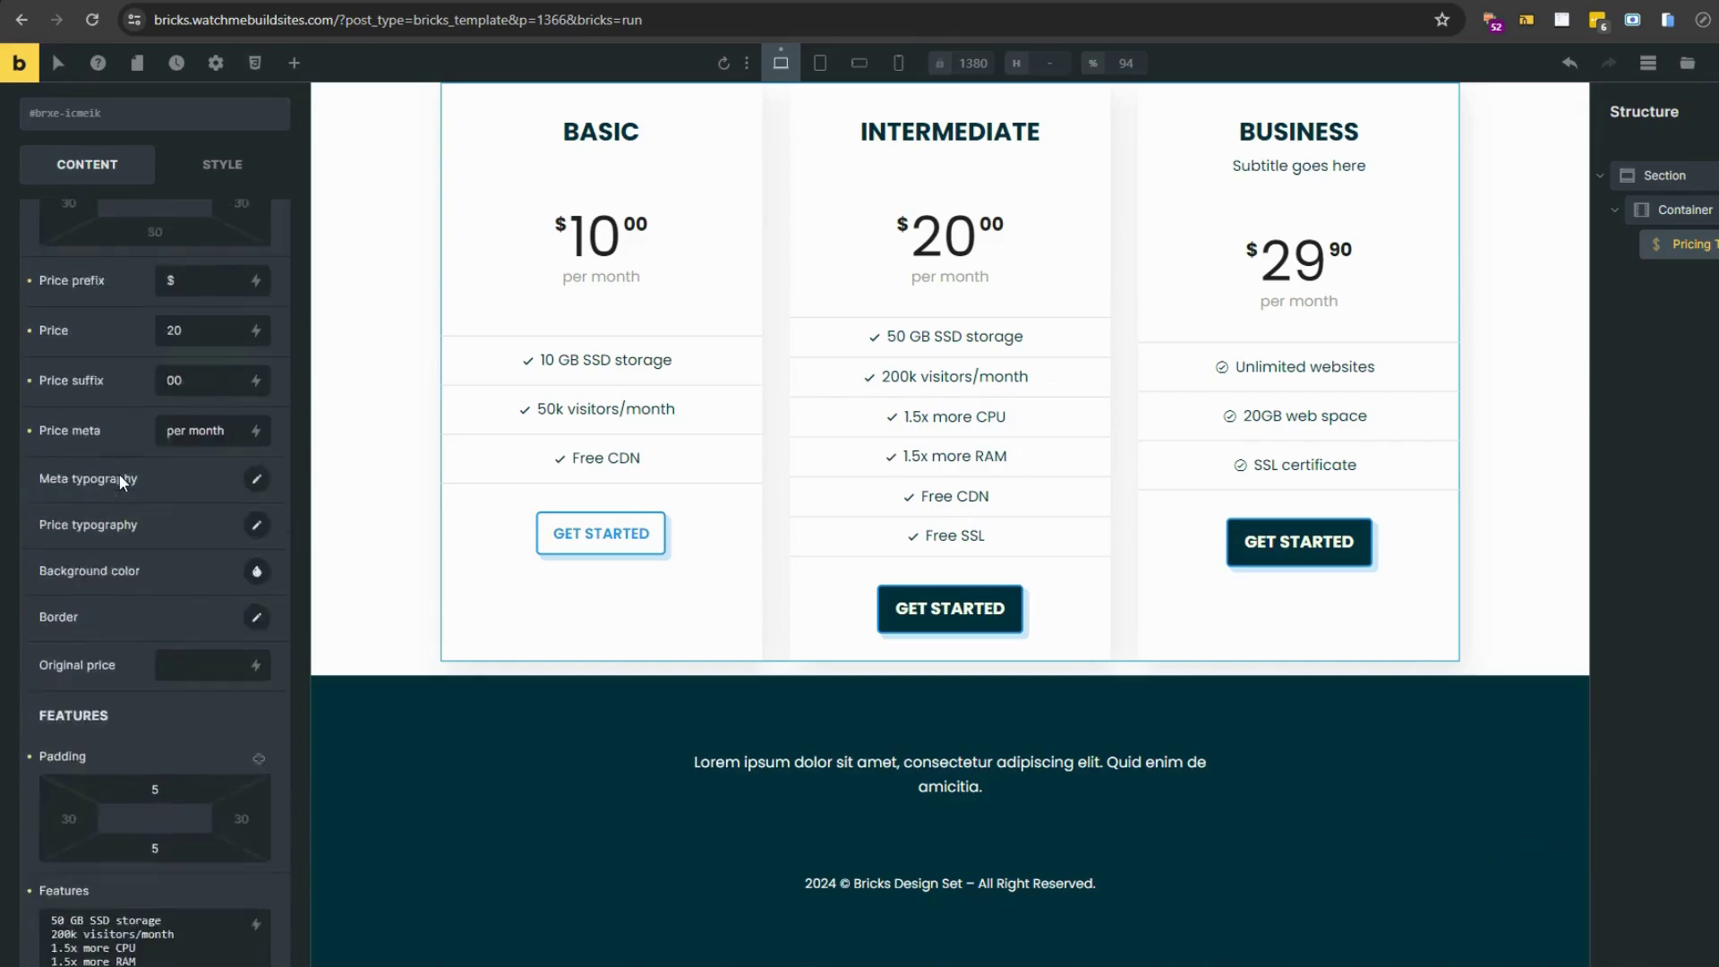
Step: Give the Intermediate table a Color #2 background with 0.93 transparency
click(256, 406)
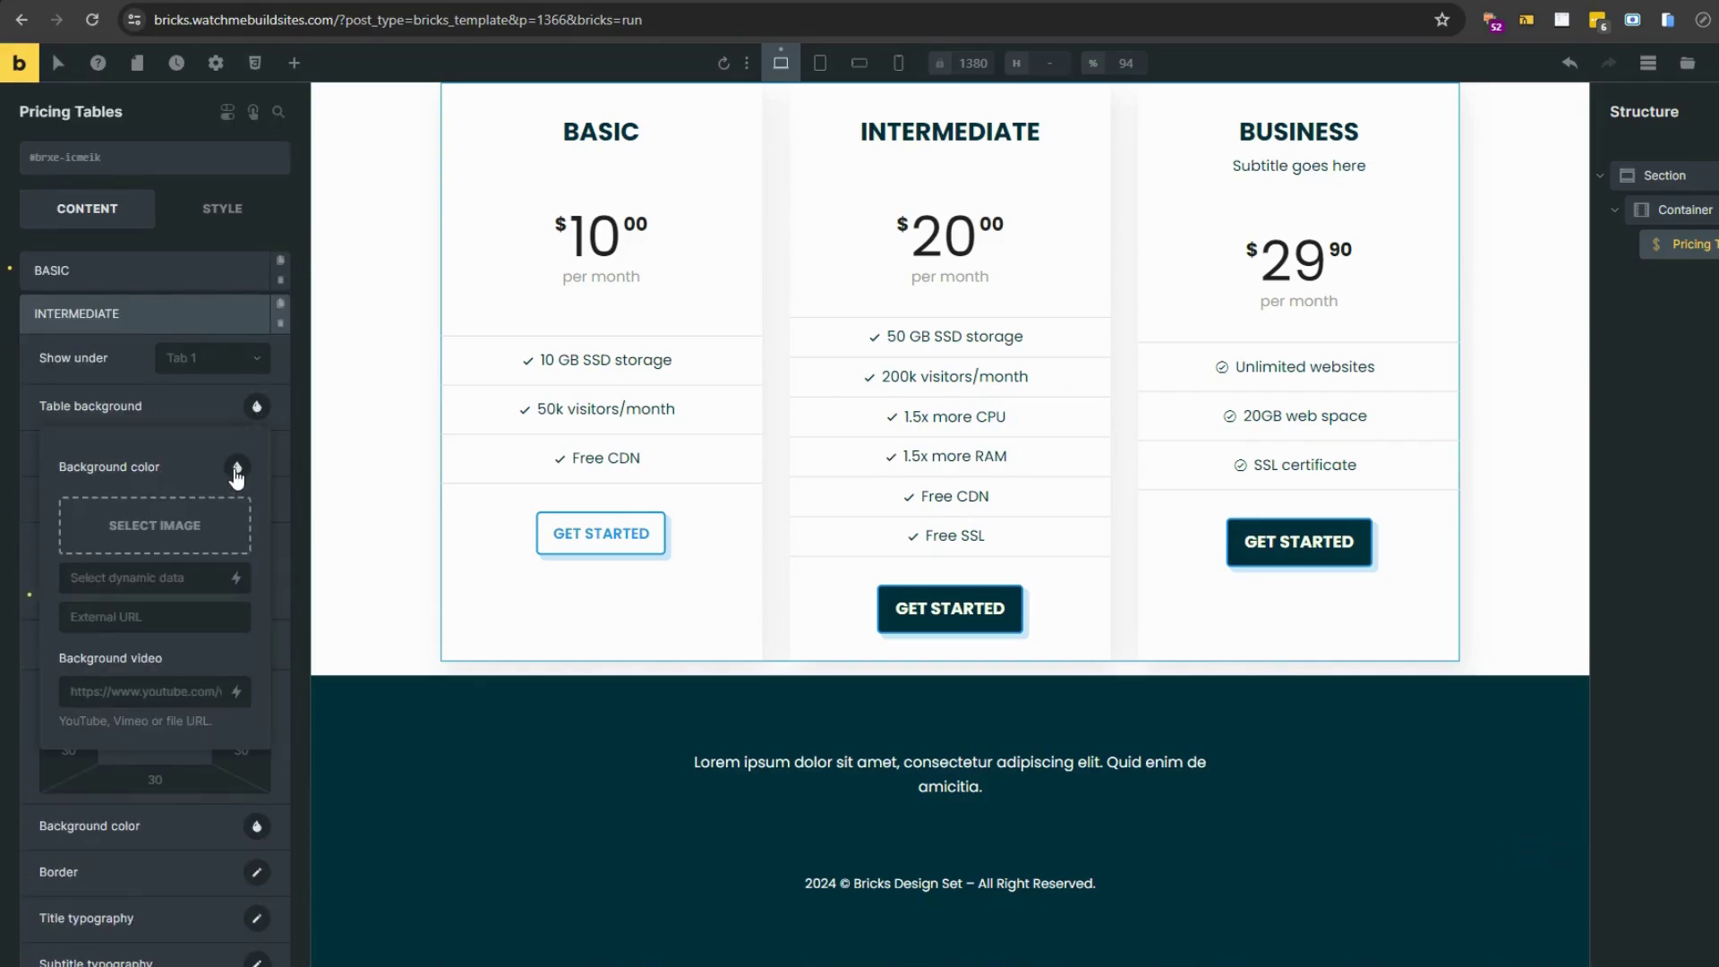
click(237, 467)
click(102, 510)
mouse_move(228, 687)
mouse_down()
mouse_move(184, 688)
mouse_move(221, 687)
mouse_up()
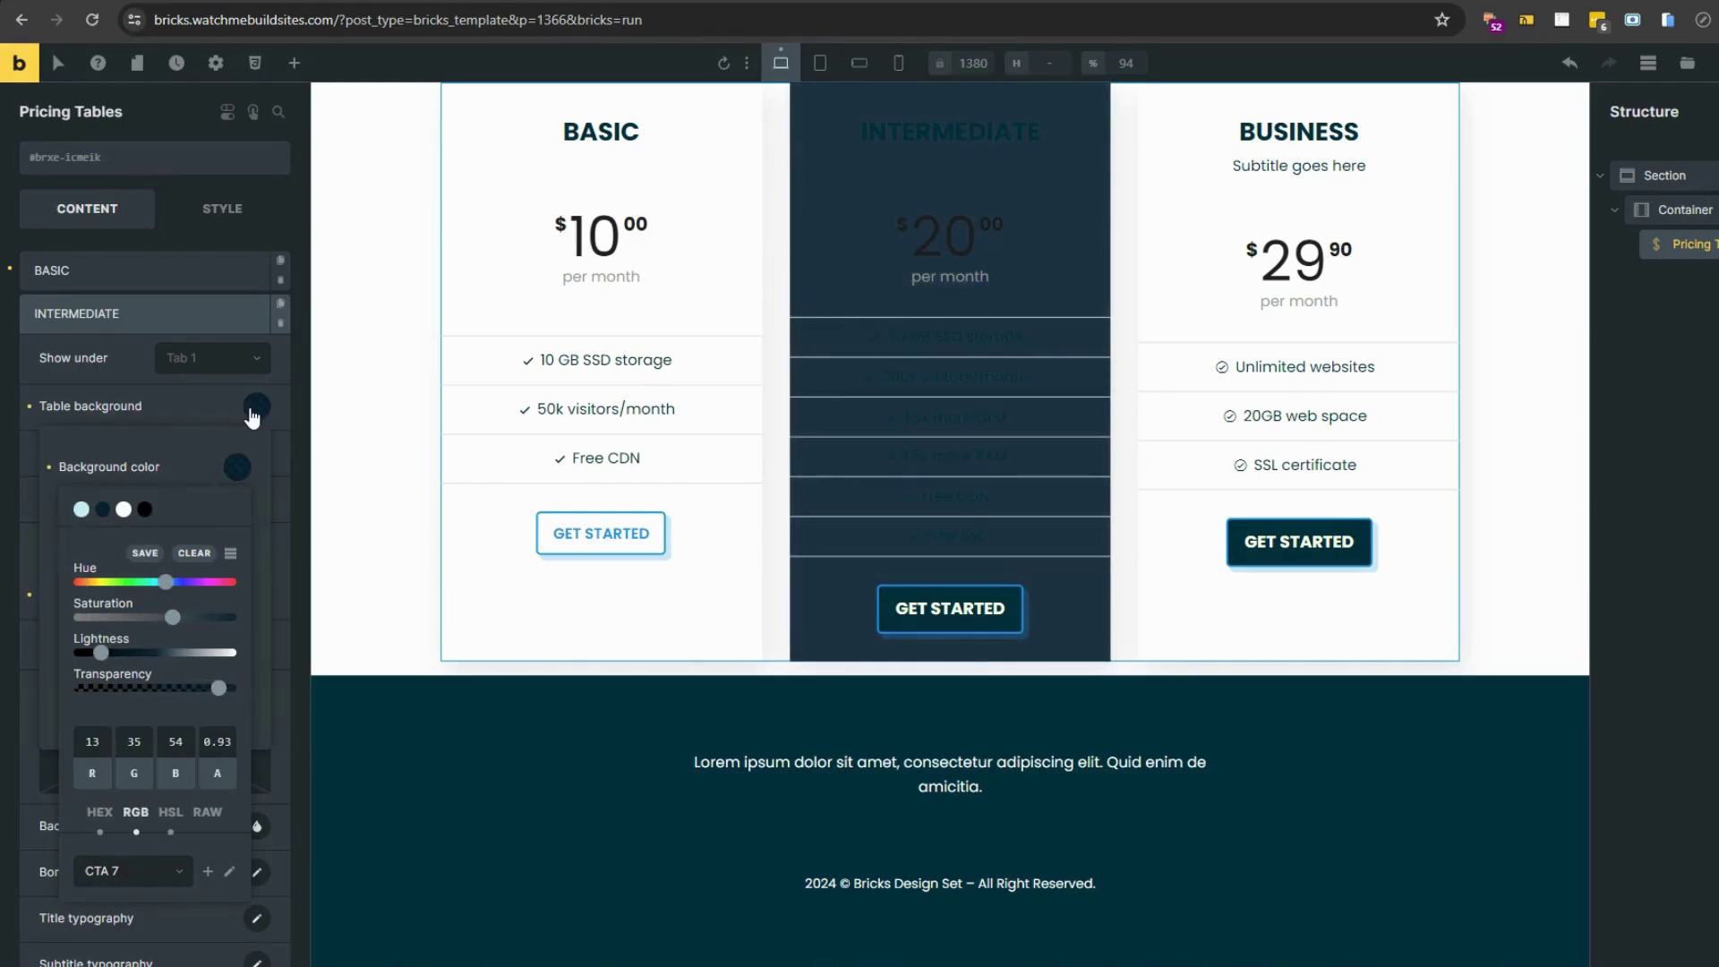
click(254, 417)
scroll(237, 537, down, 6)
scroll(250, 573, up, 3)
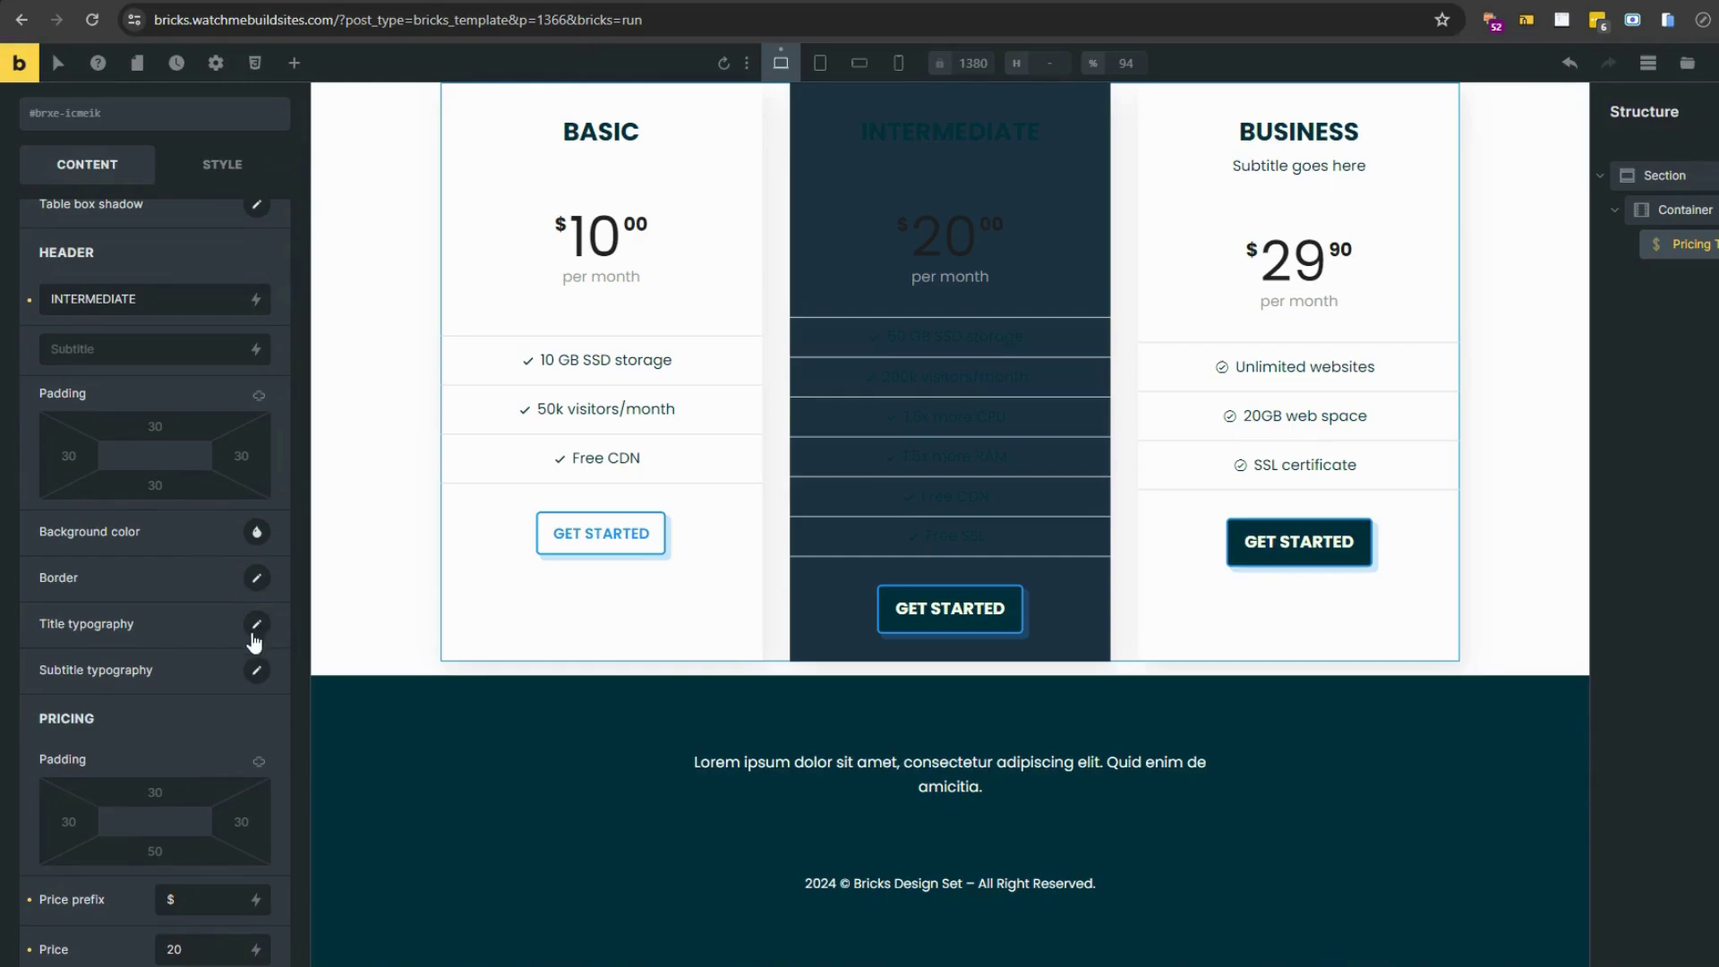
Step: Make the Intermediate title and price typography colour white
click(256, 624)
click(237, 685)
click(124, 727)
click(256, 624)
scroll(256, 626, down, 4)
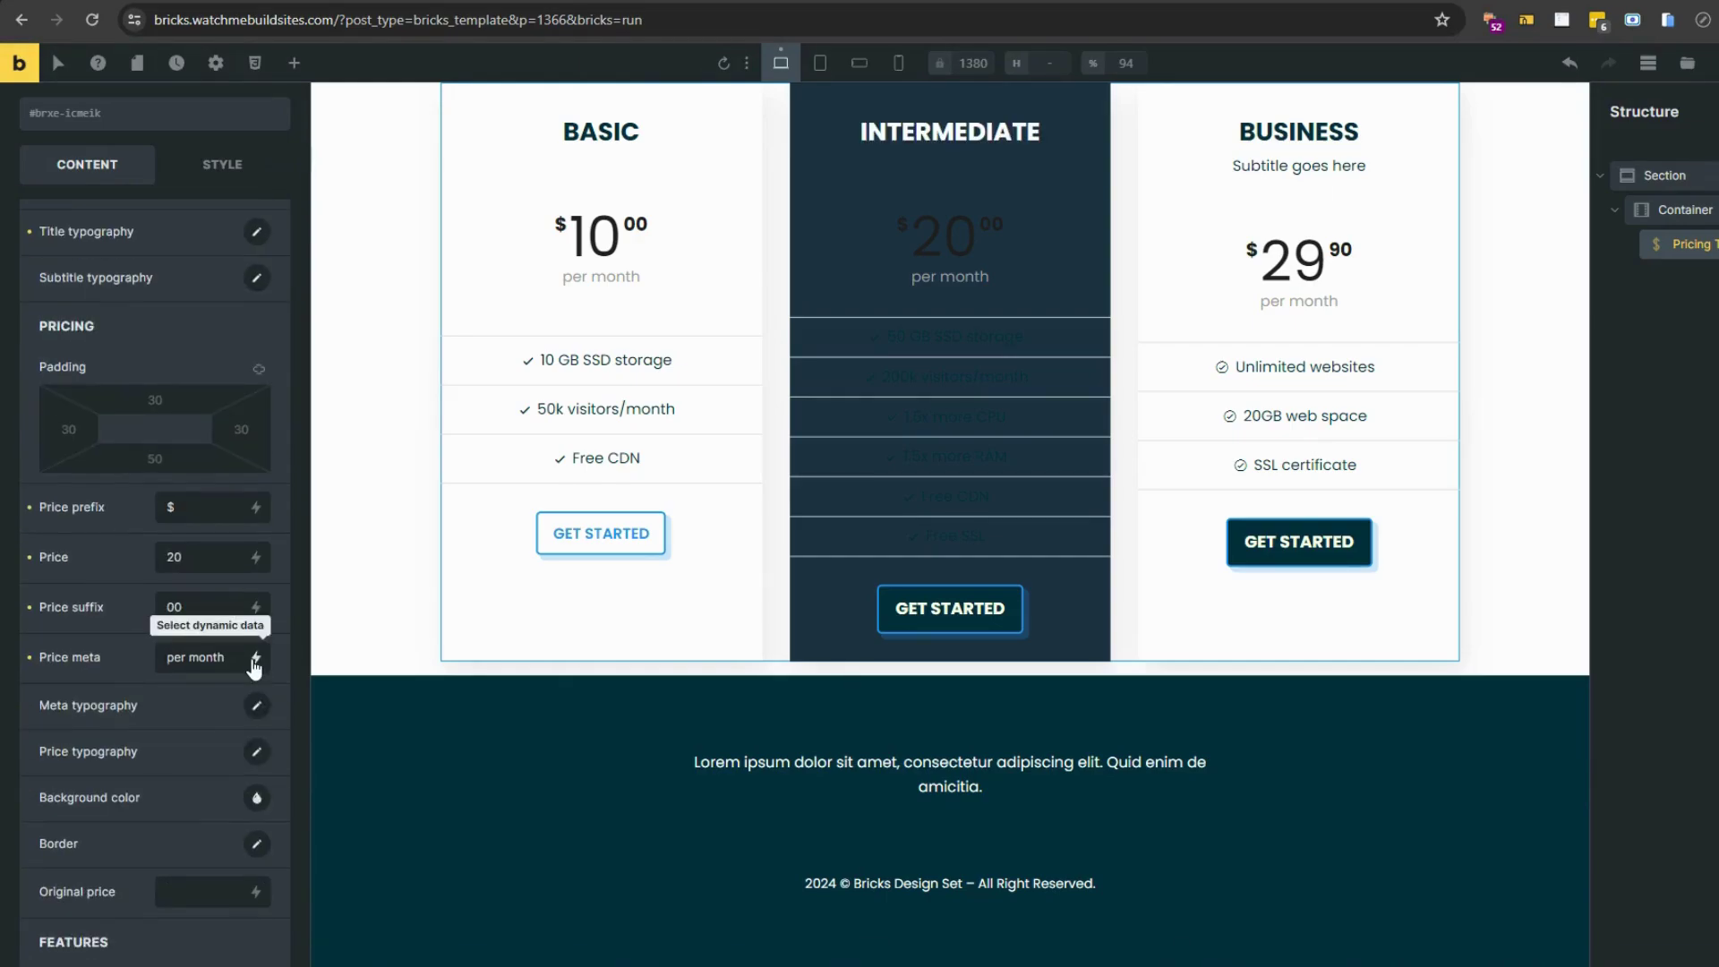
click(256, 751)
click(237, 812)
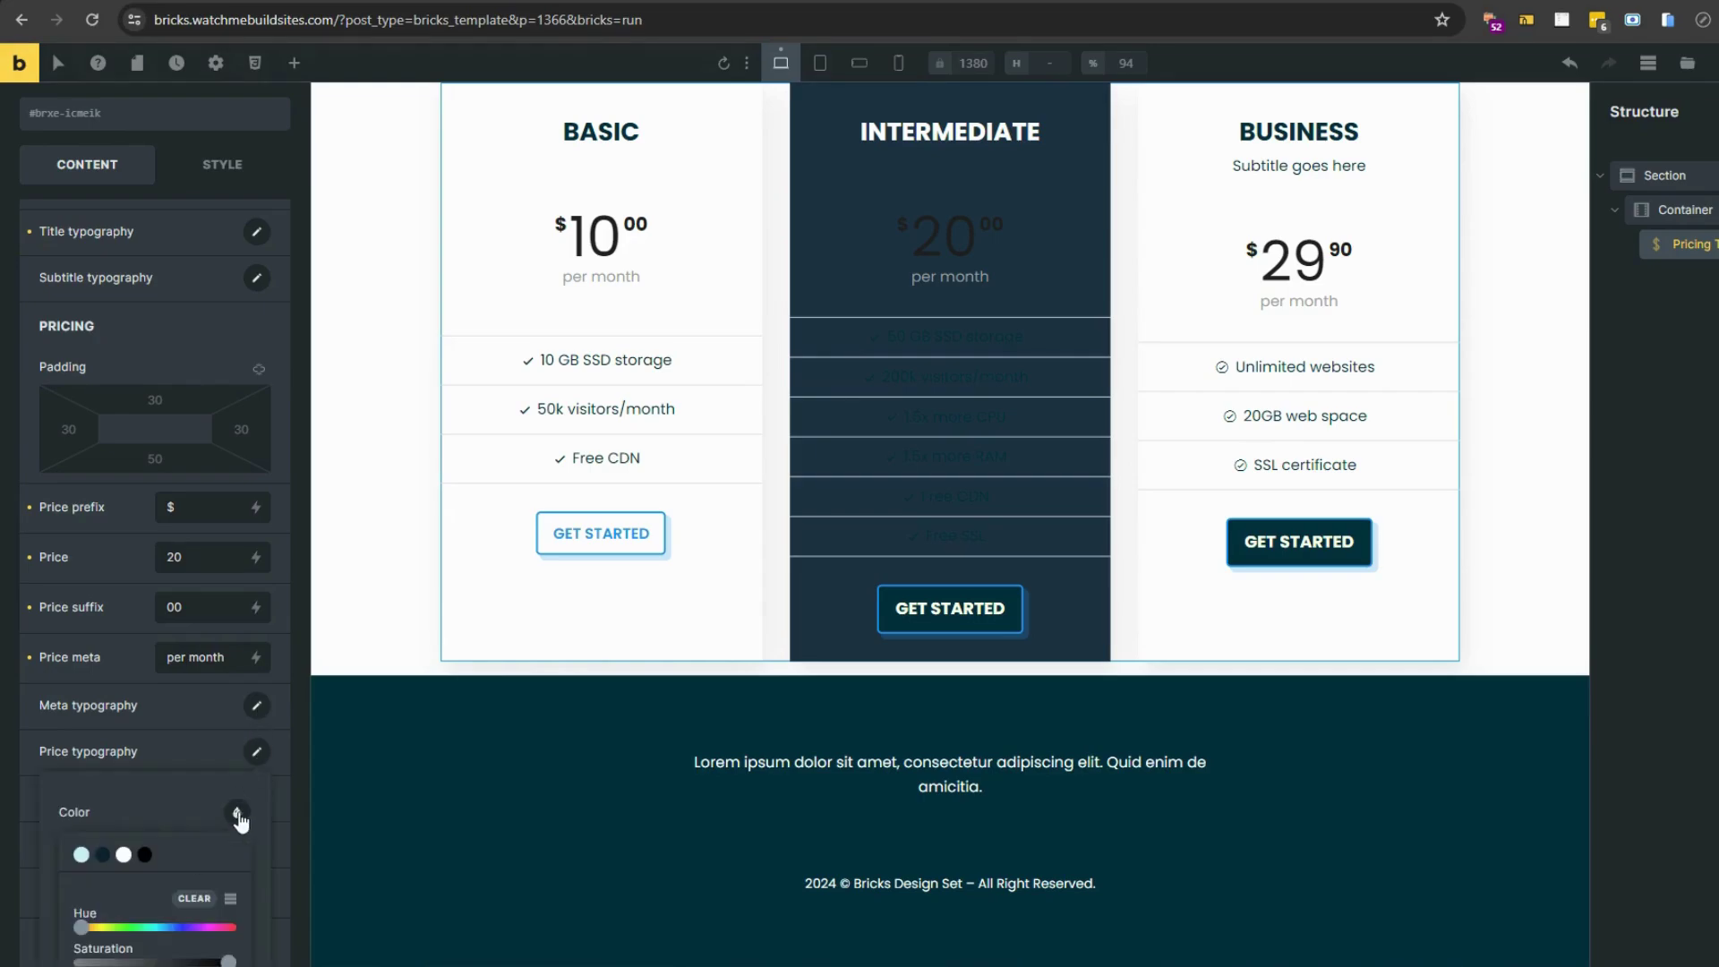
click(124, 854)
click(249, 754)
scroll(233, 769, down, 4)
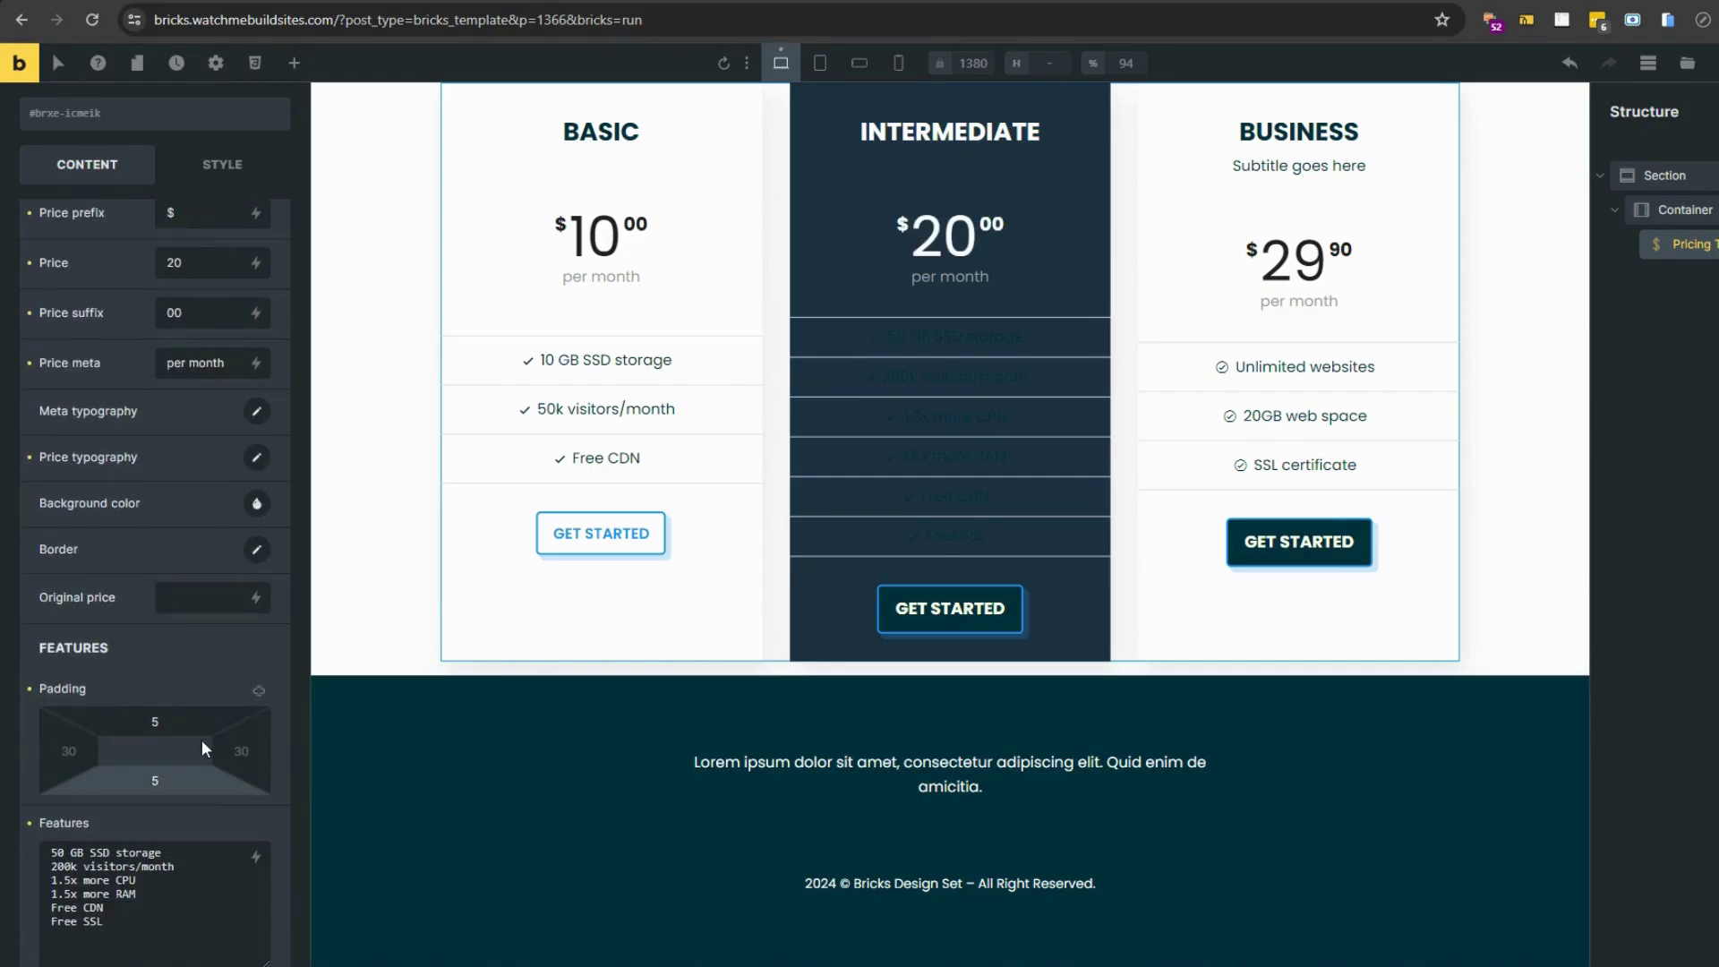
Step: Make the Intermediate checkmark icons and feature text white
scroll(250, 712, down, 4)
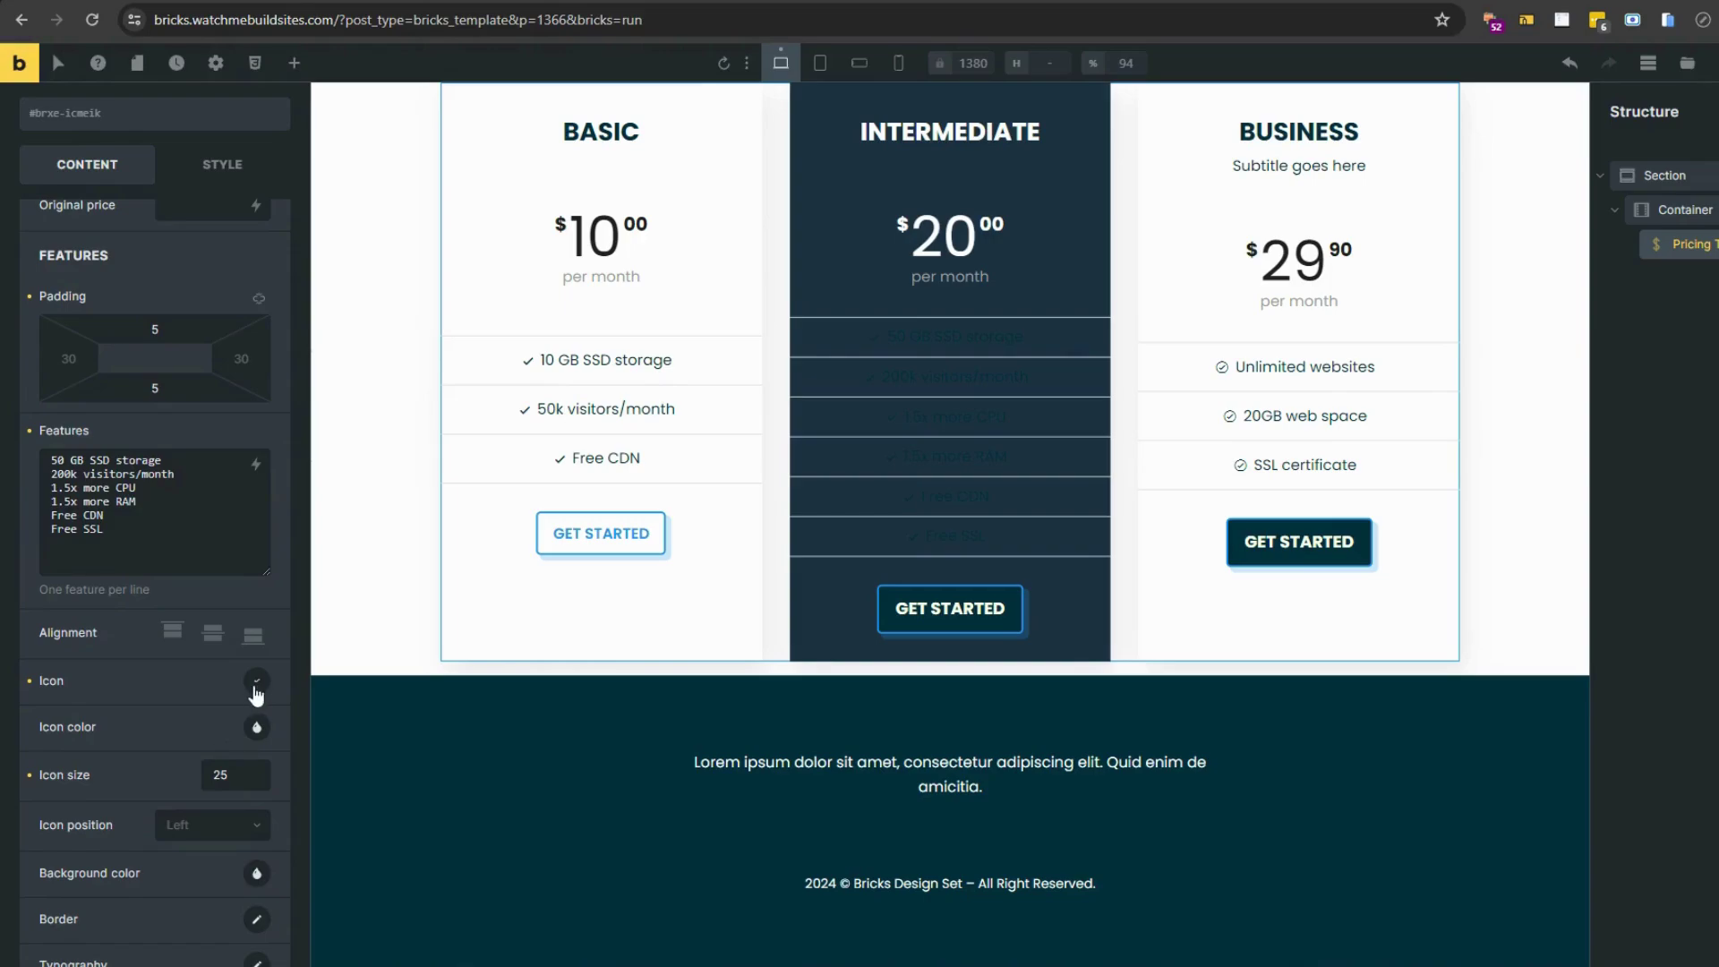
scroll(256, 694, up, 2)
scroll(251, 725, down, 2)
click(255, 727)
click(127, 777)
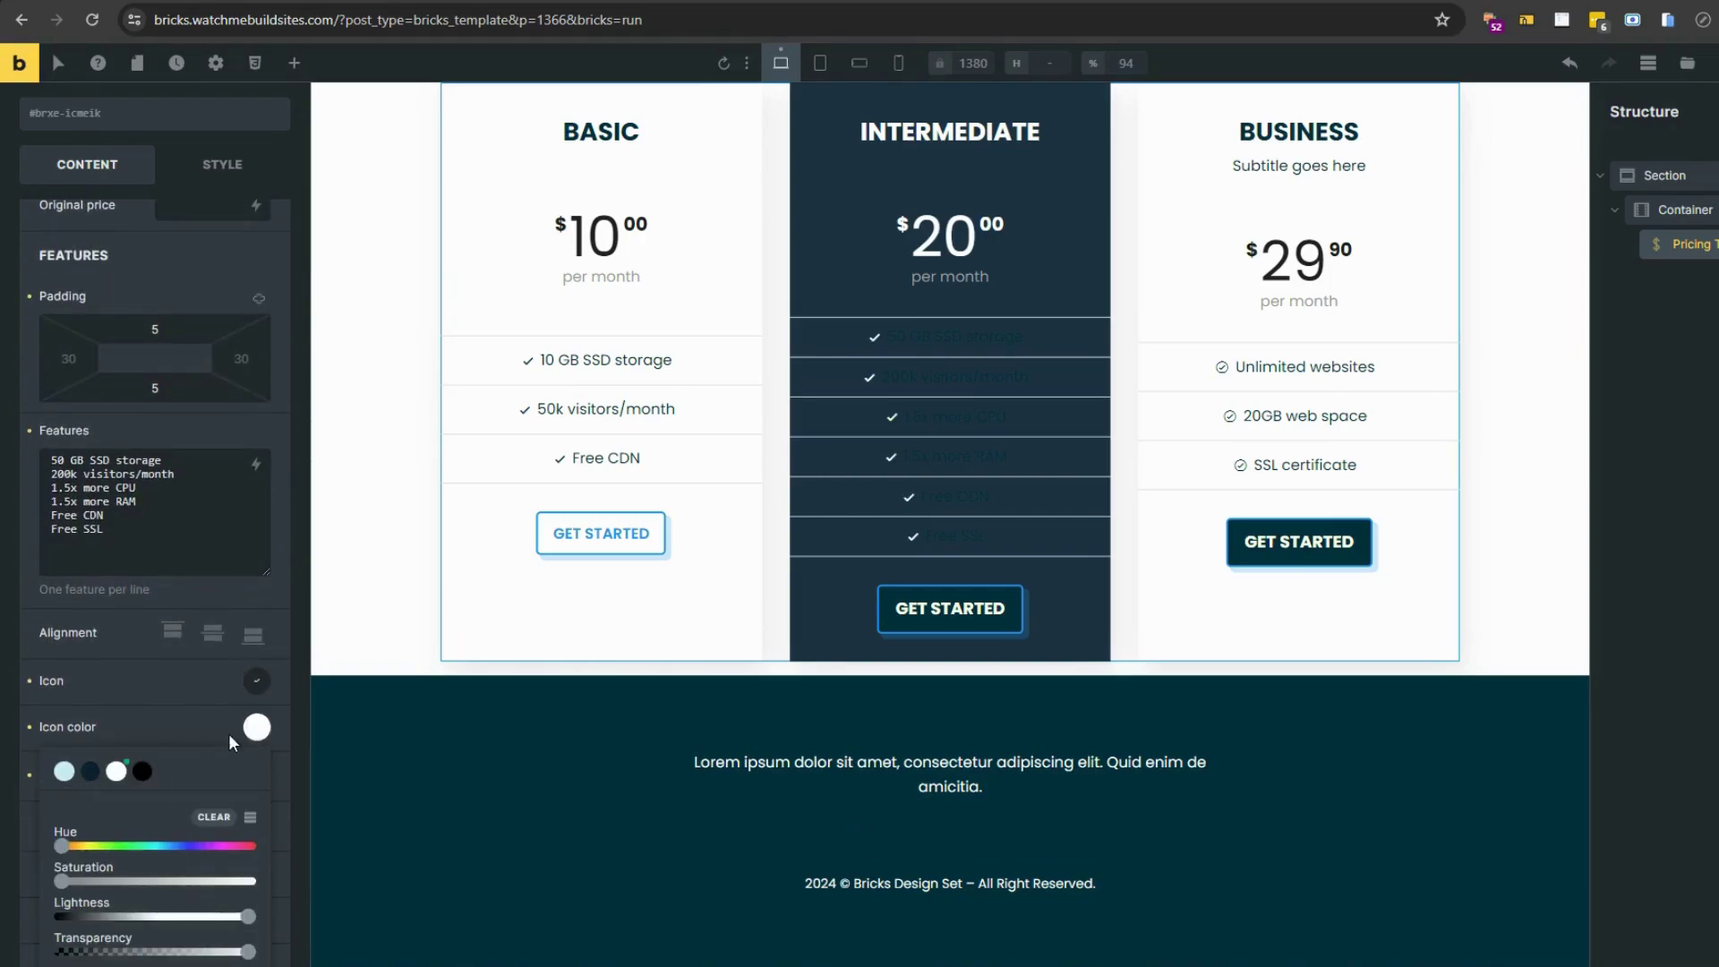
scroll(179, 699, down, 5)
click(173, 677)
click(230, 724)
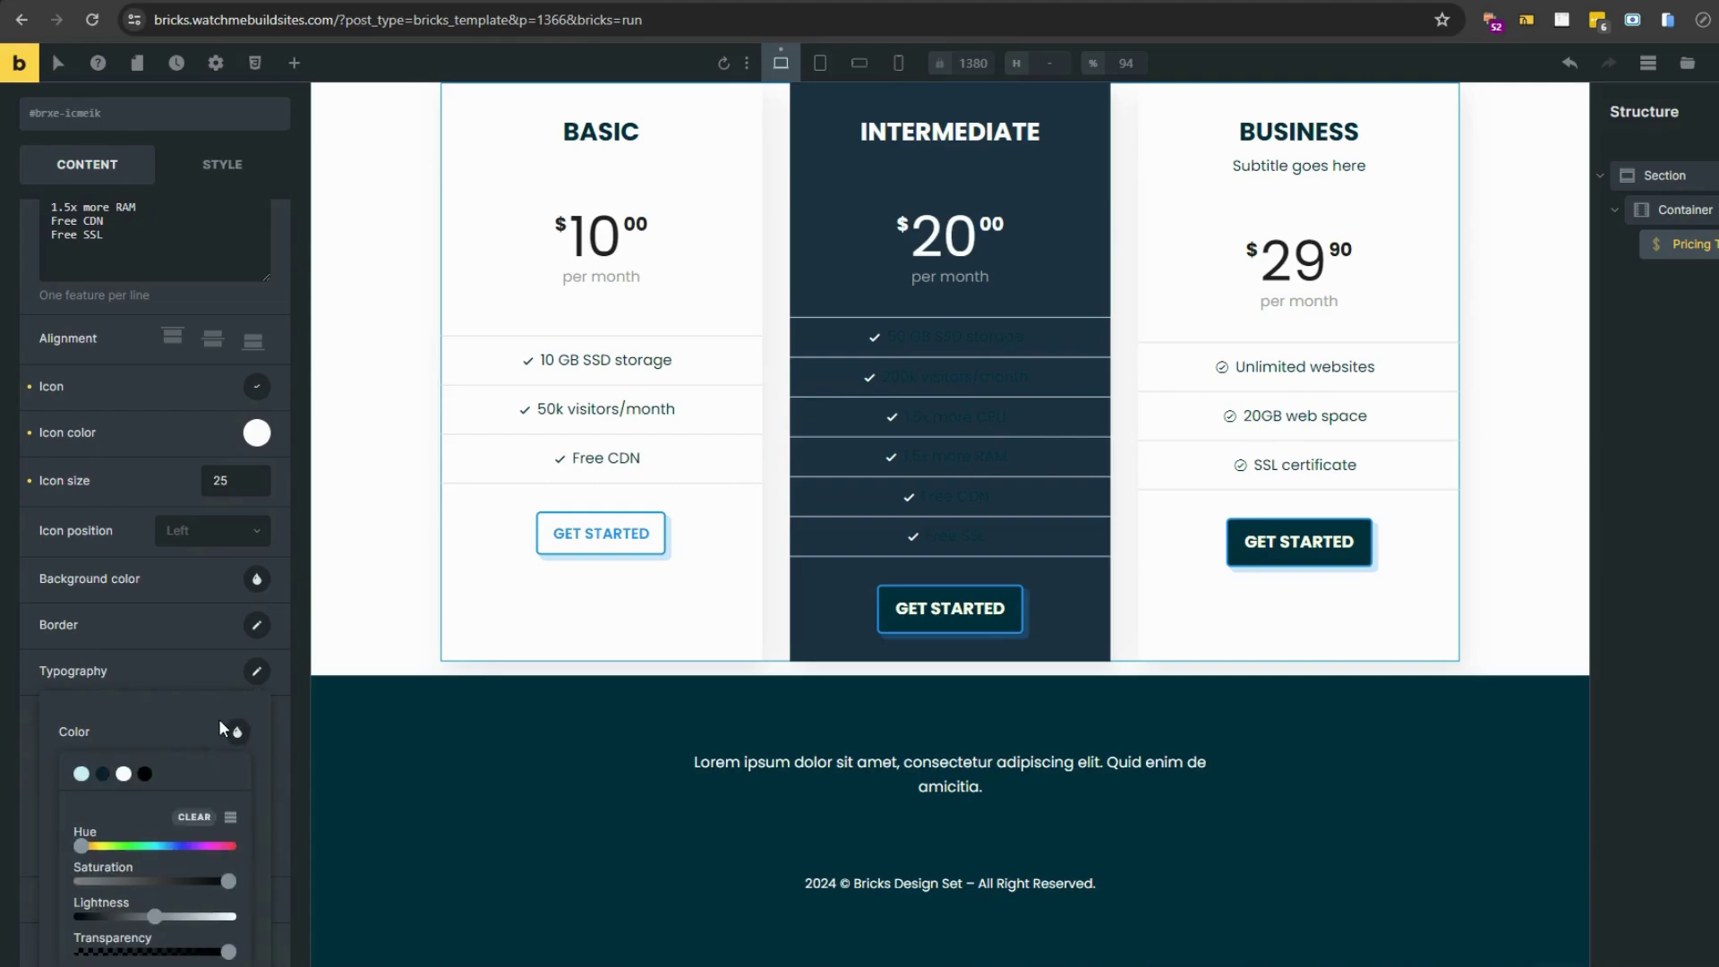
click(127, 775)
Step: Set the Intermediate button style to Secondary
scroll(164, 716, down, 1)
scroll(167, 716, down, 5)
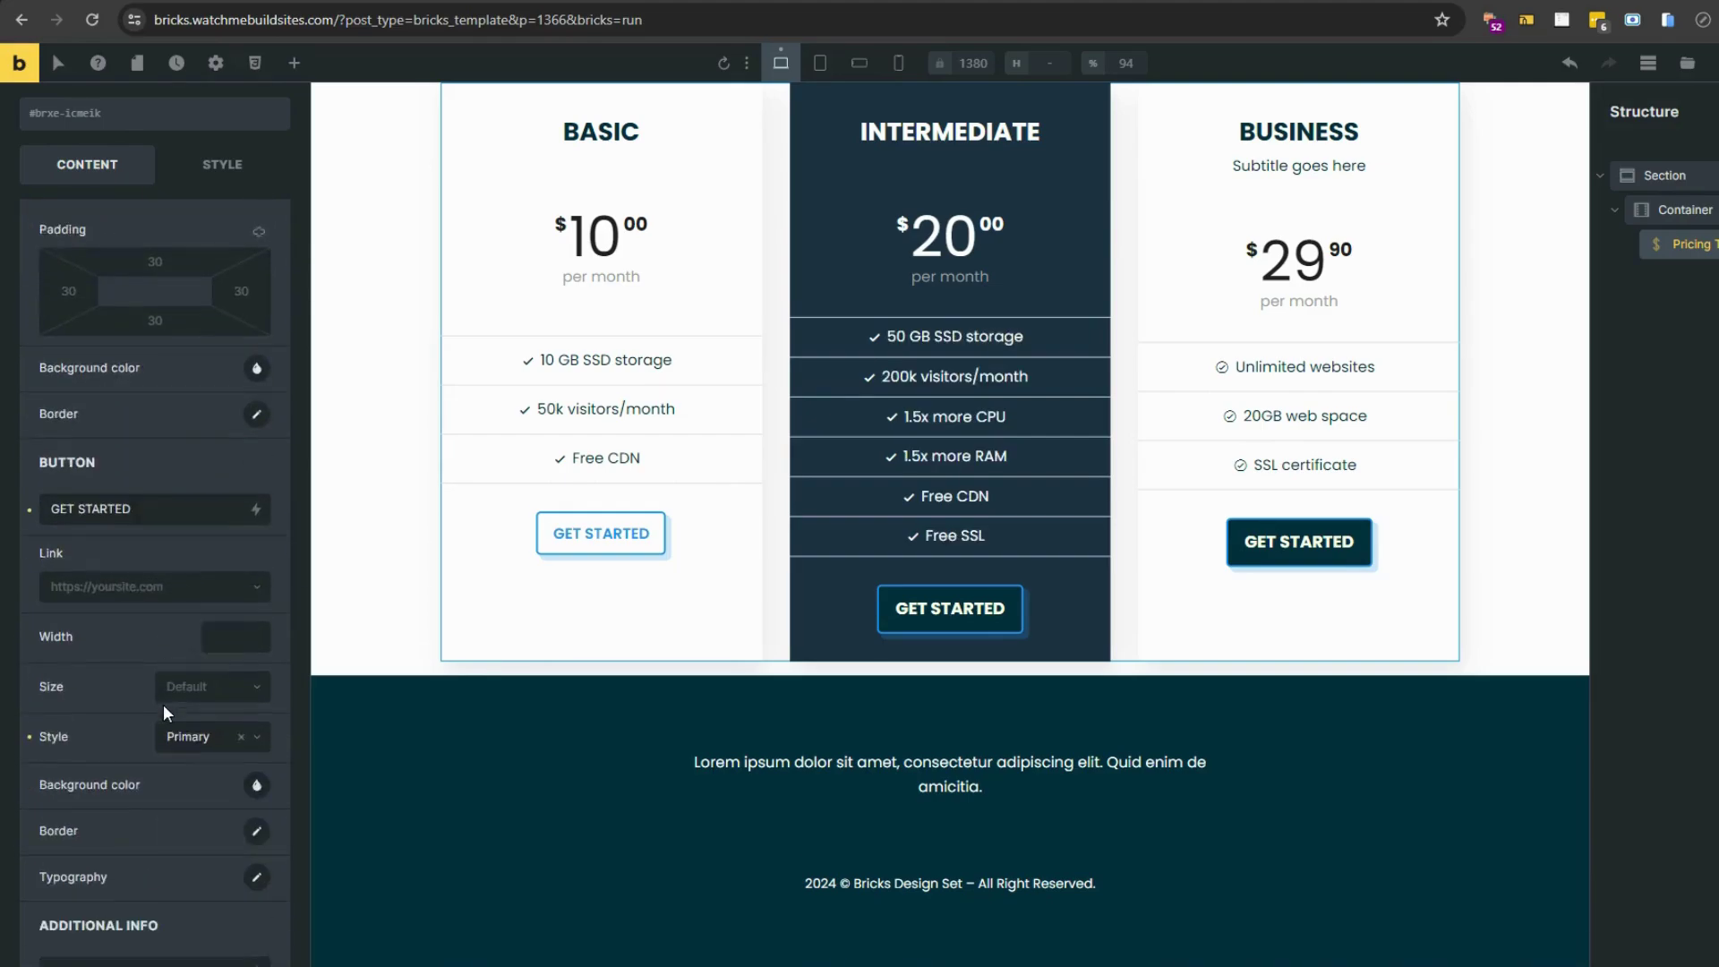
click(212, 679)
click(193, 738)
Step: Enter 'Most Popular' as the Intermediate ribbon text
scroll(121, 698, down, 2)
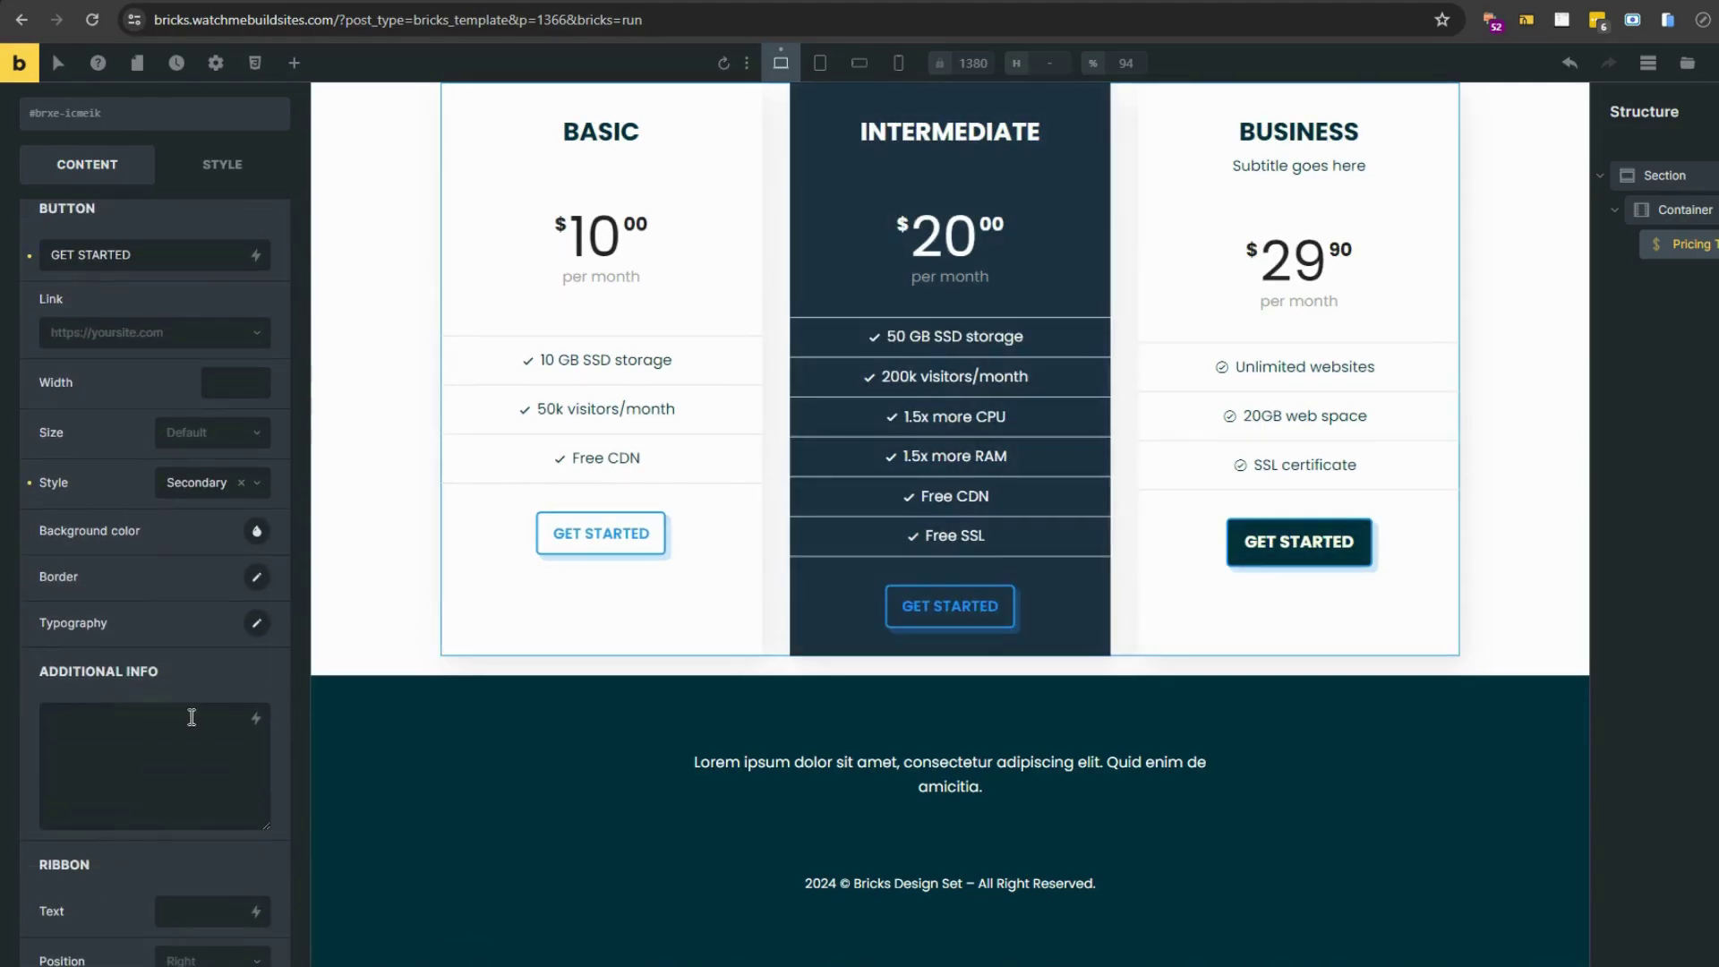
scroll(191, 717, down, 4)
click(188, 518)
text(mOST)
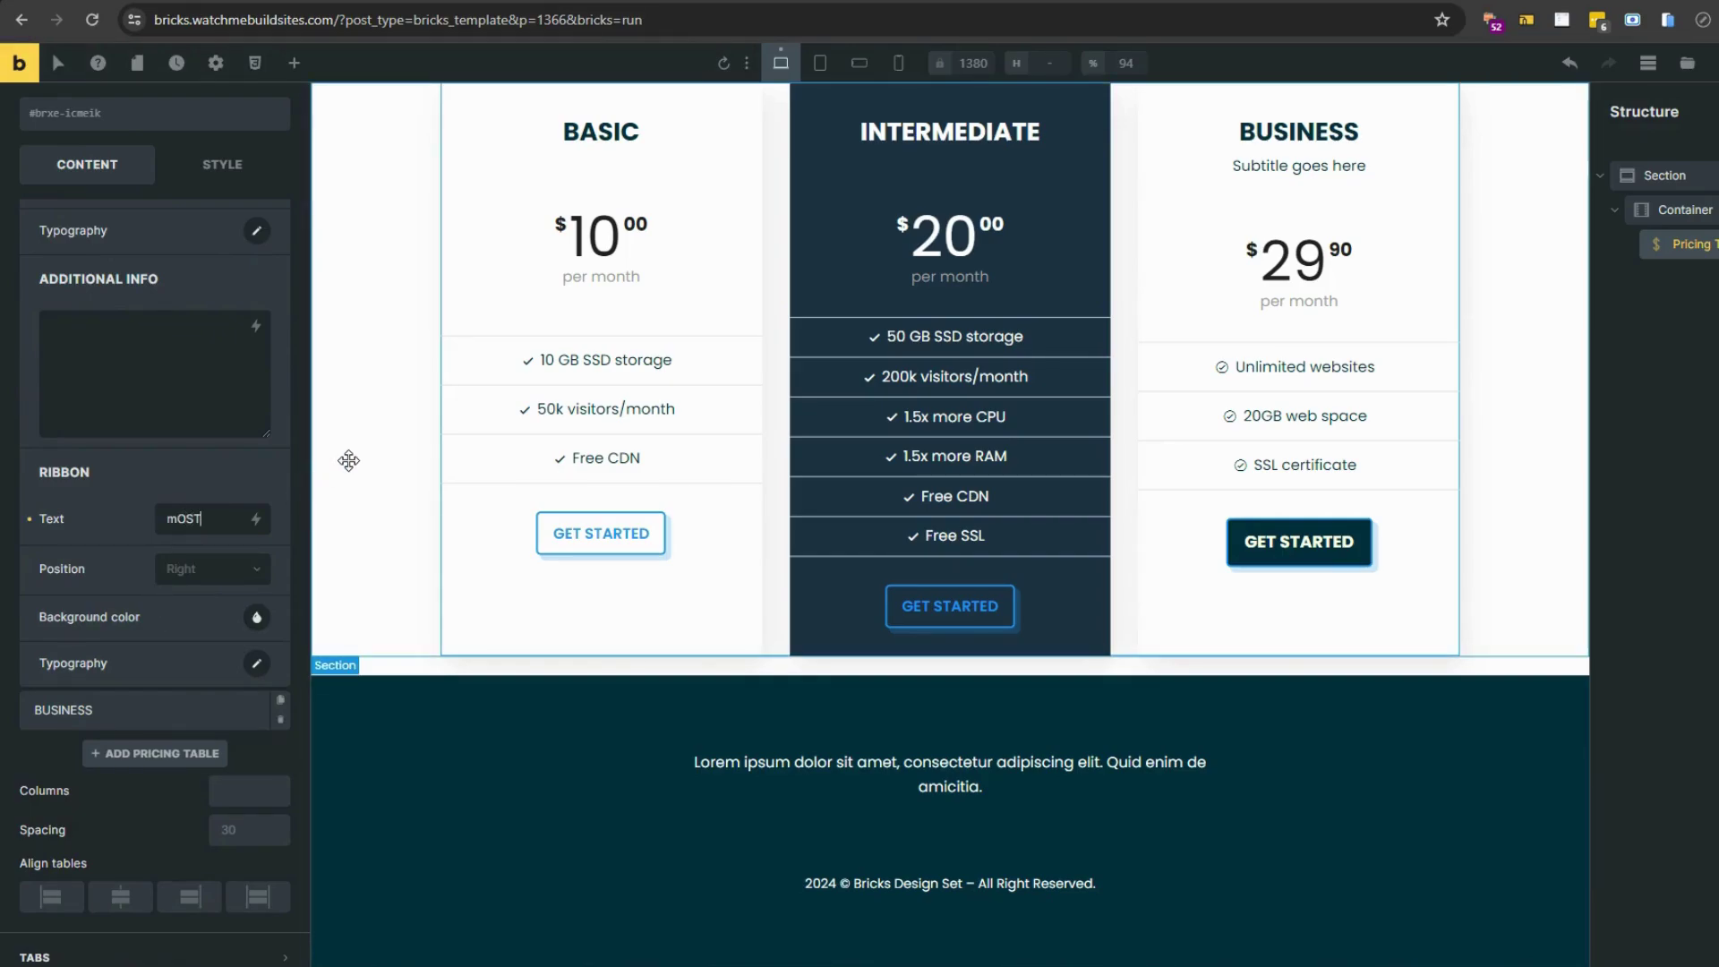
key(BackSpace)
key(BackSpace)
key(BackSpace)
key(BackSpace)
text(Most Pop)
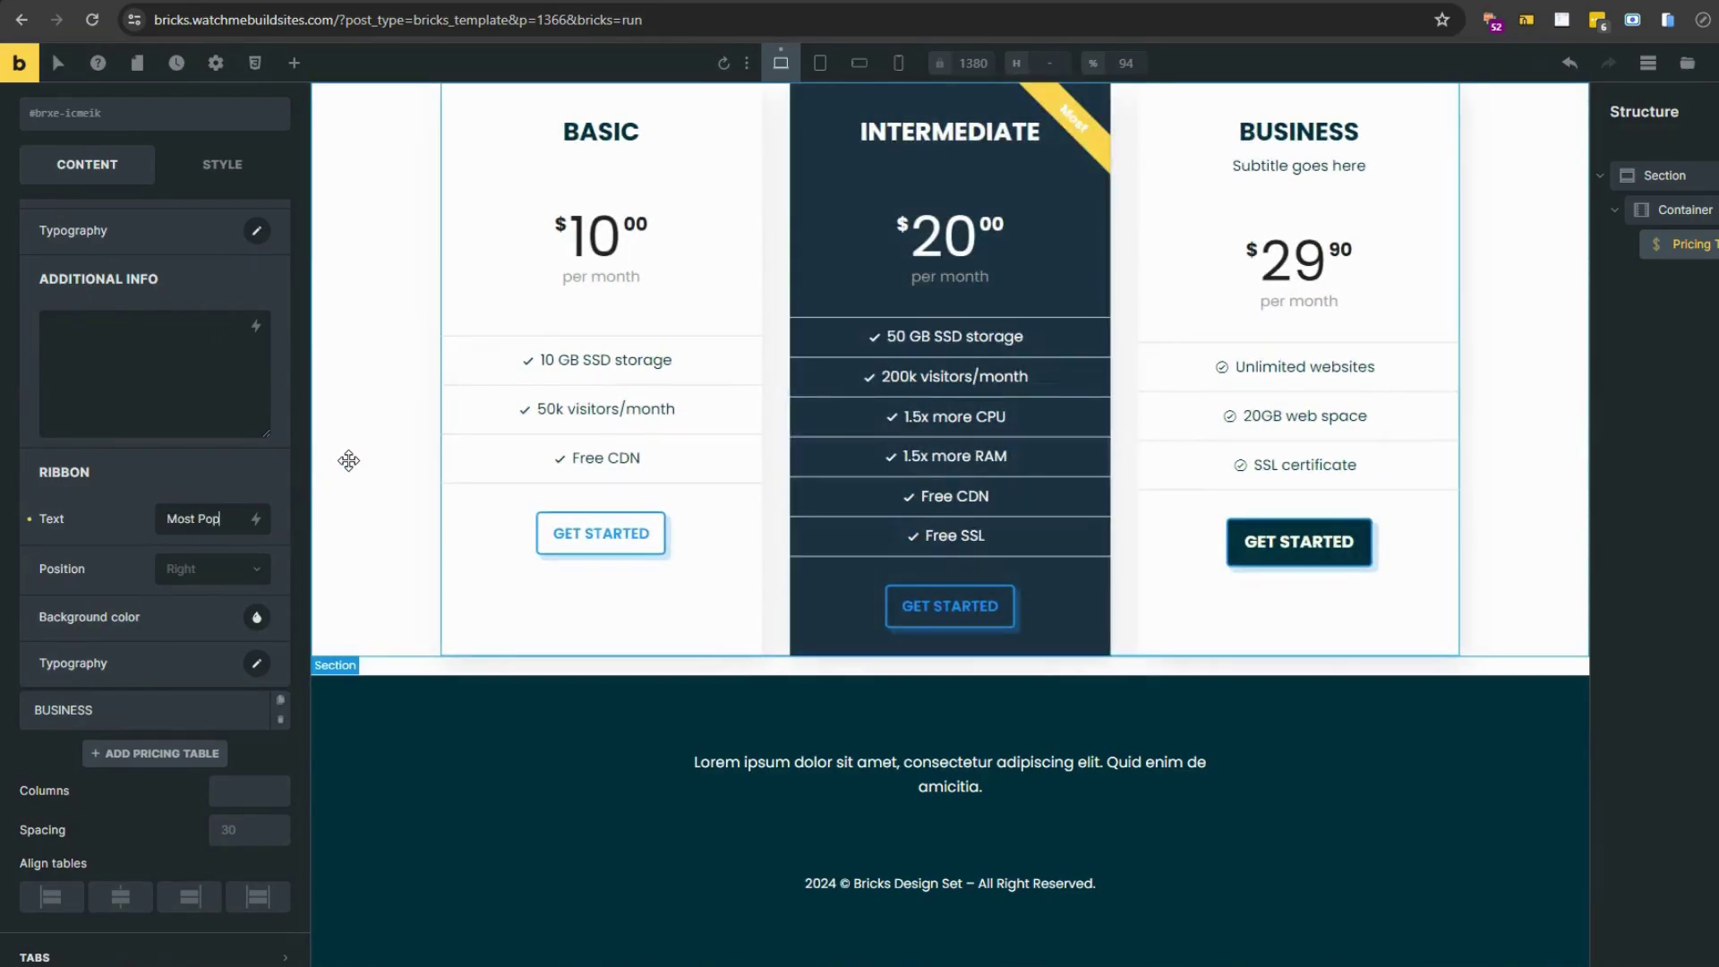
text(ular)
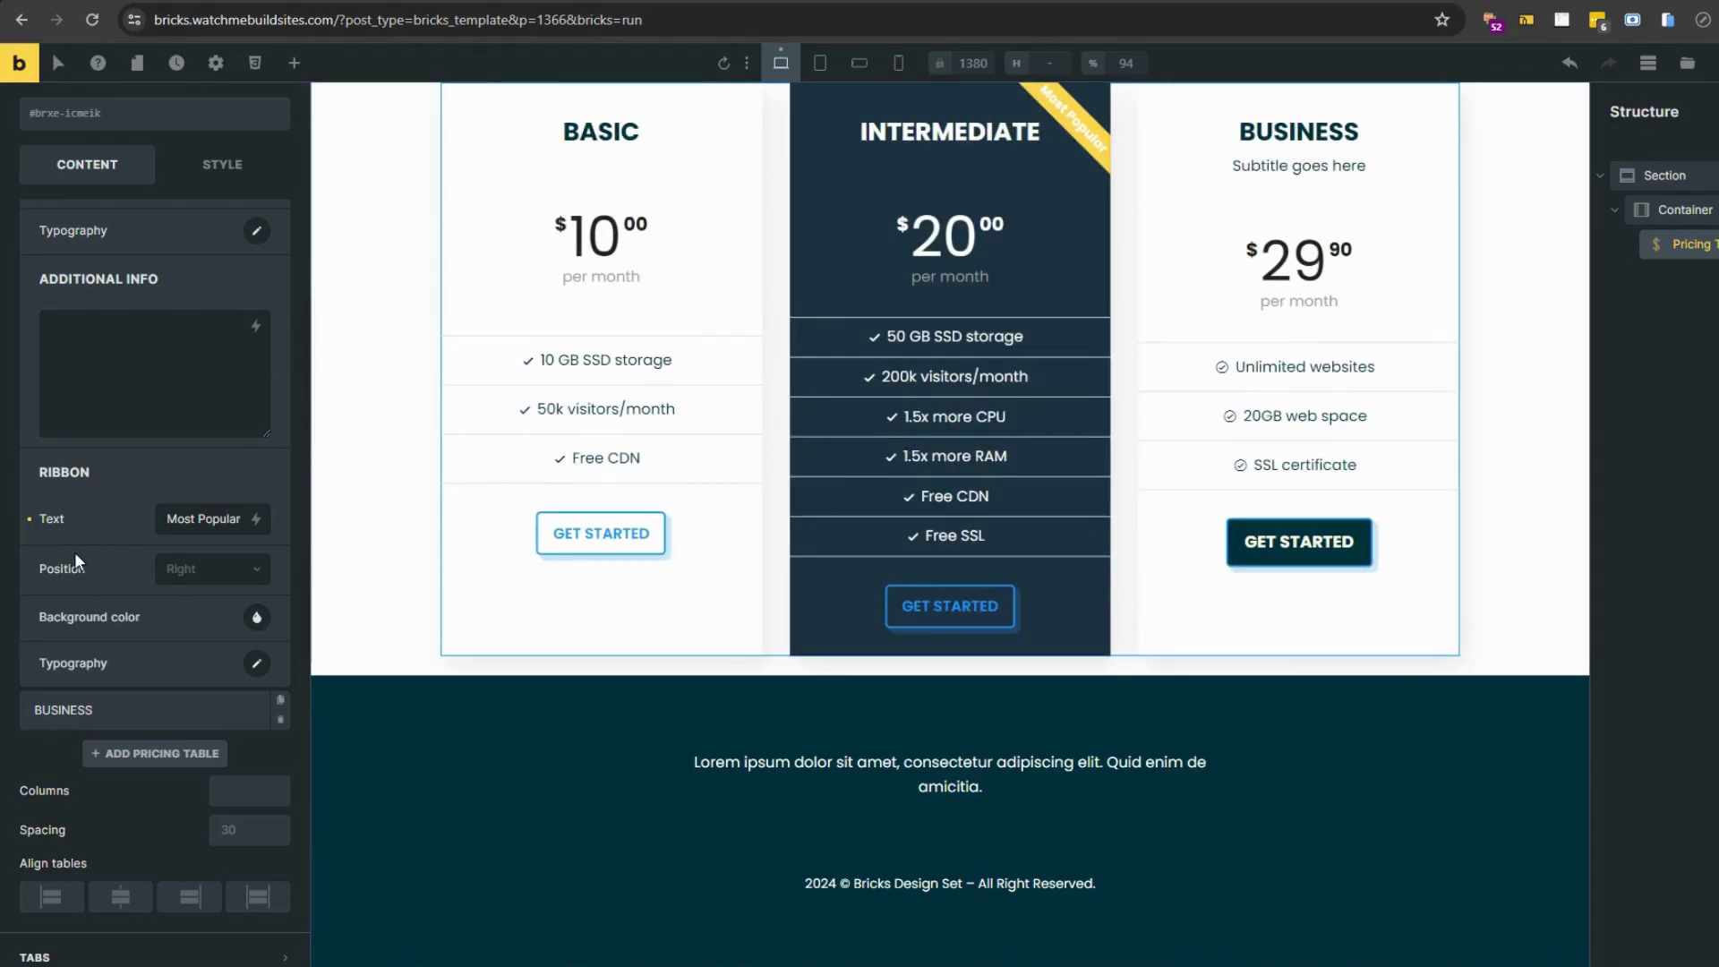
Step: Rename the third table's header to ADVANCE and remove its subtitle
click(161, 700)
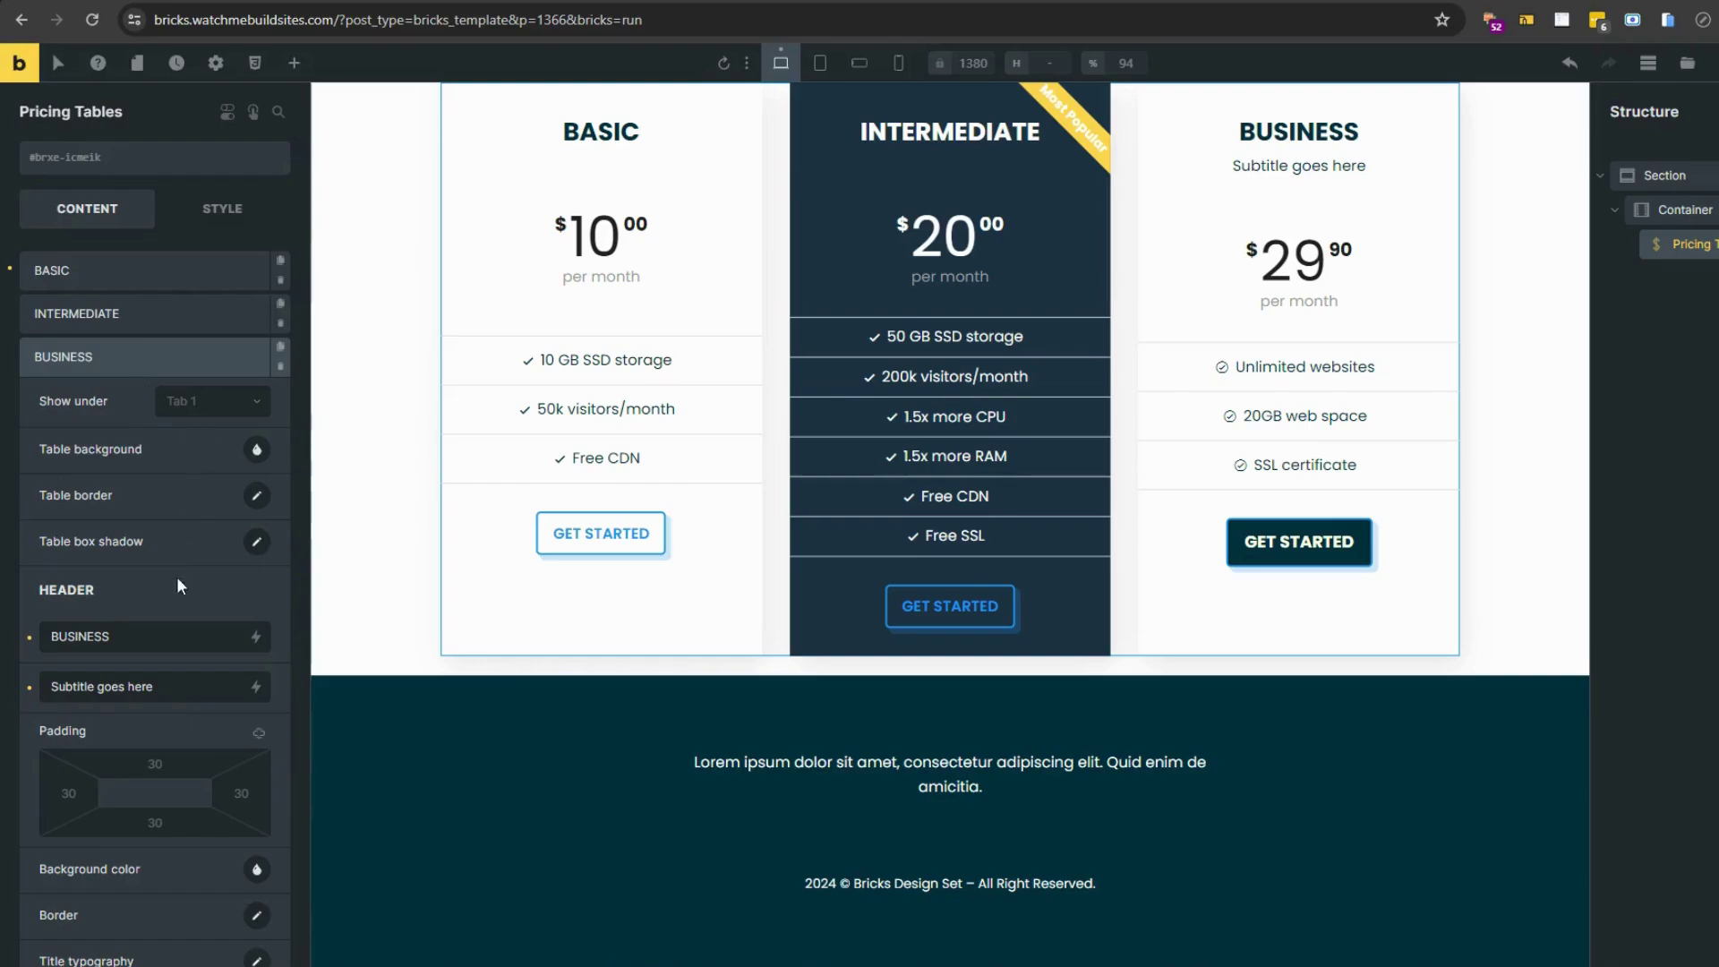
double_click(160, 636)
key(BackSpace)
text(AD)
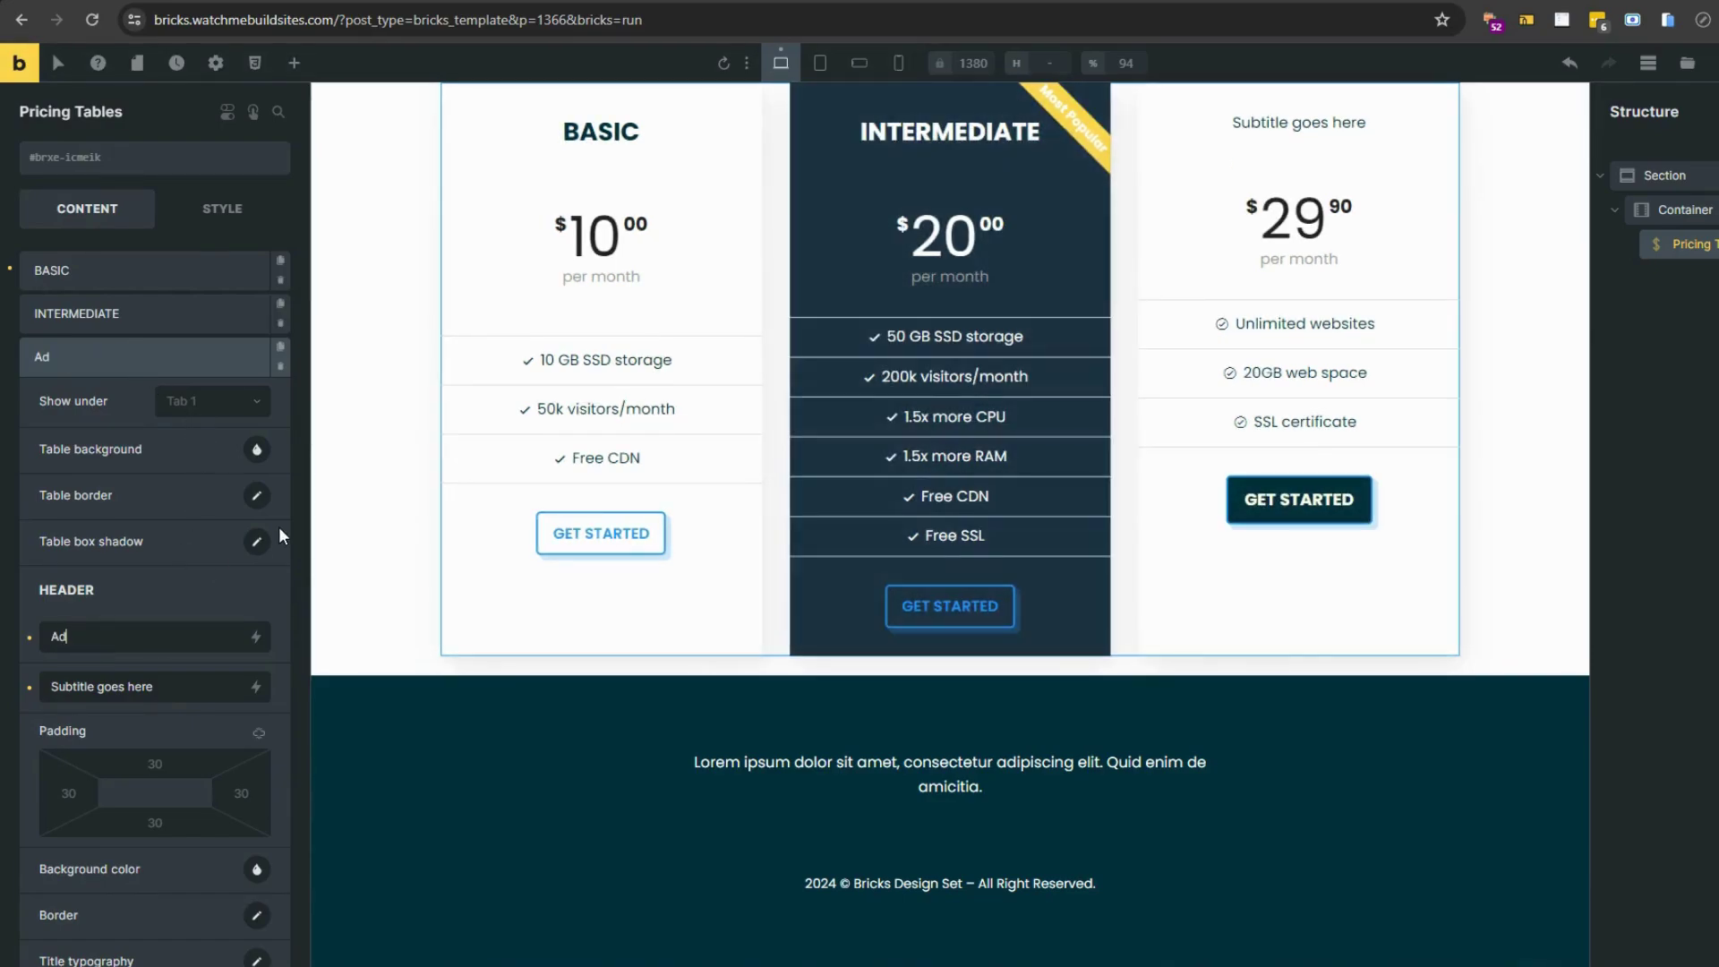
text(VANCE)
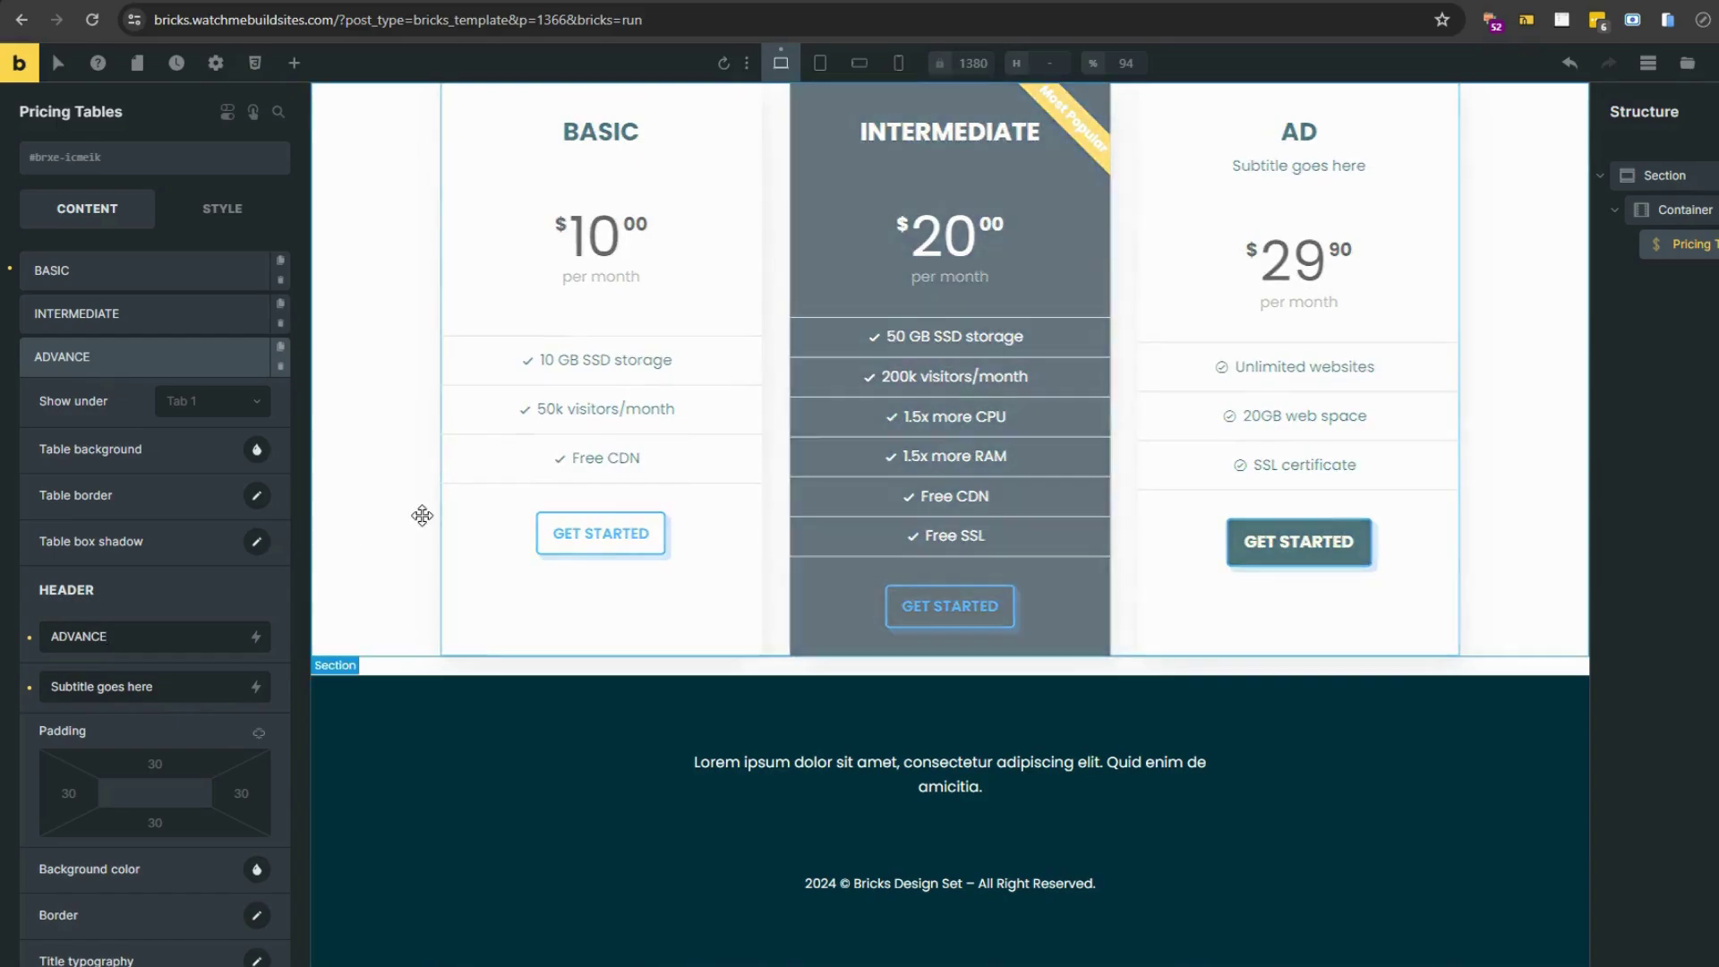
key(Tab)
key(BackSpace)
Step: Set the ADVANCE price to 30 with suffix 00
scroll(170, 645, down, 3)
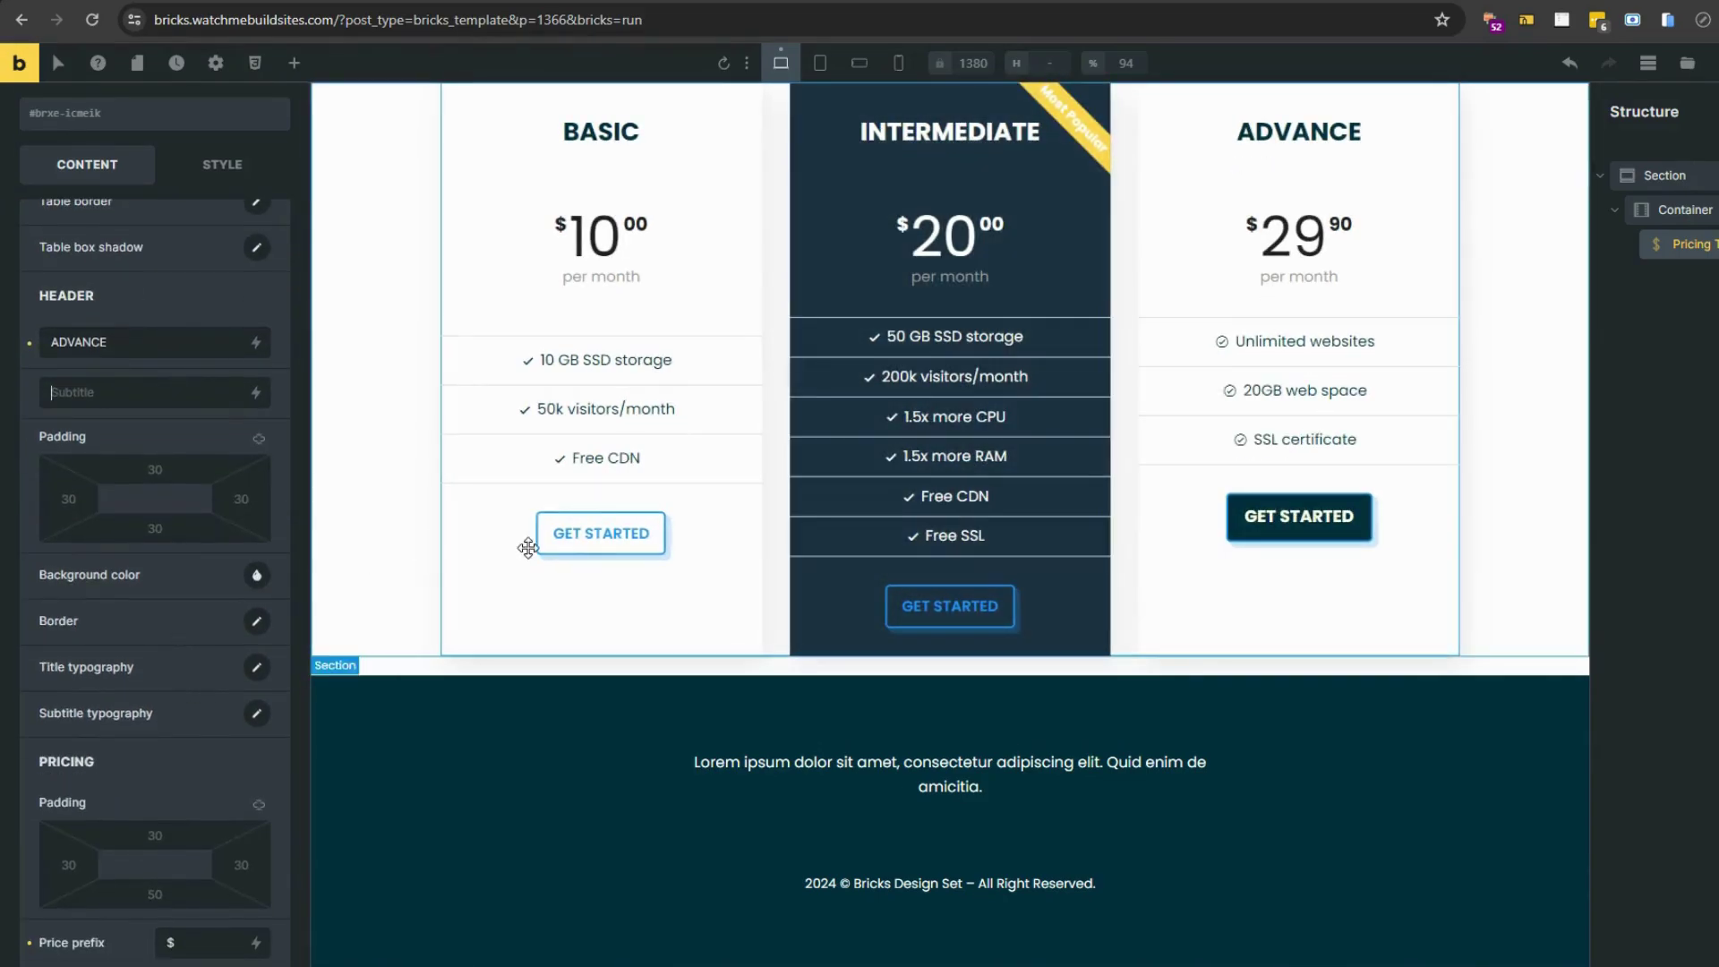
scroll(233, 716, down, 2)
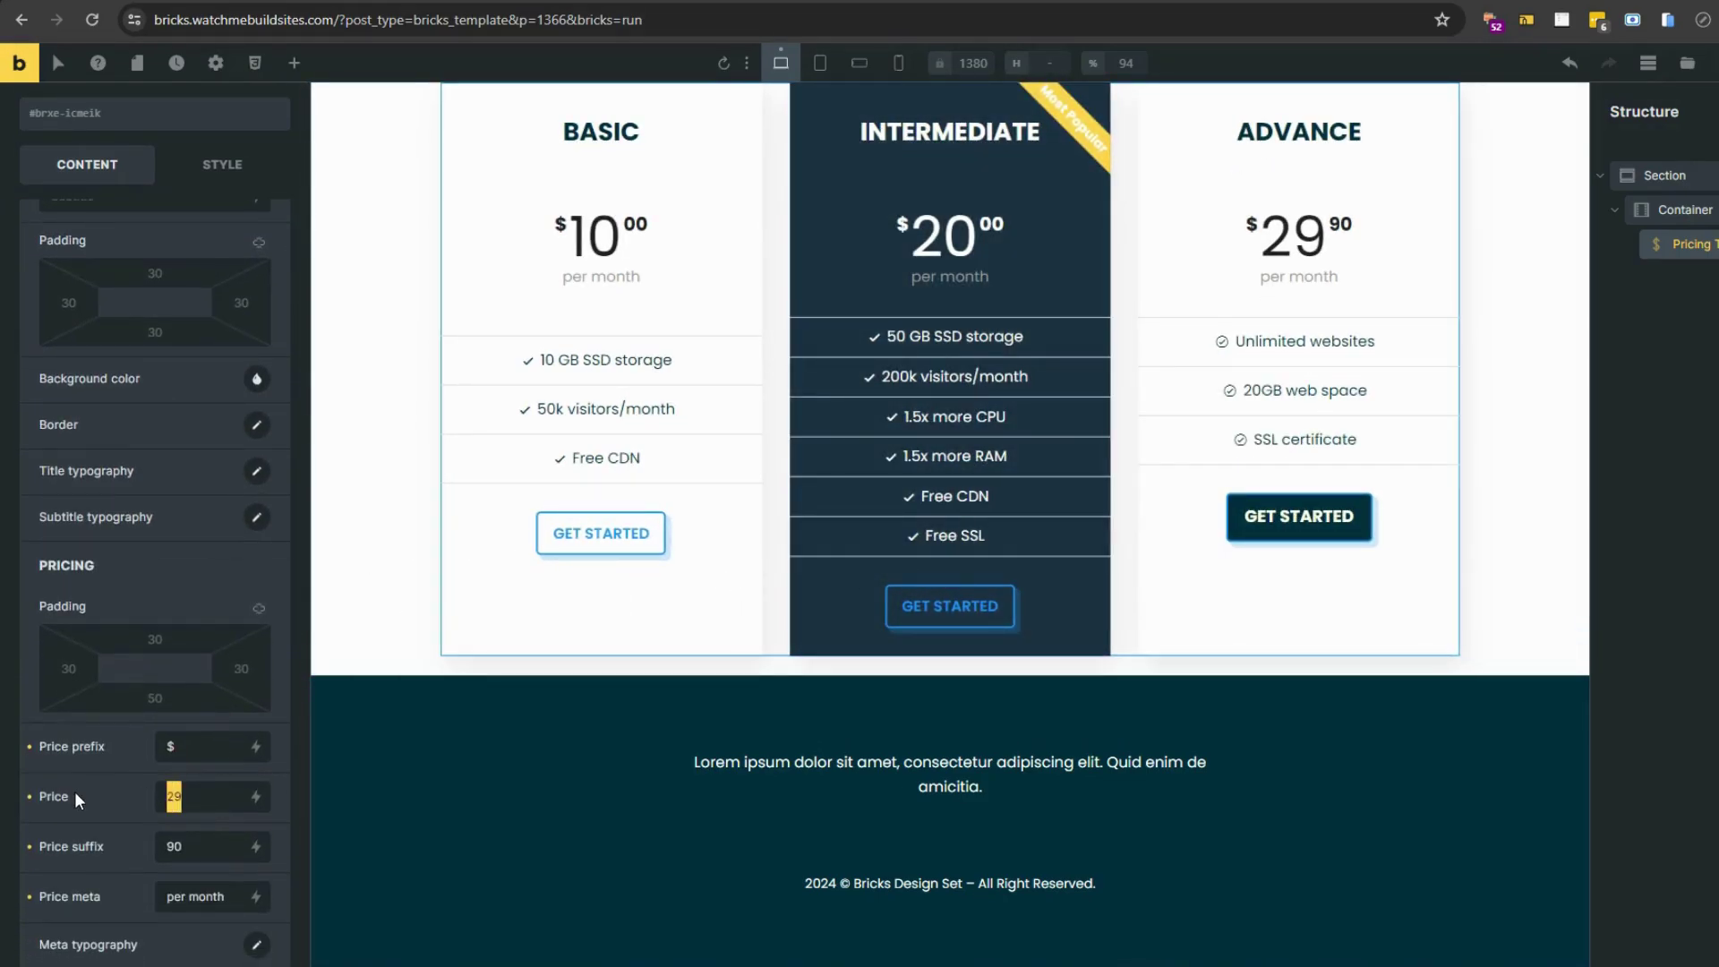
text(30)
key(Tab)
text(00)
Step: Set the features top padding to 5 and paste the seven-line features list
scroll(187, 660, down, 7)
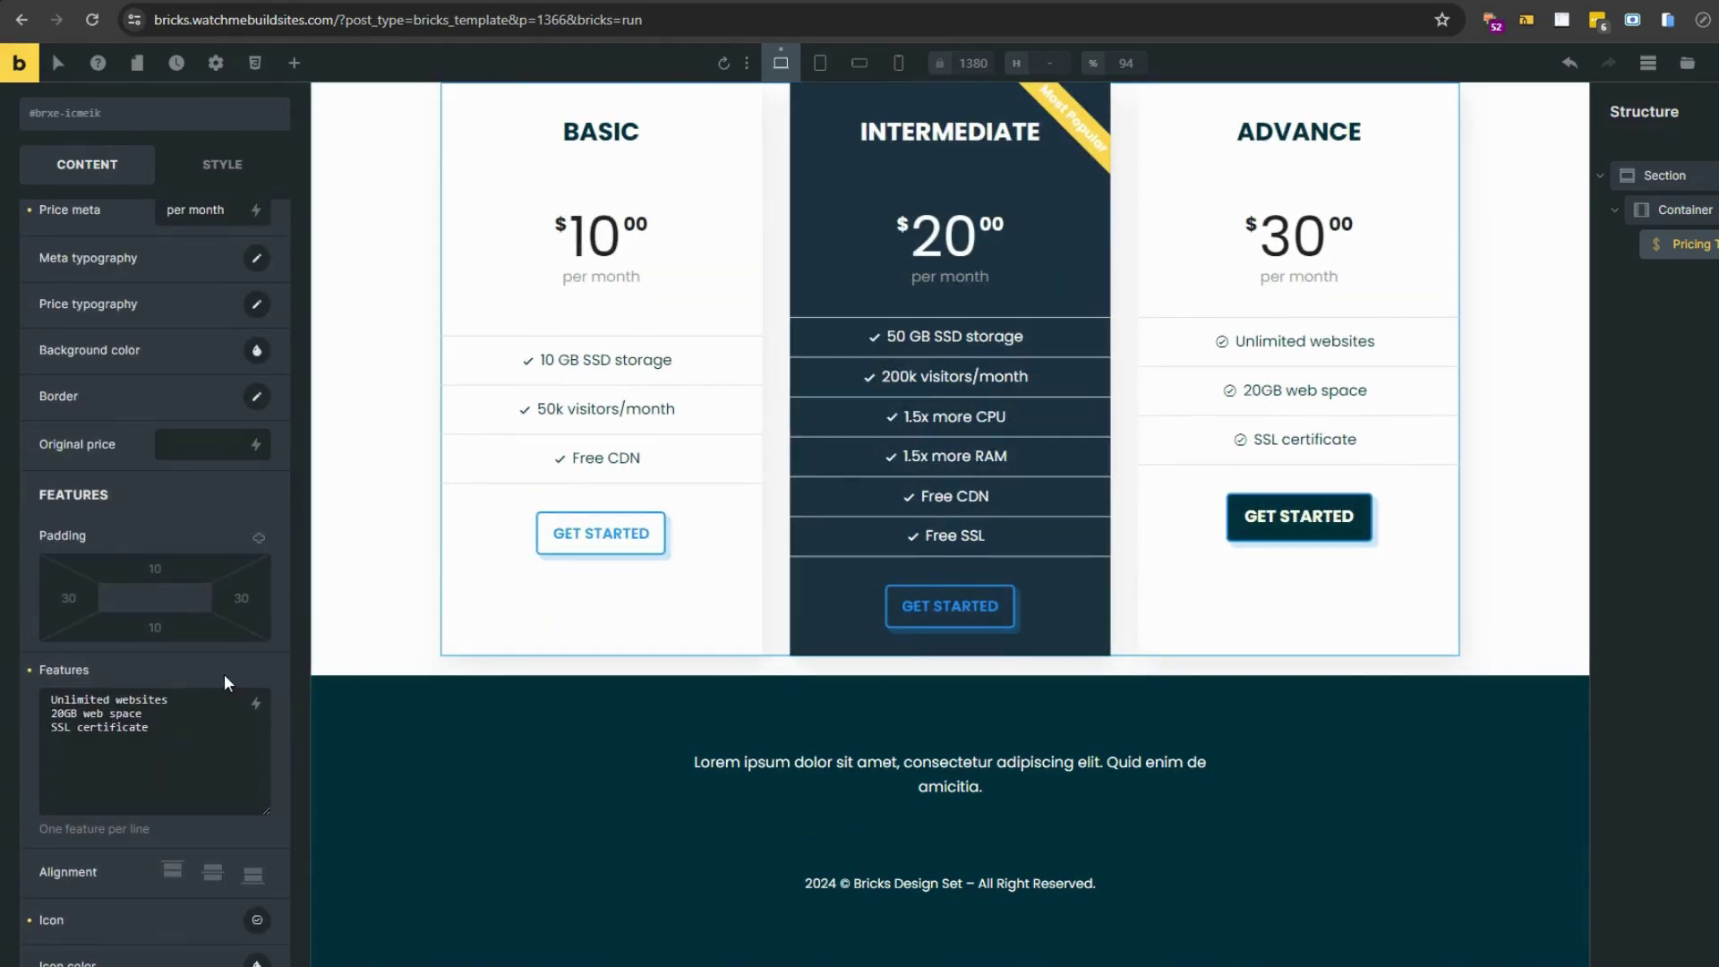
scroll(224, 673, down, 1)
double_click(155, 470)
text(5)
drag(153, 630, 13, 591)
text(100 GB SSD storage 500k visitors/month 2x more CPU 2x more RAM 99.99% uptime guarantee Free CDN Free SSL)
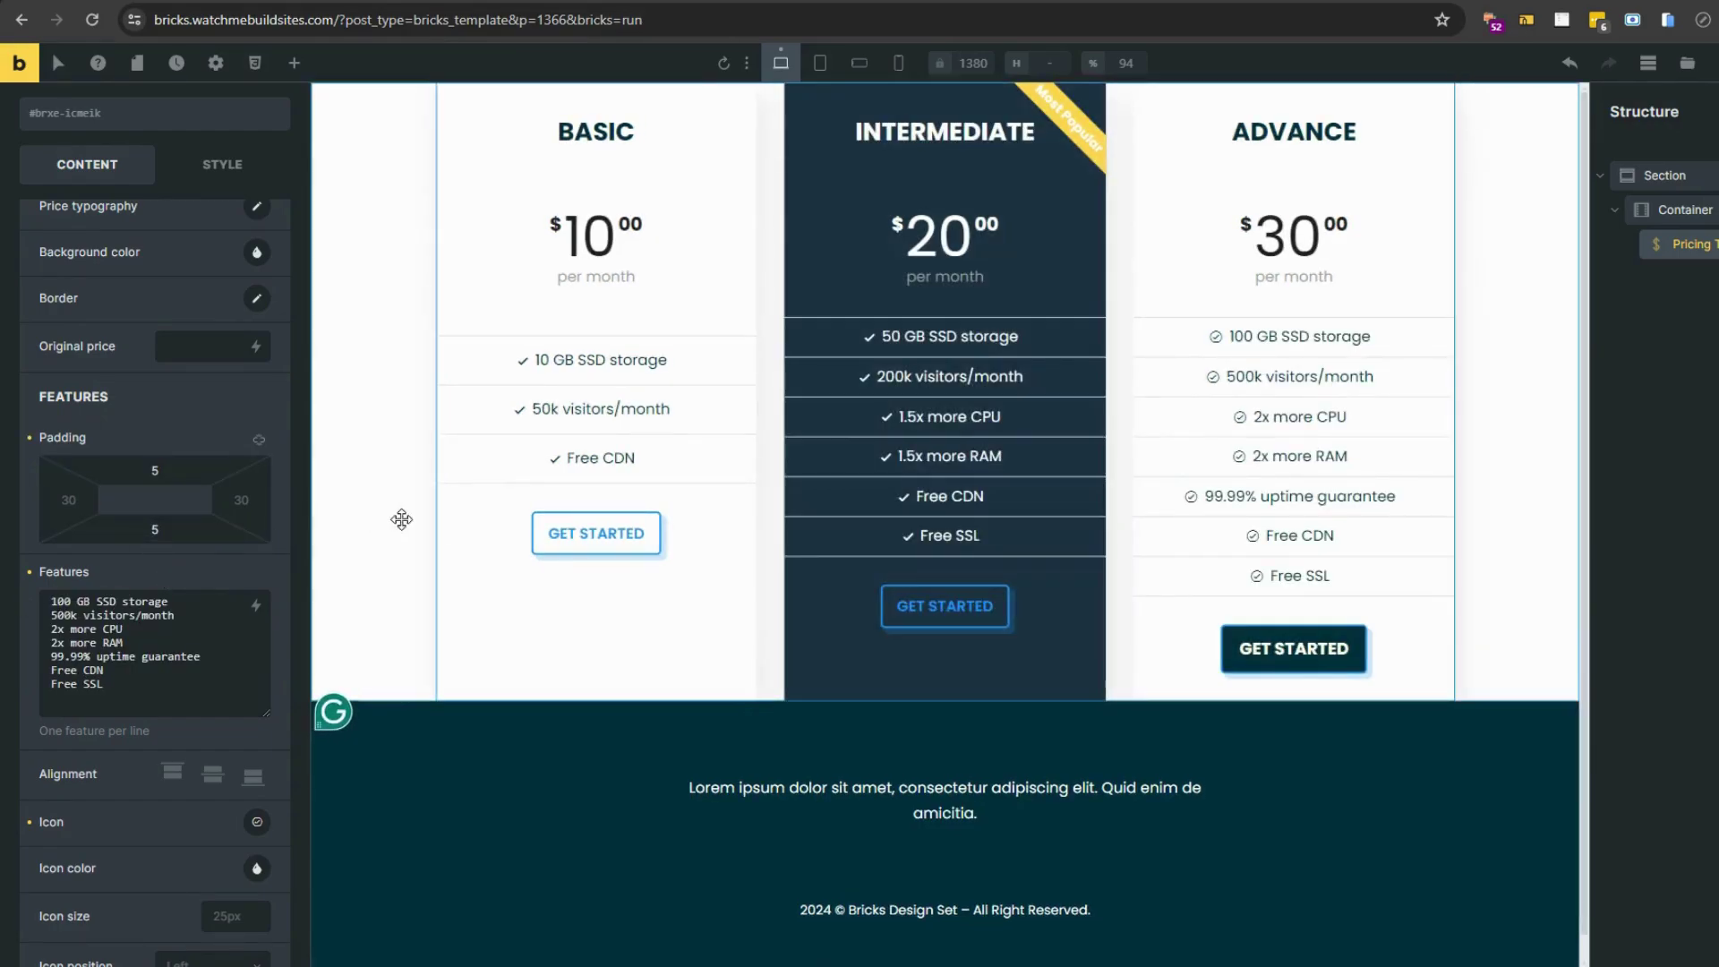
Step: Give the ADVANCE plan plain check icons and a Secondary outlined button
scroll(475, 542, down, 1)
scroll(260, 680, down, 3)
click(256, 527)
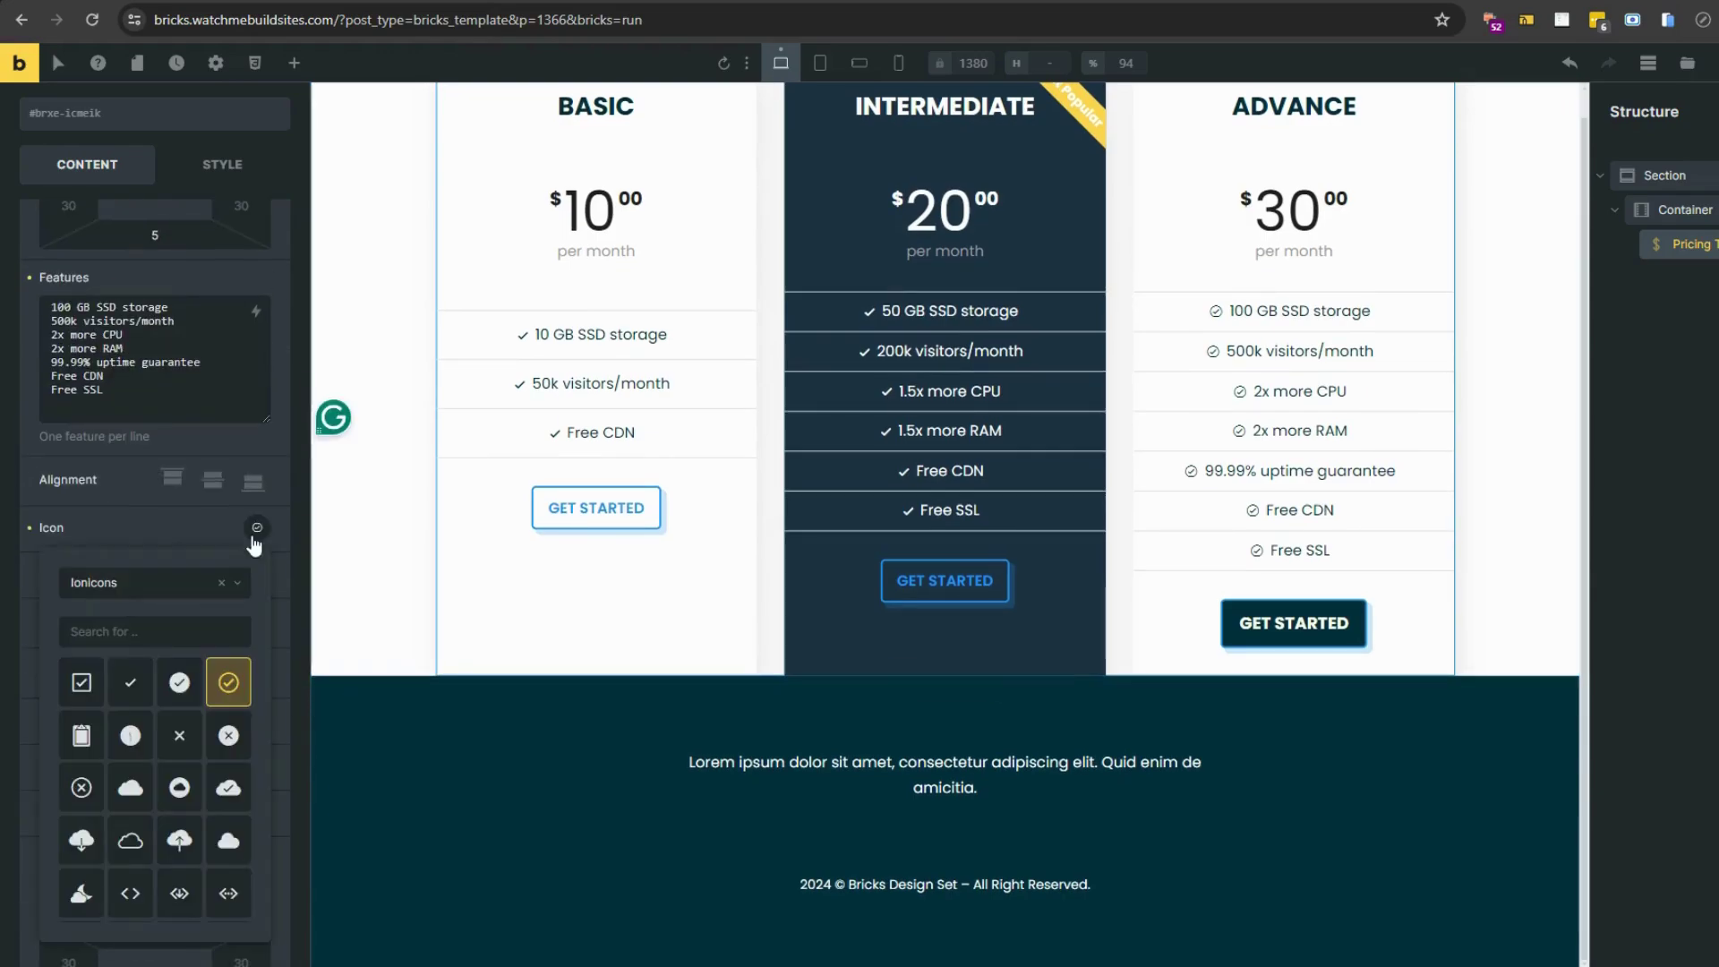
click(134, 672)
click(233, 622)
scroll(224, 618, down, 8)
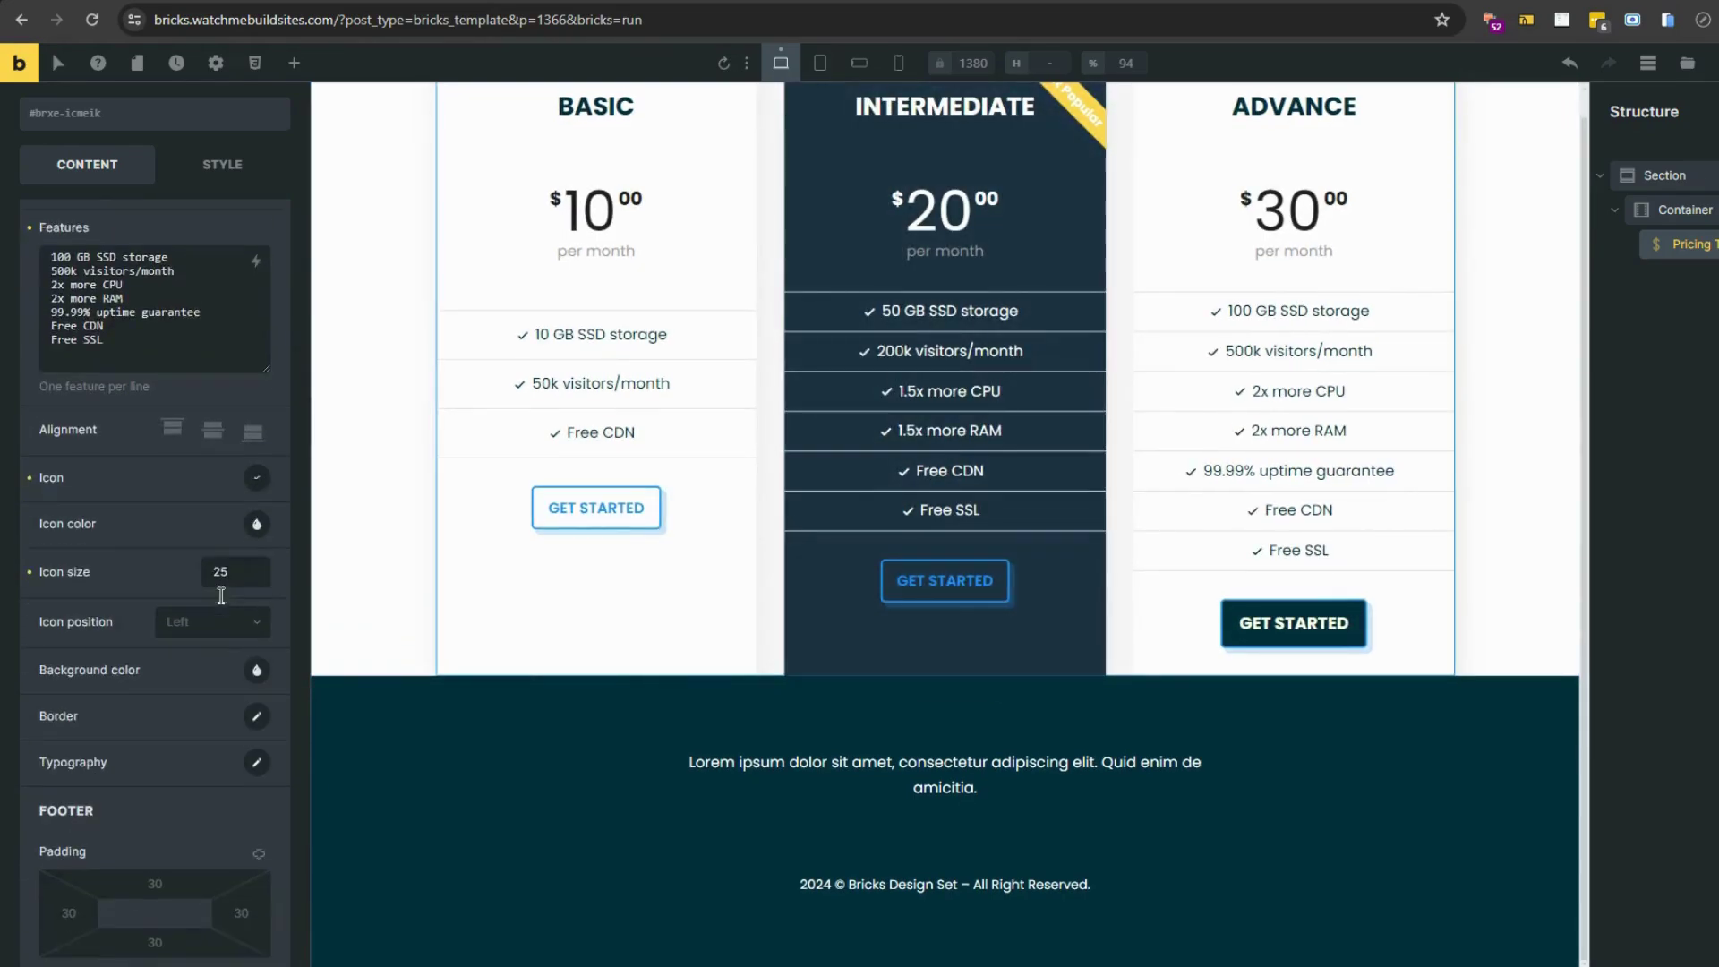
click(226, 721)
click(208, 784)
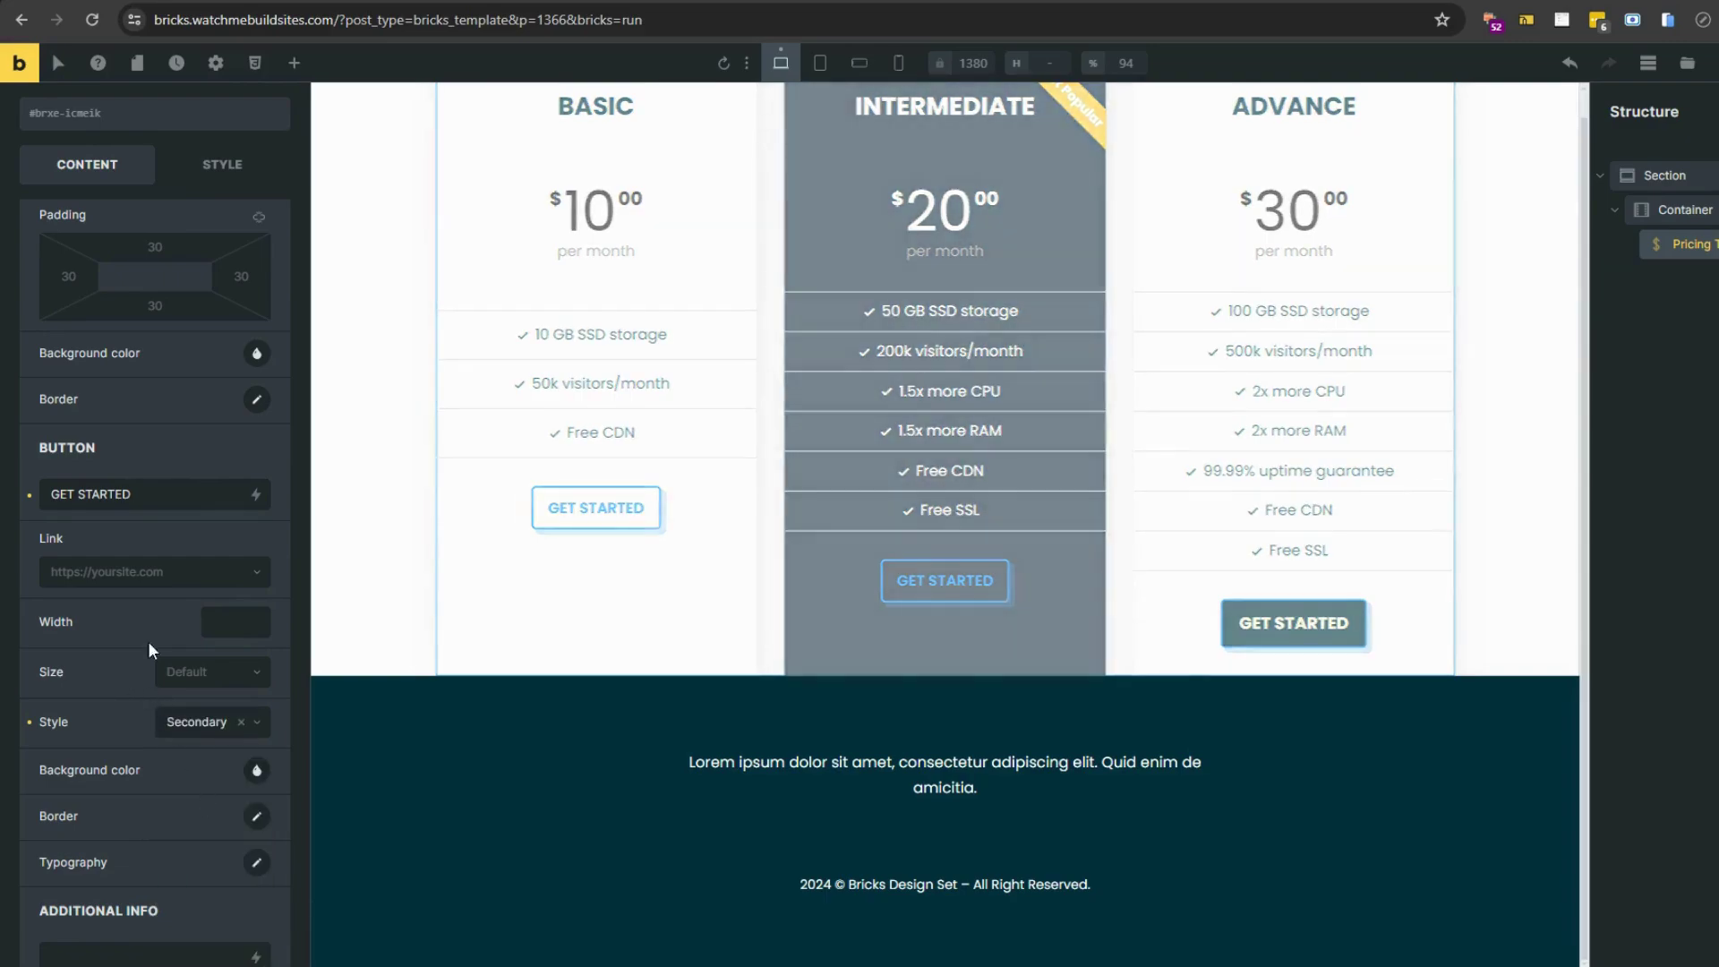
Step: Set the footer top padding to 70 for INTERMEDIATE and 150 for BASIC
scroll(90, 314, up, 15)
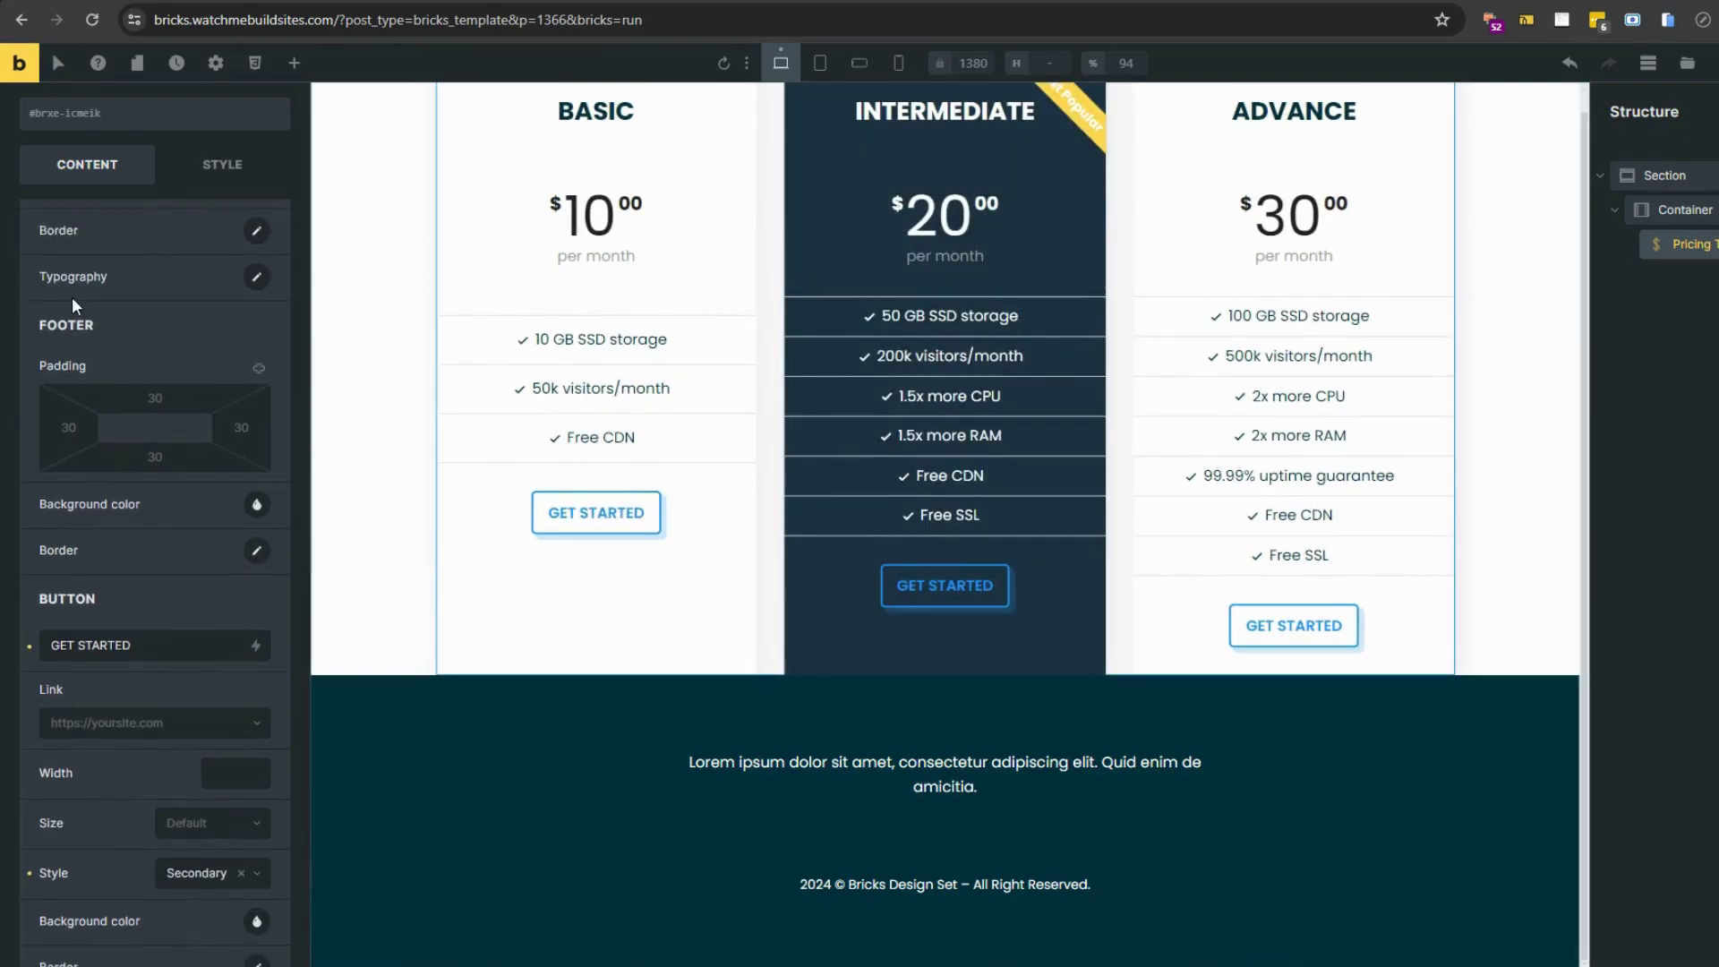
scroll(121, 349, up, 2)
click(117, 310)
scroll(134, 448, down, 10)
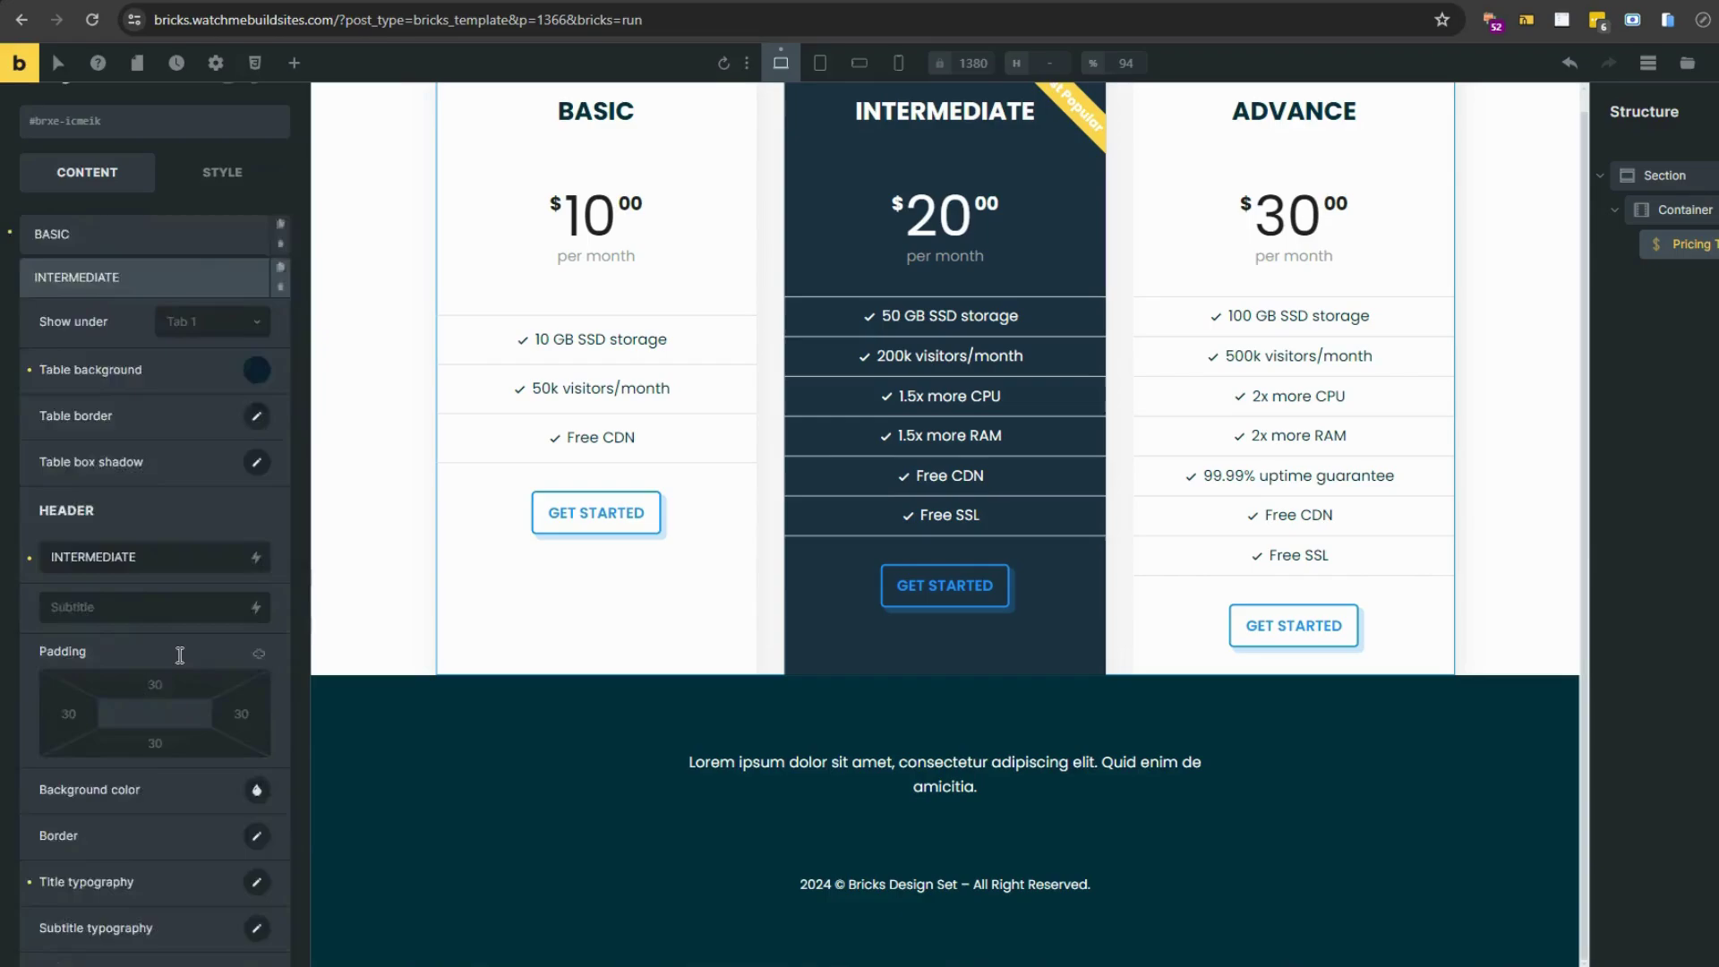
scroll(162, 648, down, 4)
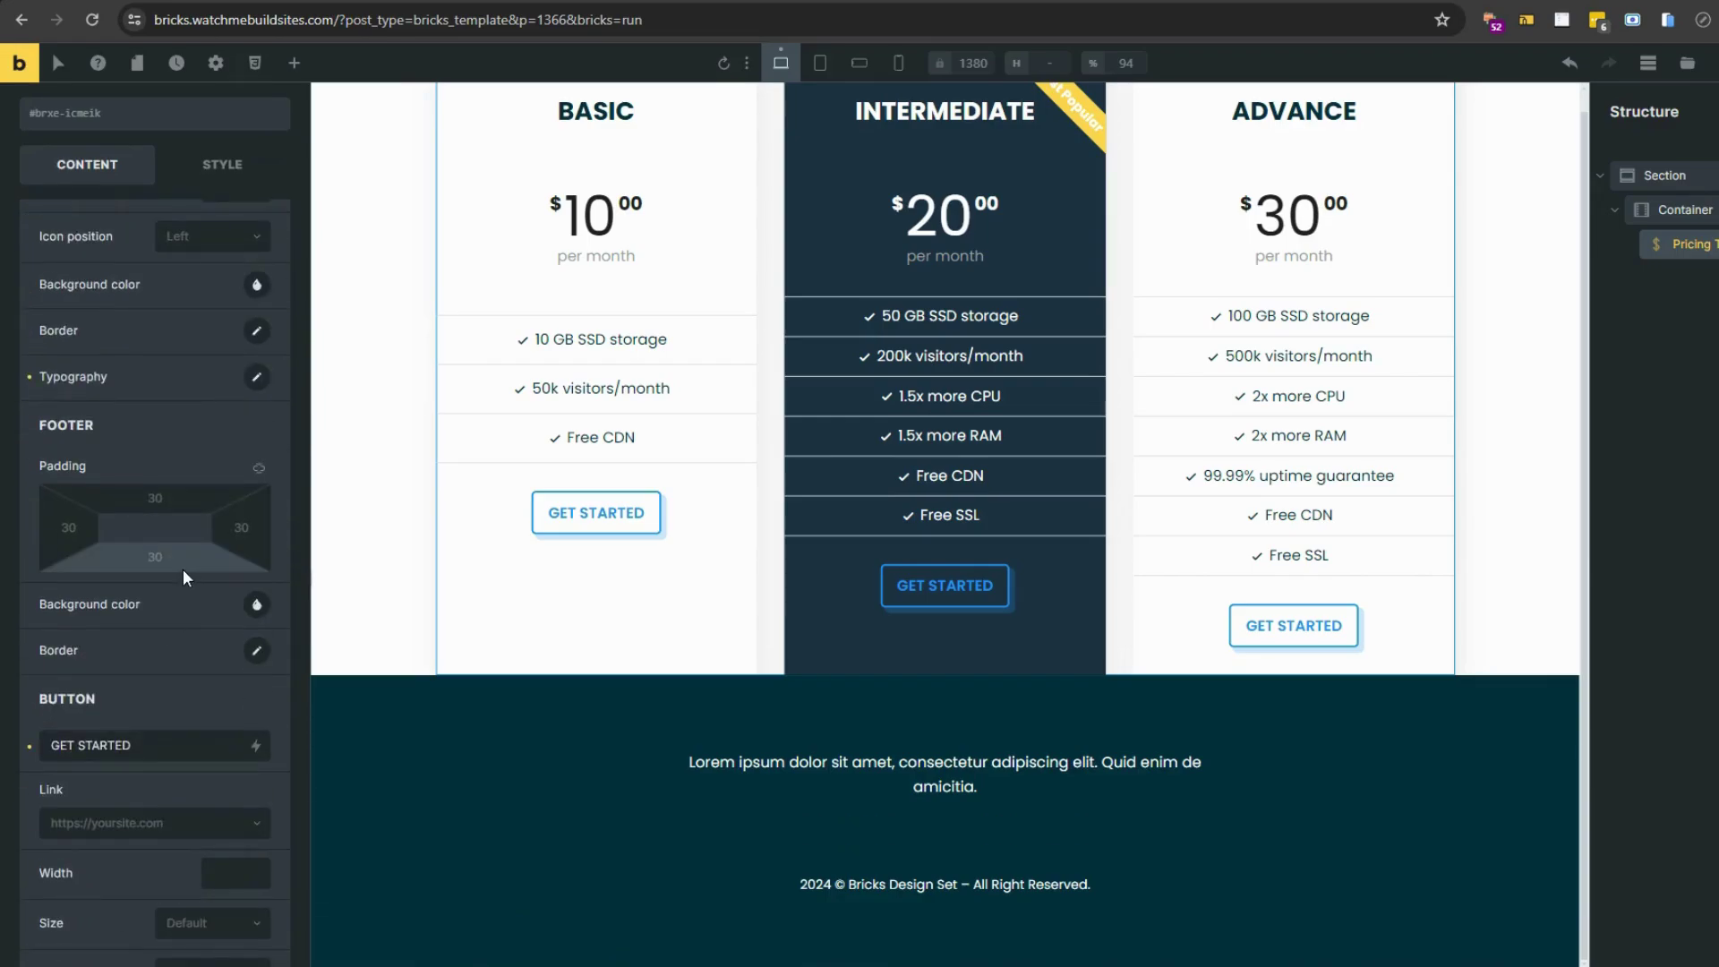
click(154, 491)
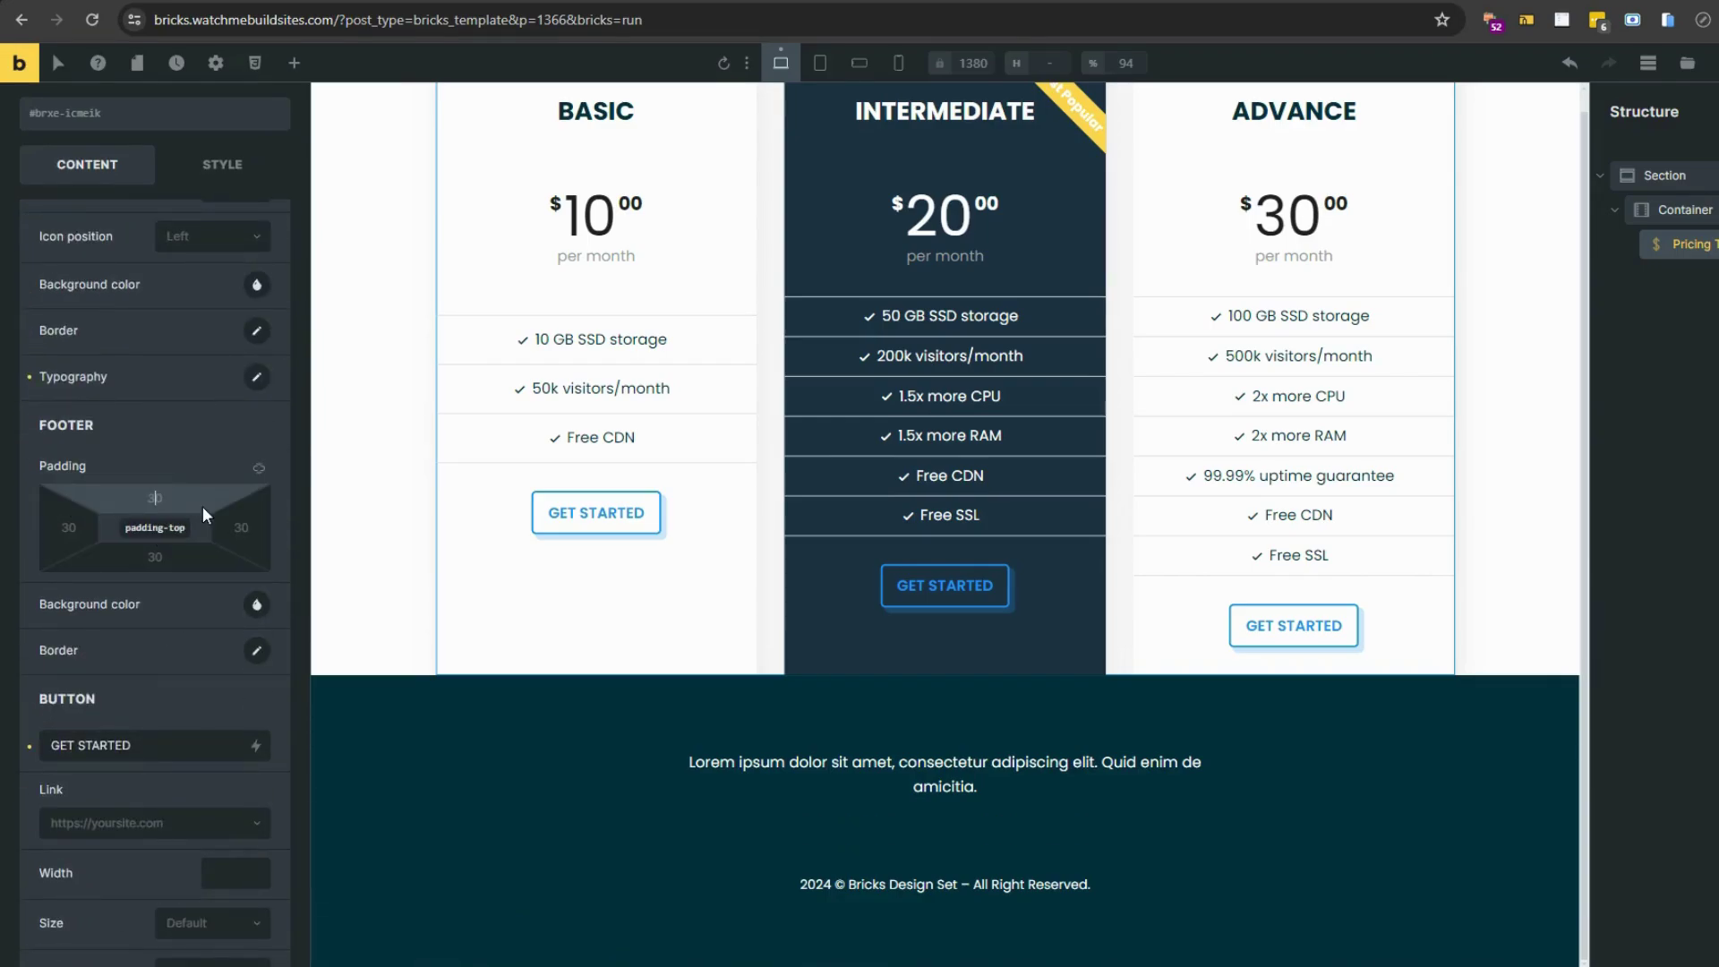
text(50)
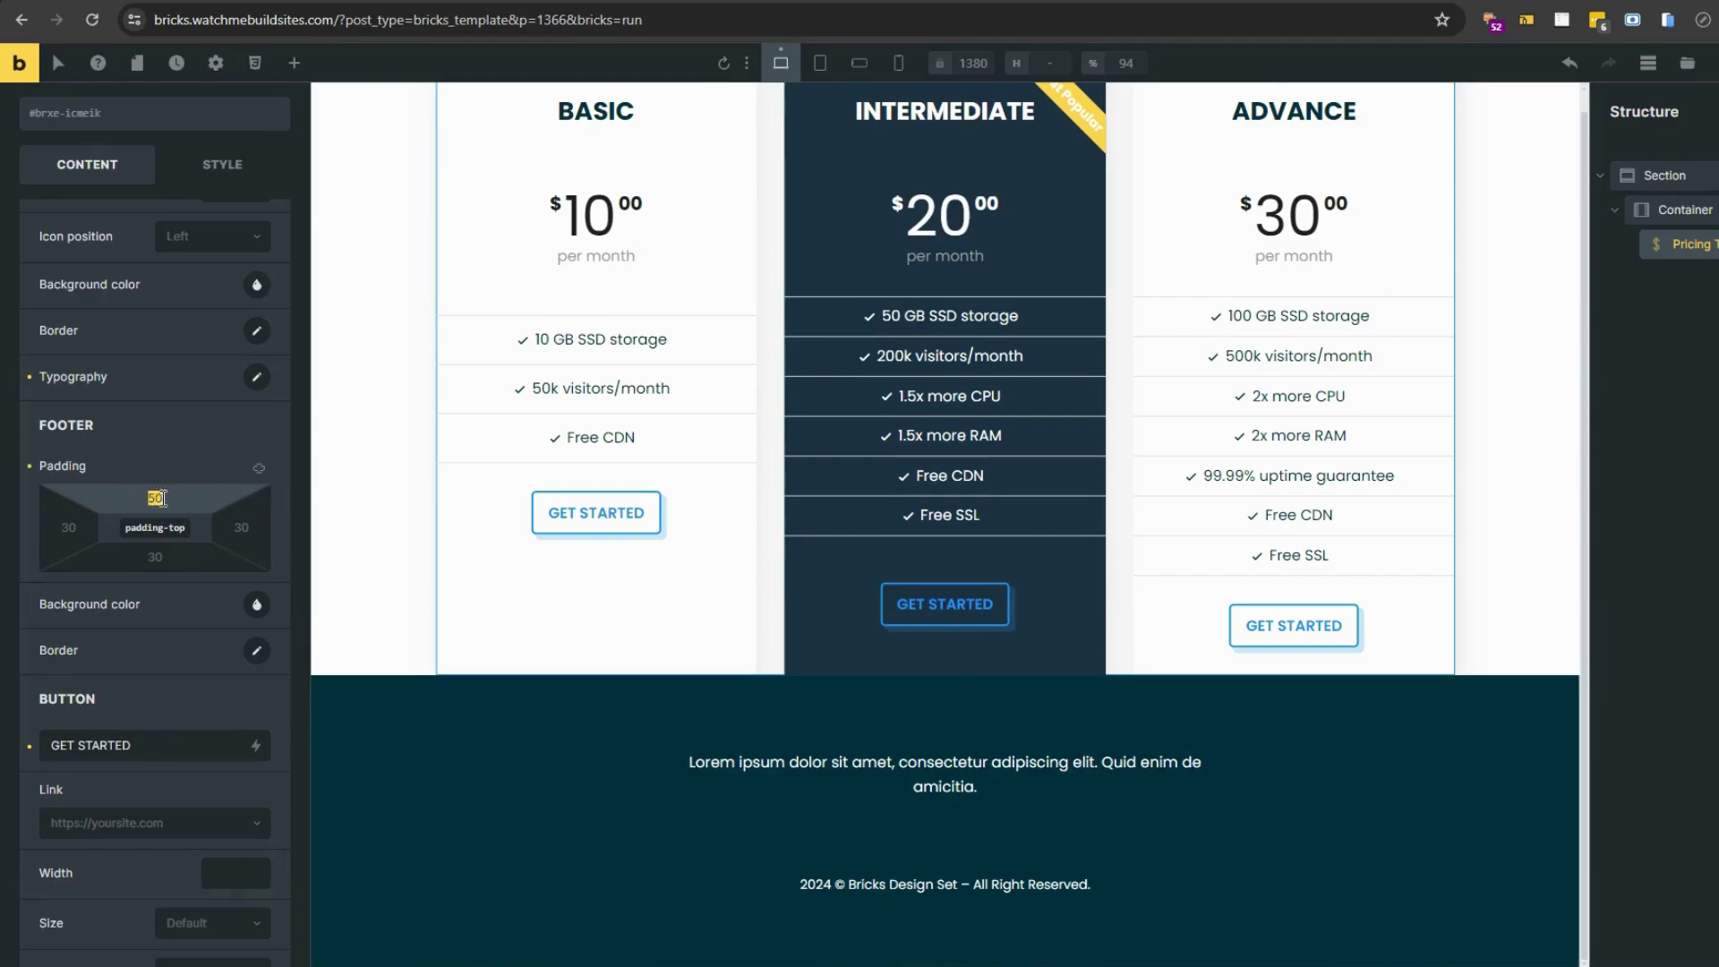
text(70)
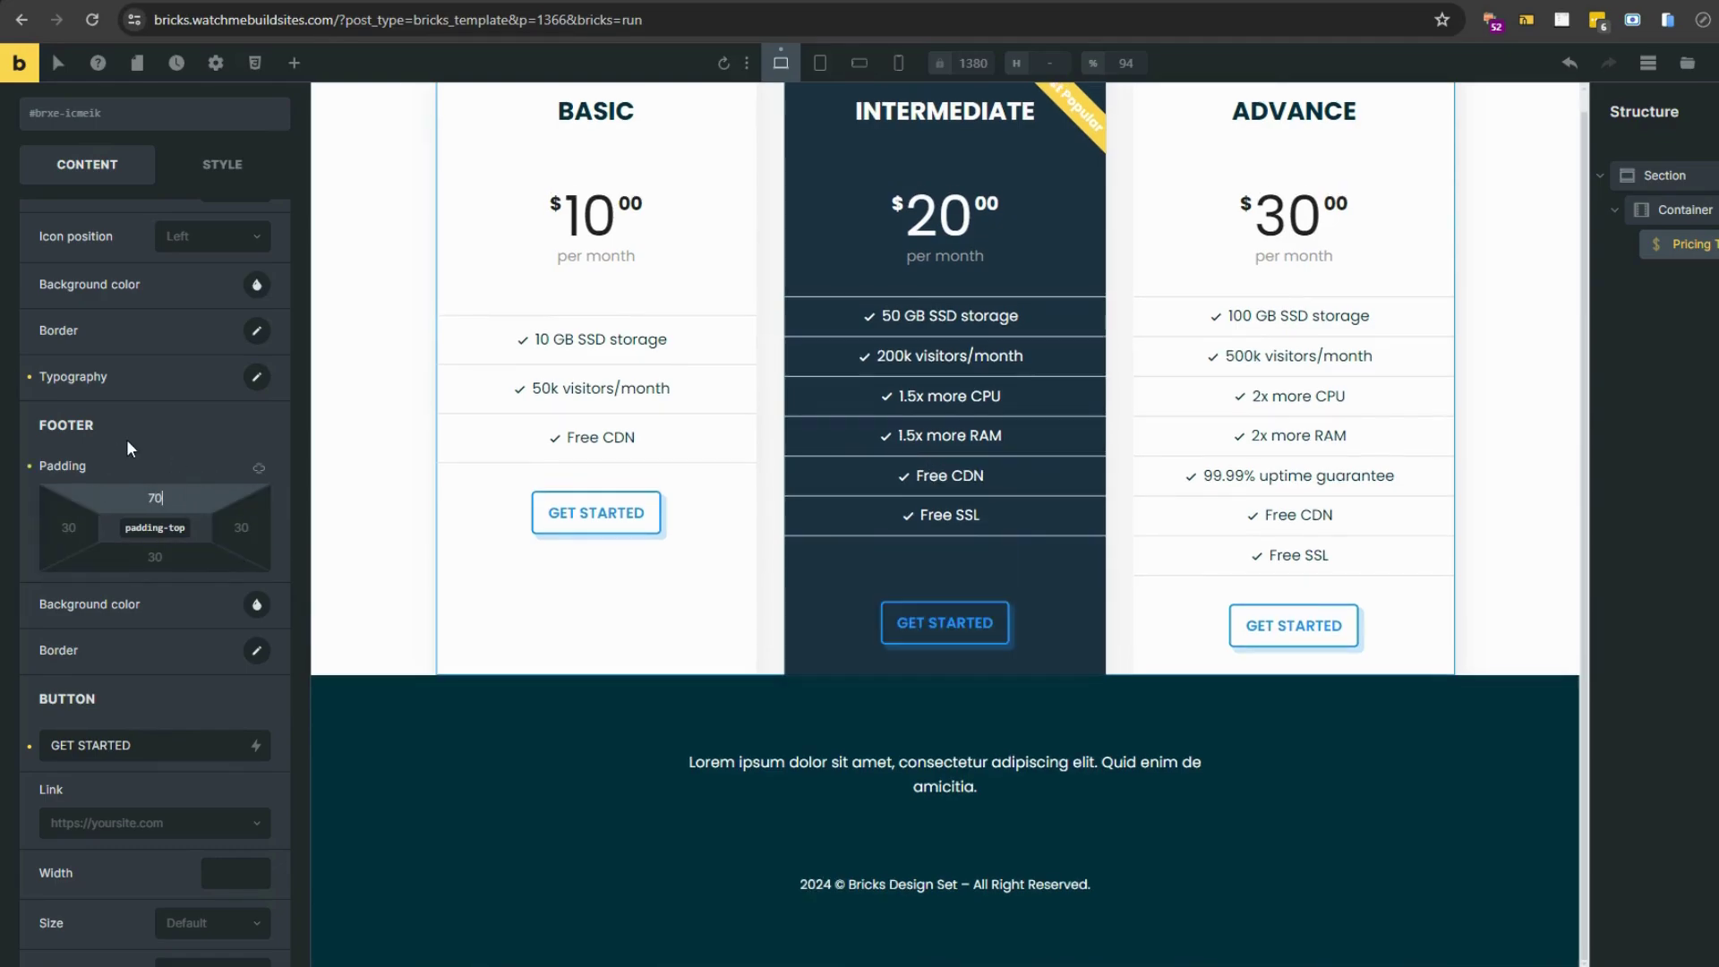
scroll(151, 437, up, 10)
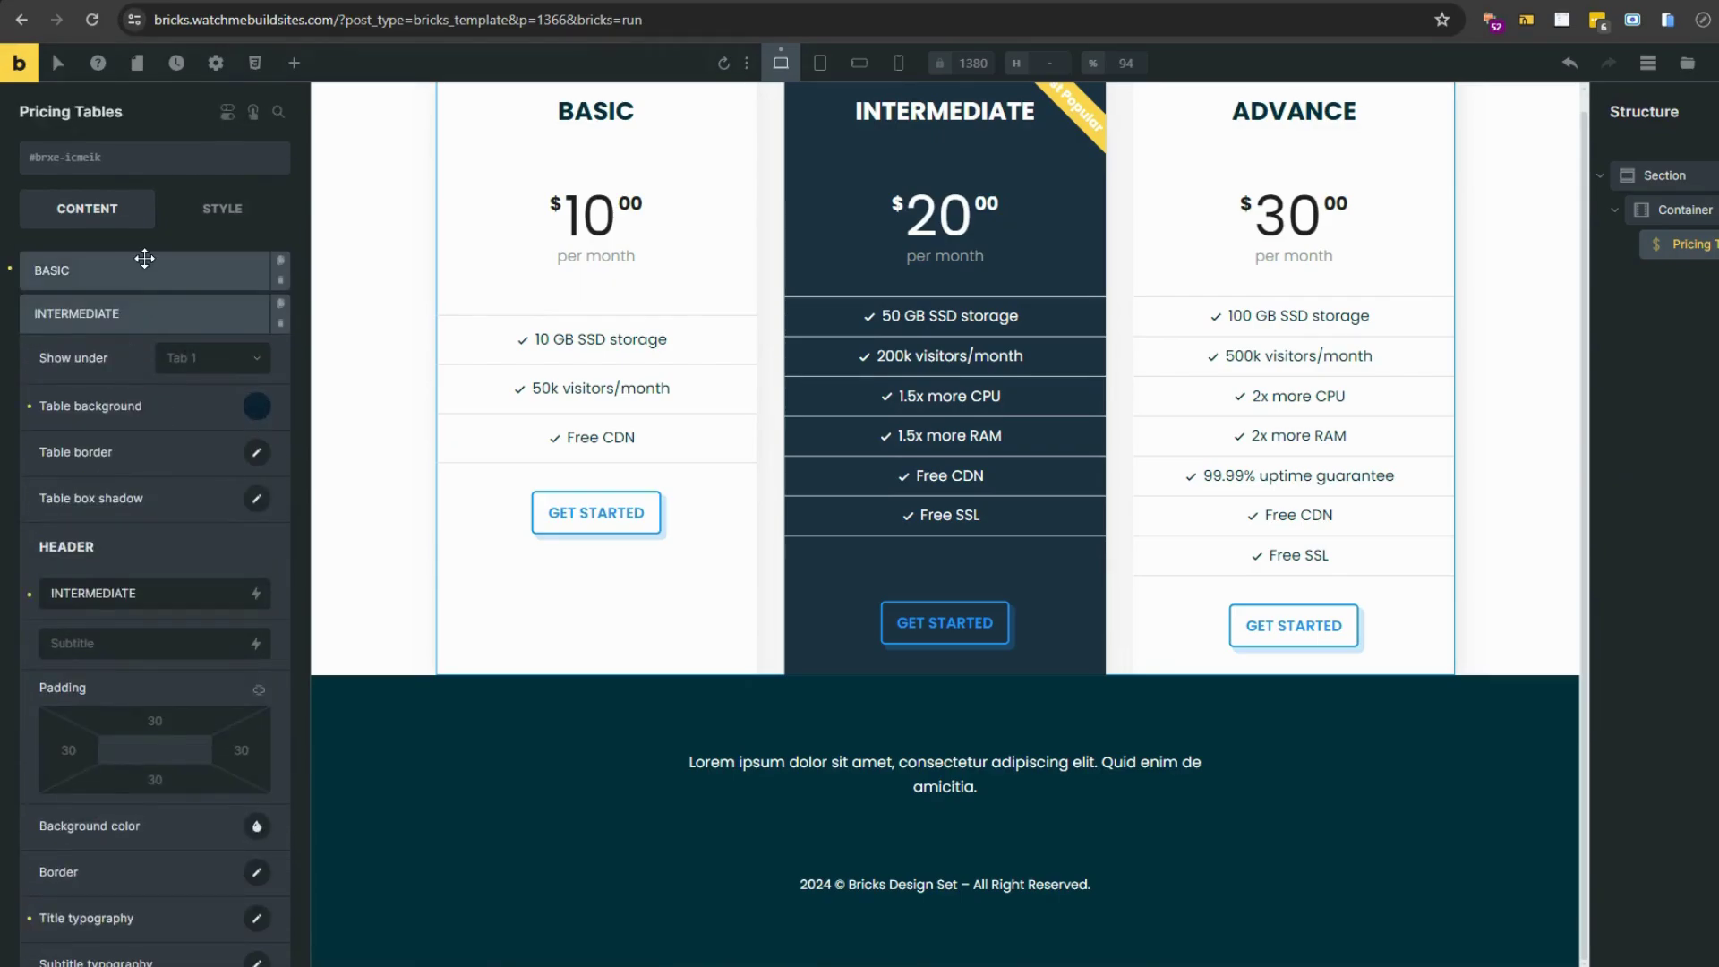
scroll(137, 497, down, 10)
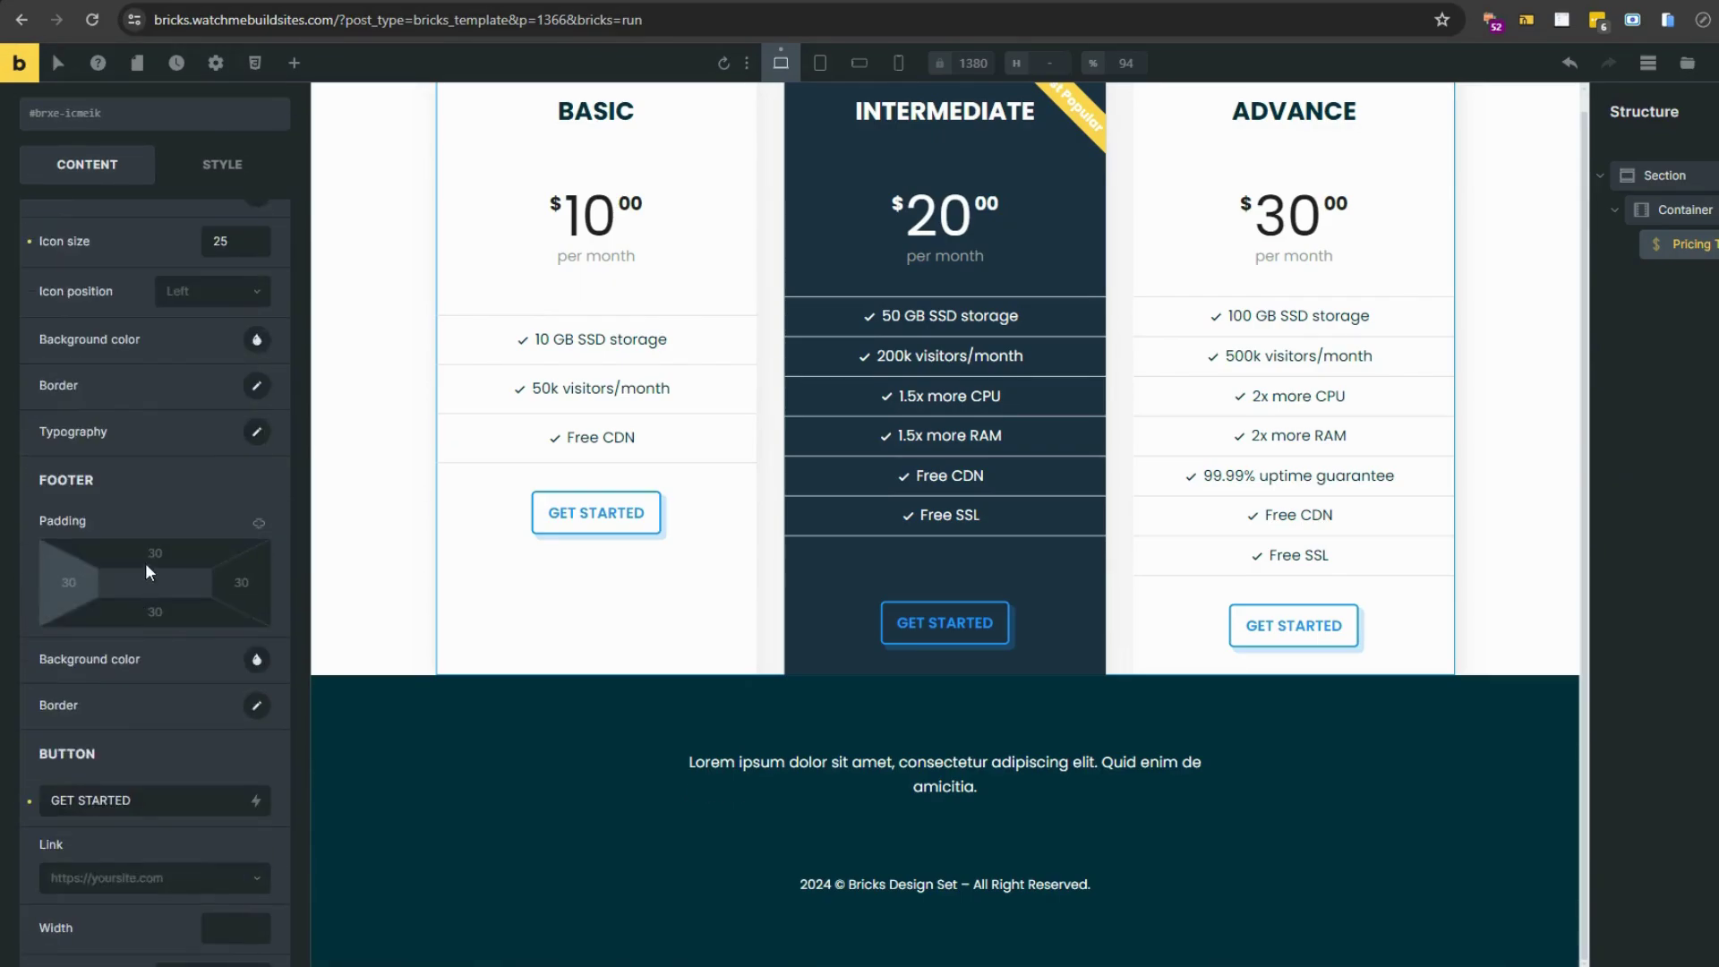
click(154, 553)
text(150)
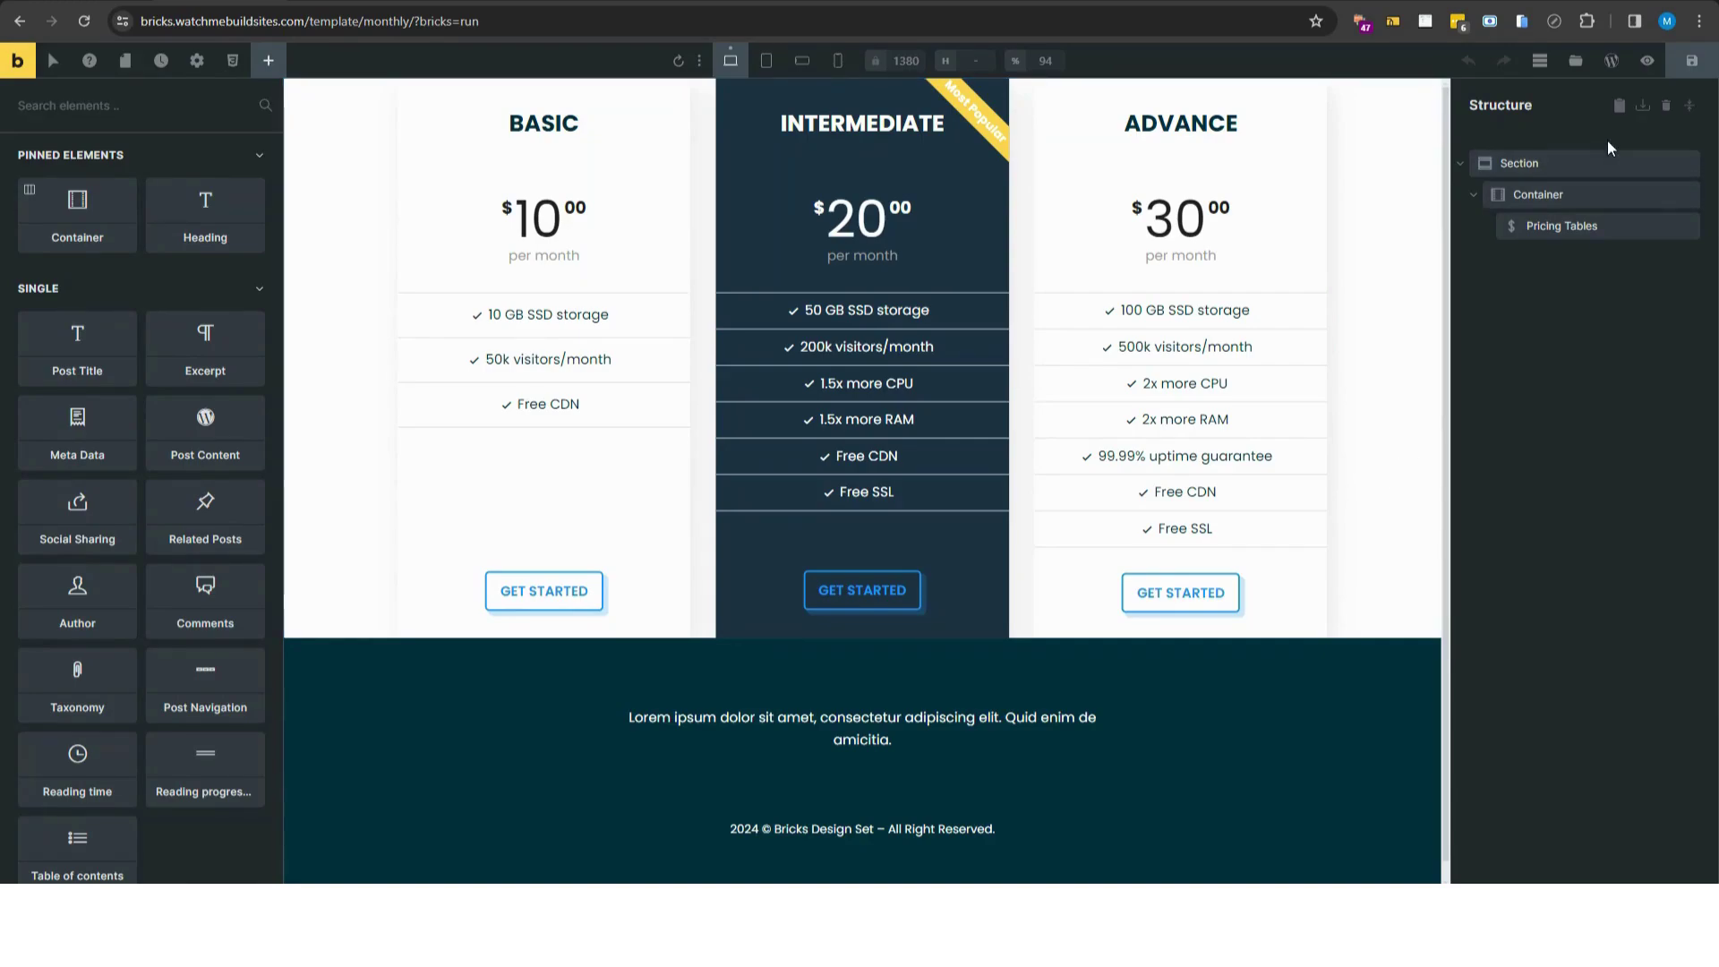
Step: Copy all elements of the Monthly pricing layout from the Structure panel
click(1620, 106)
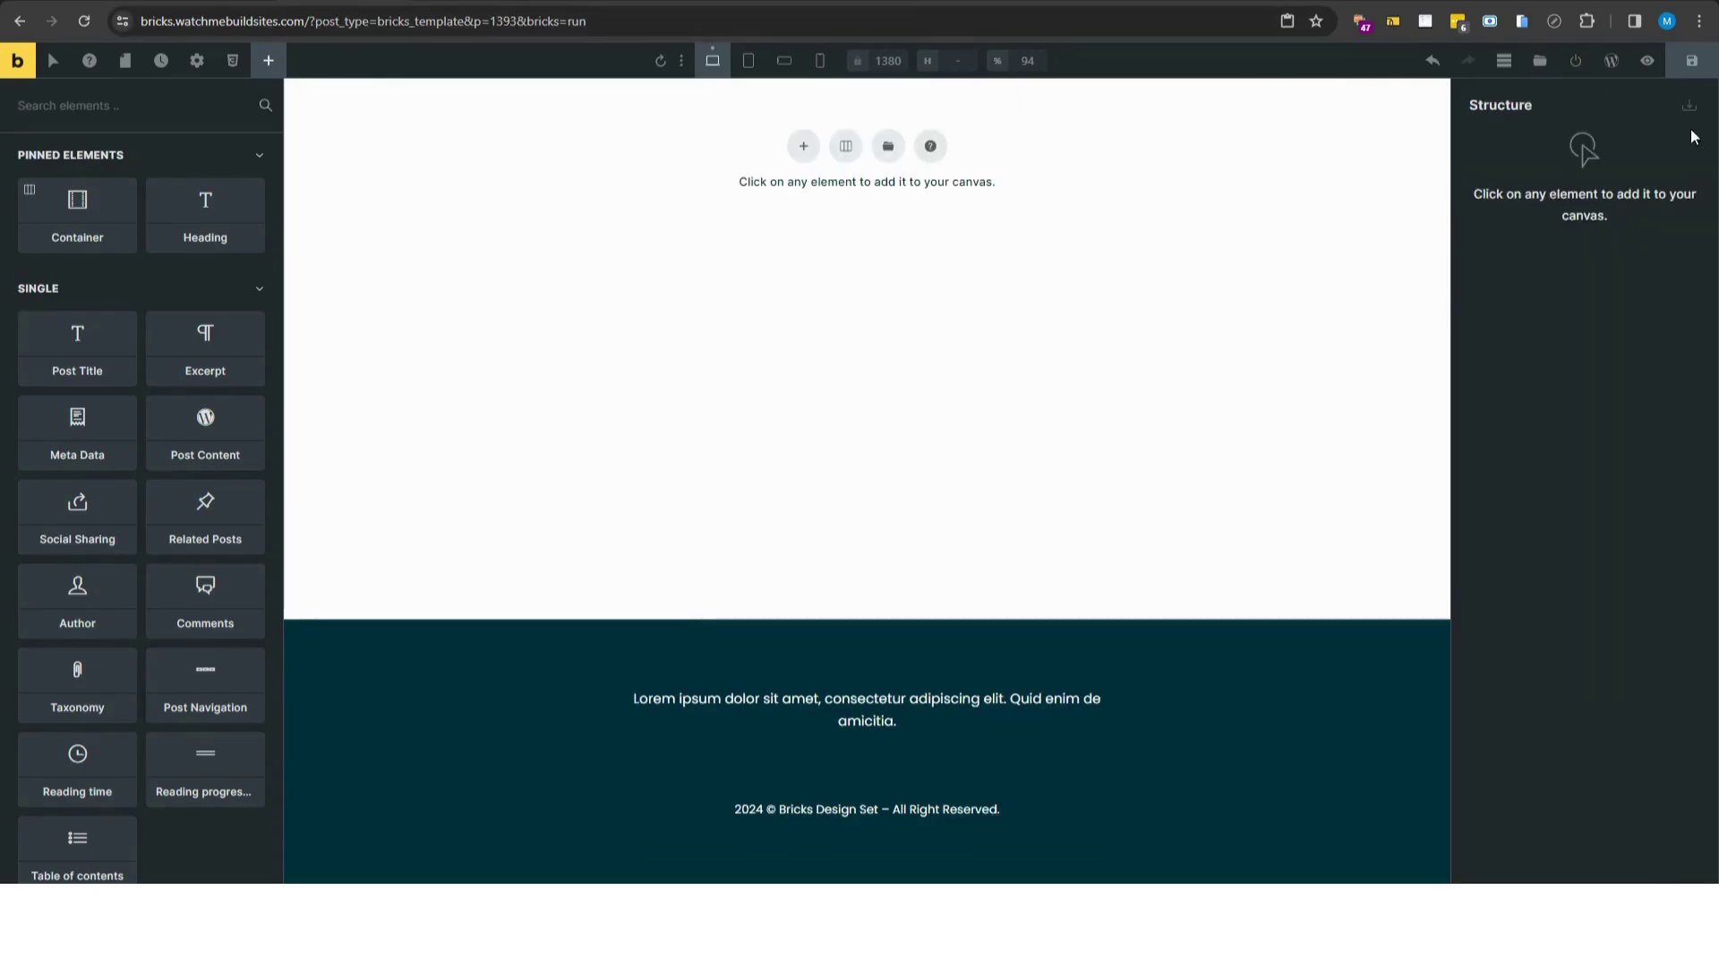
Step: Paste the pricing layout and change the BASIC plan's price period to quarterly
click(1689, 108)
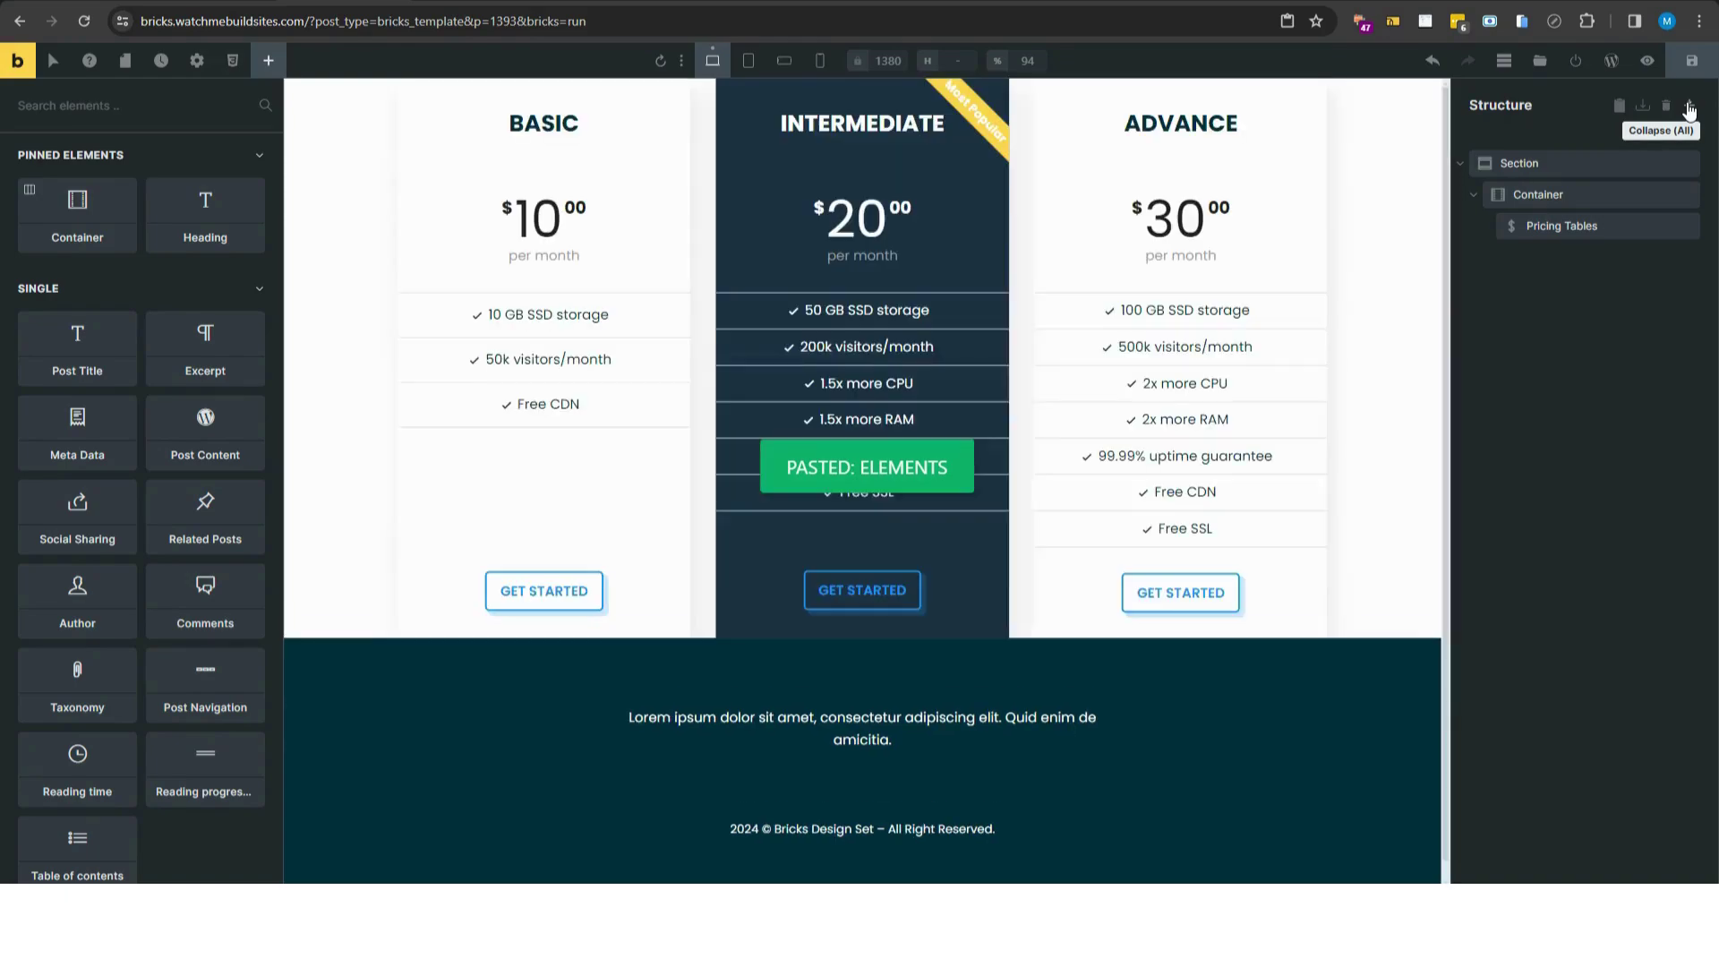
click(1612, 227)
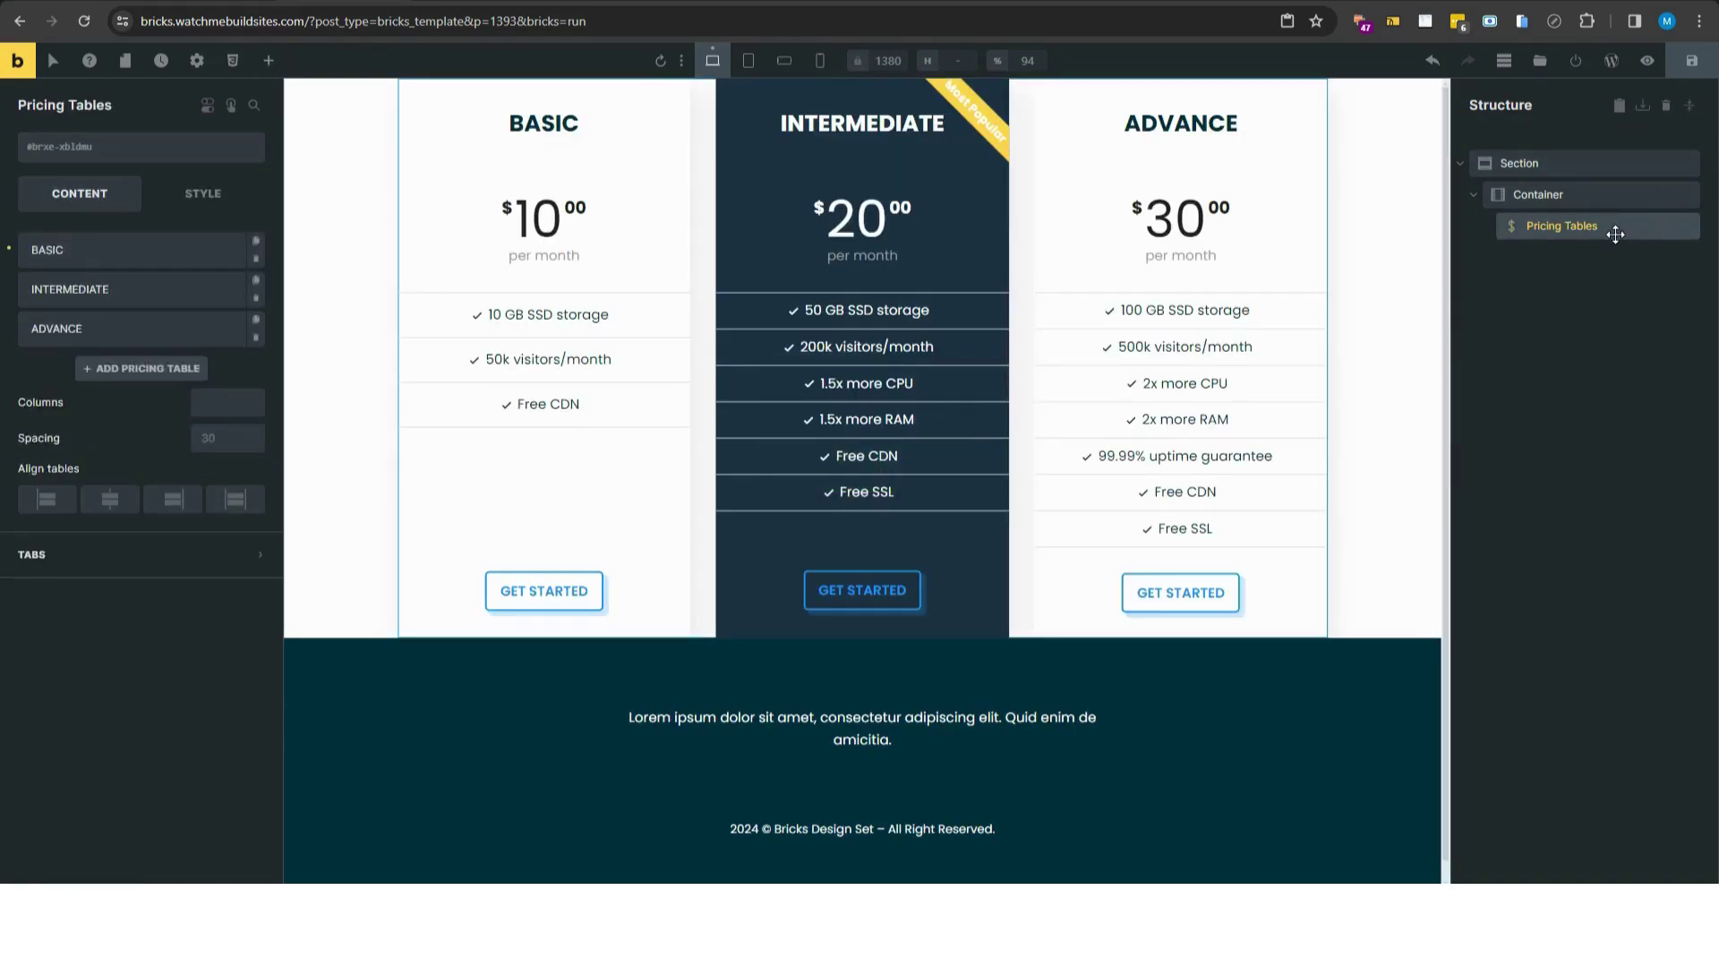
click(137, 255)
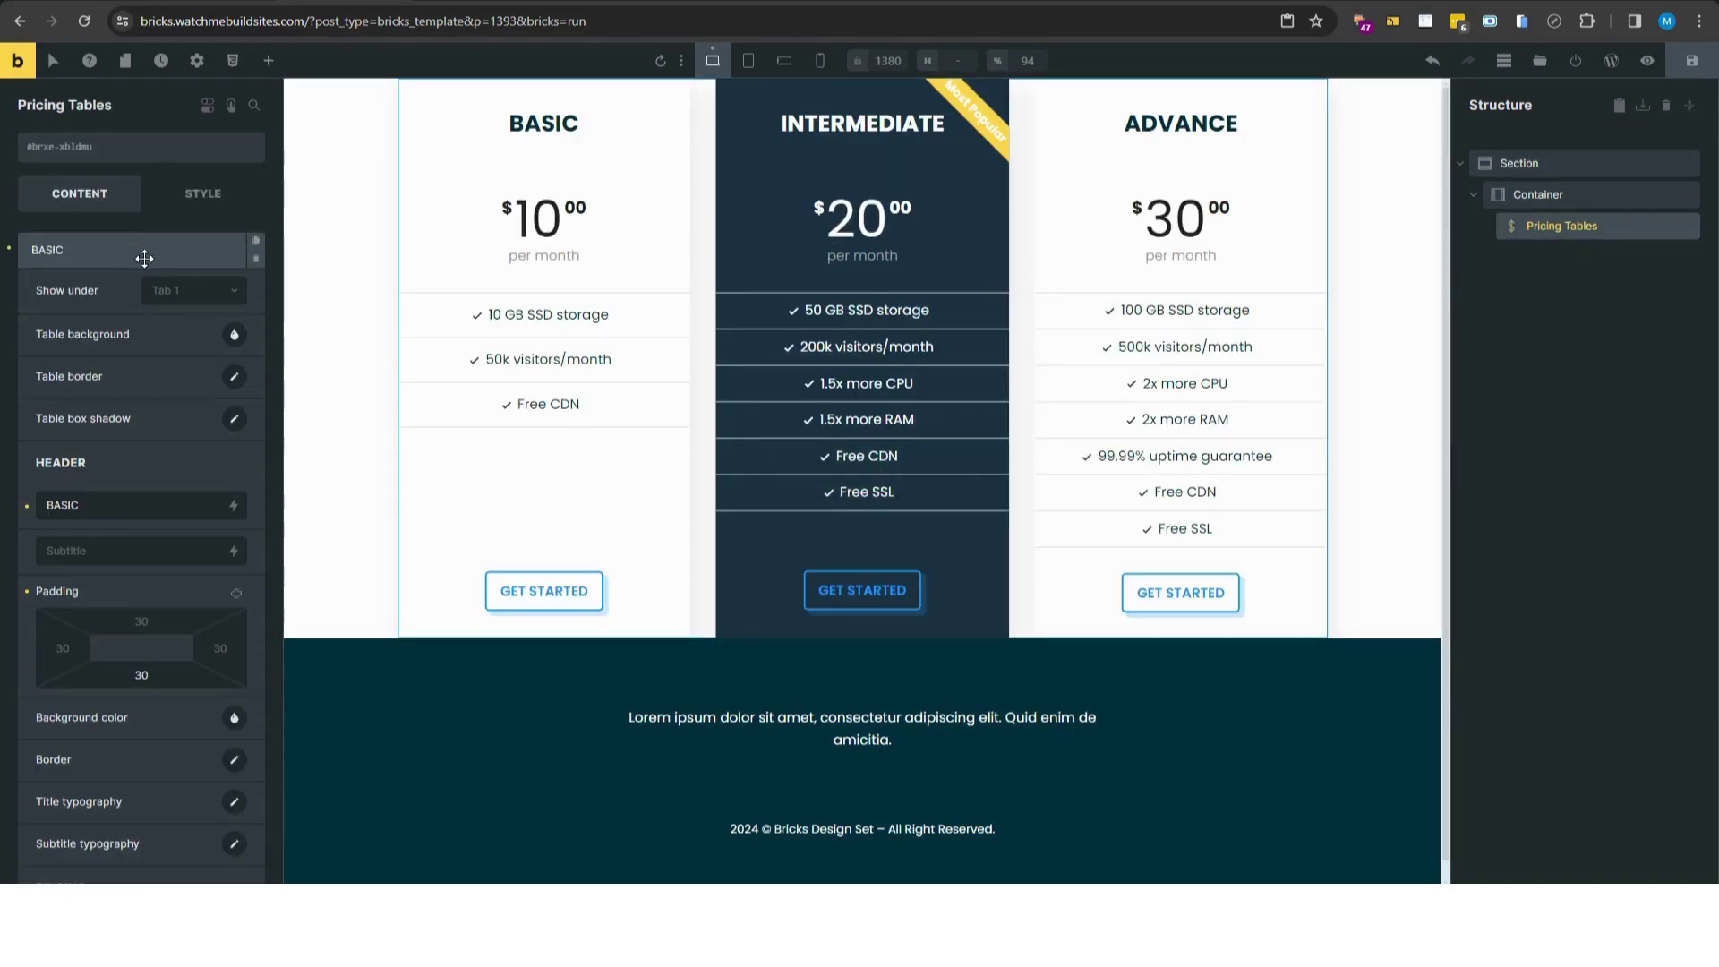
scroll(173, 353, down, 2)
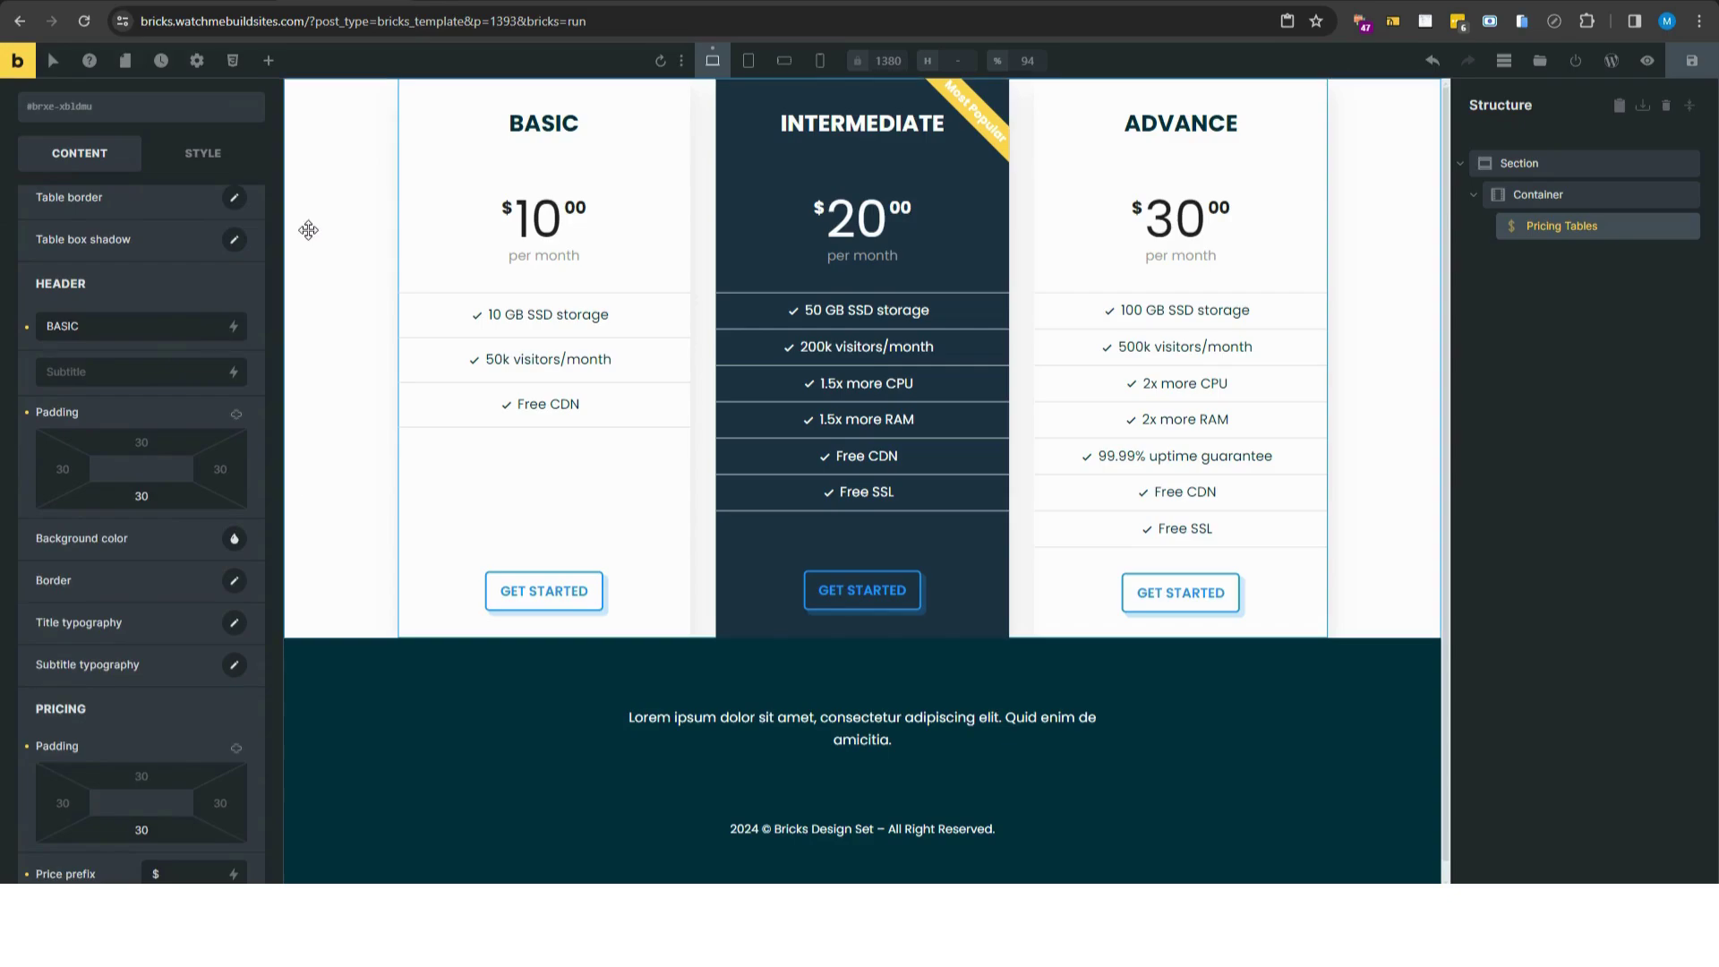
scroll(179, 519, down, 4)
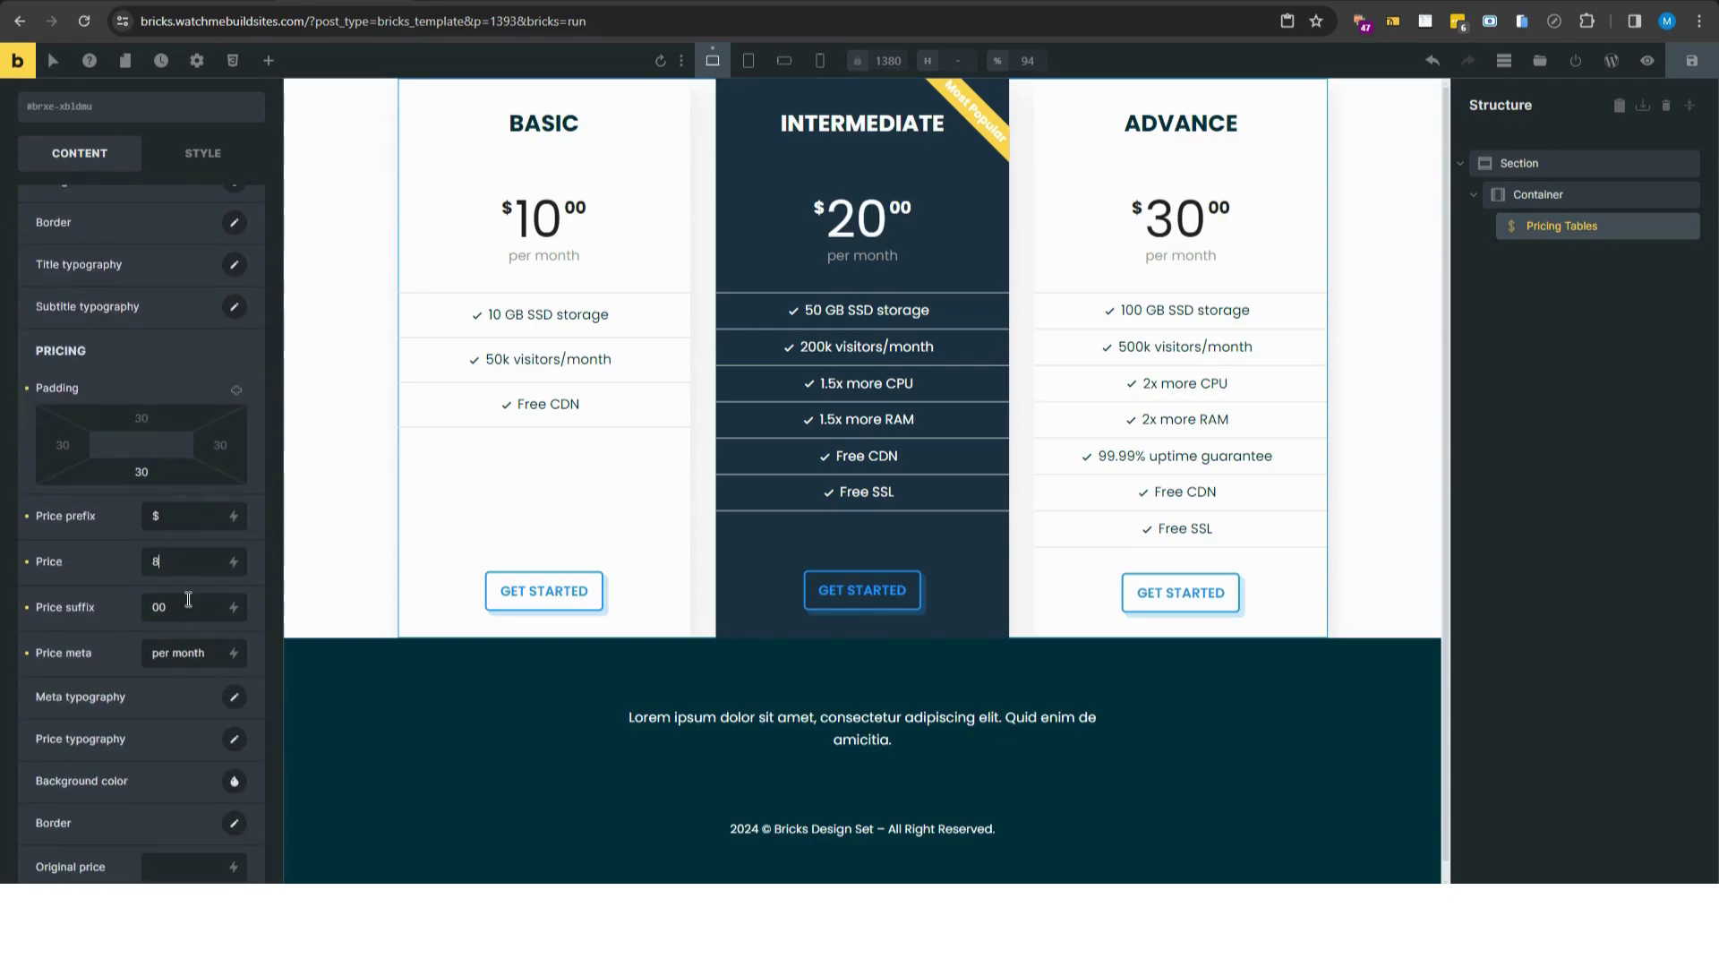
drag(206, 653, 89, 655)
text(quarter)
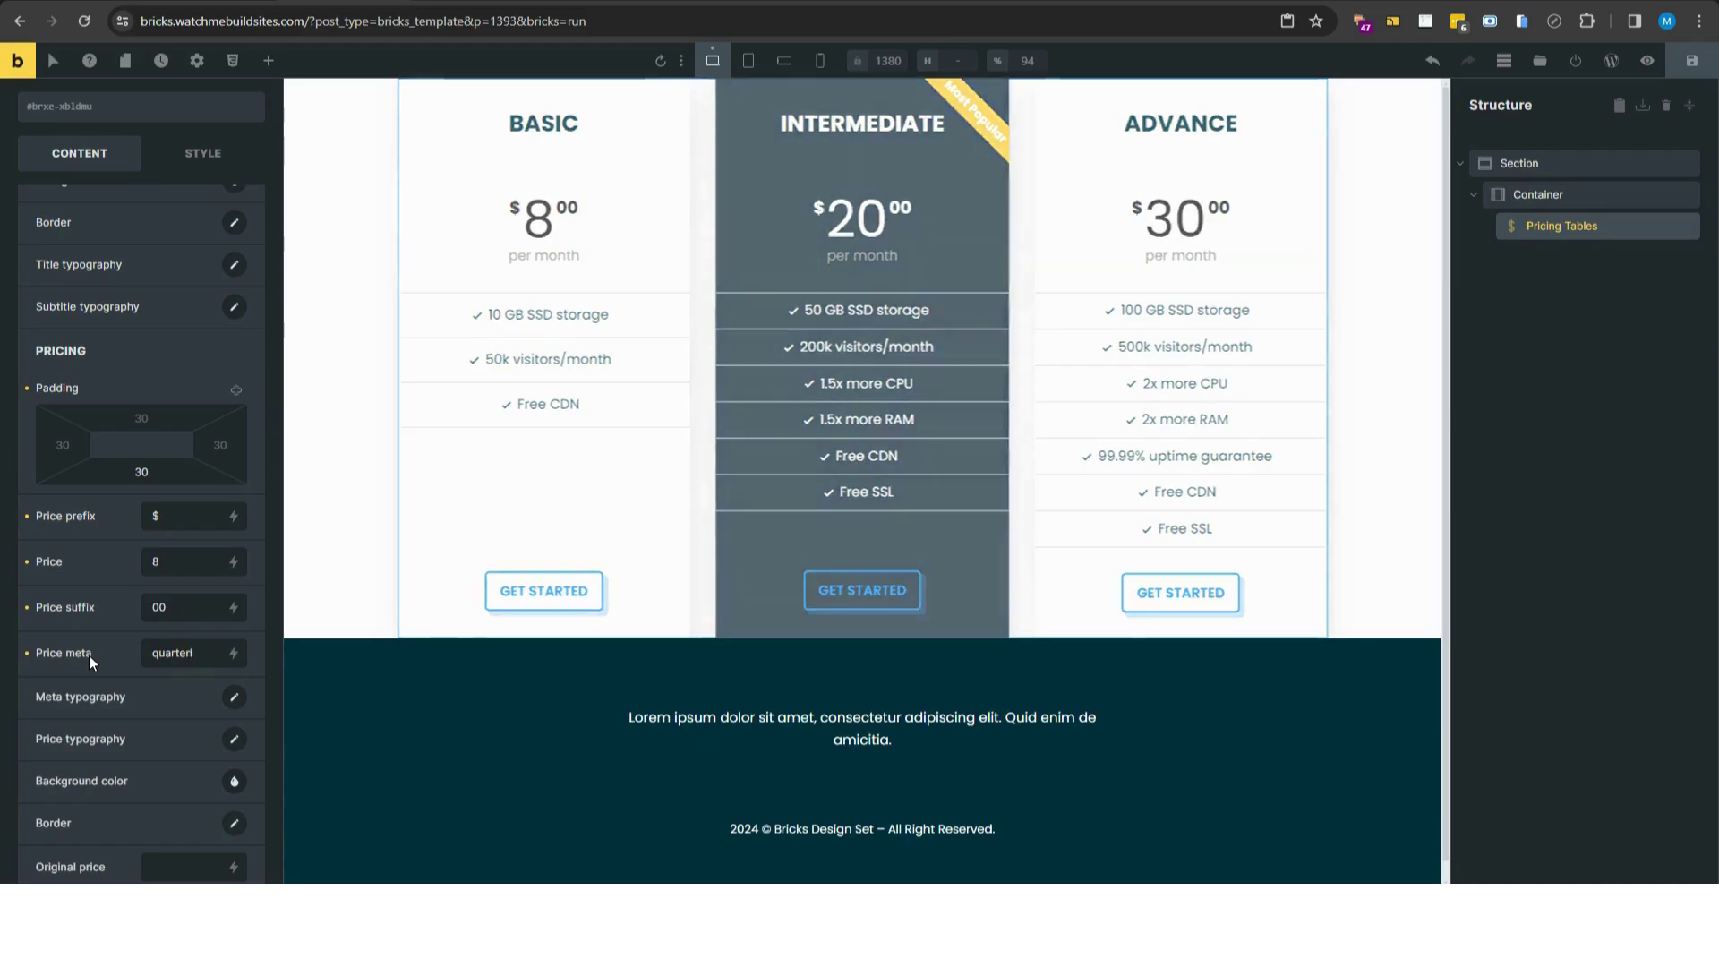
text(ly)
Step: Set the INTERMEDIATE plan to $16 quarterly
scroll(253, 577, down, 3)
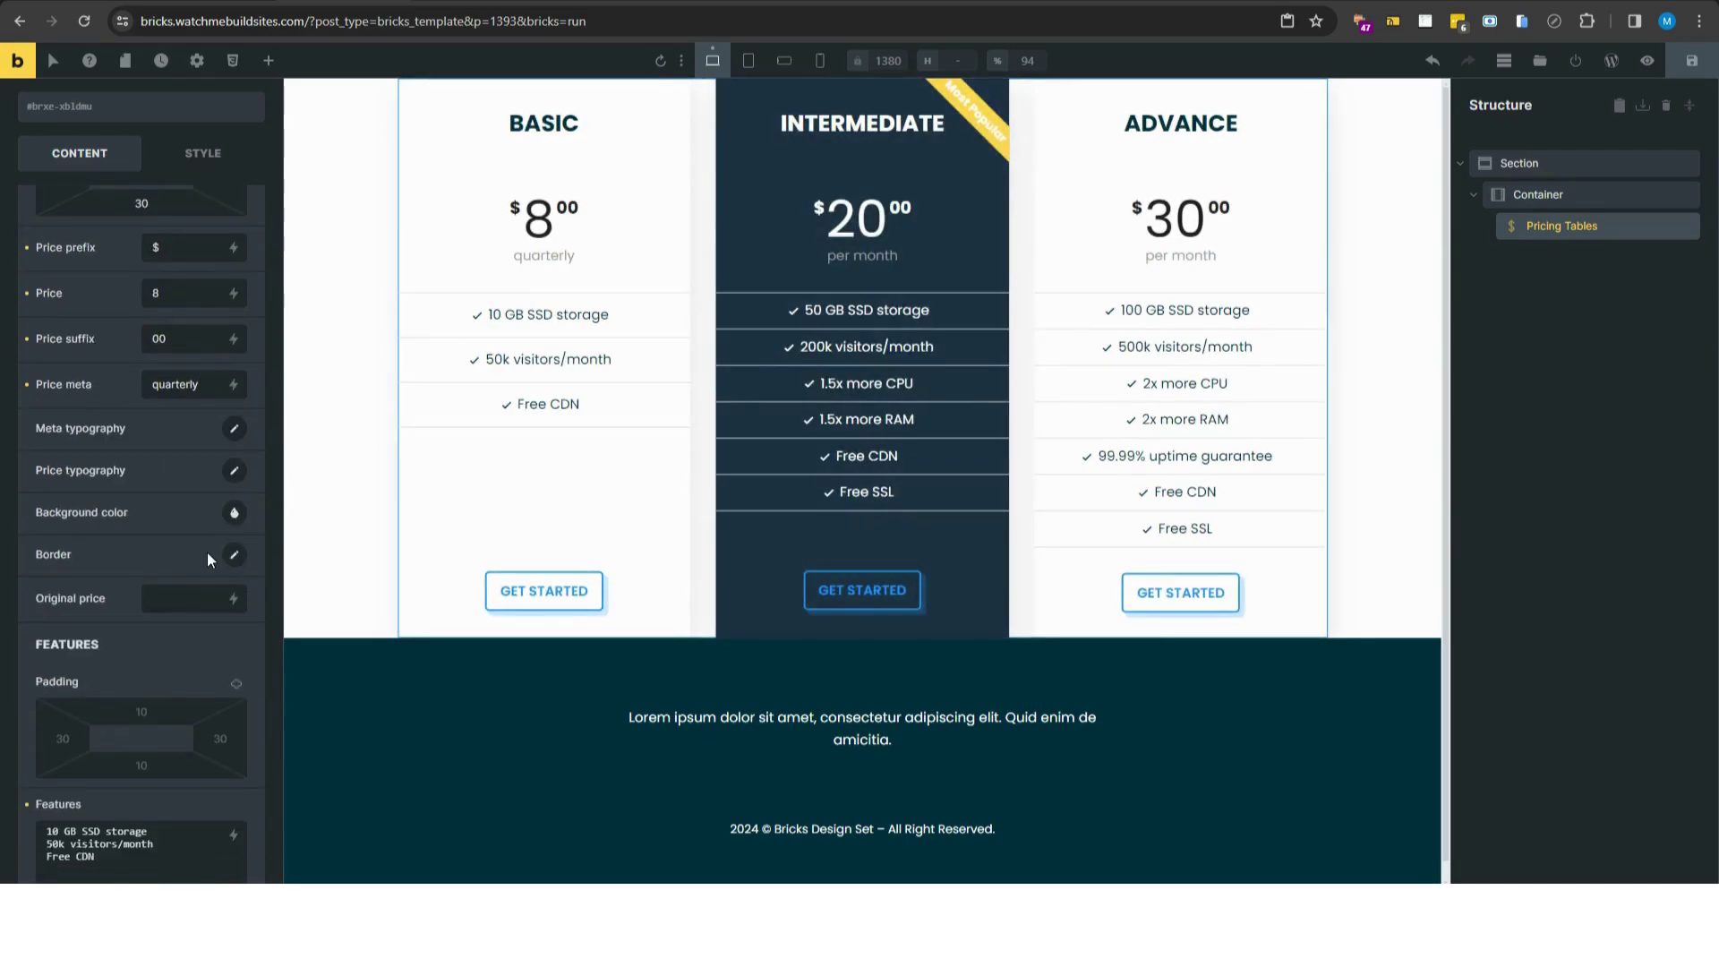
scroll(176, 548, down, 10)
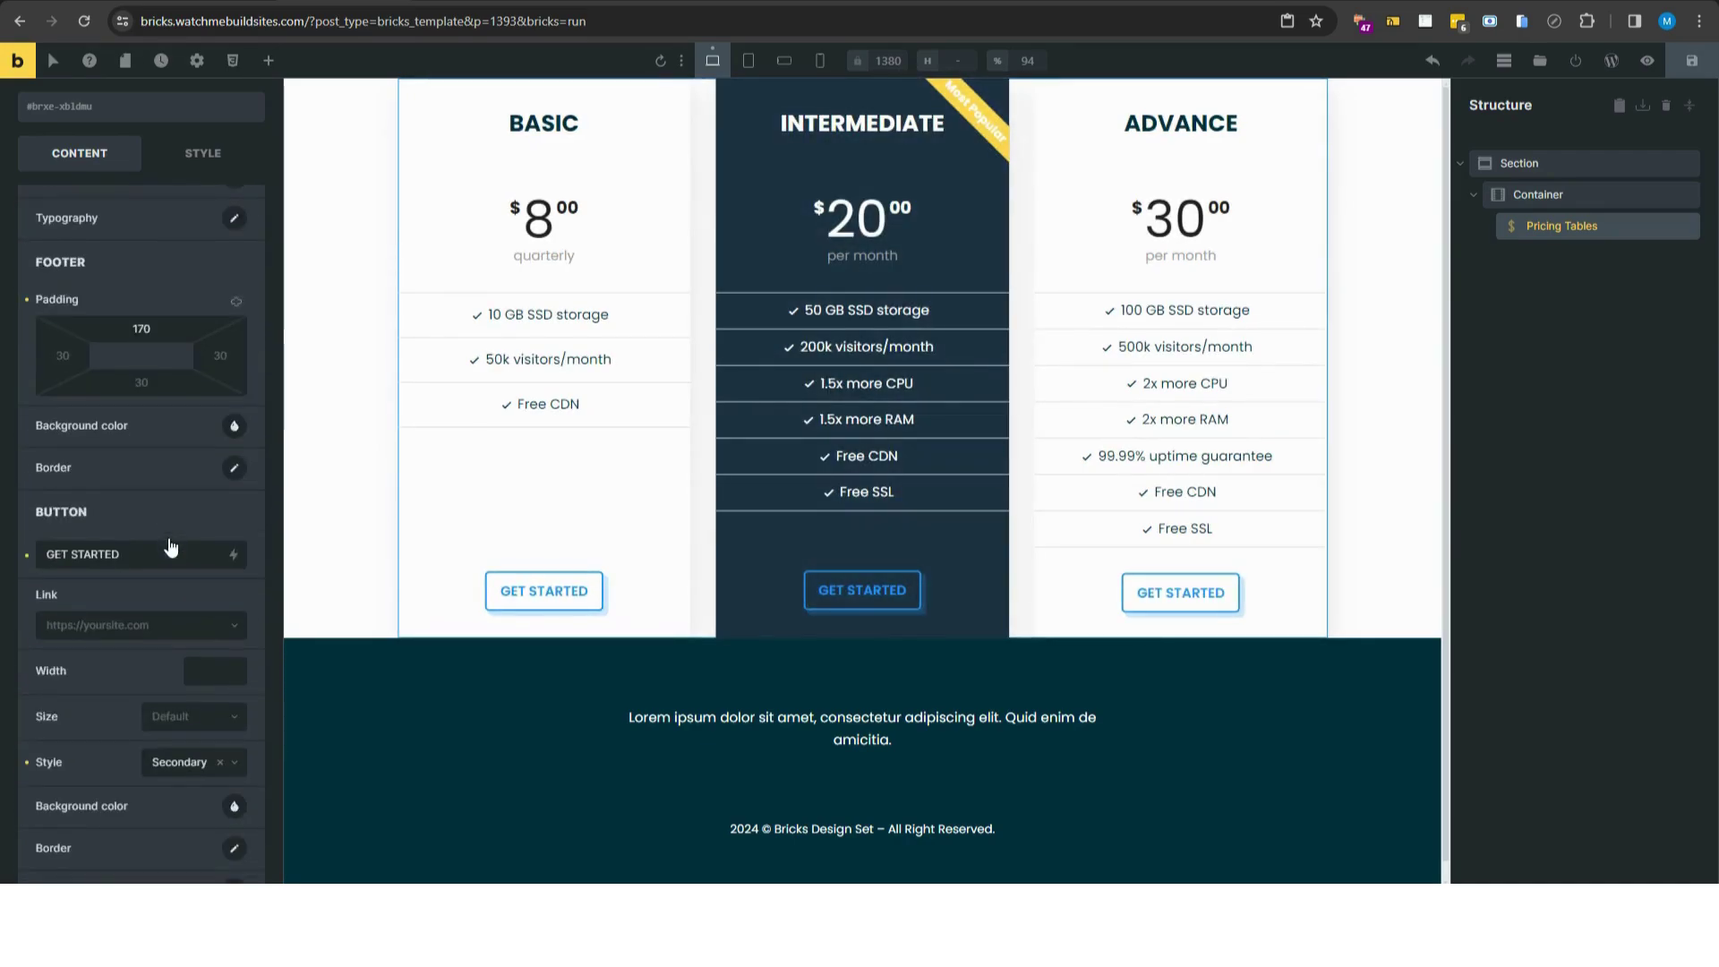
scroll(163, 537, down, 5)
click(183, 596)
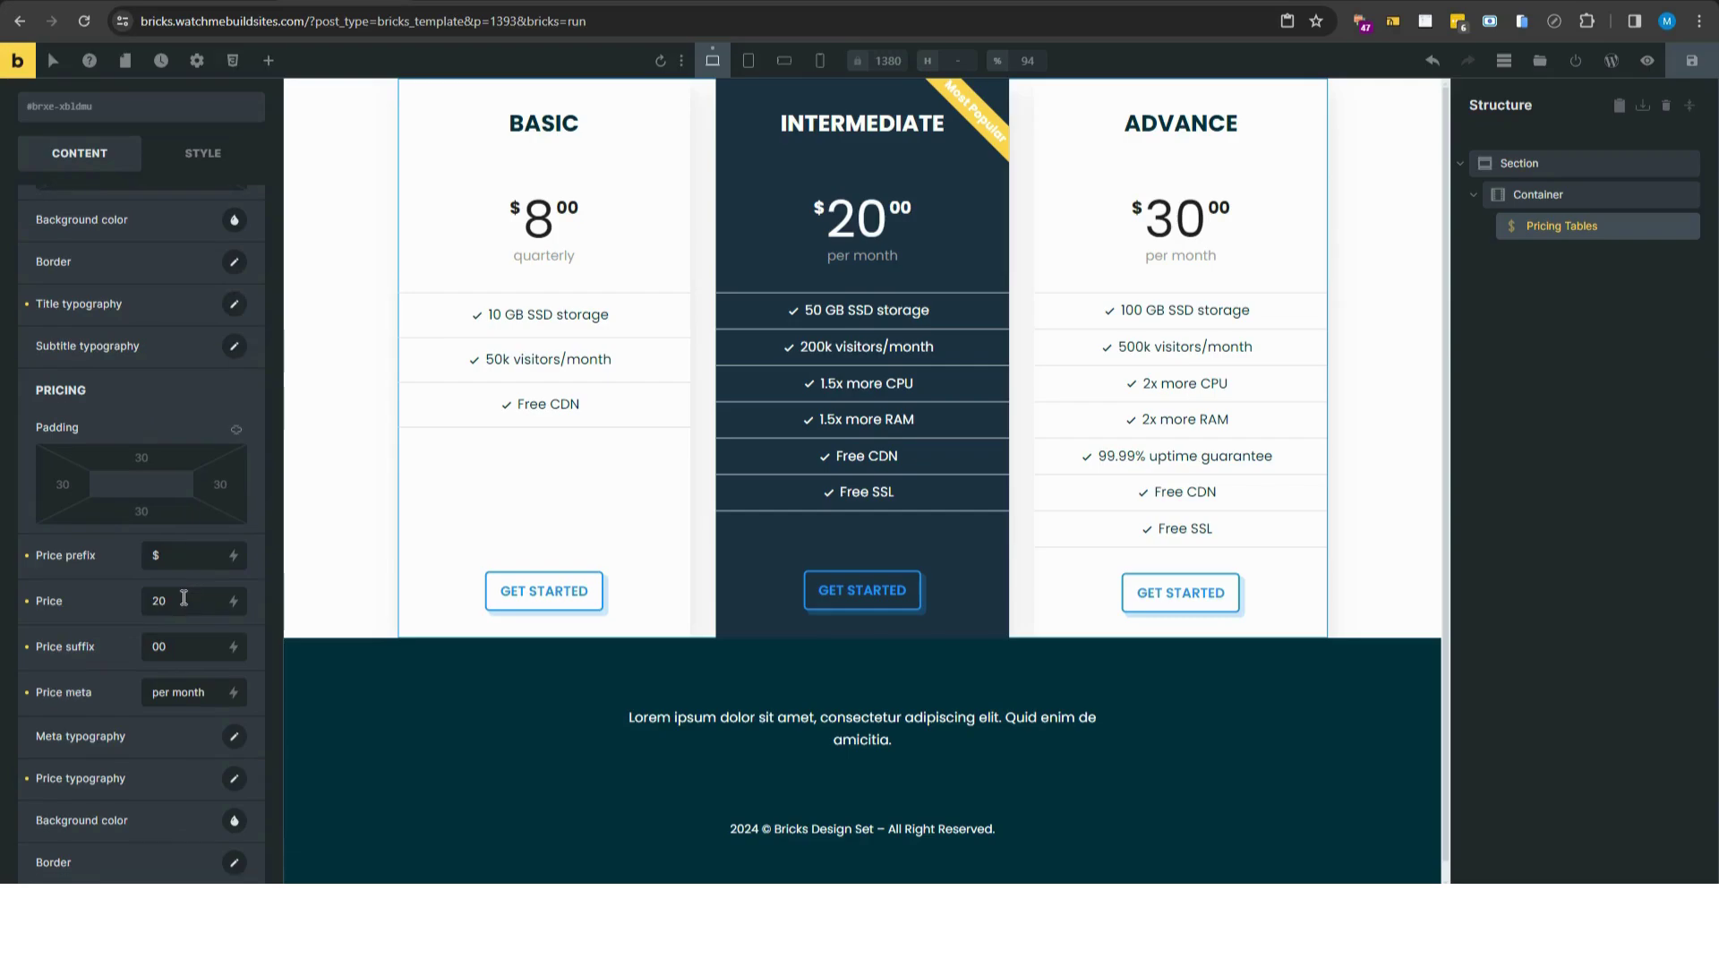
text(16)
drag(208, 692, 34, 696)
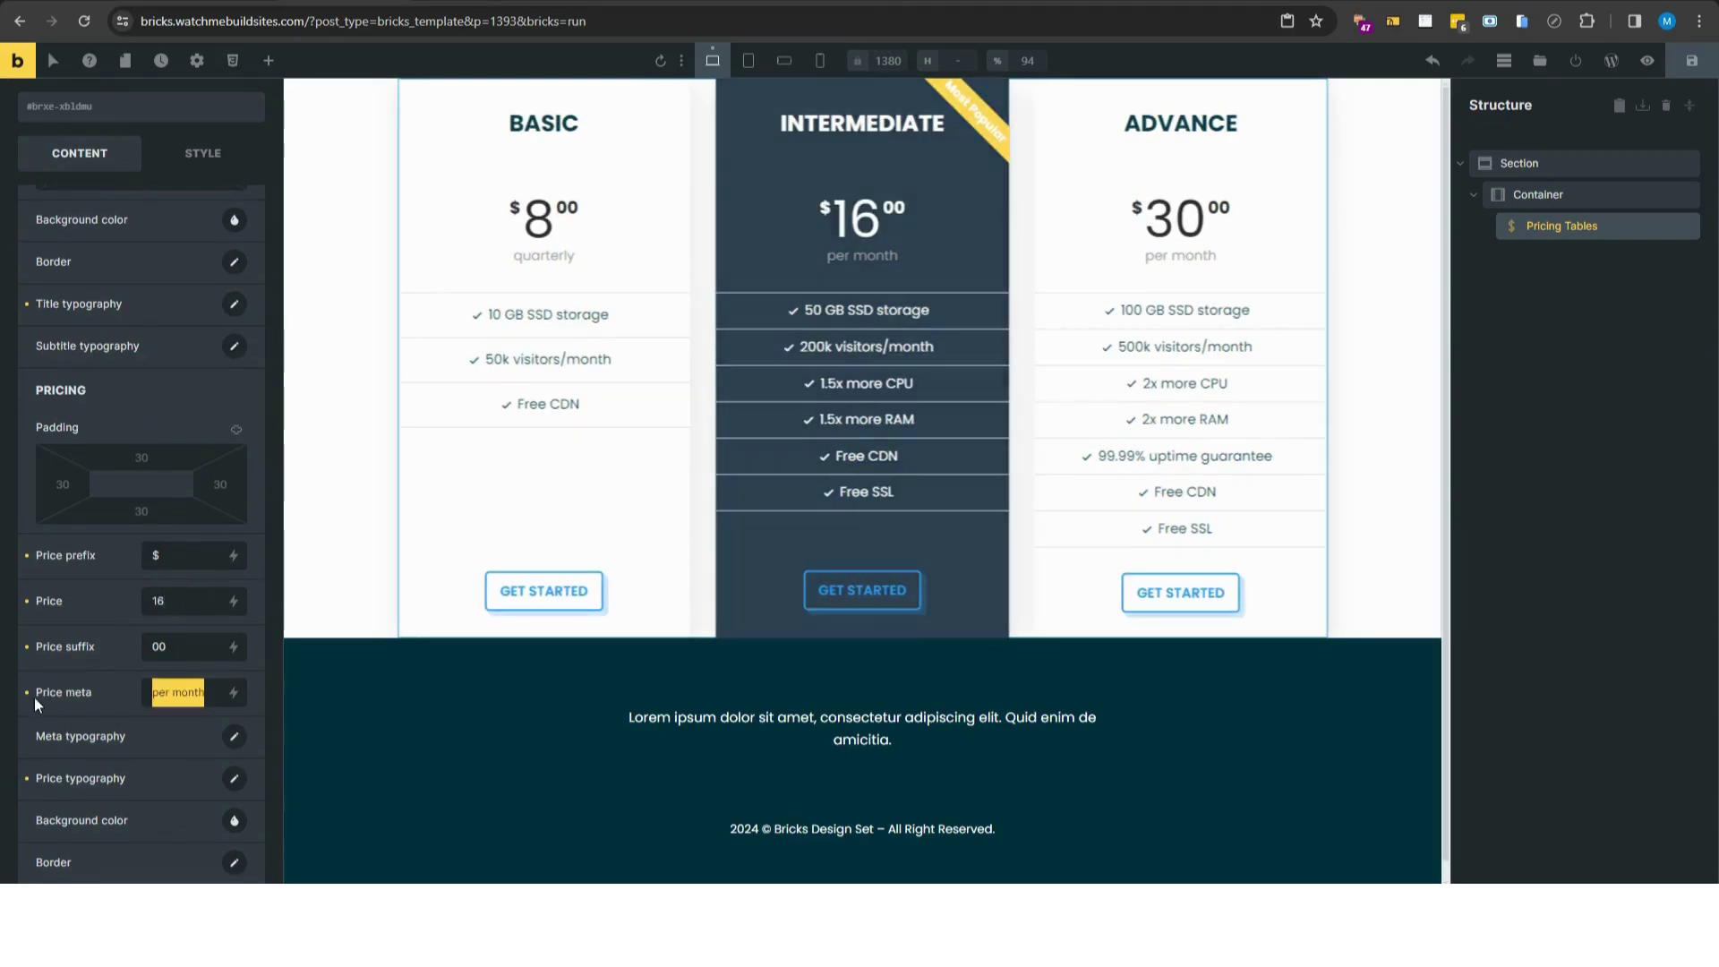
text(quar)
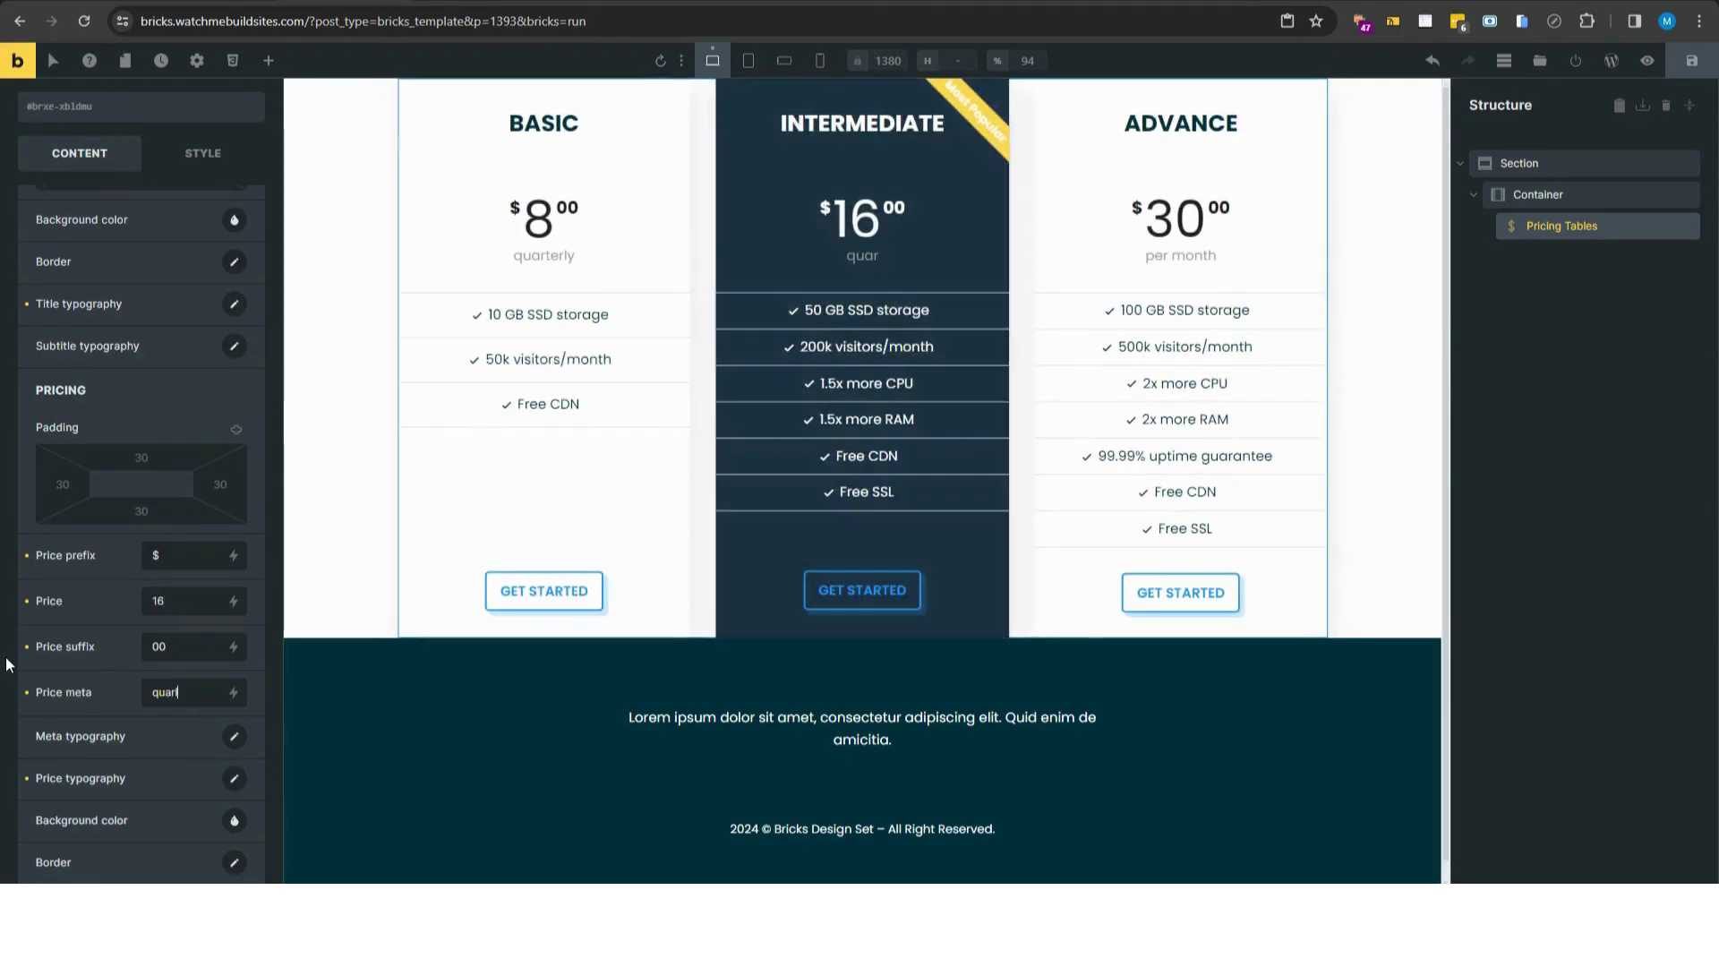
text(terly)
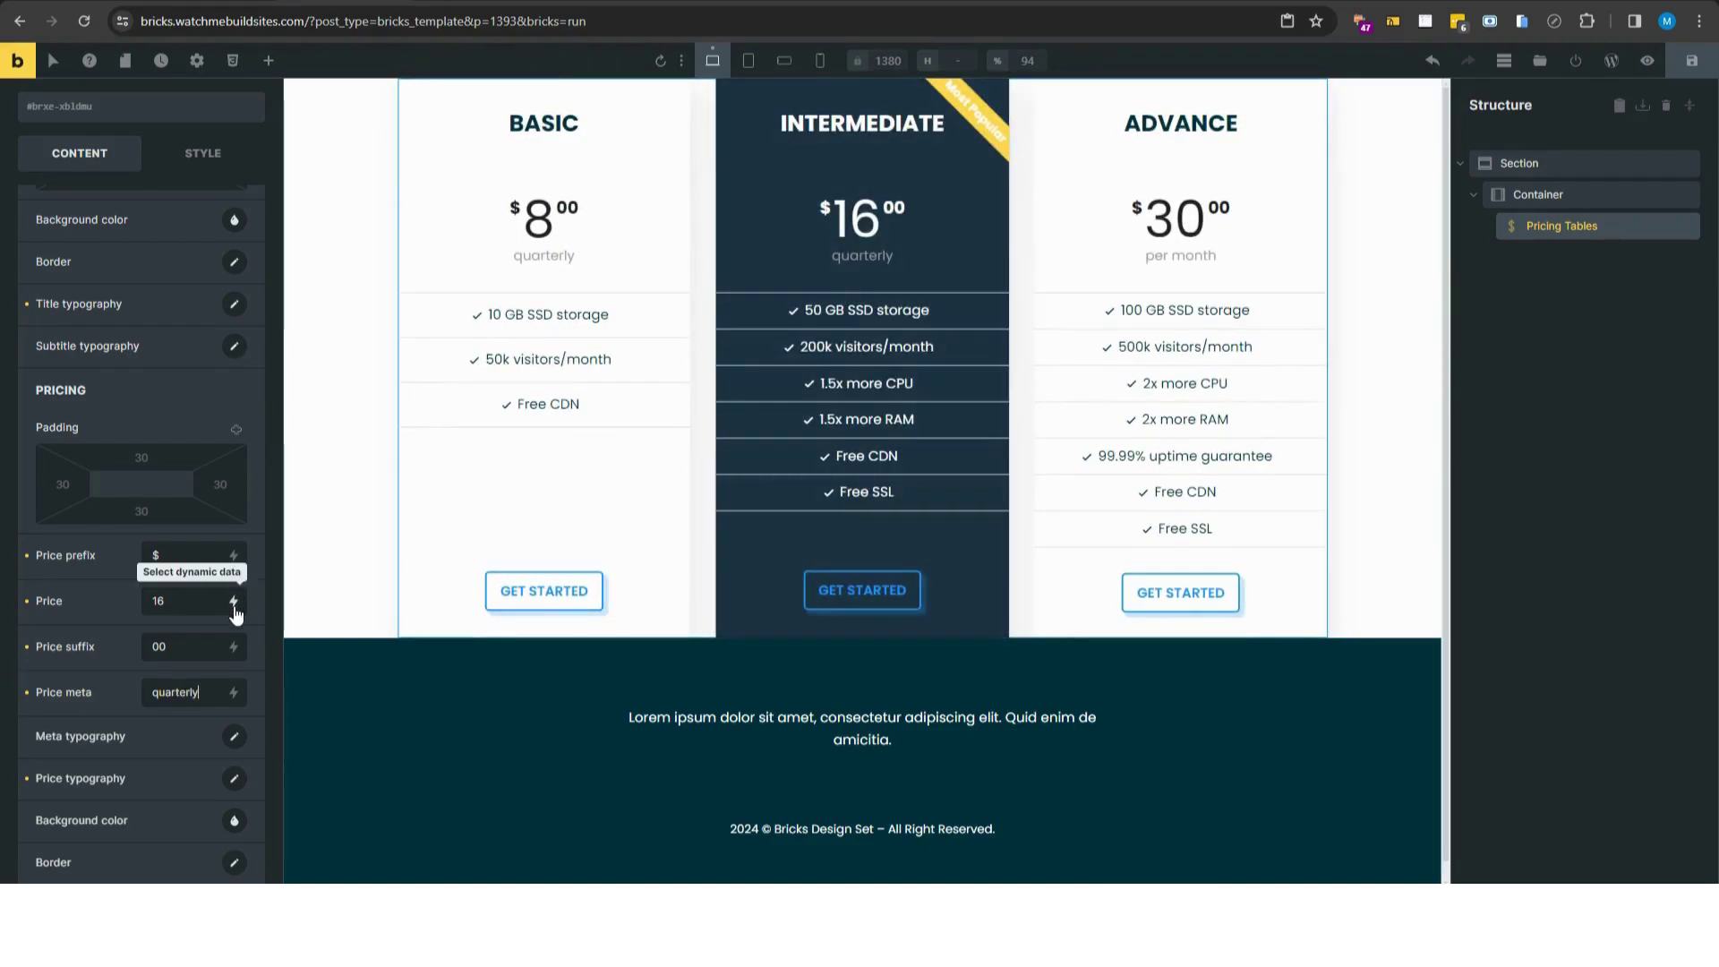
Step: Set the ADVANCE plan to $24 quarterly
scroll(151, 611, down, 6)
scroll(152, 609, down, 8)
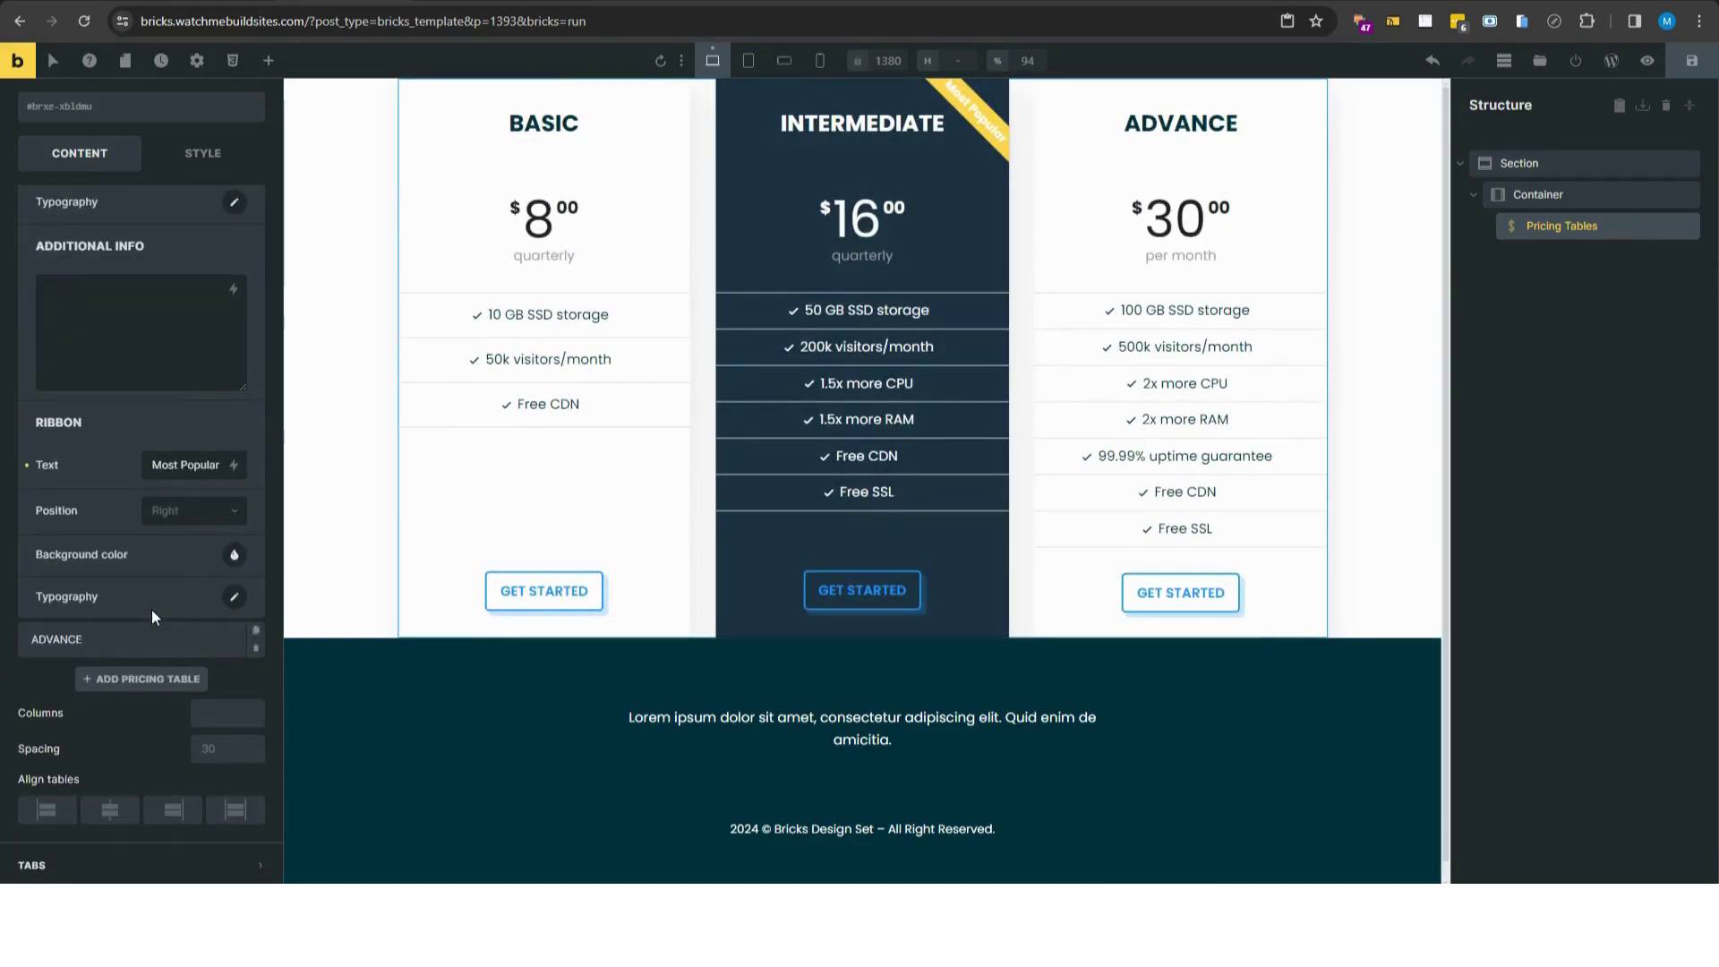
click(112, 653)
double_click(160, 551)
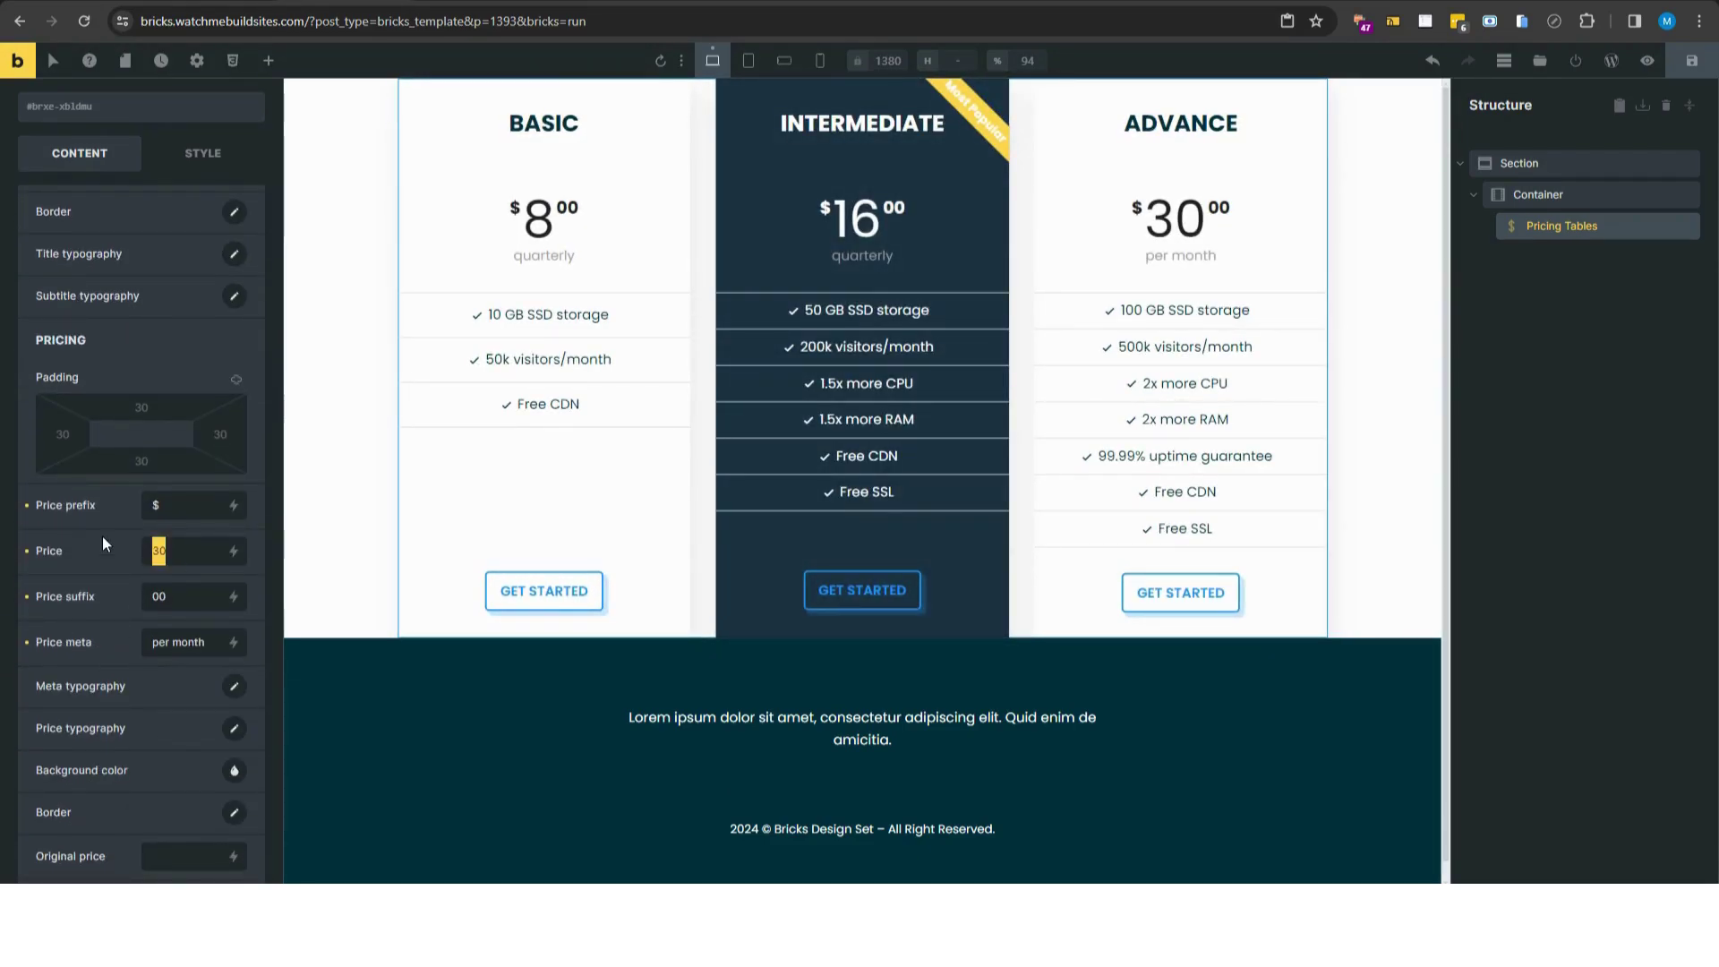
text(24)
triple_click(208, 637)
text(quarterly)
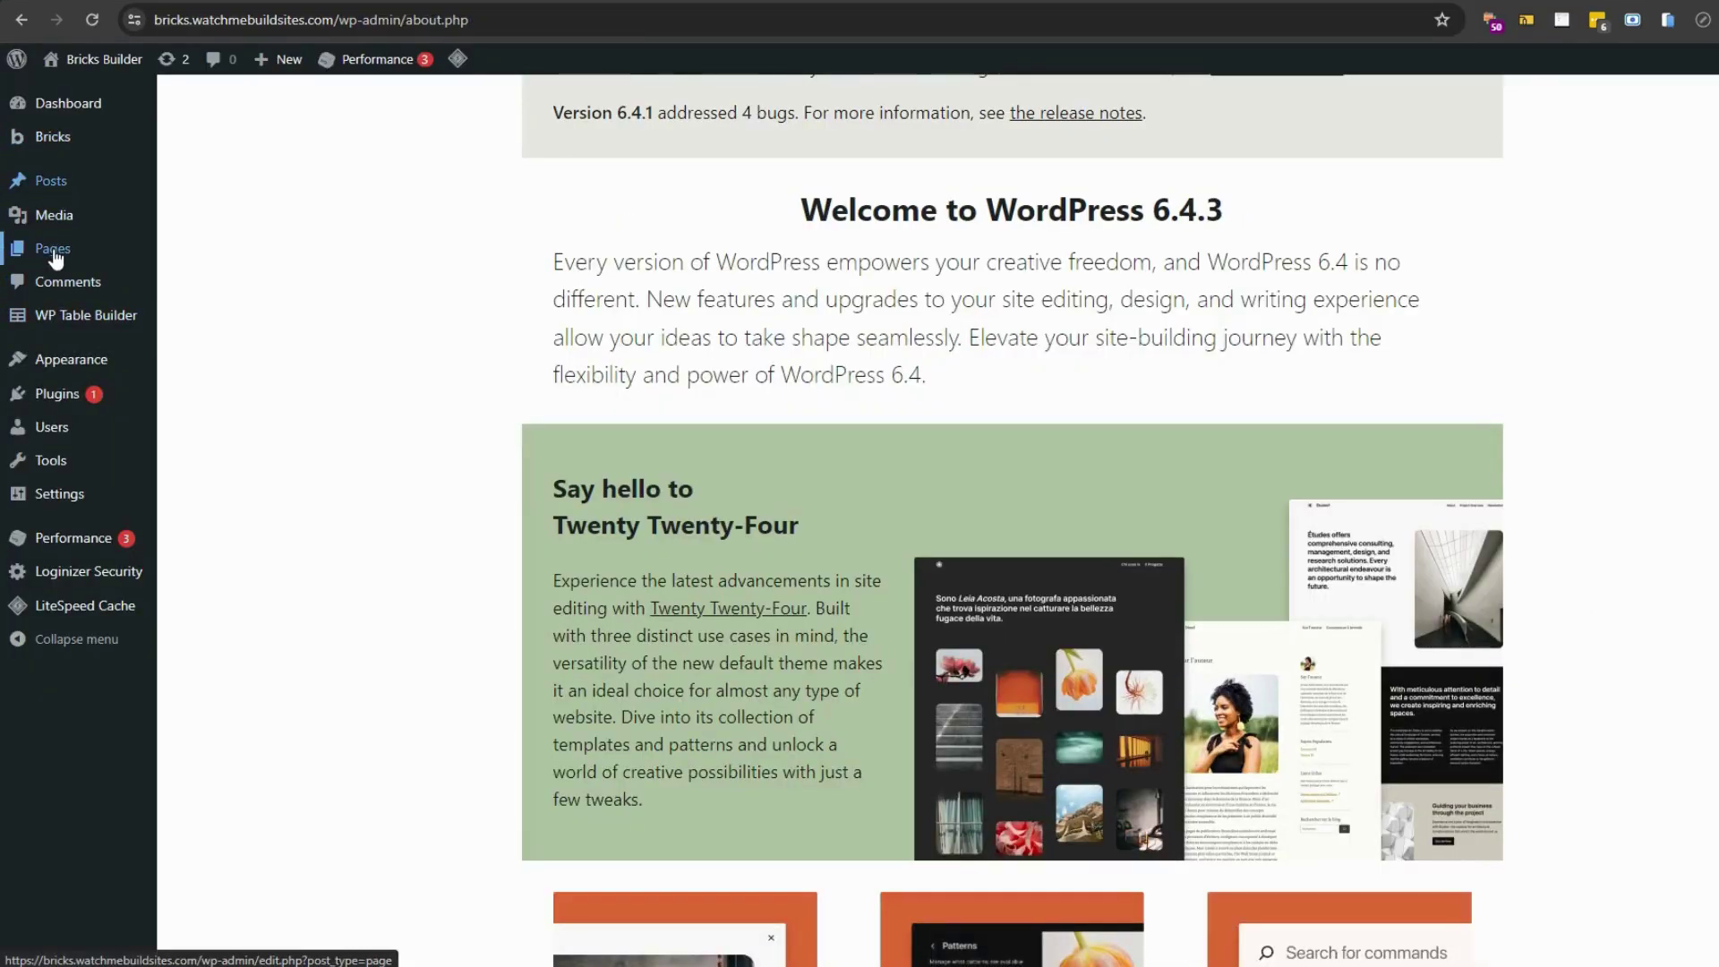
Step: Create a new WordPress page titled 'Toggle Pricing Table' and save it as a draft
mouse_move(107, 249)
click(207, 283)
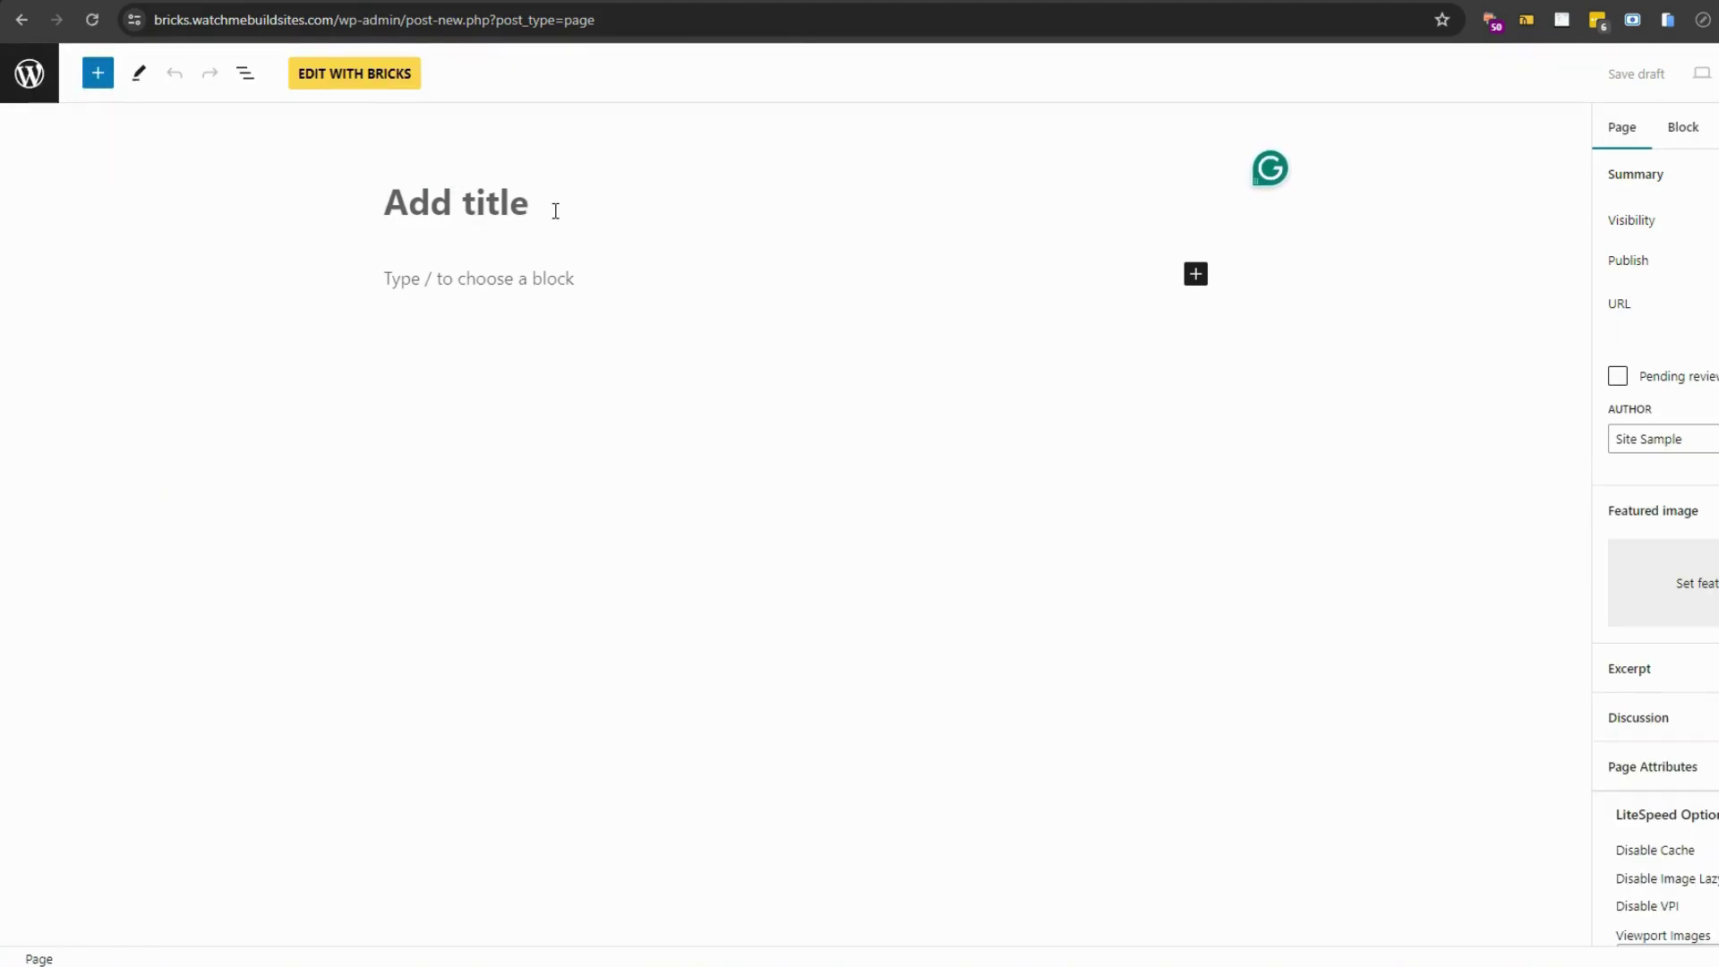
text(P)
key(BackSpace)
text(Toggle Pricing Table)
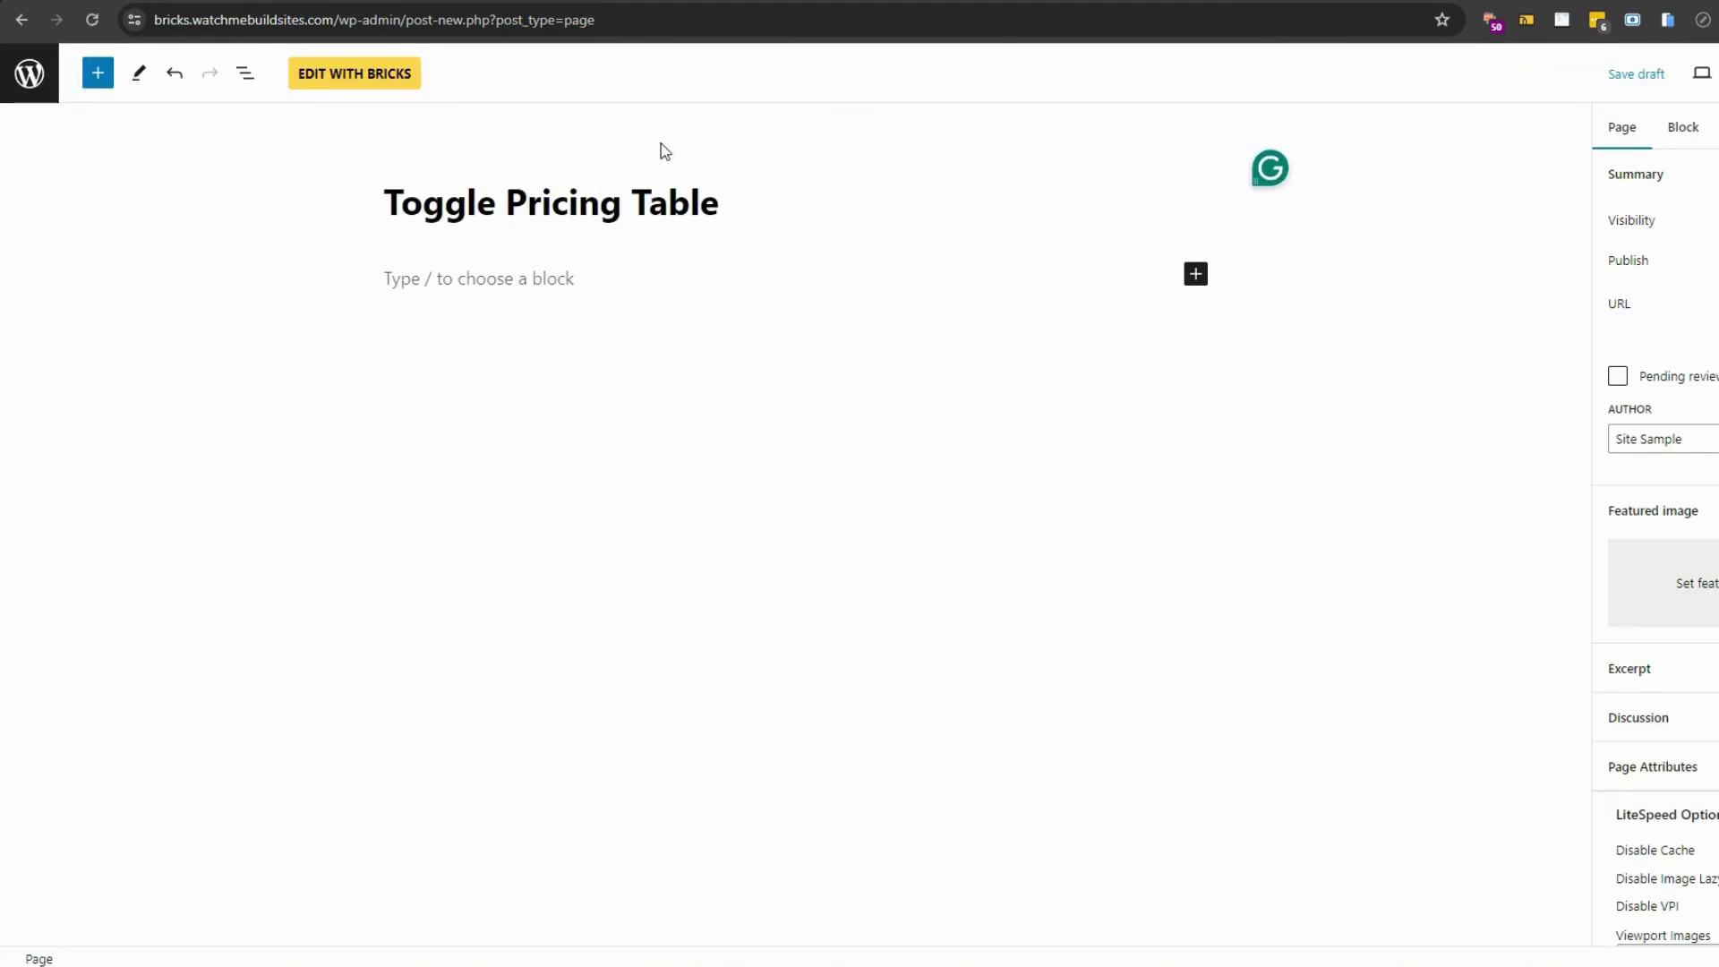
click(1637, 75)
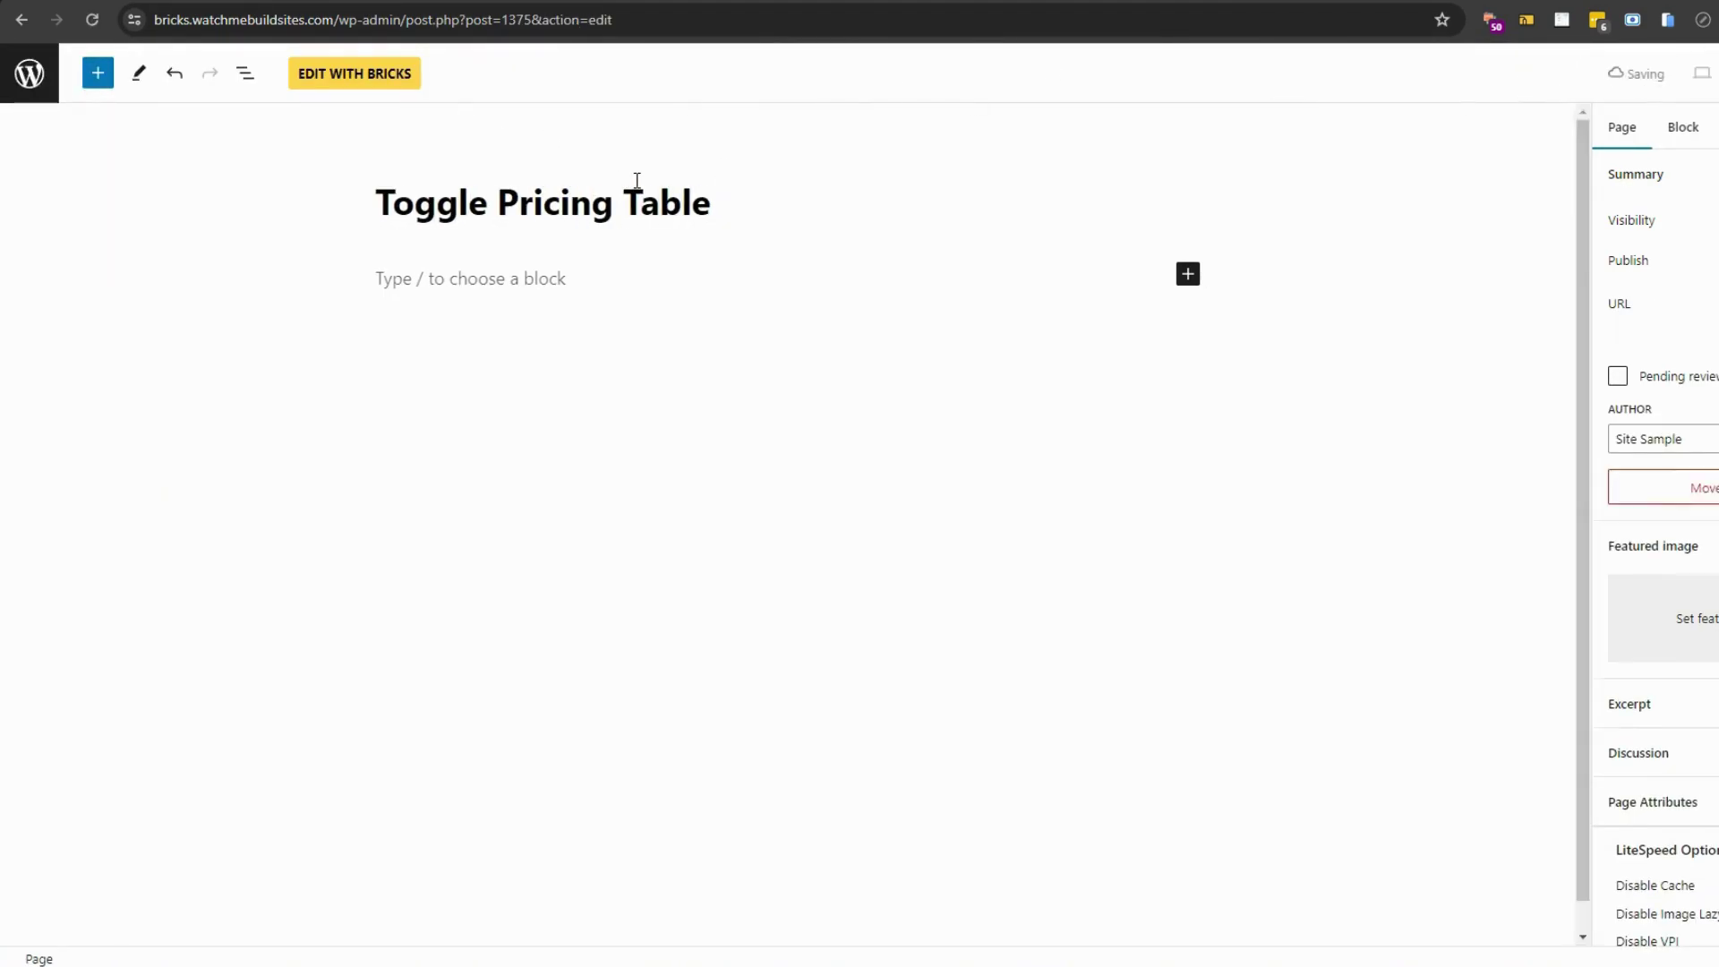
Step: Add a section holding an h2 heading that reads 'My Pricing'
click(377, 78)
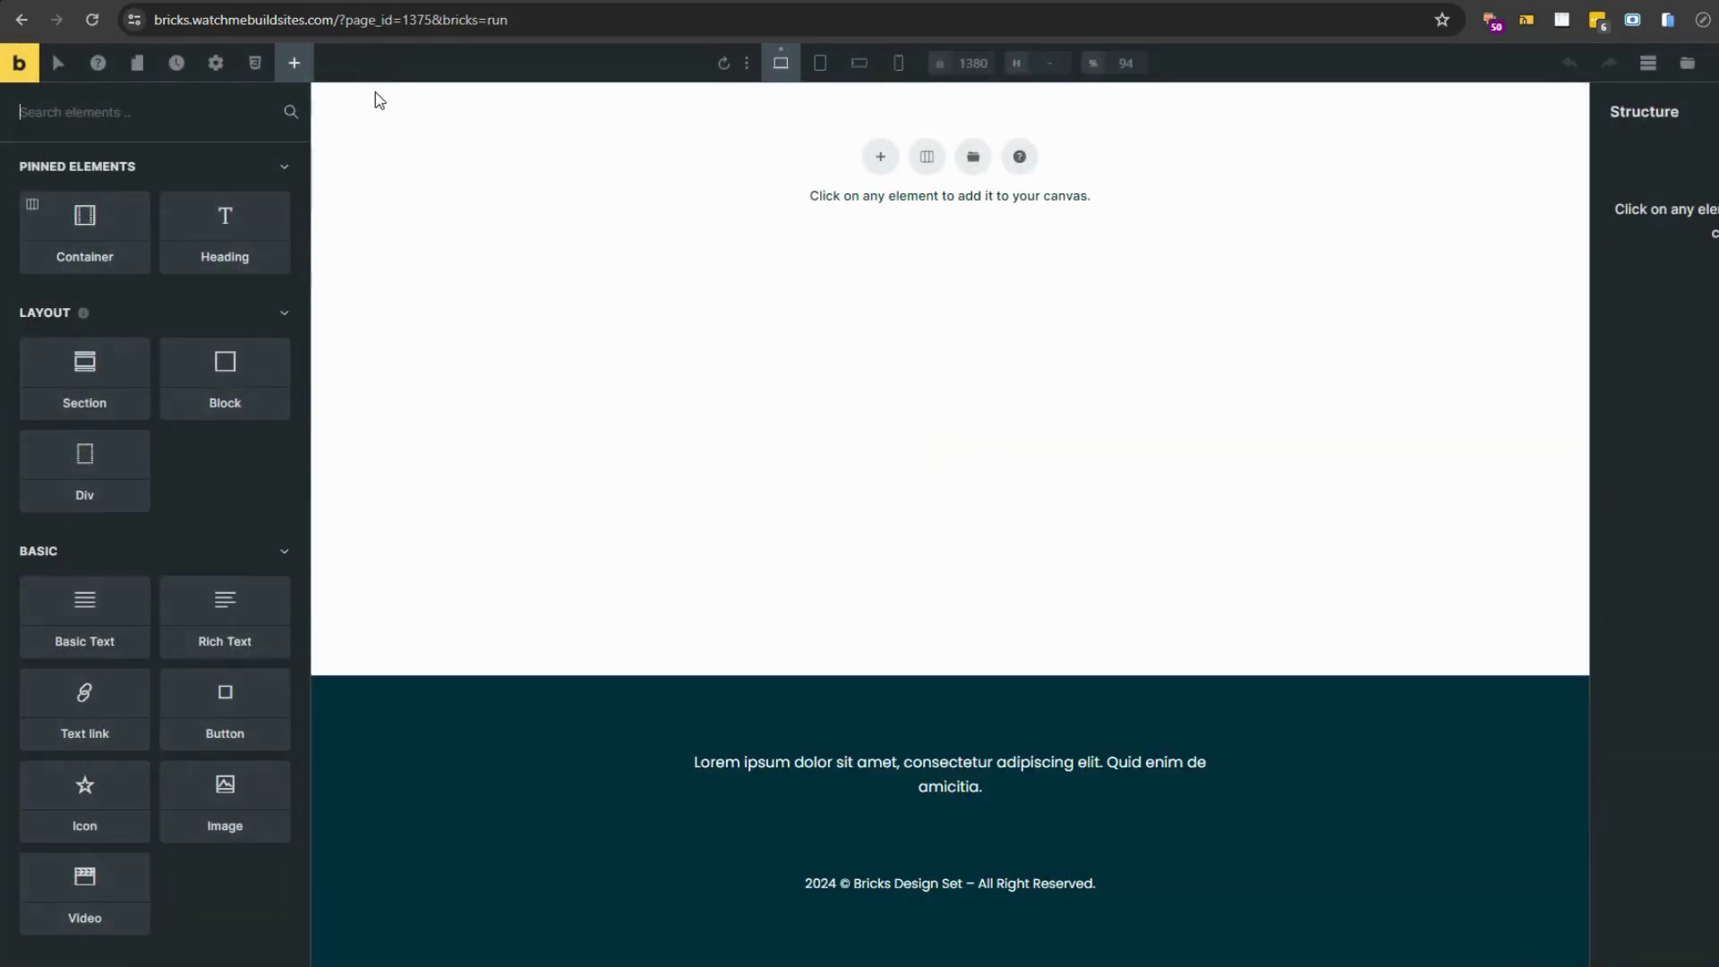
click(900, 172)
drag(225, 228, 761, 130)
double_click(507, 109)
triple_click(107, 262)
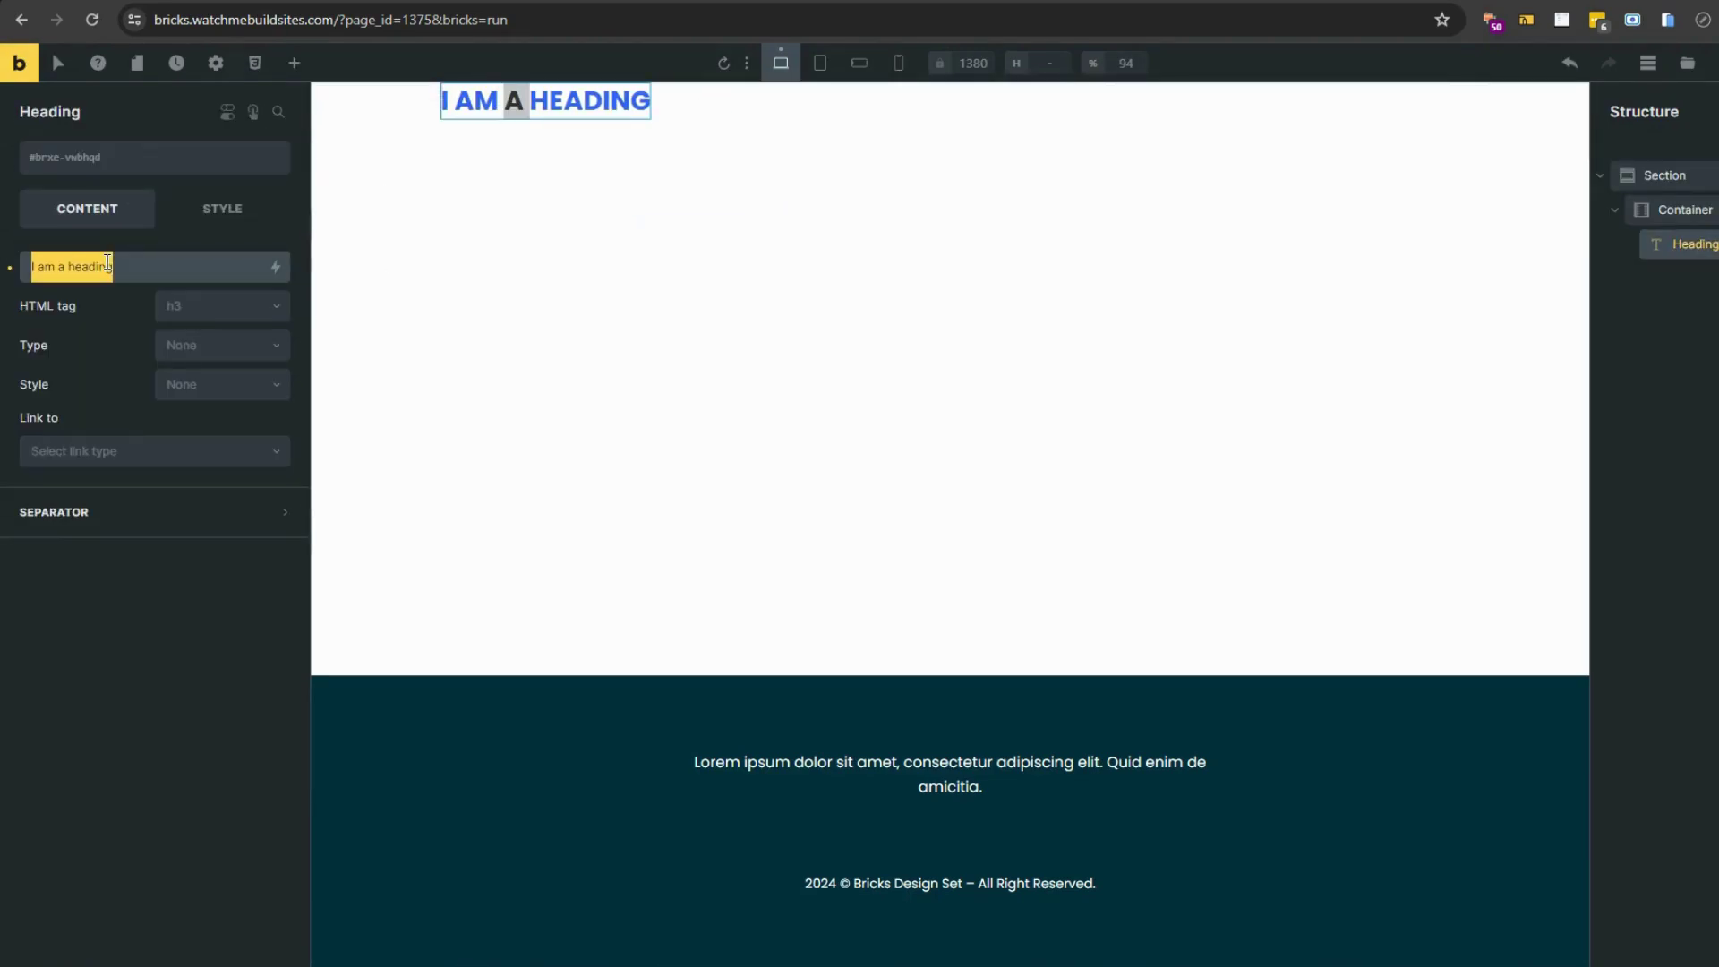
text(My Pricing)
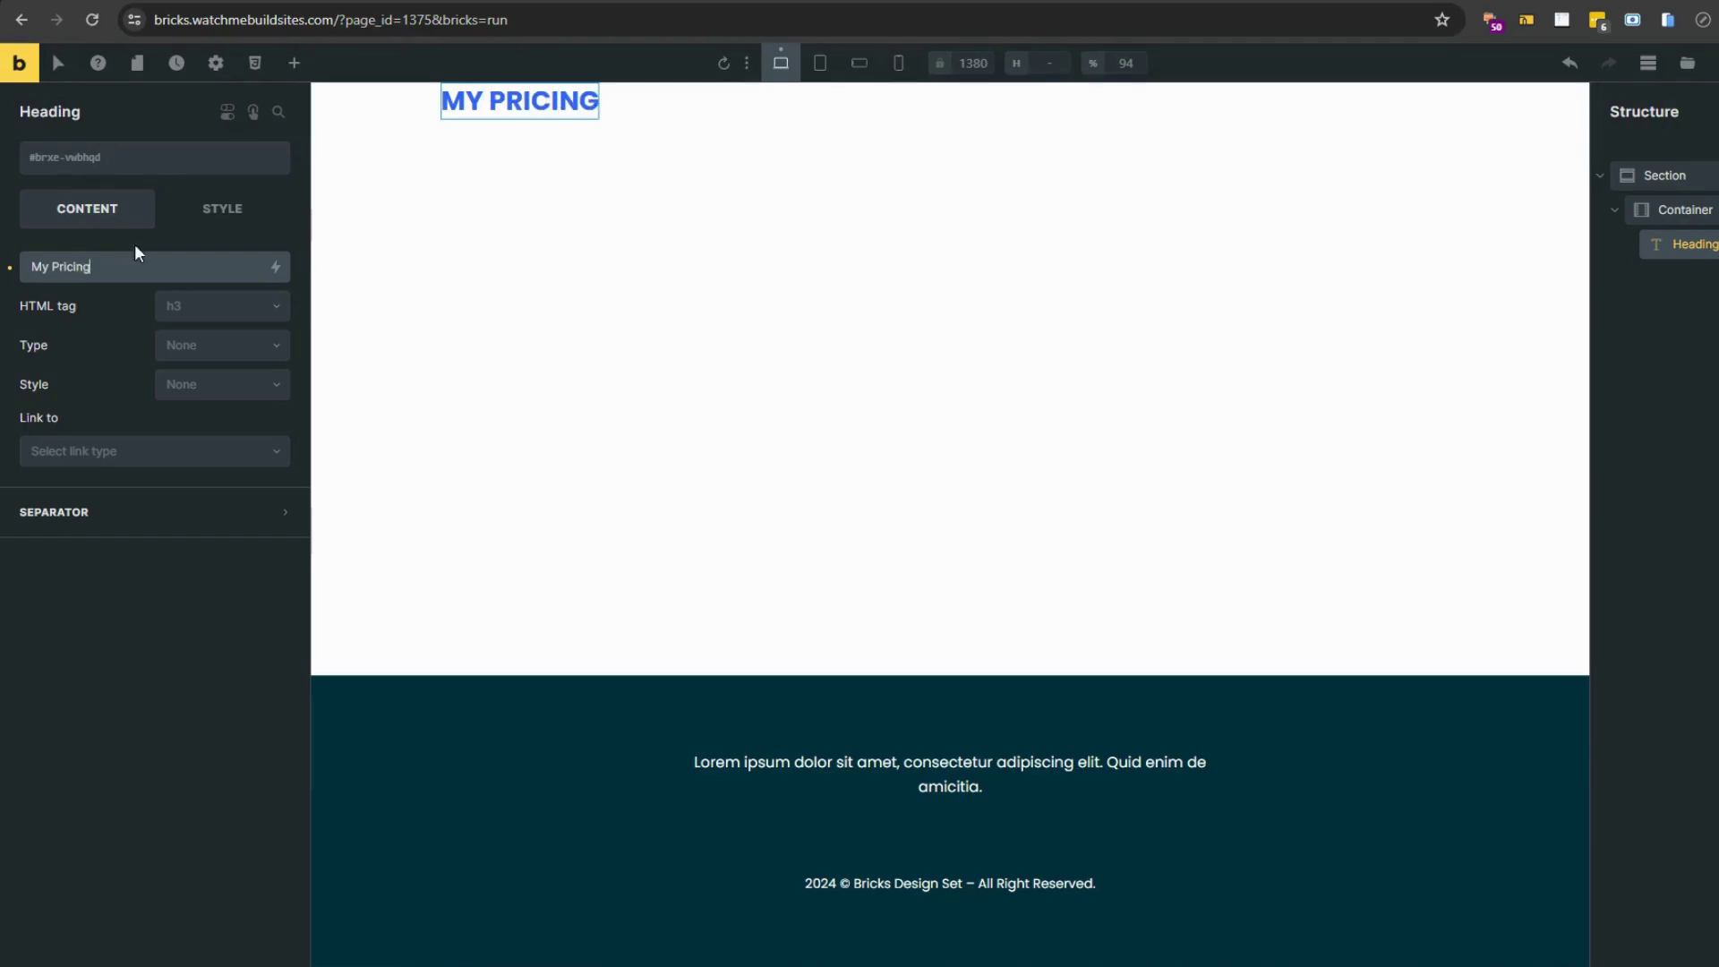
click(222, 305)
click(207, 376)
Step: Centre the heading and give it a 10 top margin
click(222, 208)
click(207, 265)
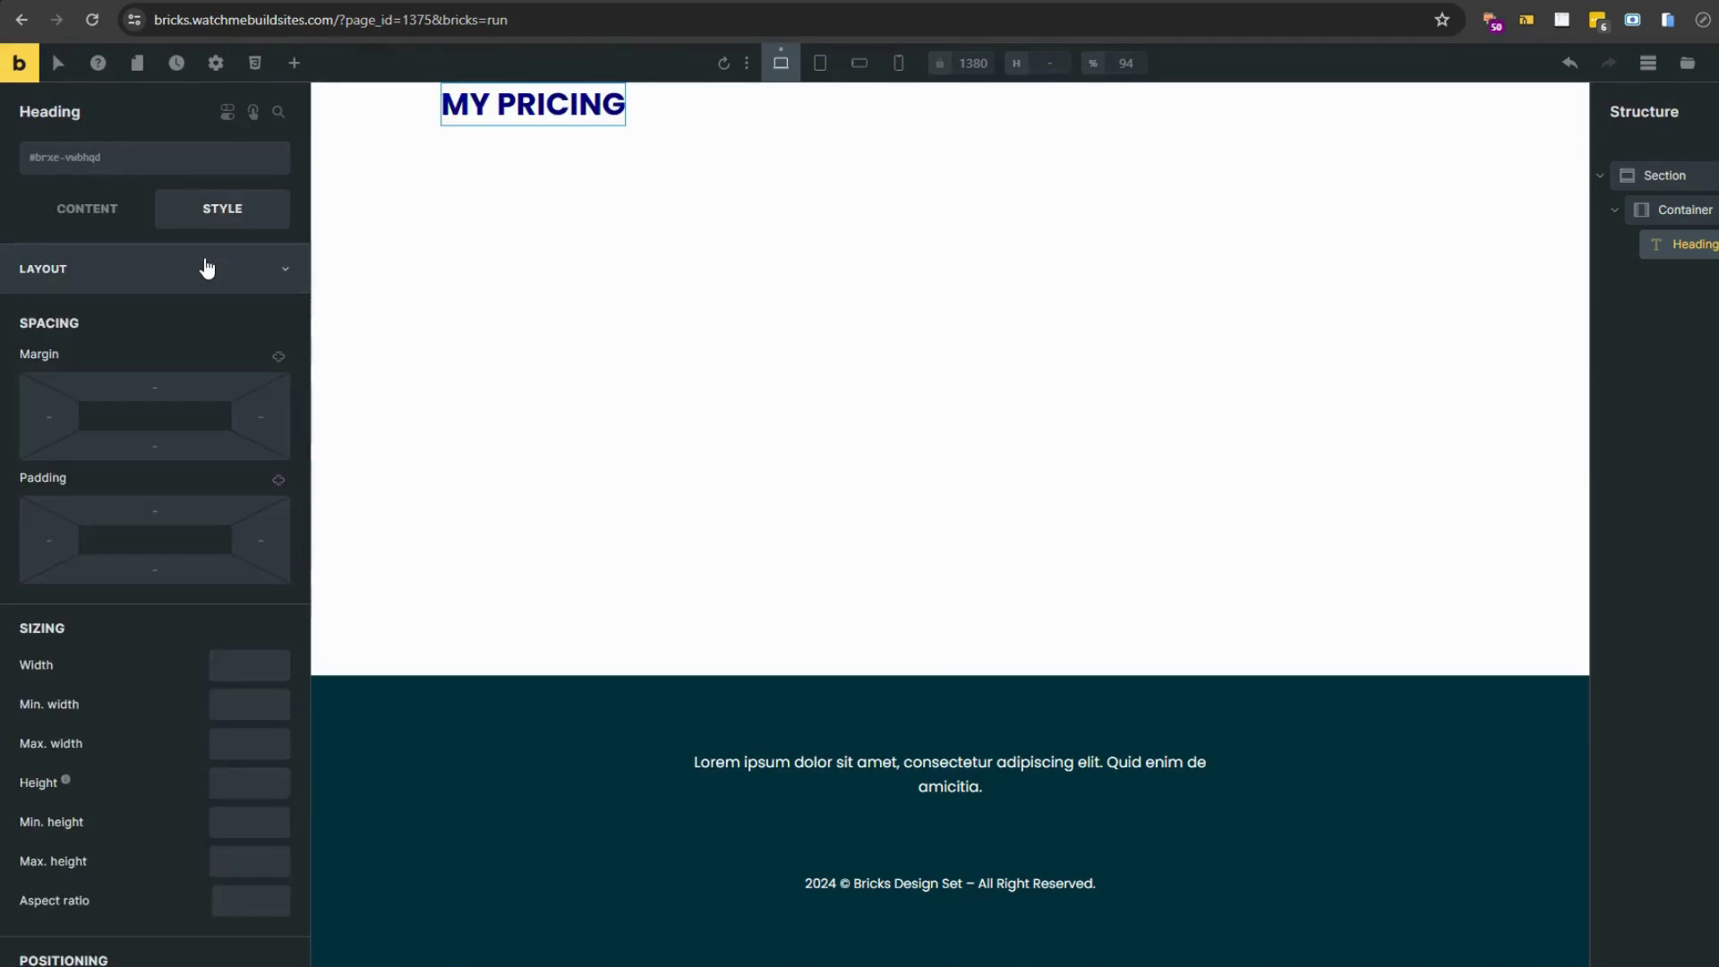
click(85, 213)
click(157, 515)
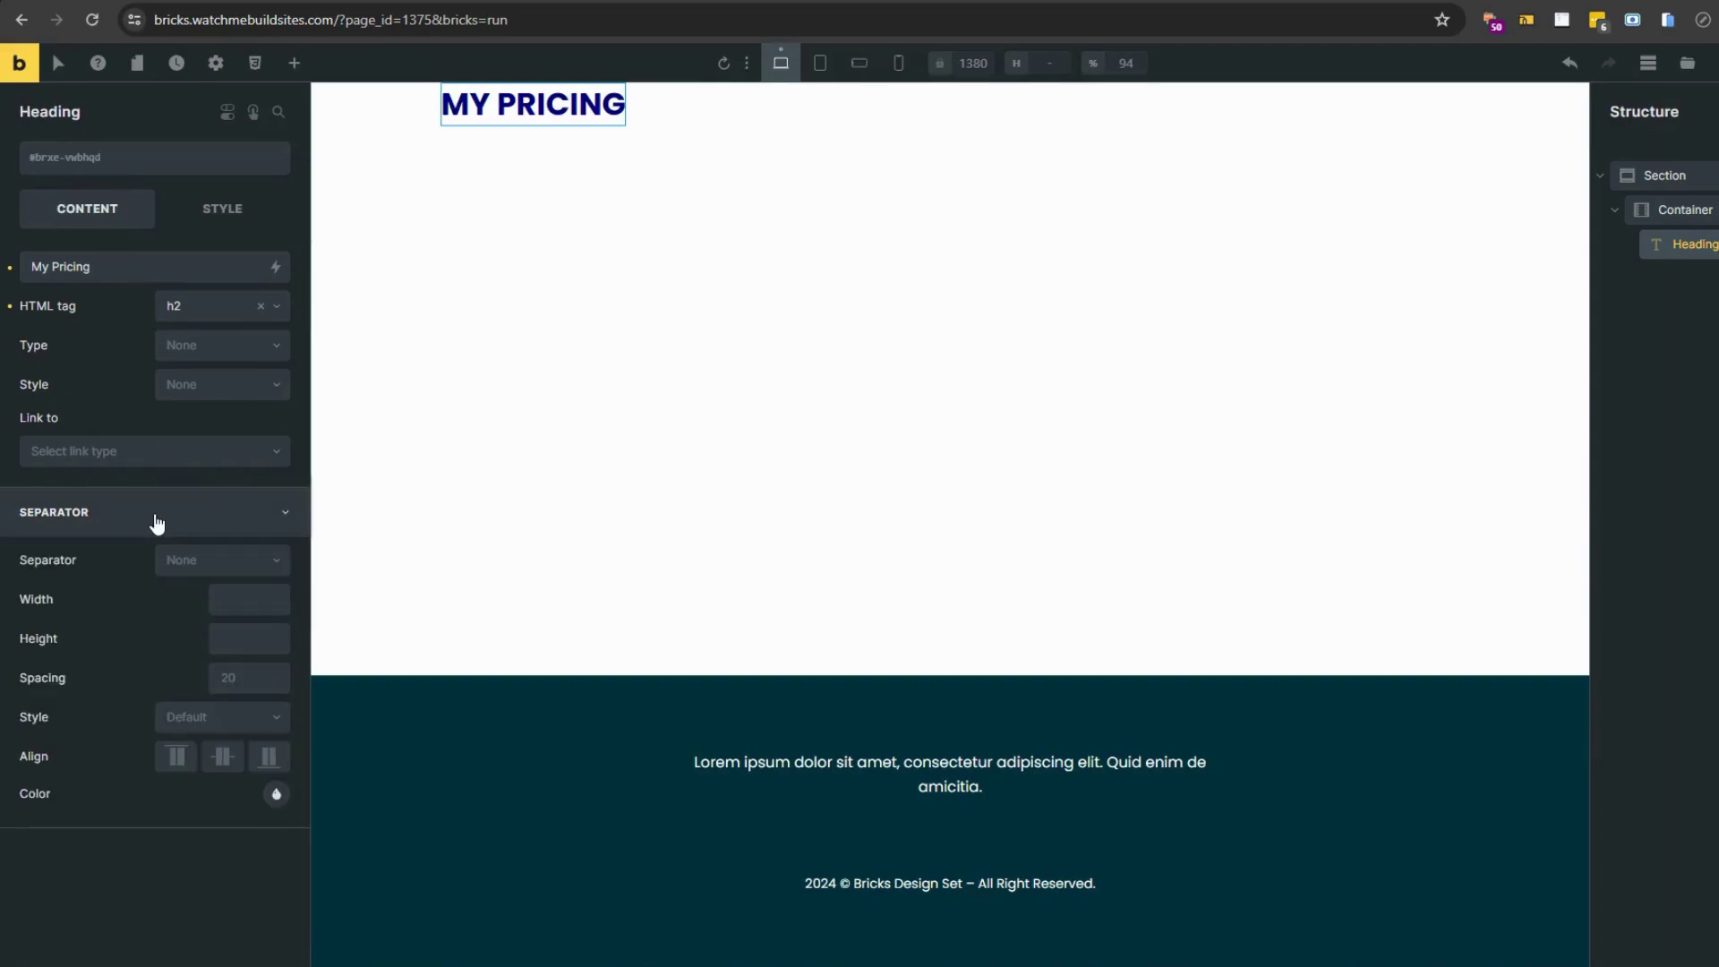
click(222, 208)
scroll(143, 582, down, 5)
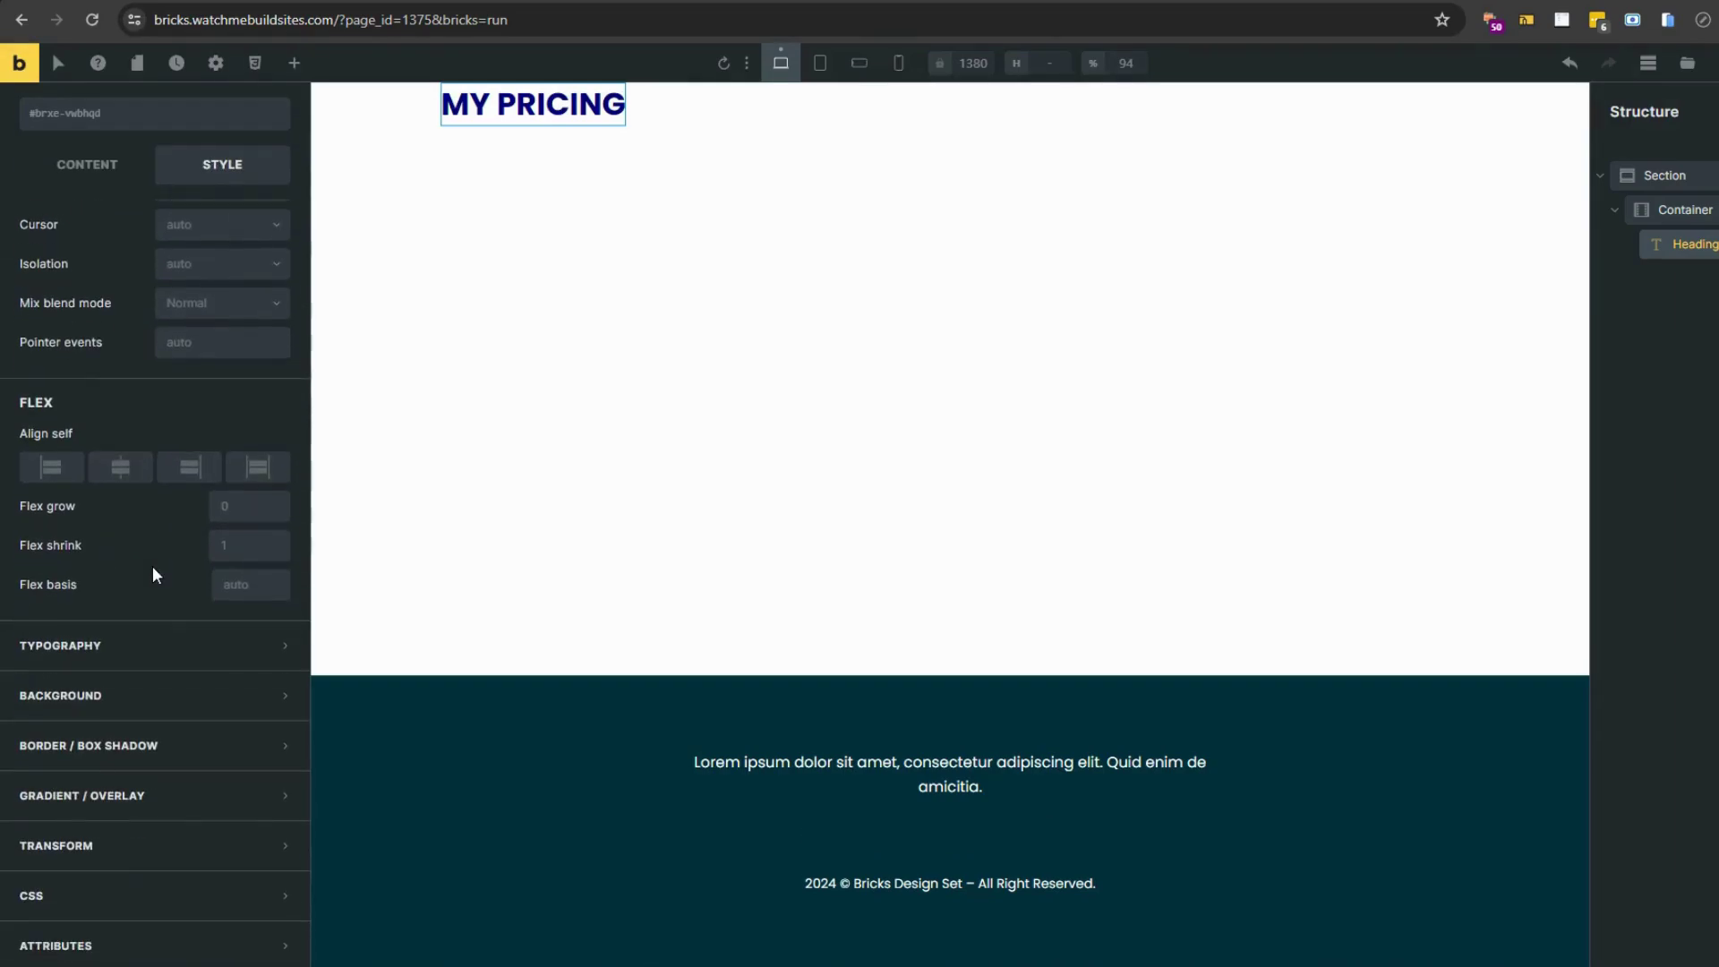
click(131, 467)
scroll(179, 358, up, 10)
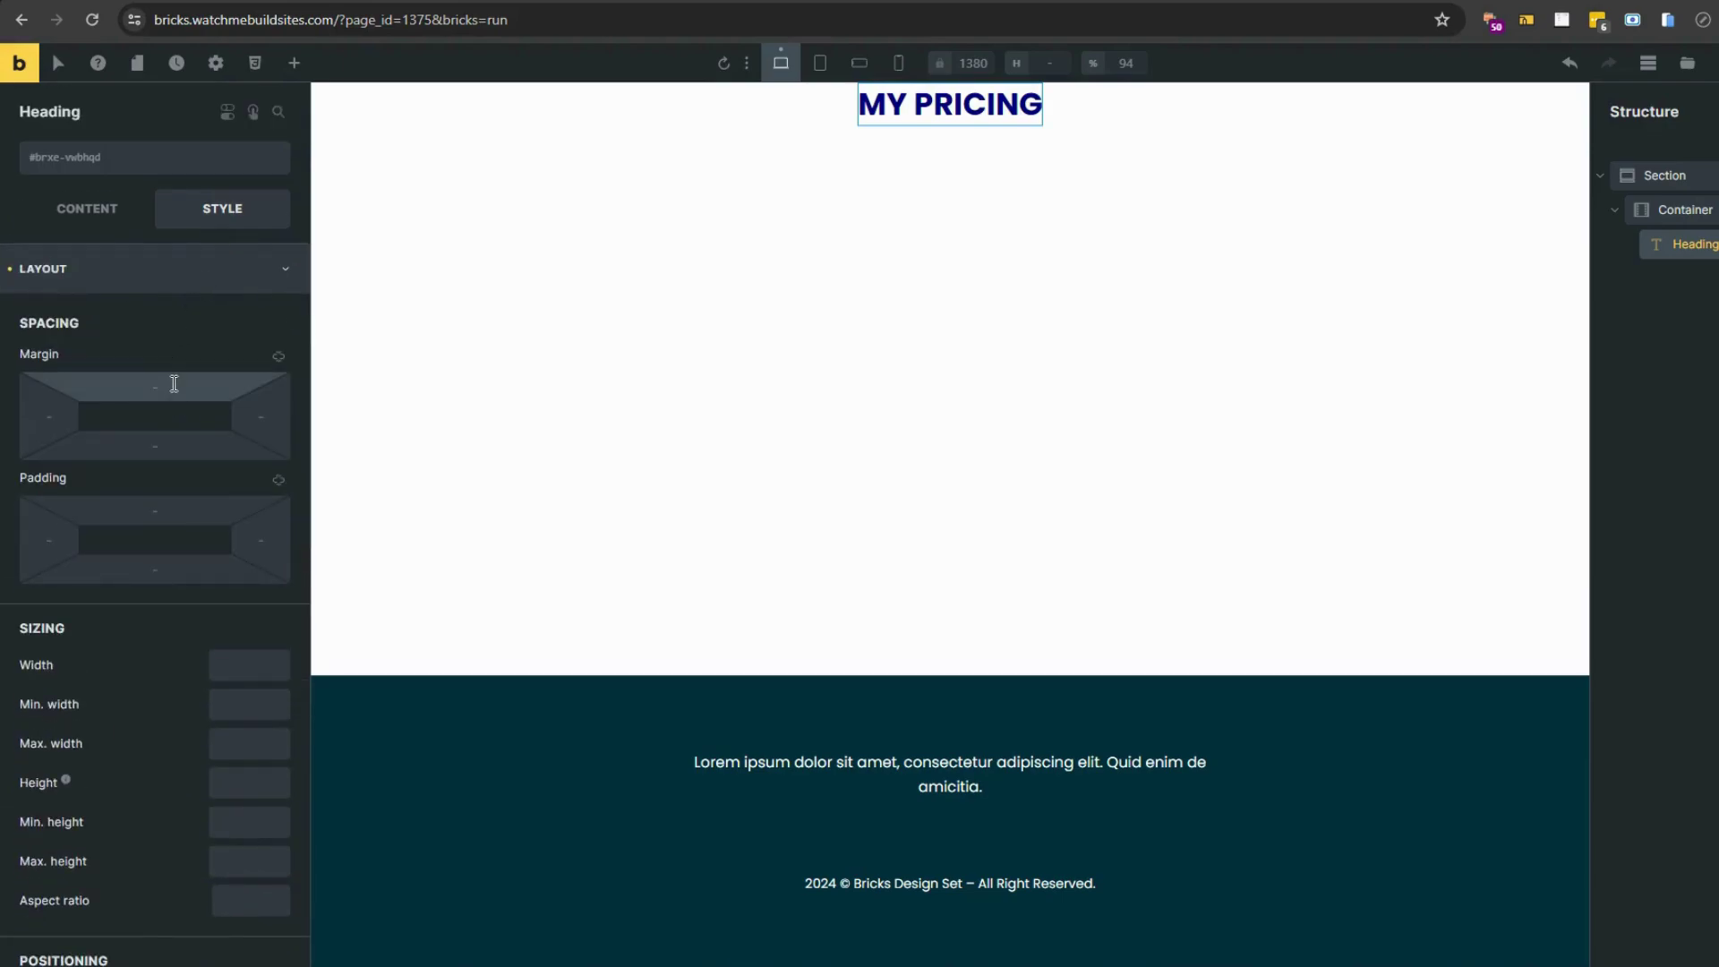
click(168, 389)
text(10)
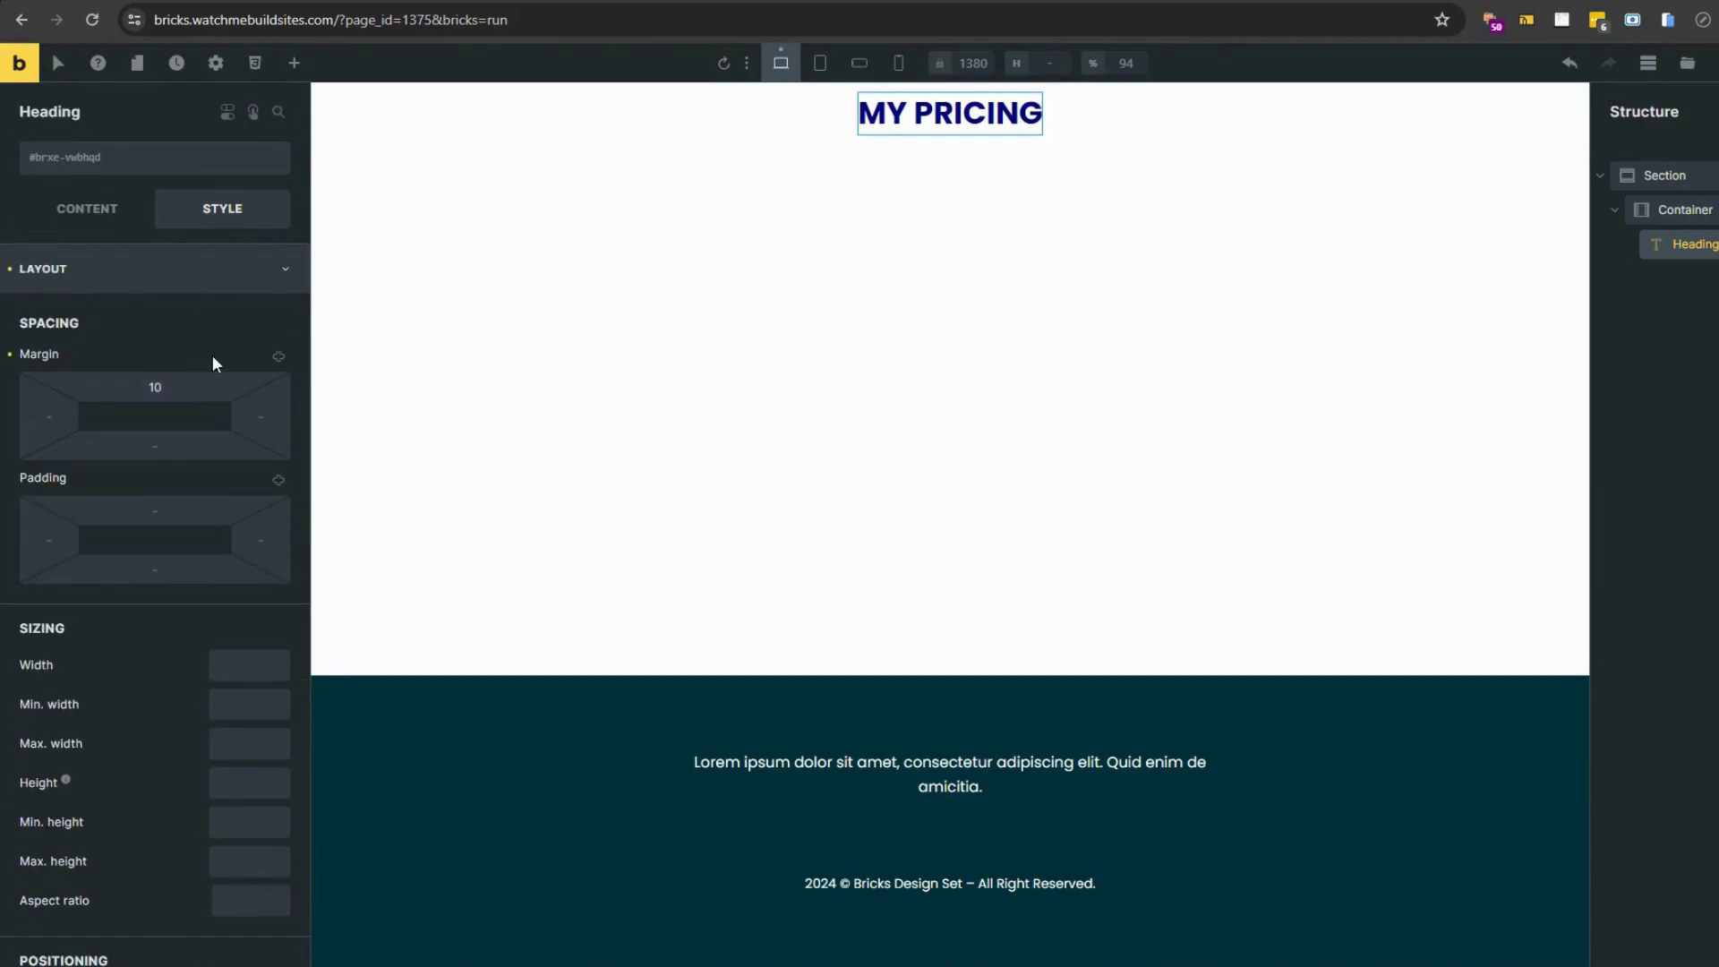
click(179, 440)
click(98, 215)
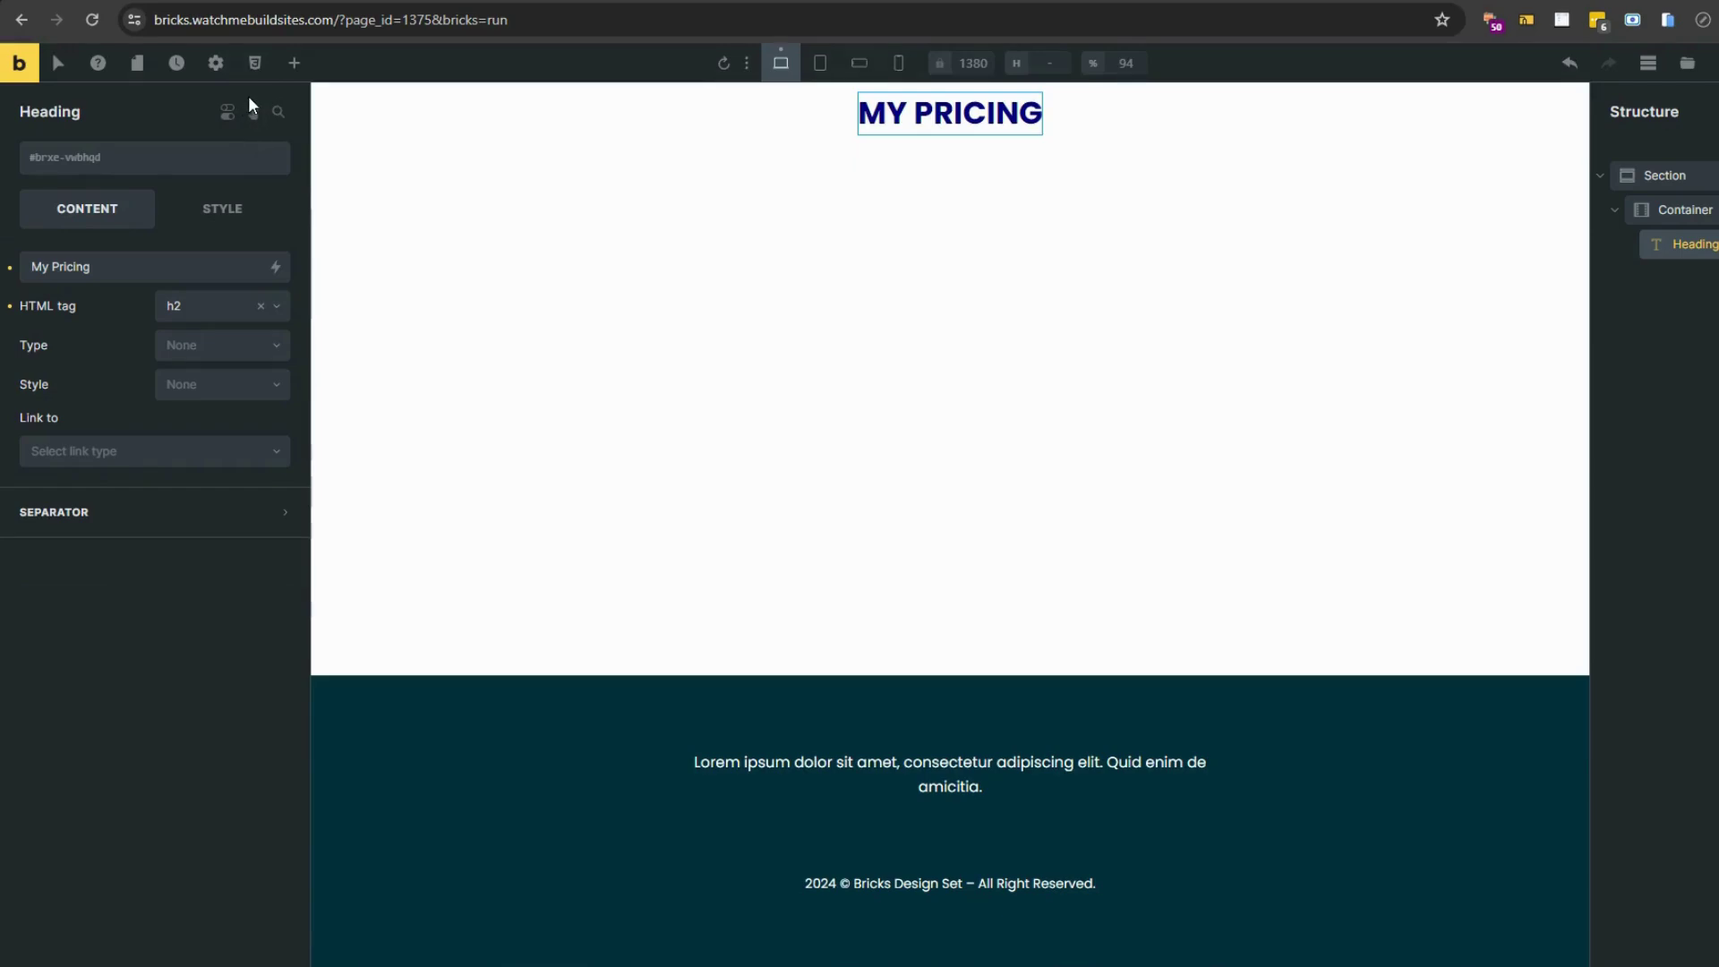
Step: Add a Content Toggle under the heading with its Monthly tab showing the Monthly template
click(294, 63)
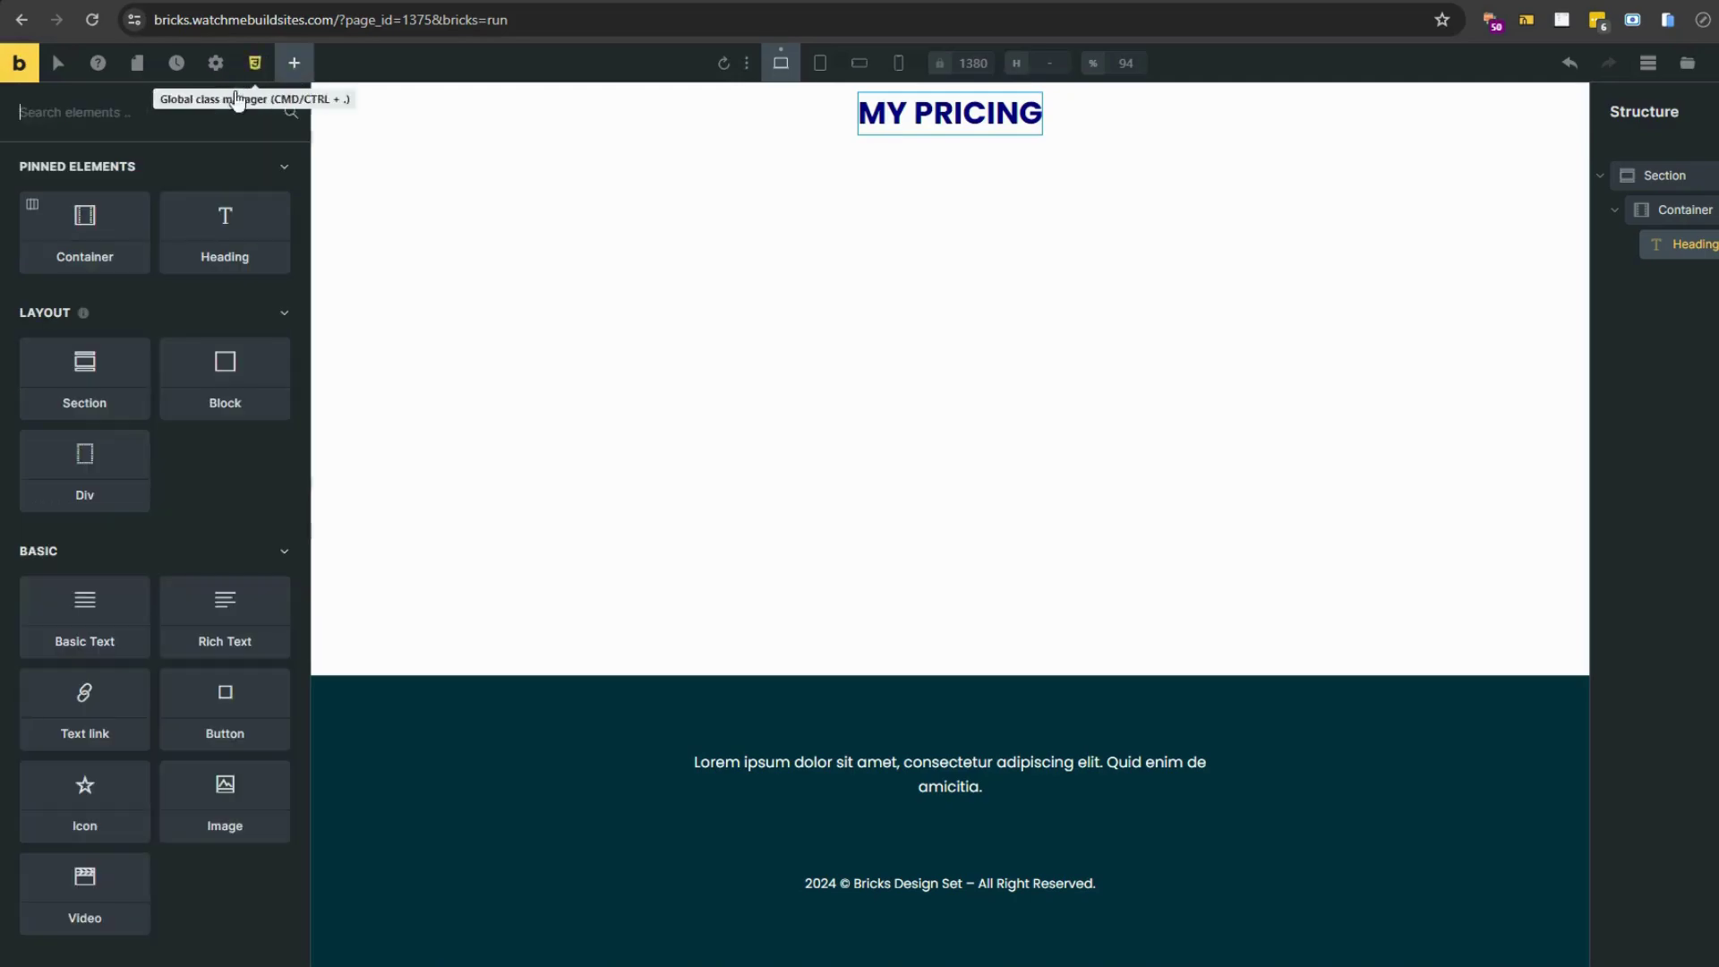
text(to)
drag(85, 385, 859, 143)
click(911, 169)
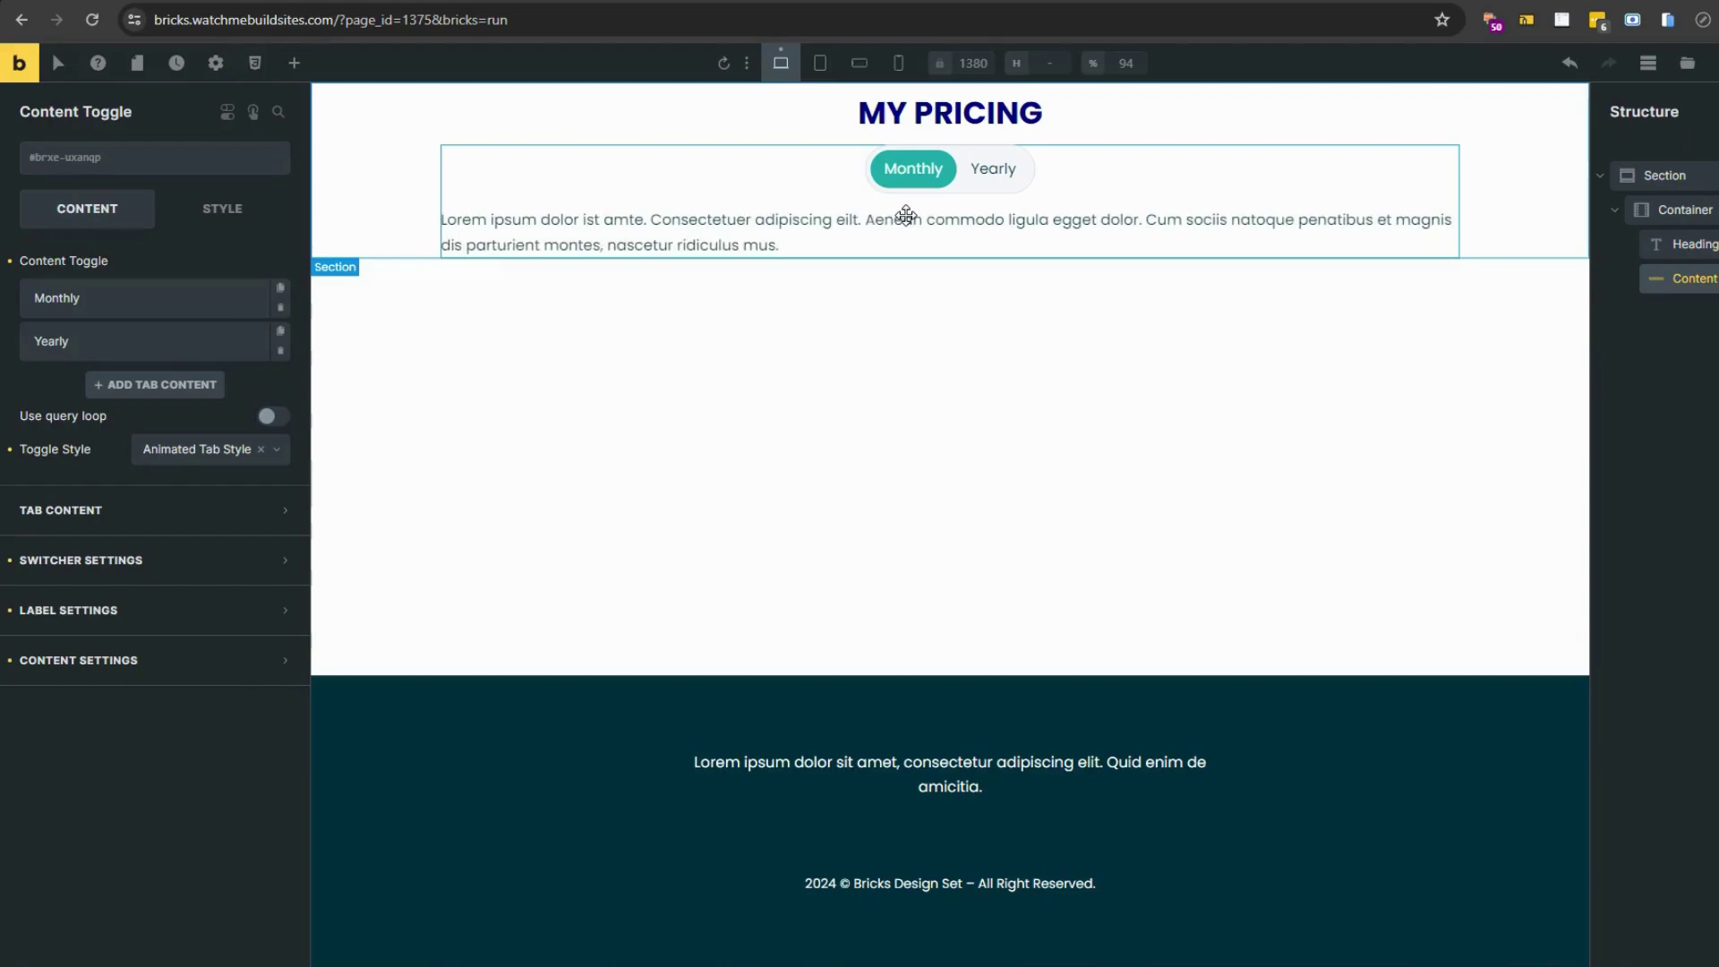
click(119, 298)
click(153, 426)
click(129, 488)
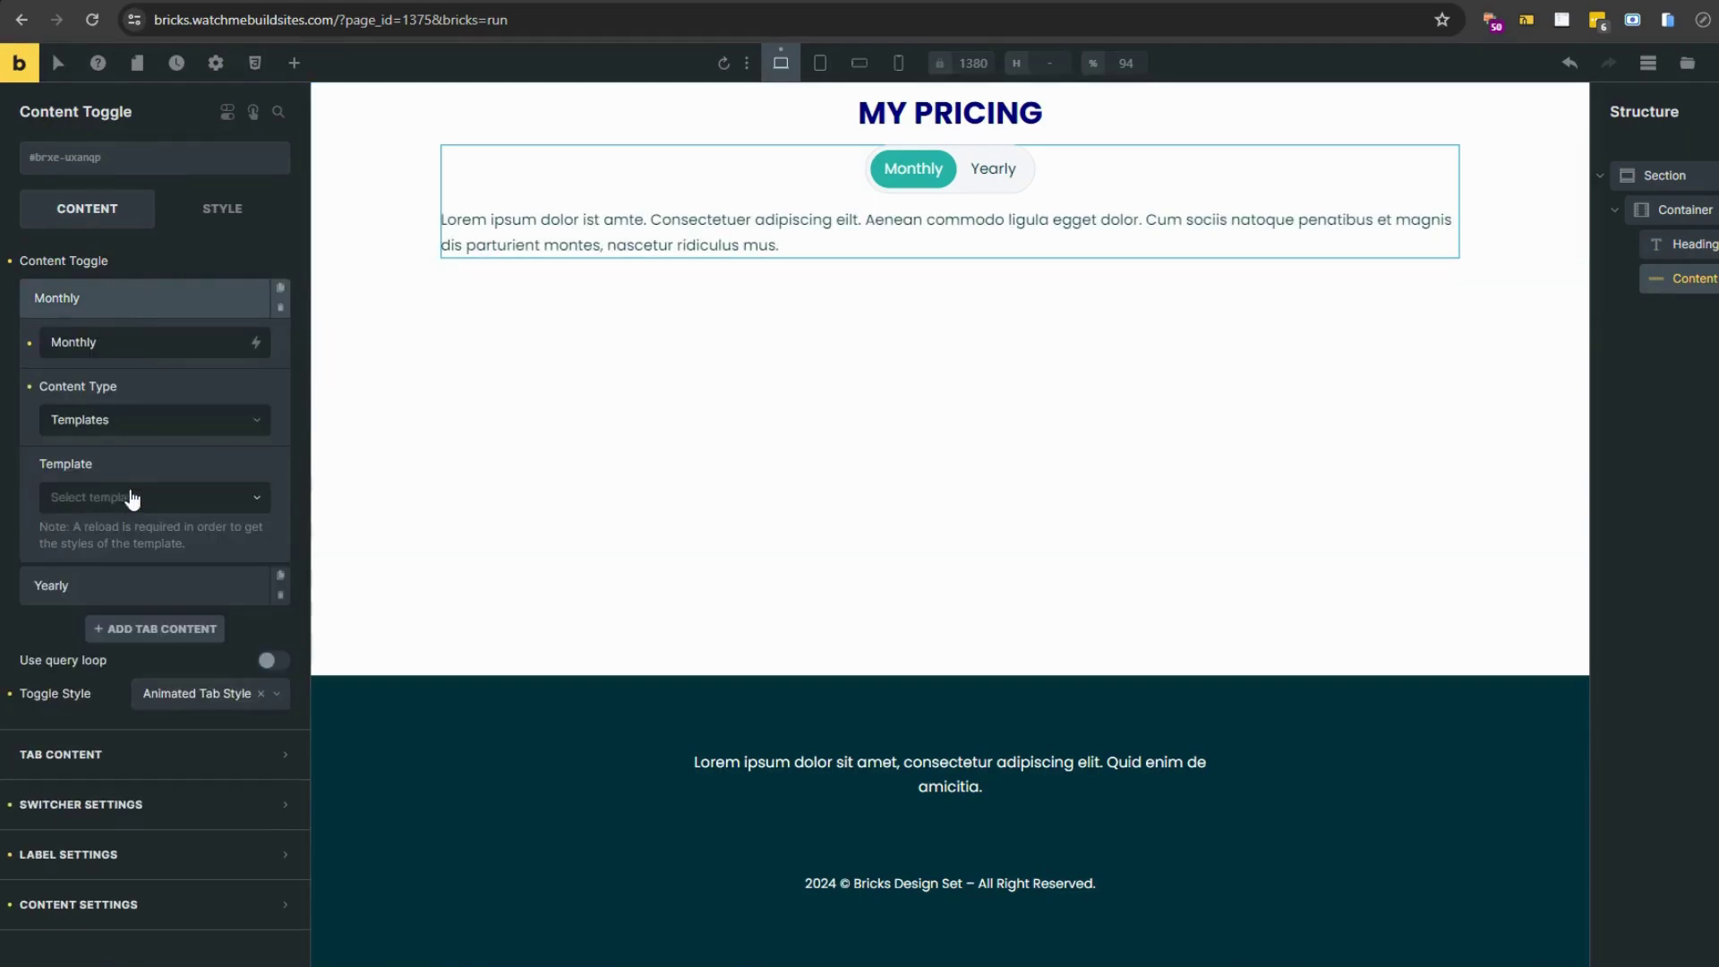
click(126, 499)
click(166, 810)
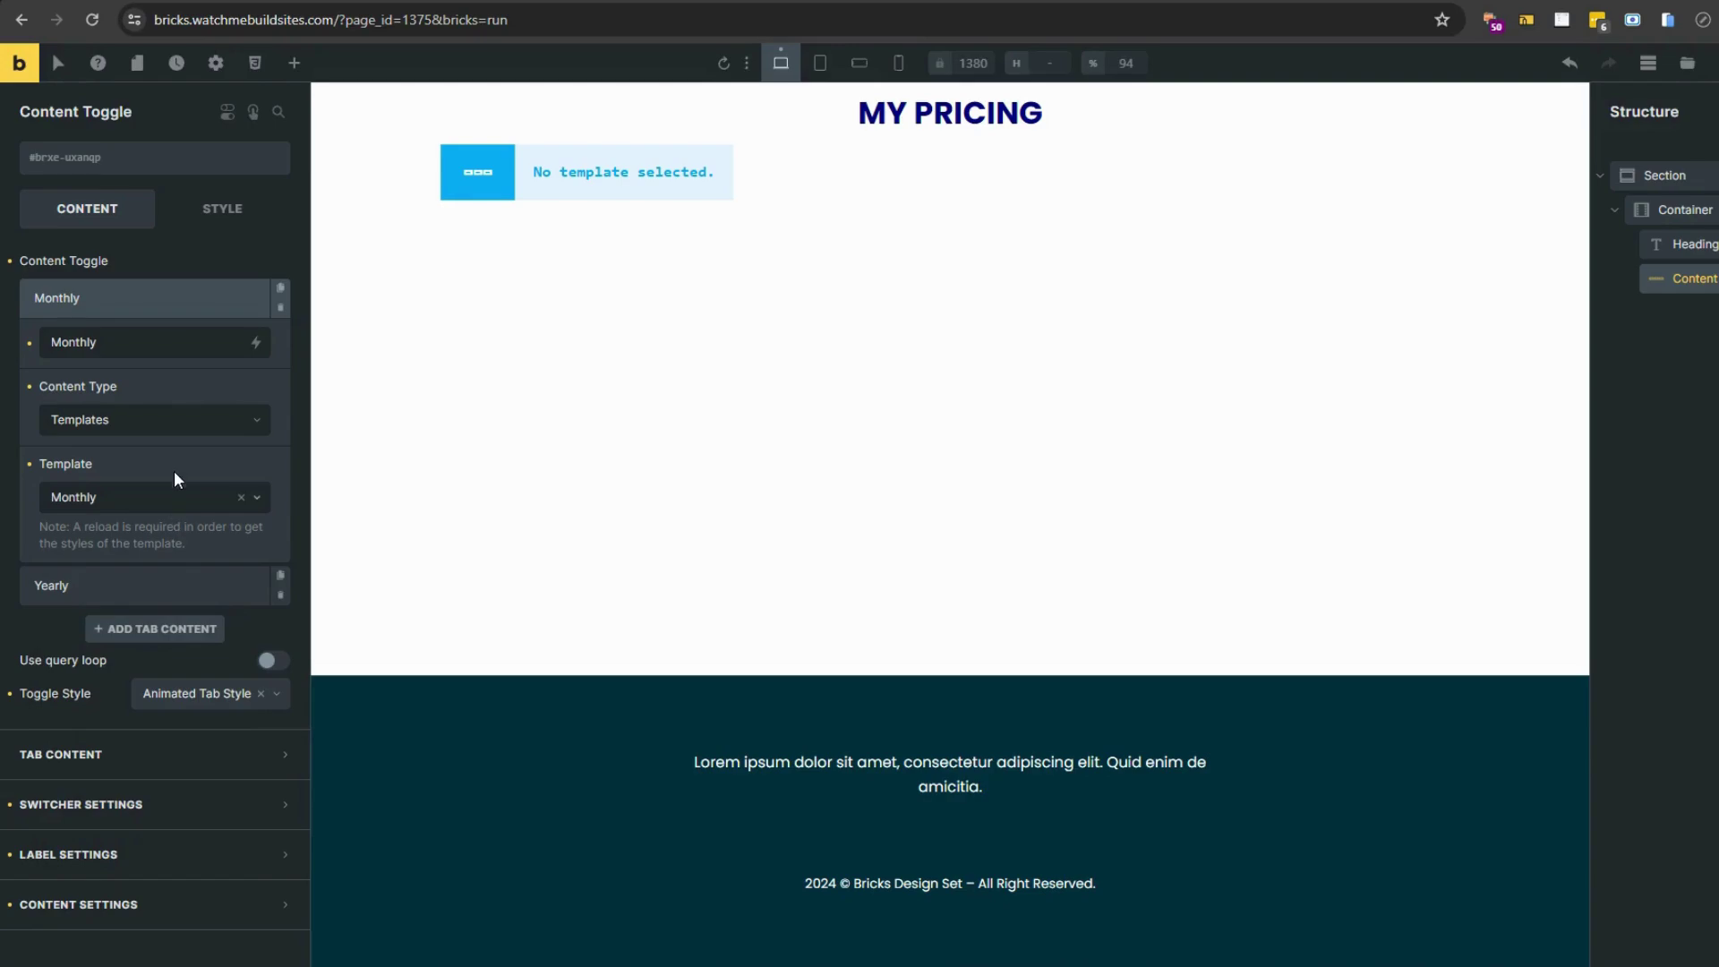
click(172, 298)
Step: Rename the second tab Quarterly and have it show the QUARTERLY template
click(172, 341)
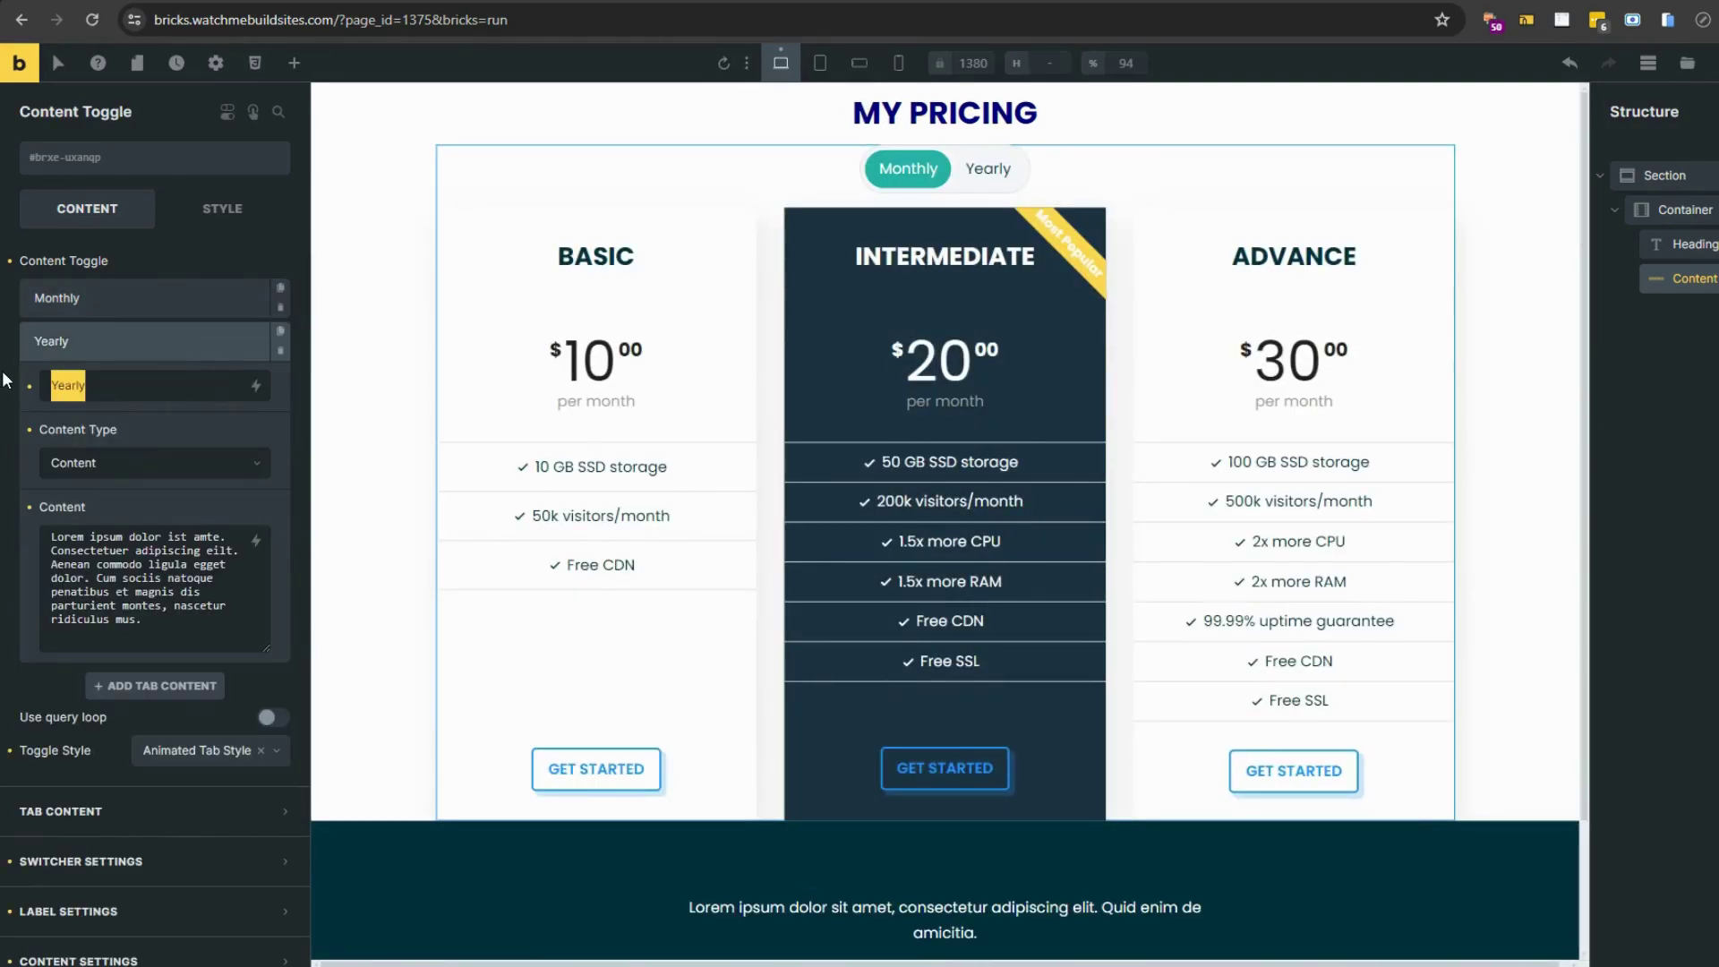
key(ctrl+a)
key(BackSpace)
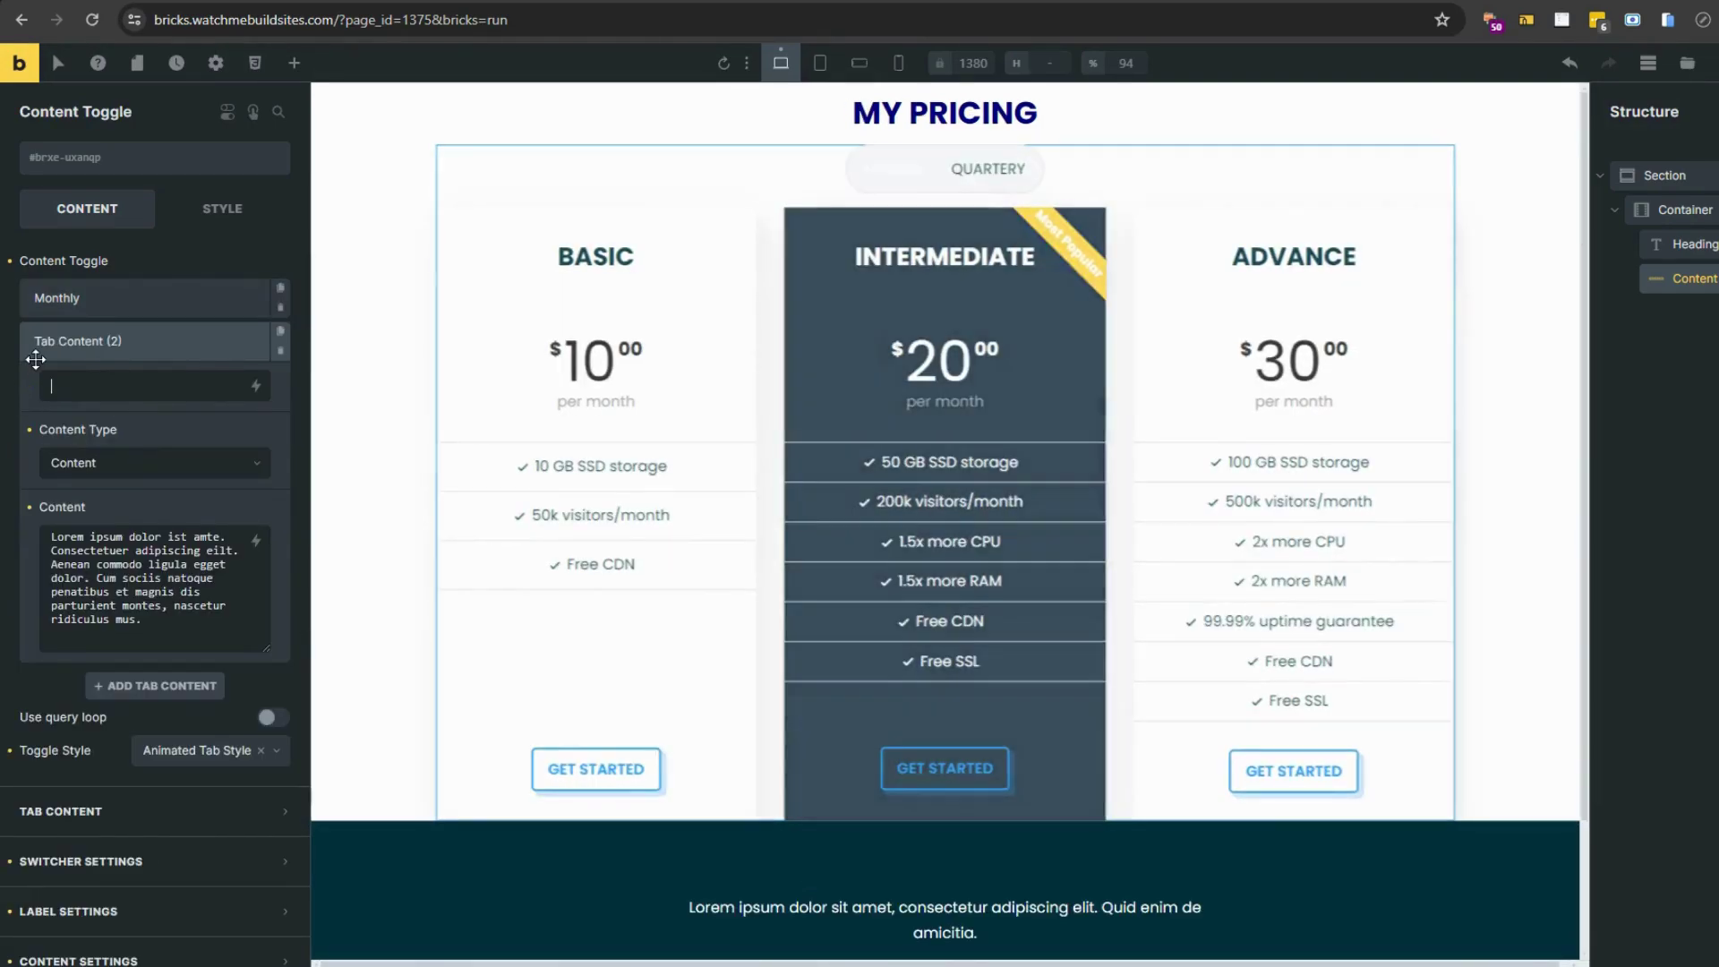
text(Quarterly)
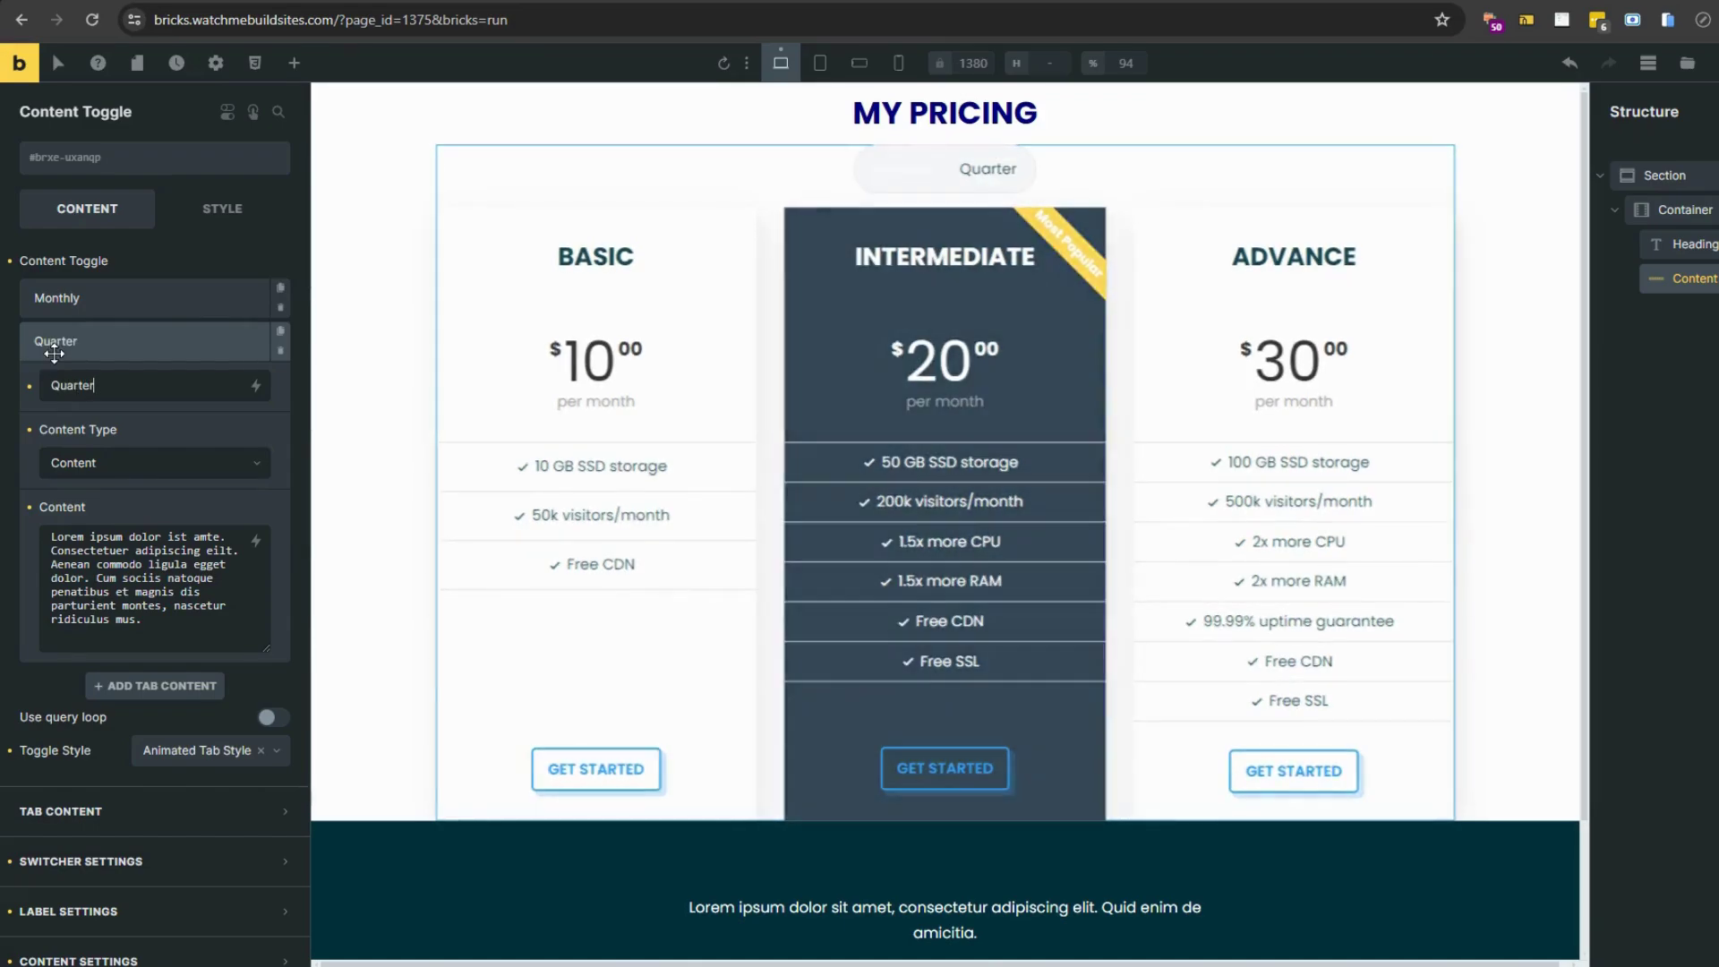
click(151, 463)
click(90, 526)
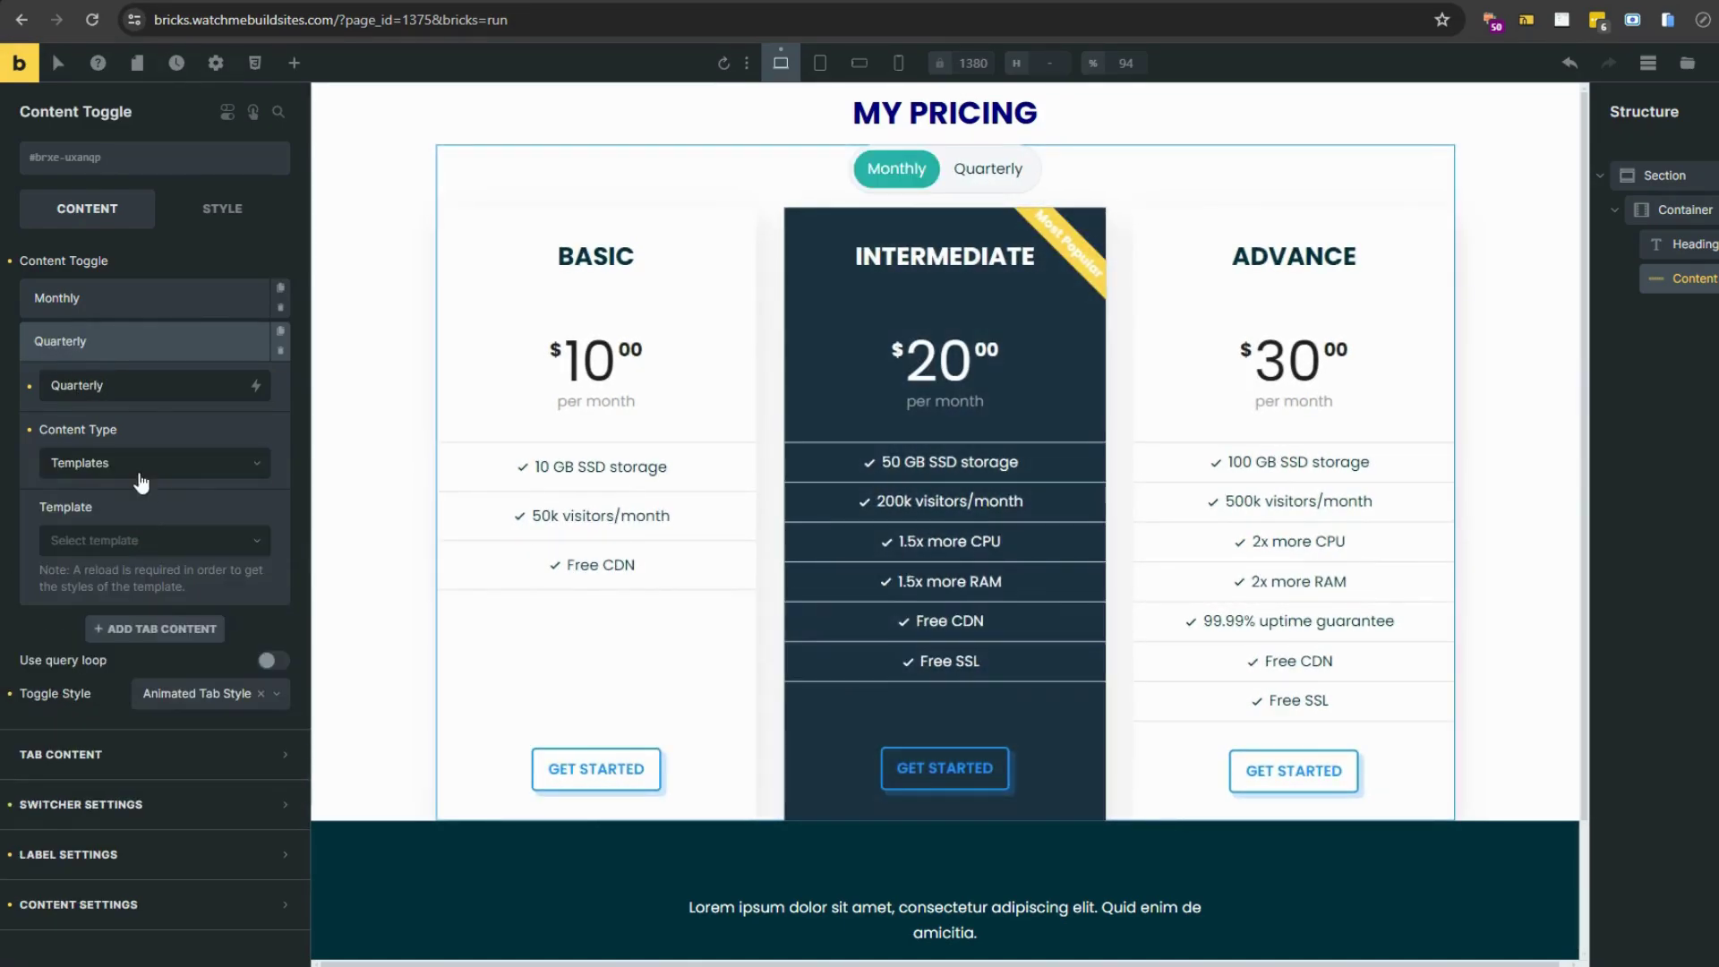
click(152, 540)
click(116, 903)
click(170, 341)
Step: Switch the toggle between Quarterly and Monthly to check both price sets
click(980, 175)
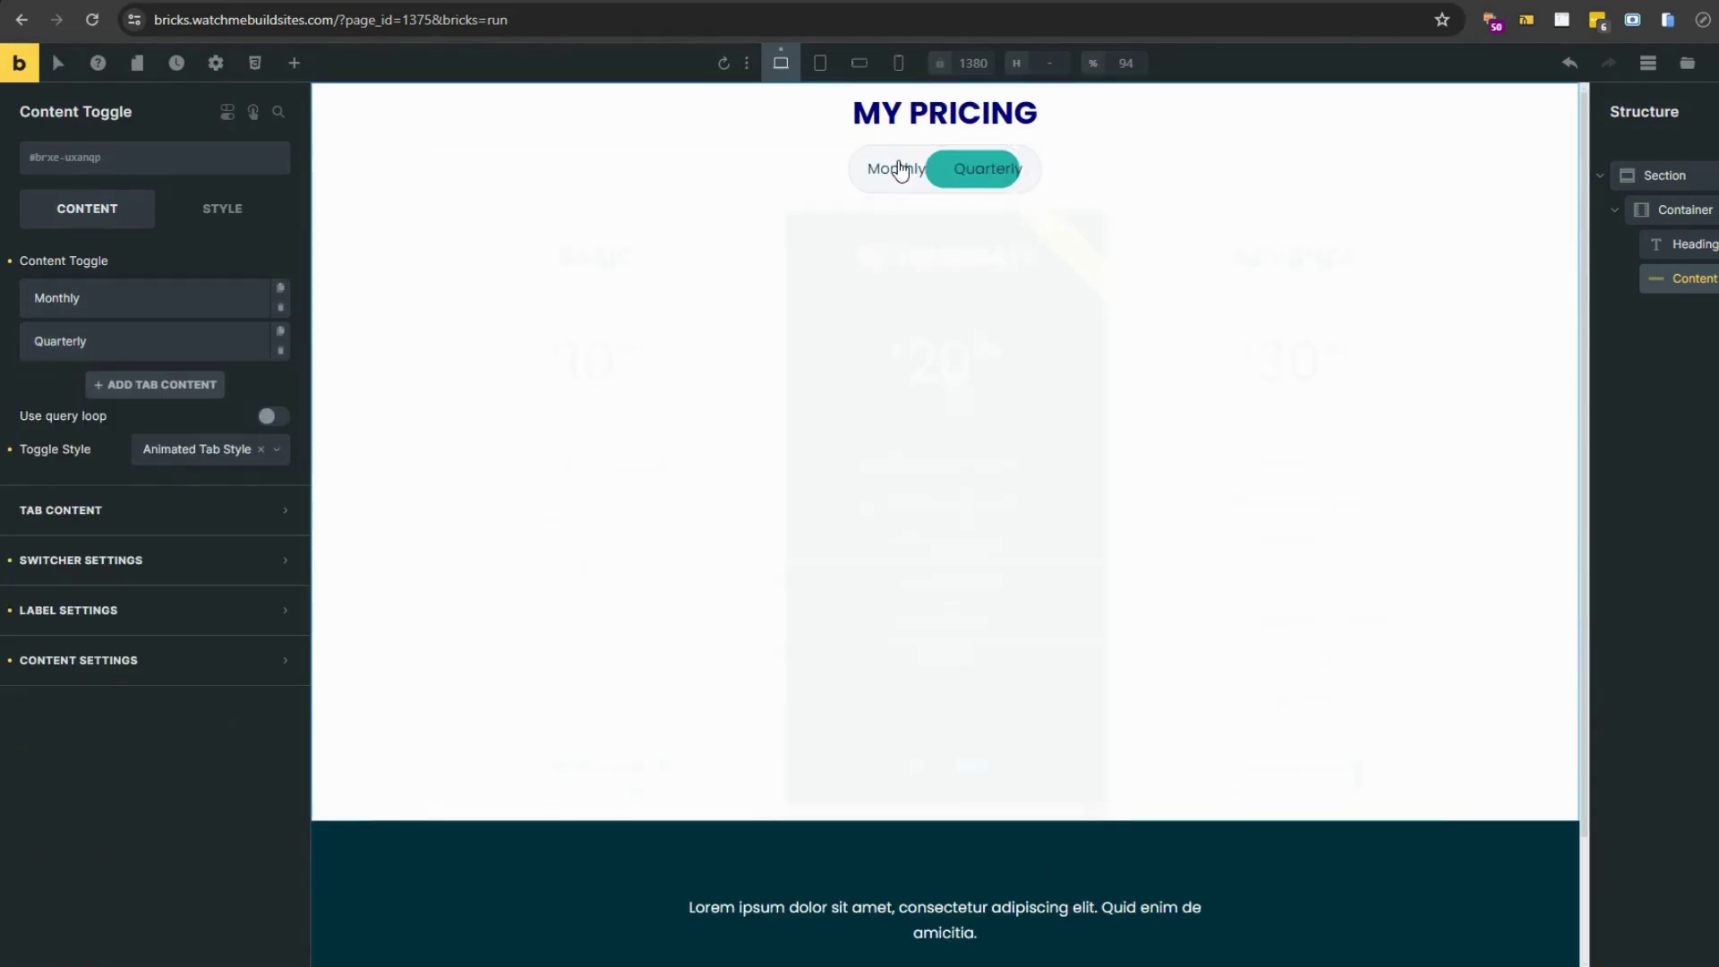
click(886, 168)
click(989, 168)
click(900, 169)
click(172, 341)
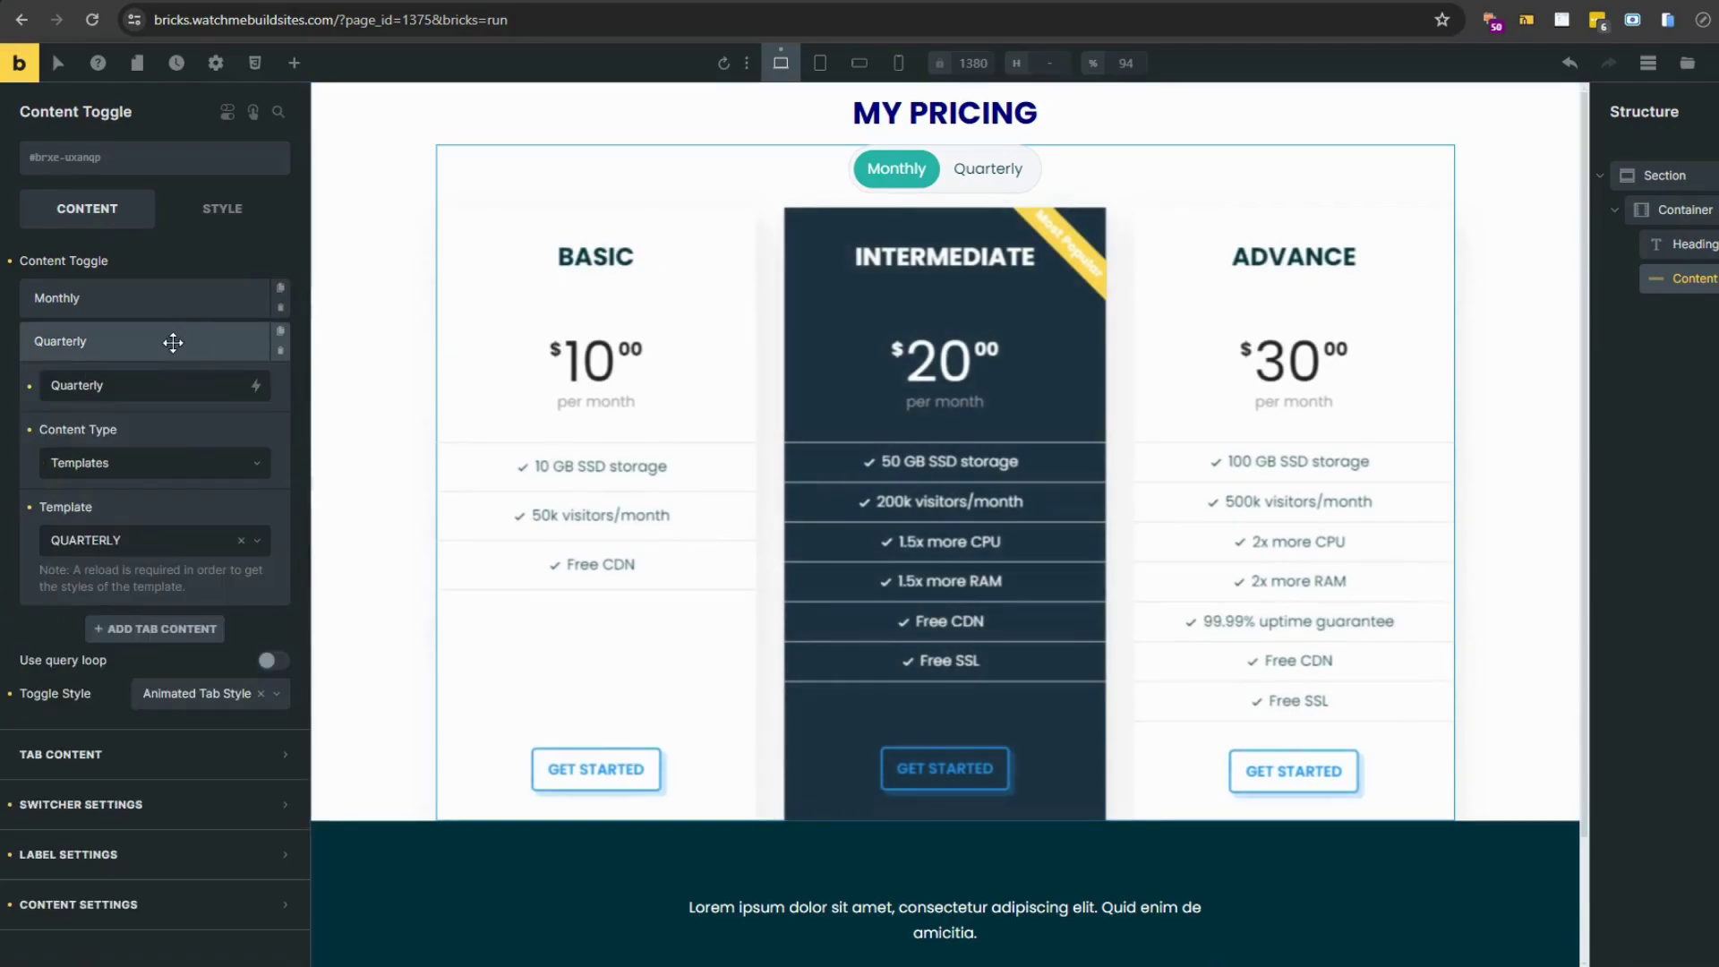
click(172, 341)
Step: Keep the Animated Tab Style toggle with the switcher centred
click(206, 449)
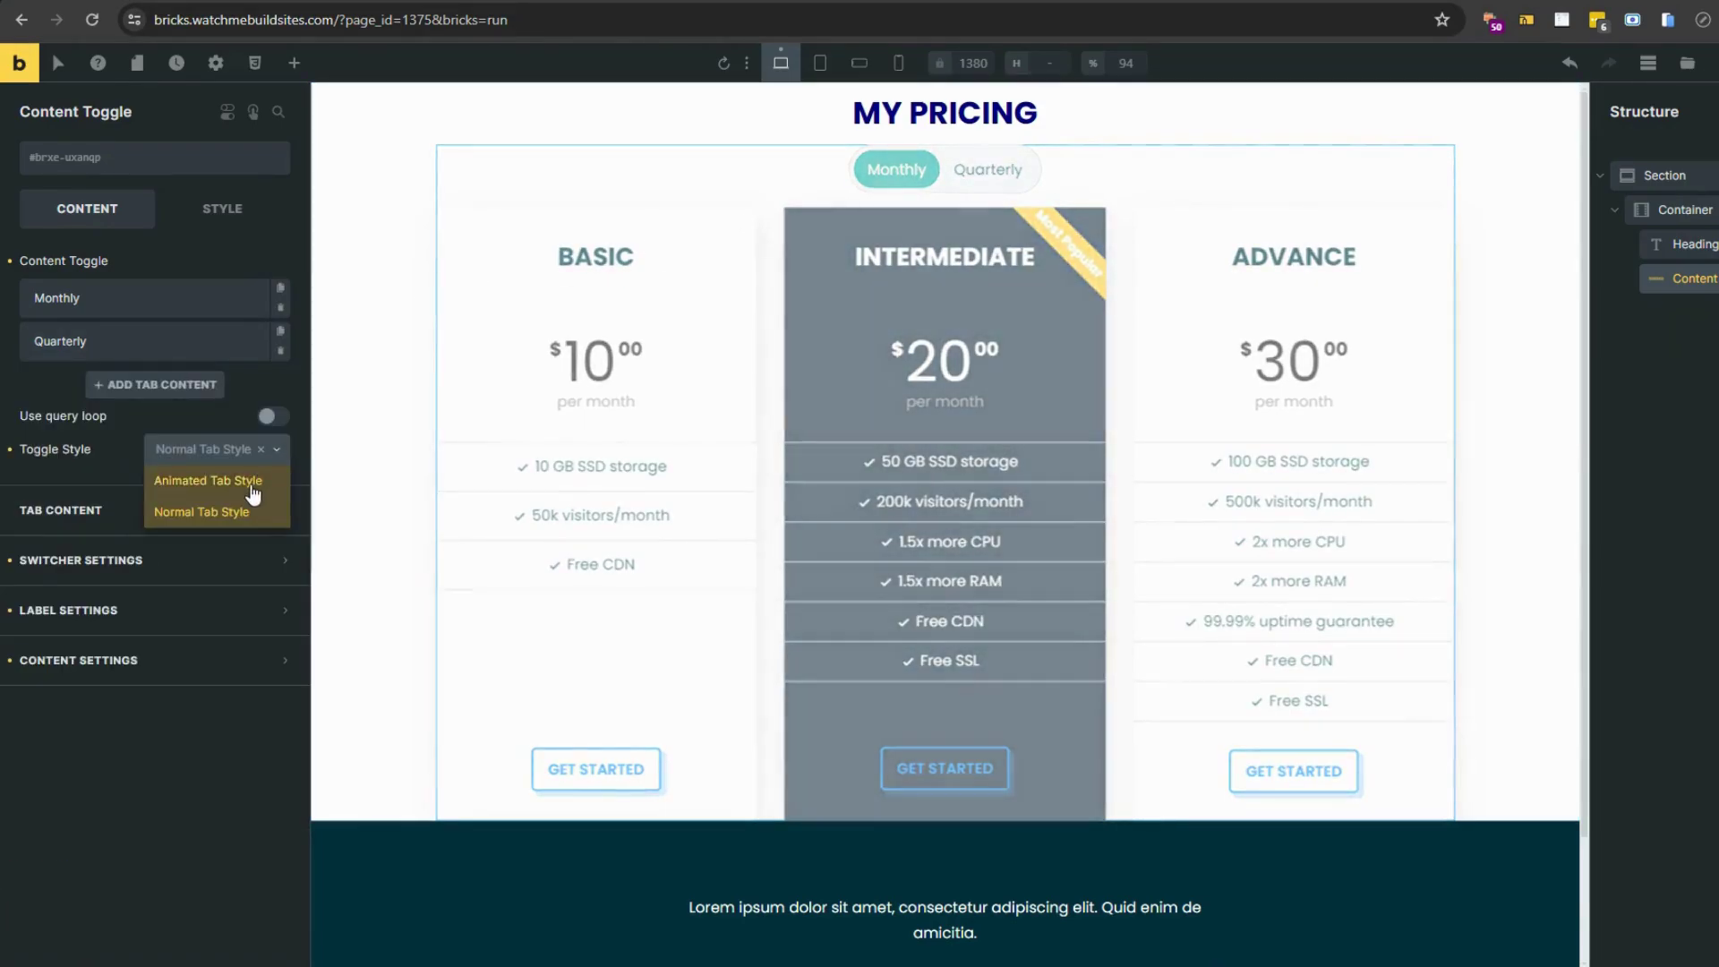
click(141, 512)
click(152, 579)
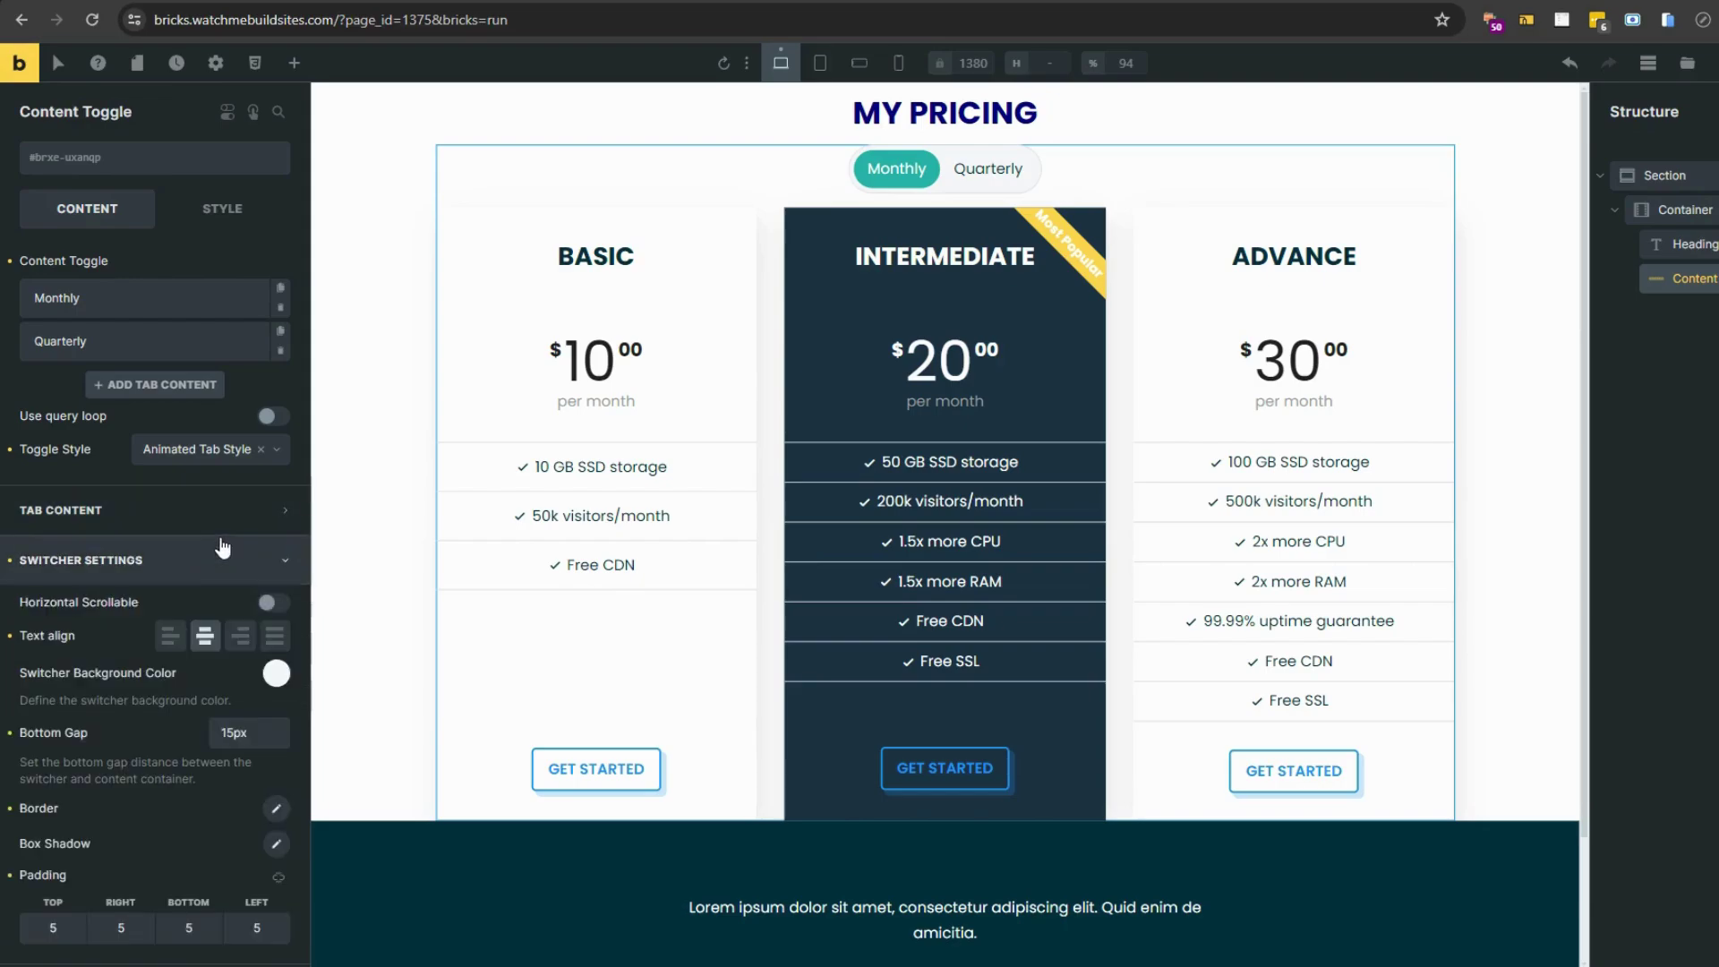
click(240, 635)
click(205, 634)
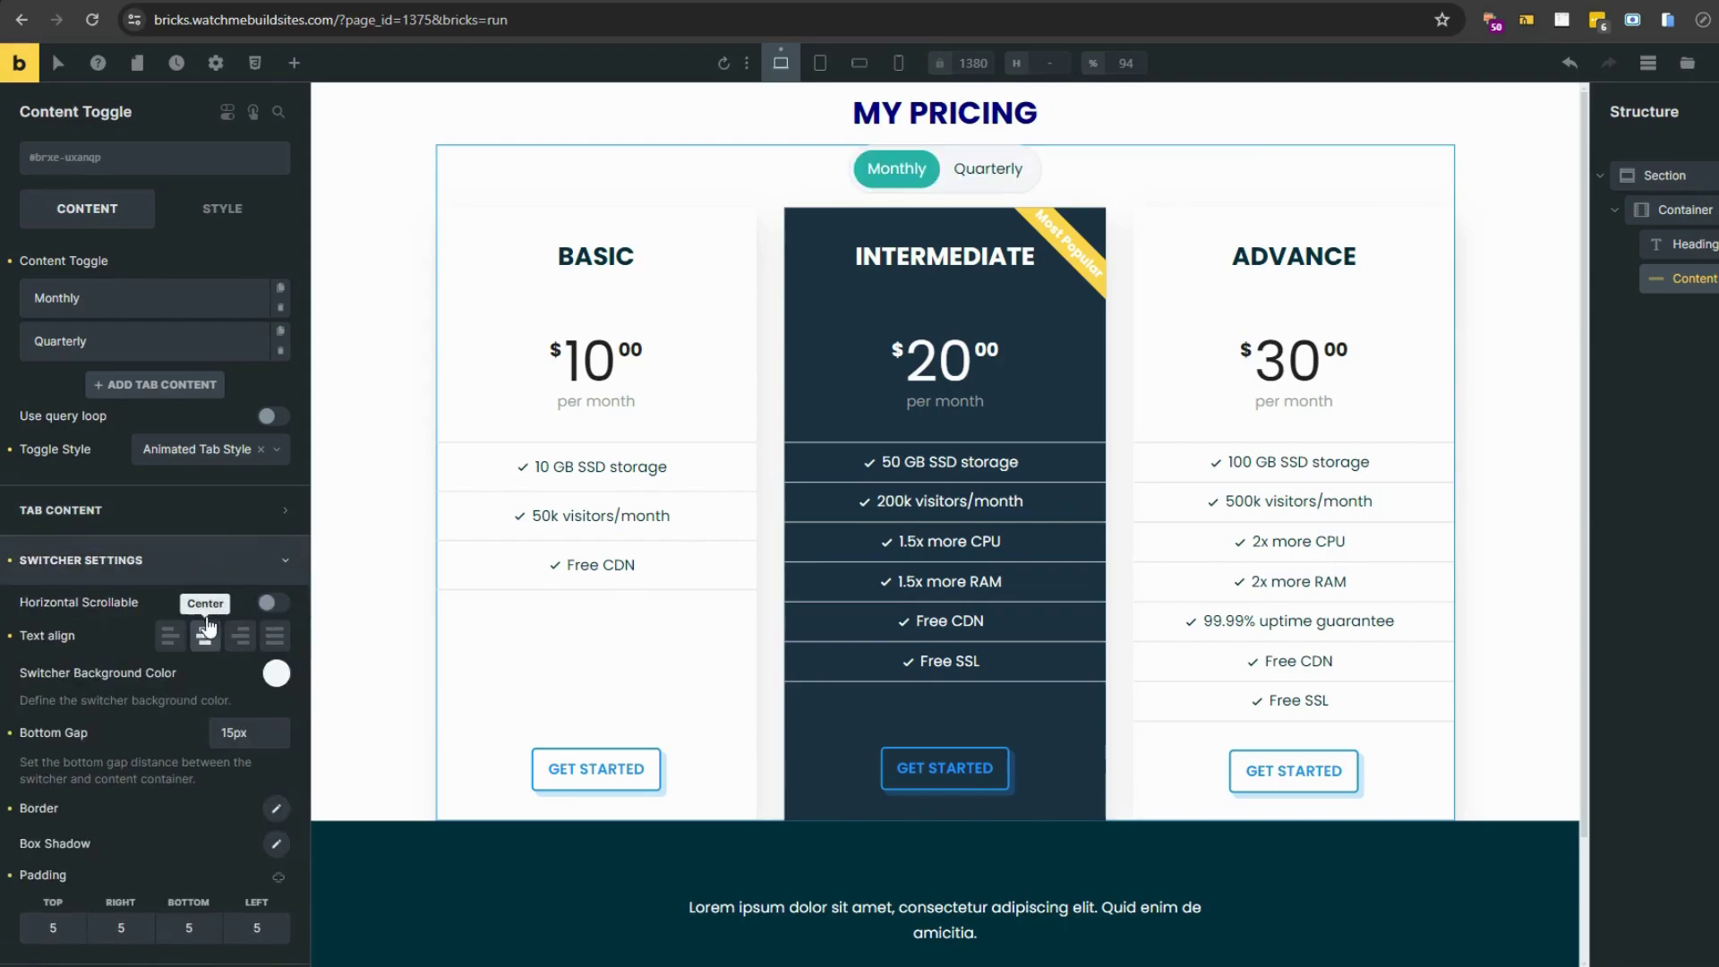
click(277, 603)
scroll(205, 591, down, 1)
Step: Give the switcher a white background colour
click(276, 580)
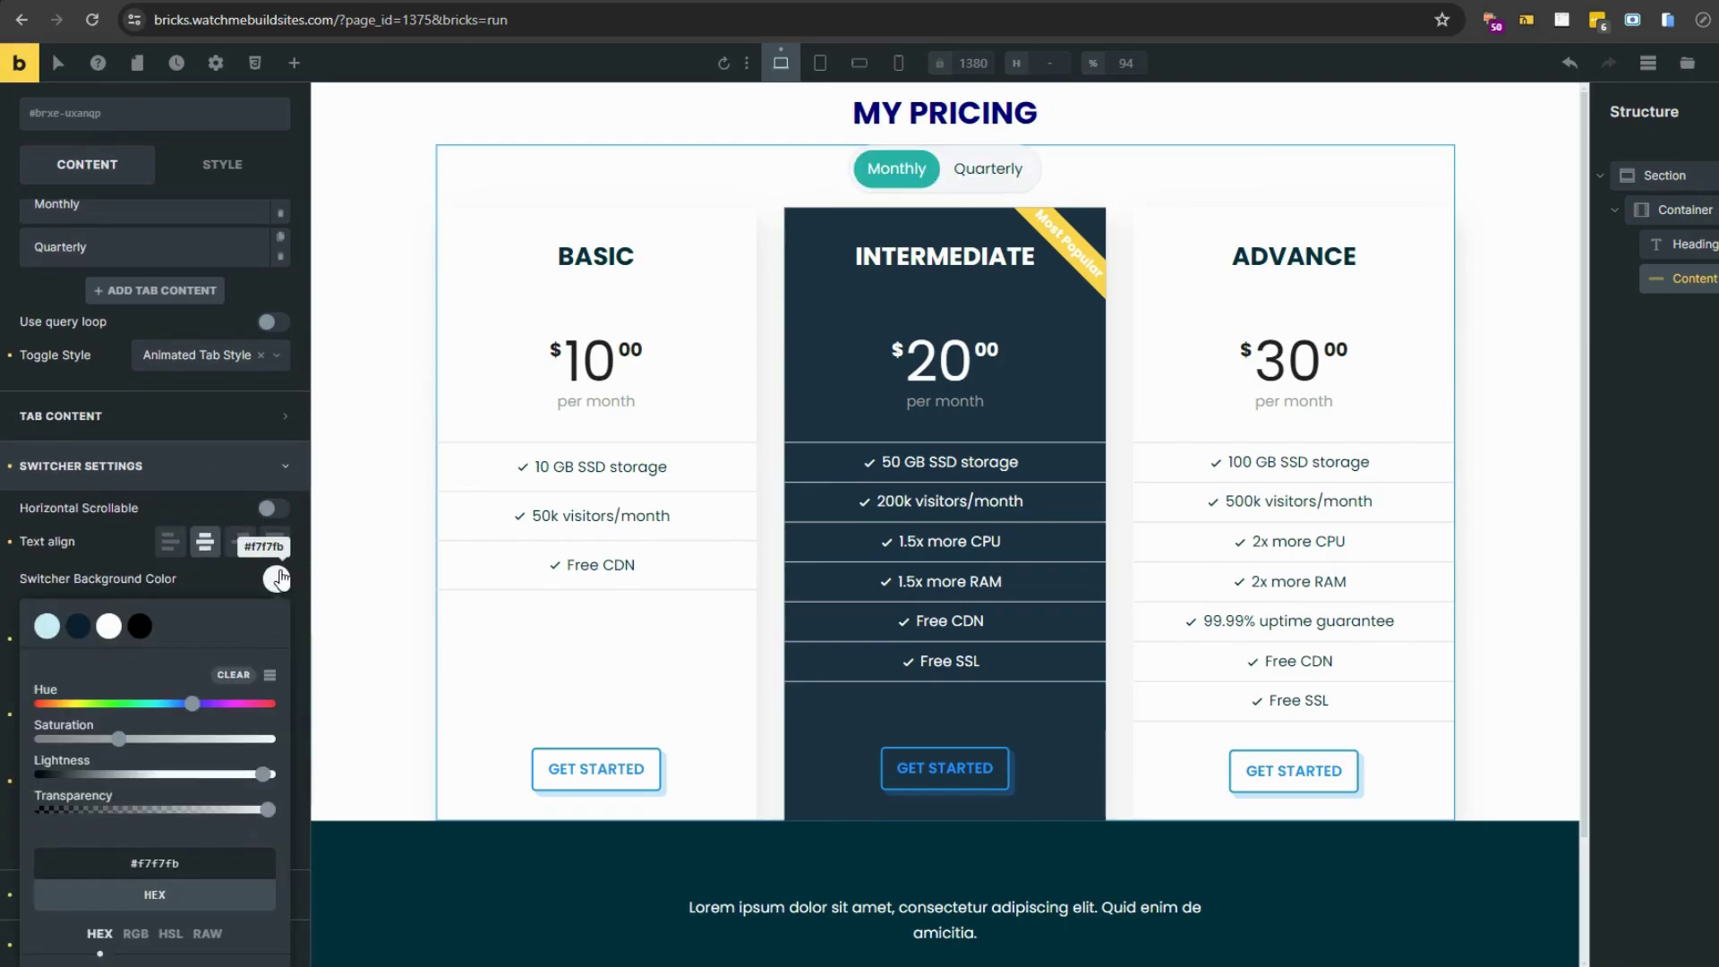
click(226, 577)
click(277, 579)
click(139, 626)
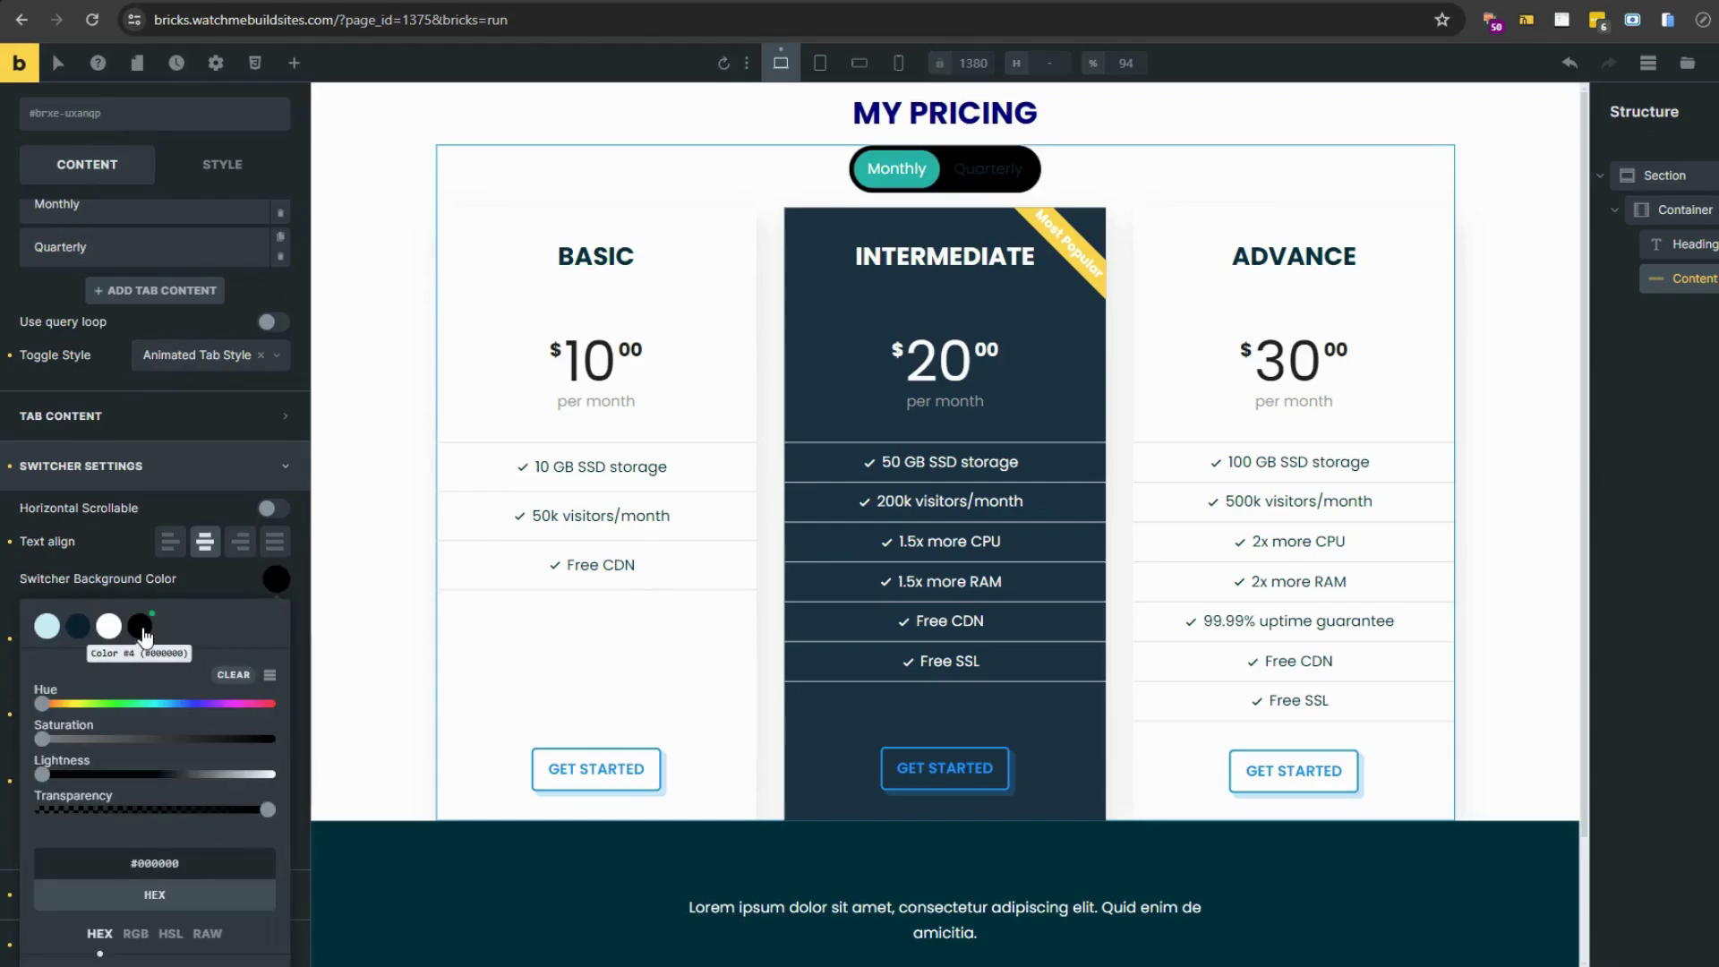
click(108, 626)
click(47, 626)
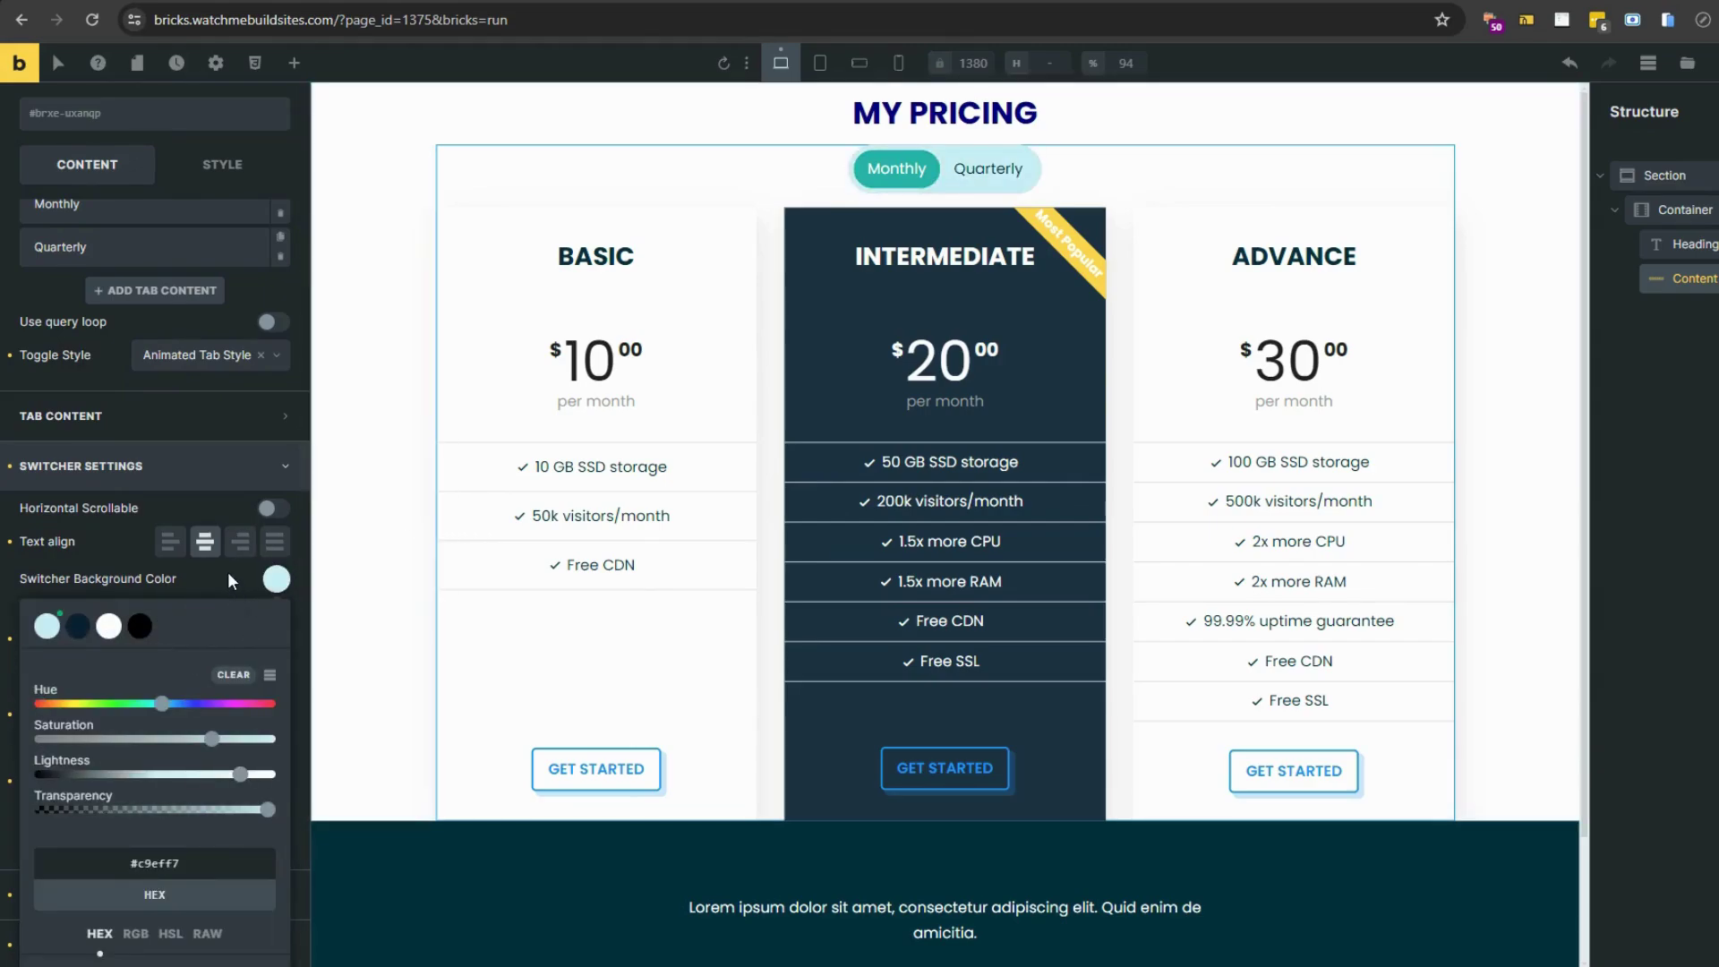
click(108, 626)
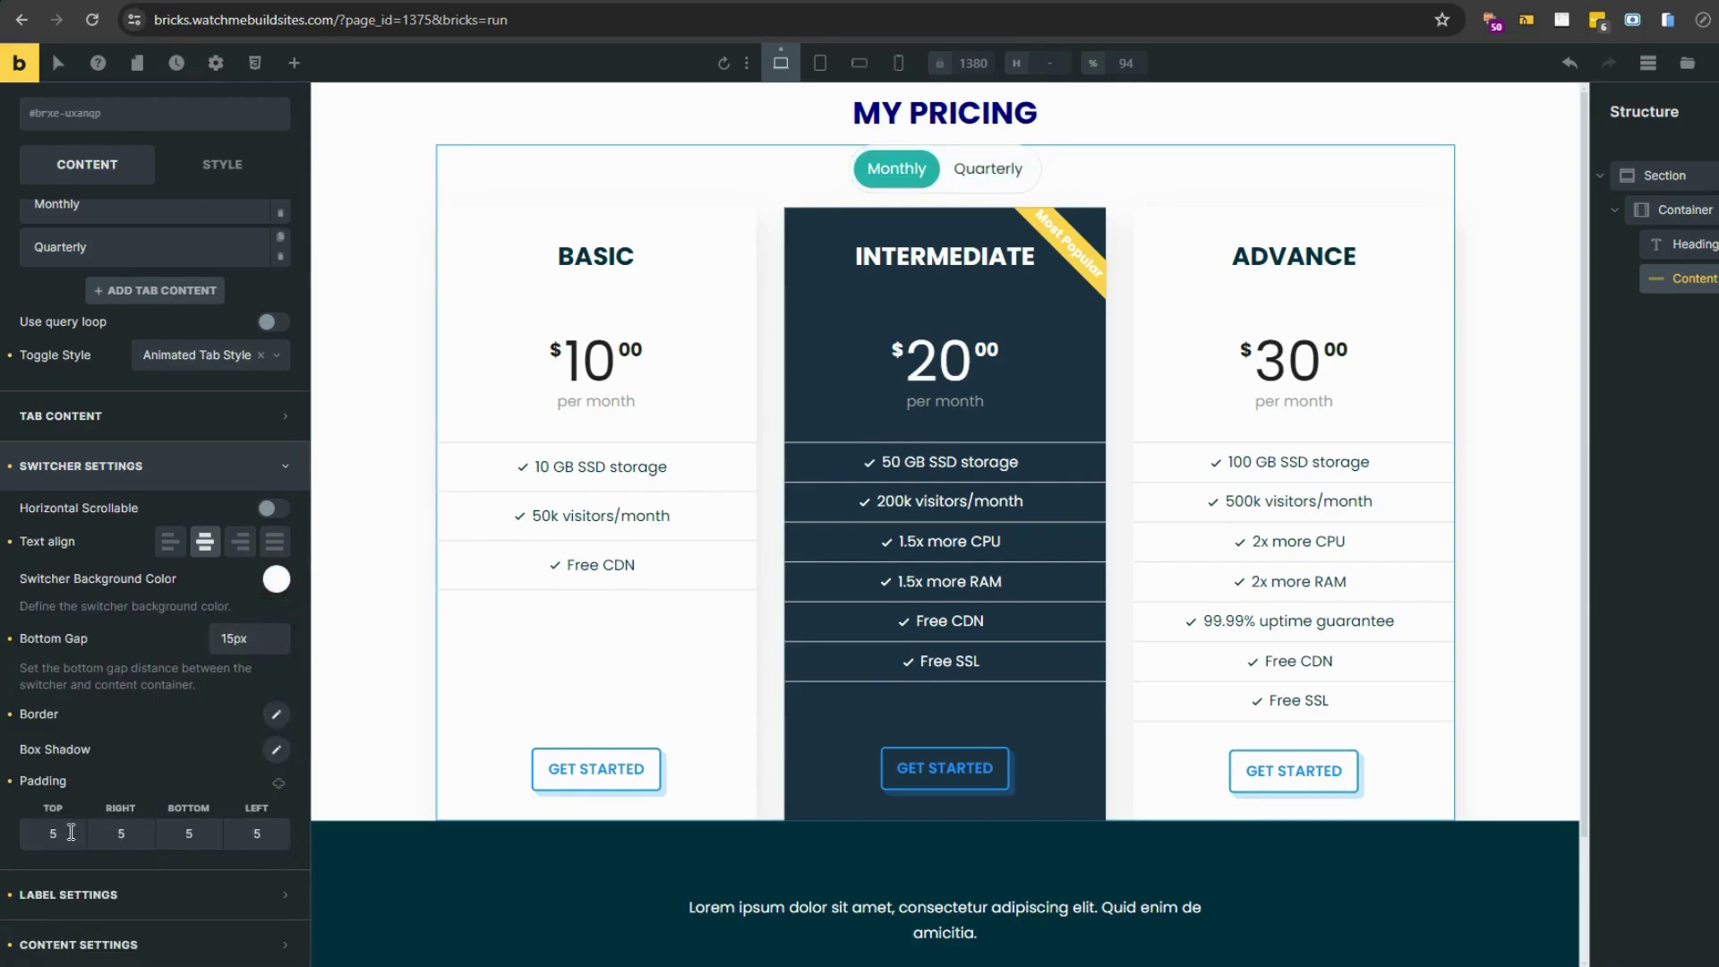
Step: Square the switcher's corners with a border radius of 0 on all four corners
click(275, 715)
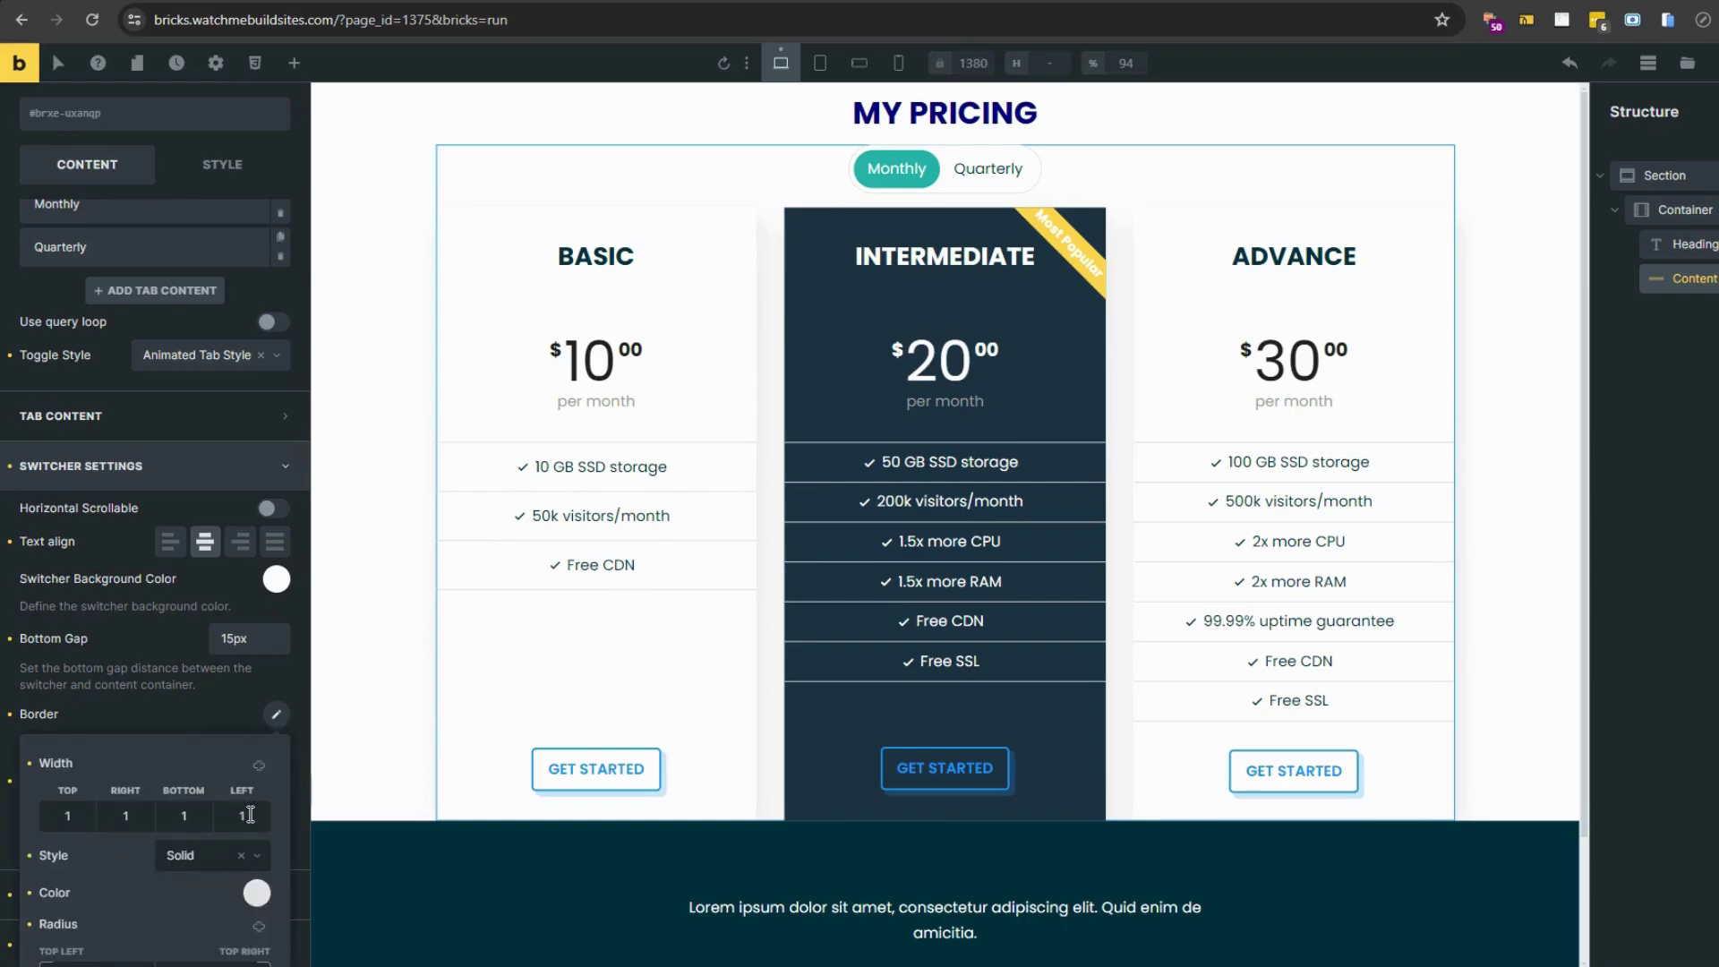
scroll(240, 806, down, 1)
click(62, 886)
text(0)
key(Tab)
text(0)
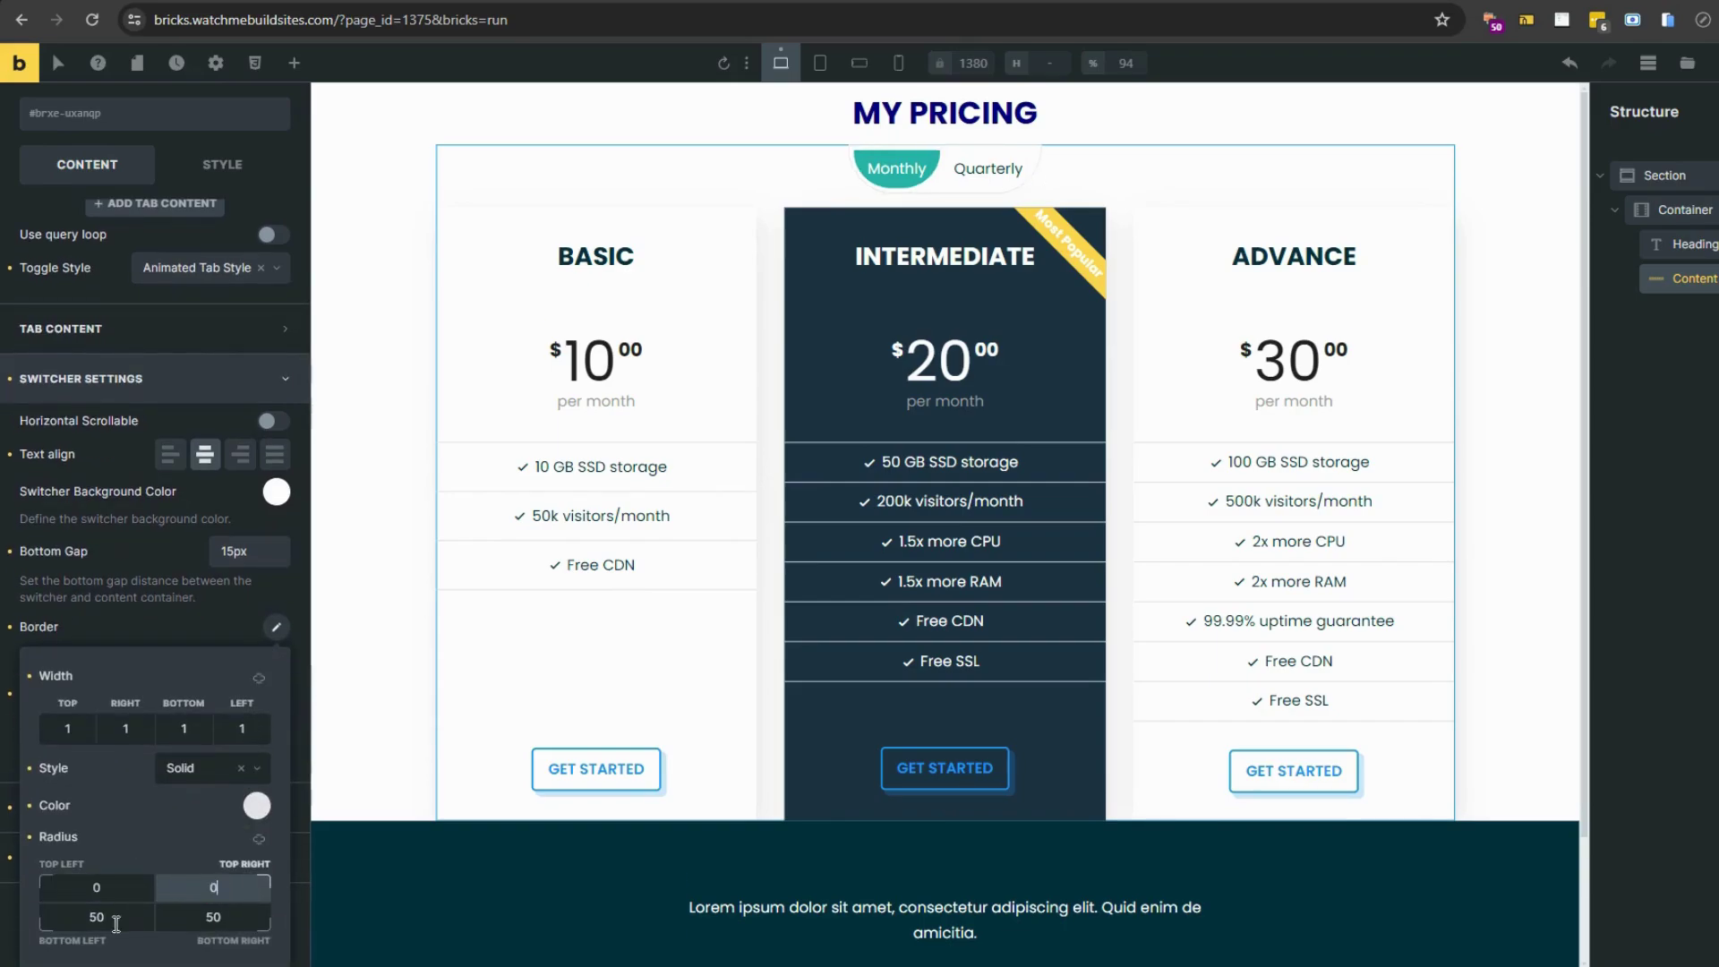
key(Tab)
text(0)
key(Tab)
text(0)
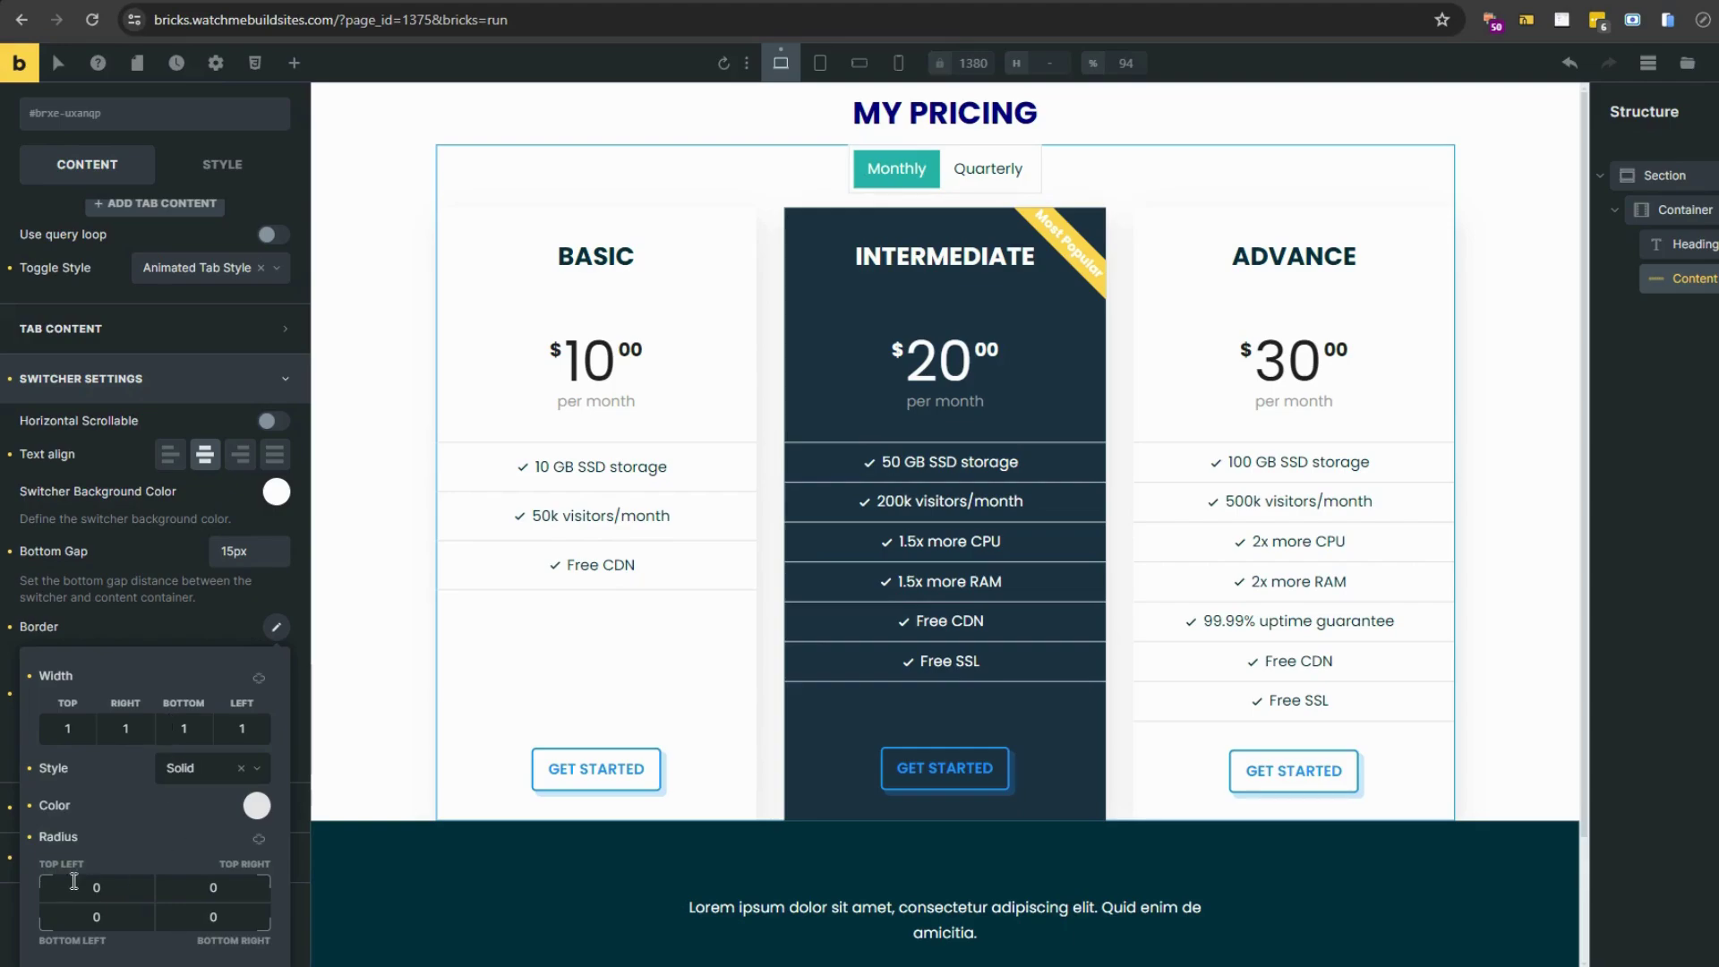
click(75, 882)
text(1)
key(Tab)
text(1)
key(Tab)
text(1)
key(Tab)
text(1)
click(170, 614)
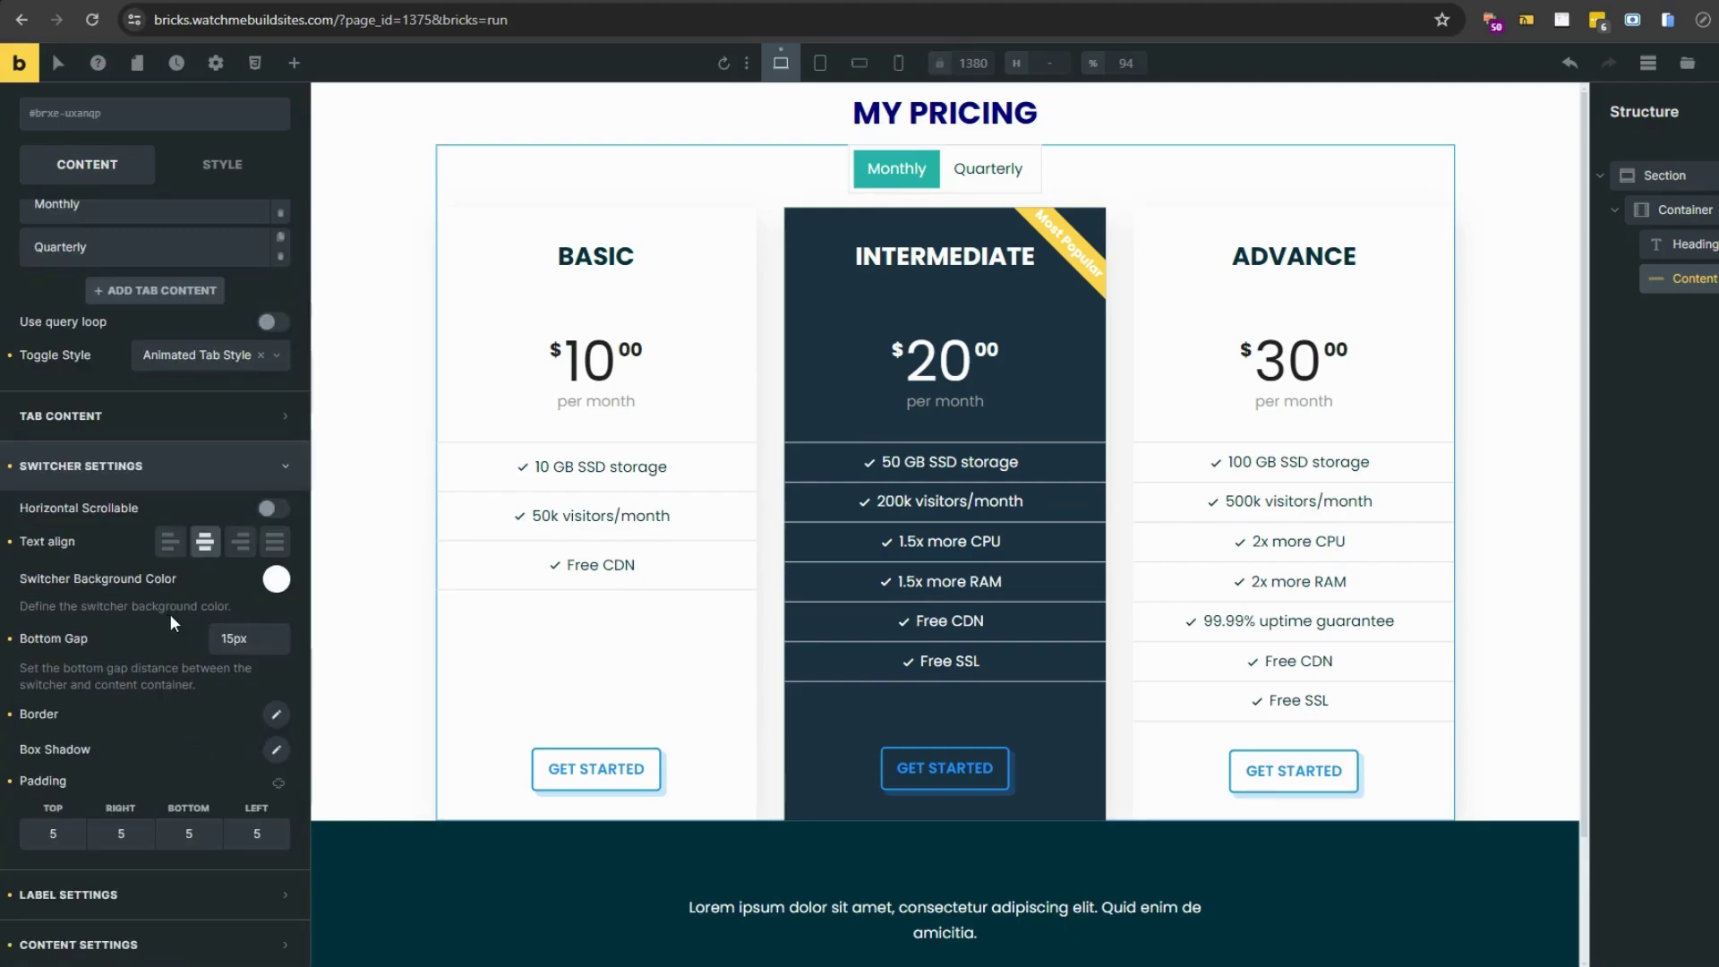
Step: Set the active toggle label background to a medium blue
click(234, 895)
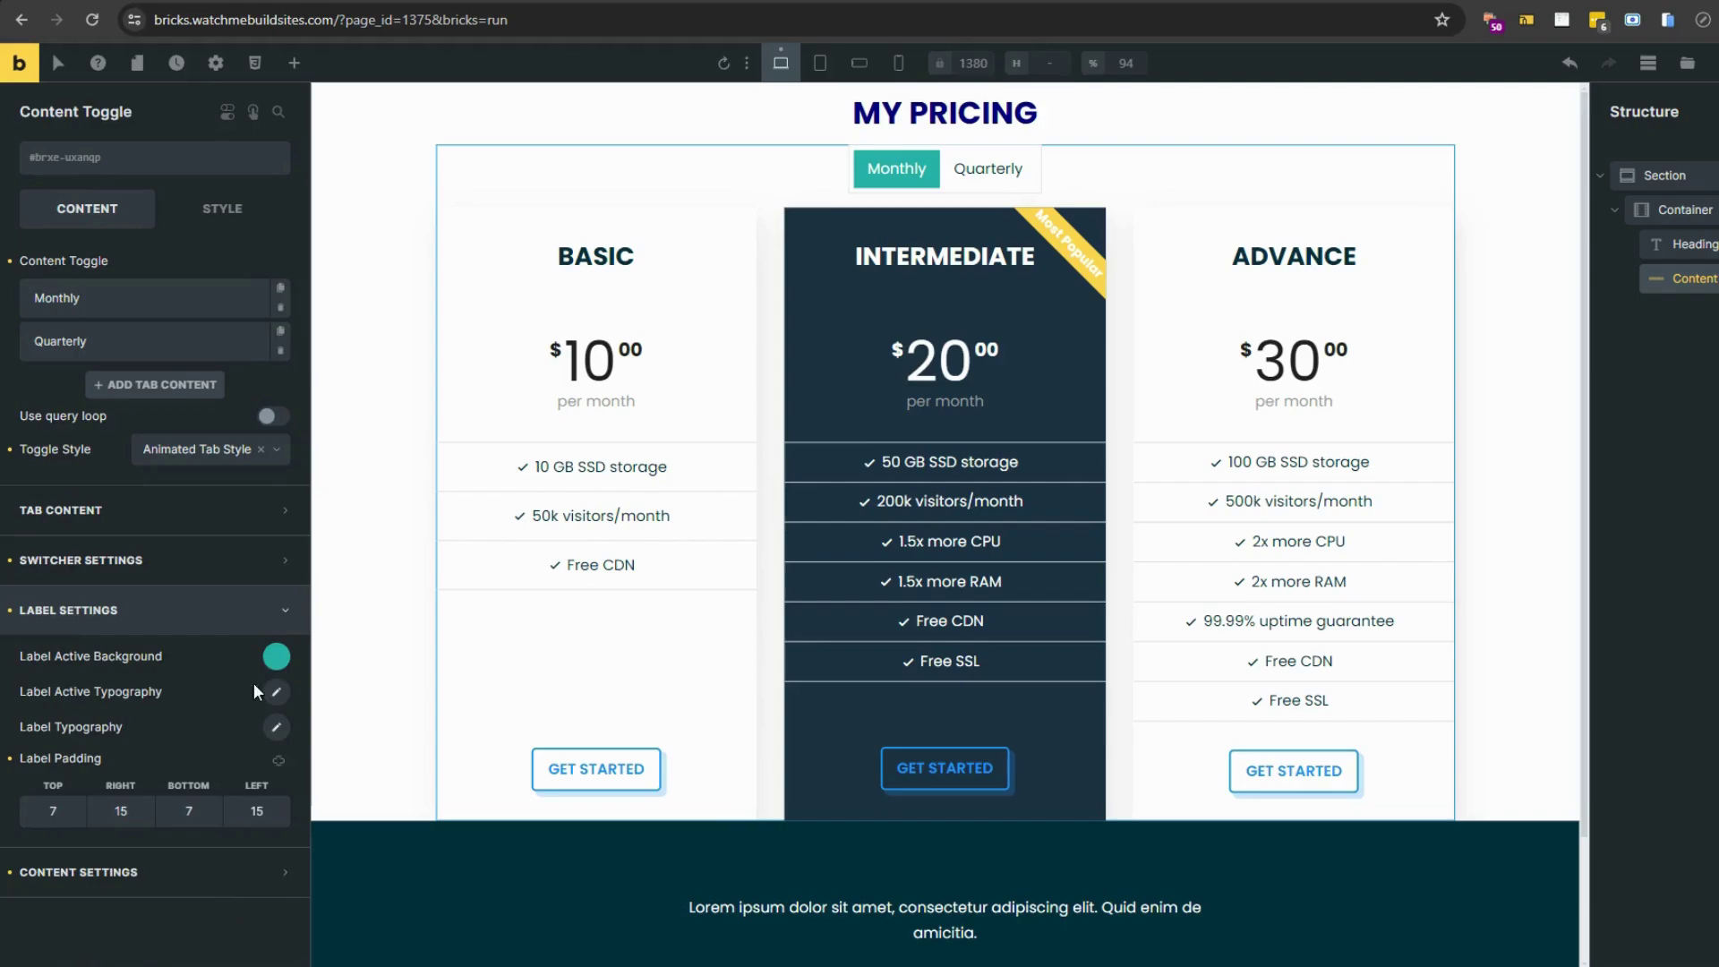
click(275, 656)
click(257, 709)
click(90, 753)
click(219, 935)
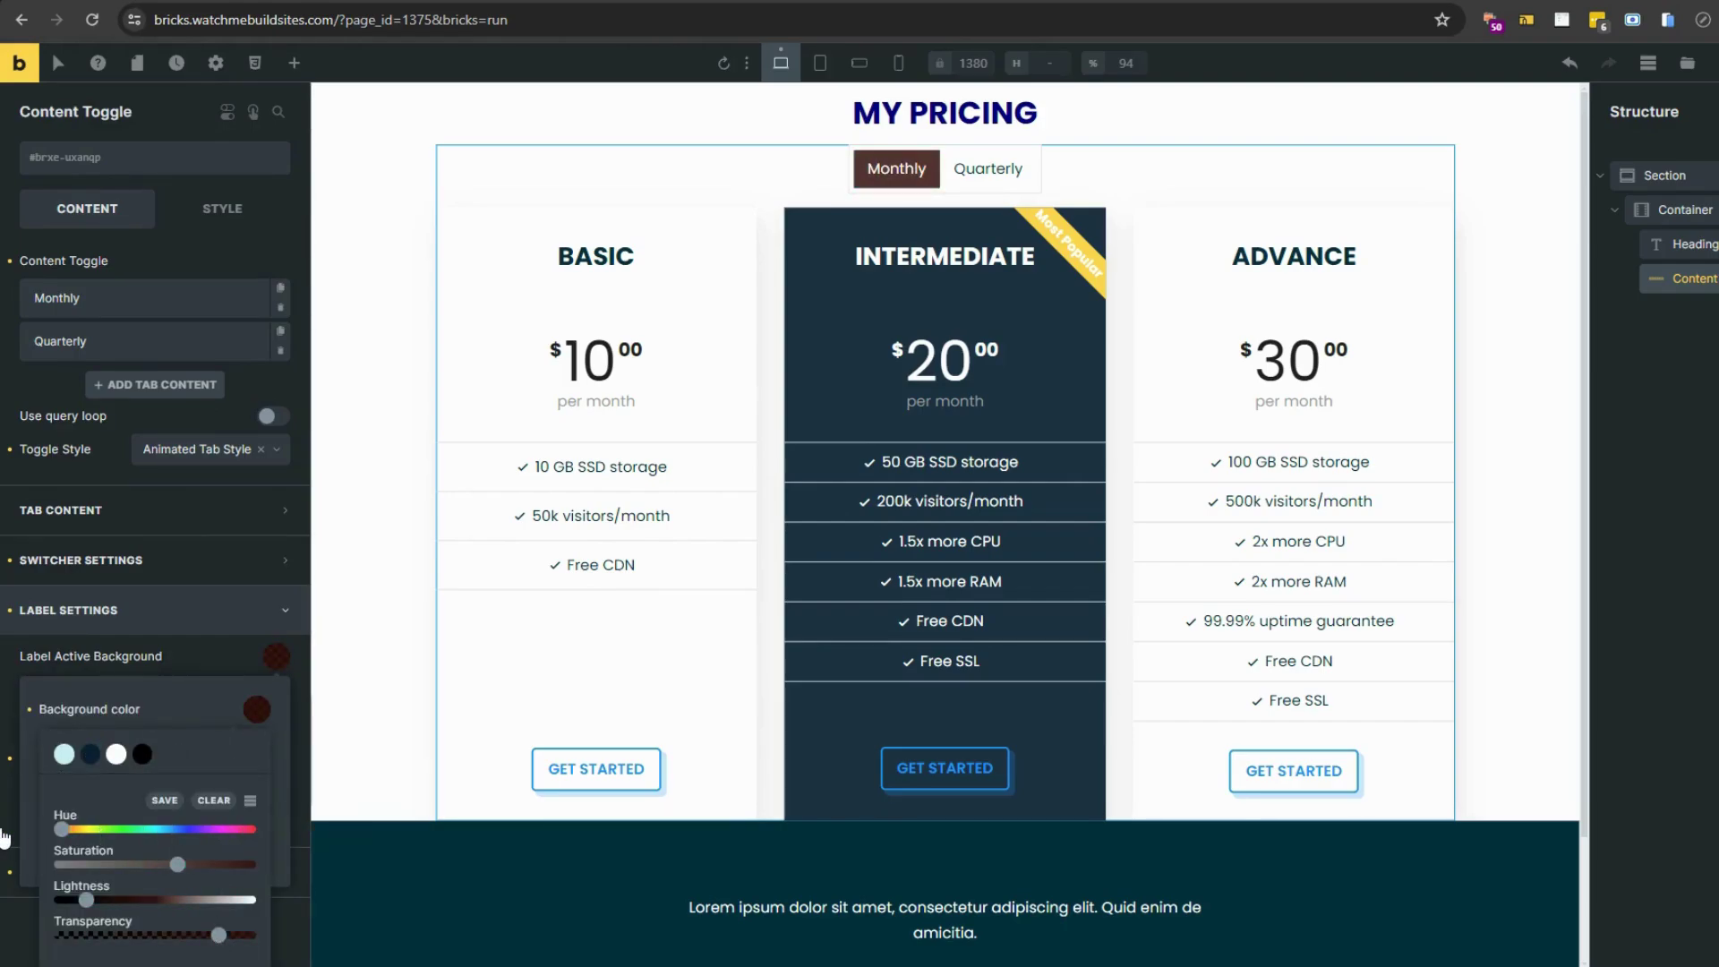
click(248, 936)
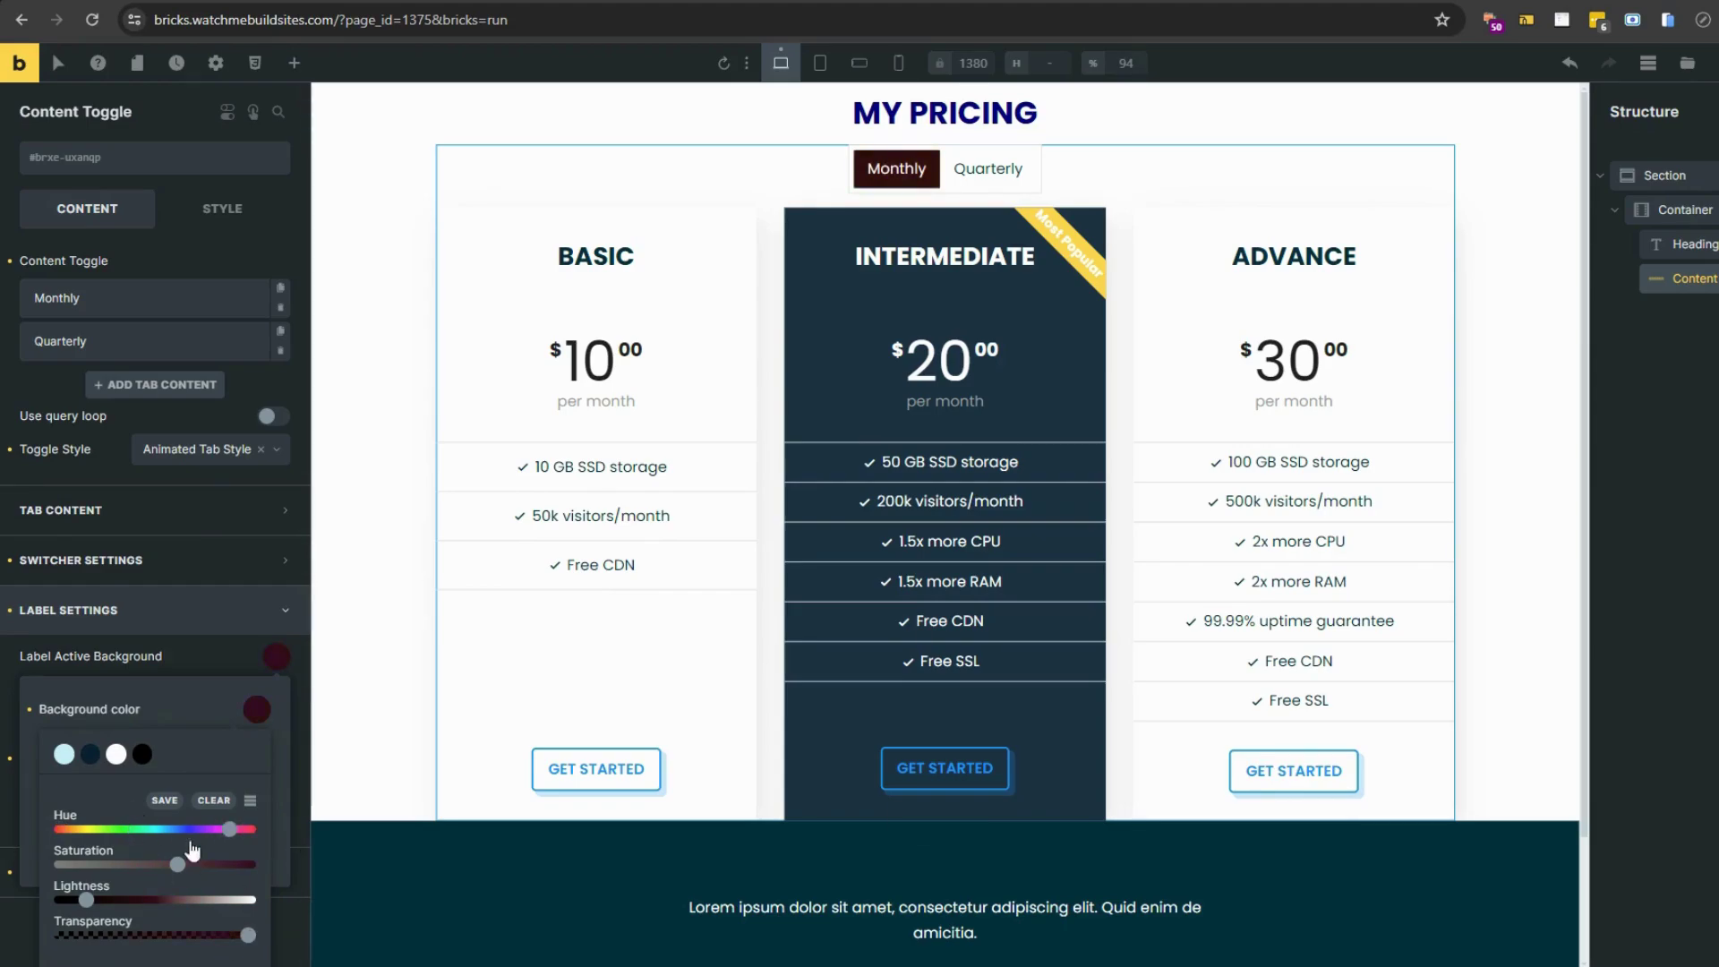
drag(144, 899, 182, 900)
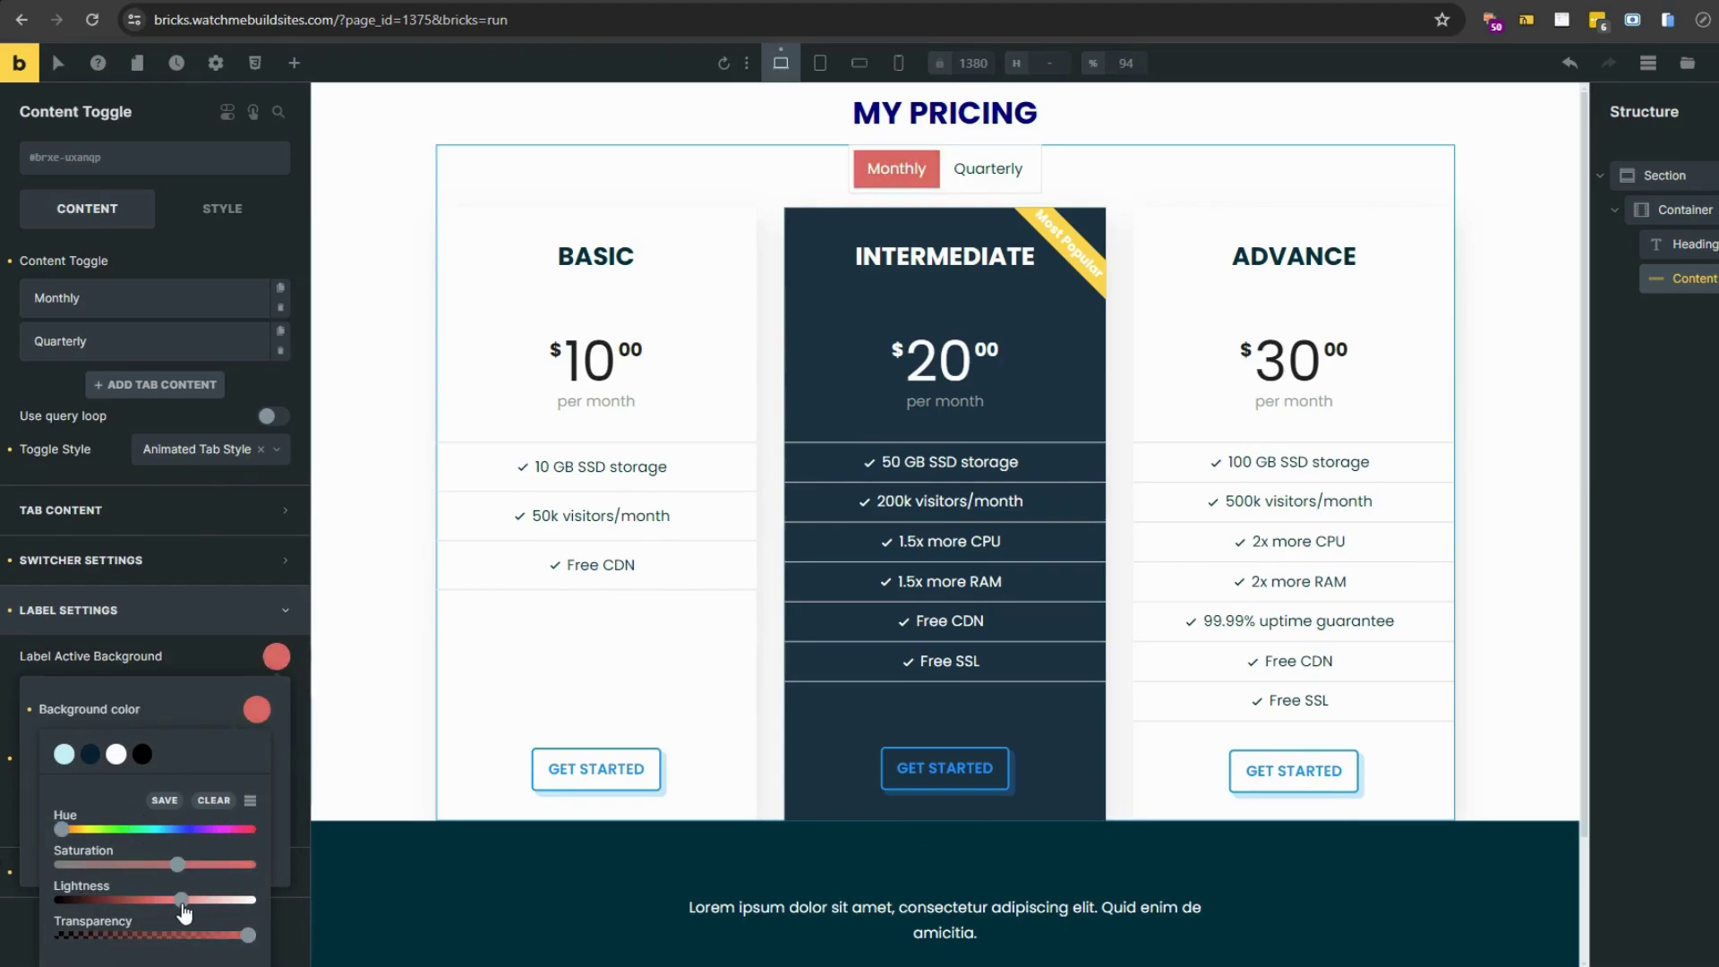
click(89, 753)
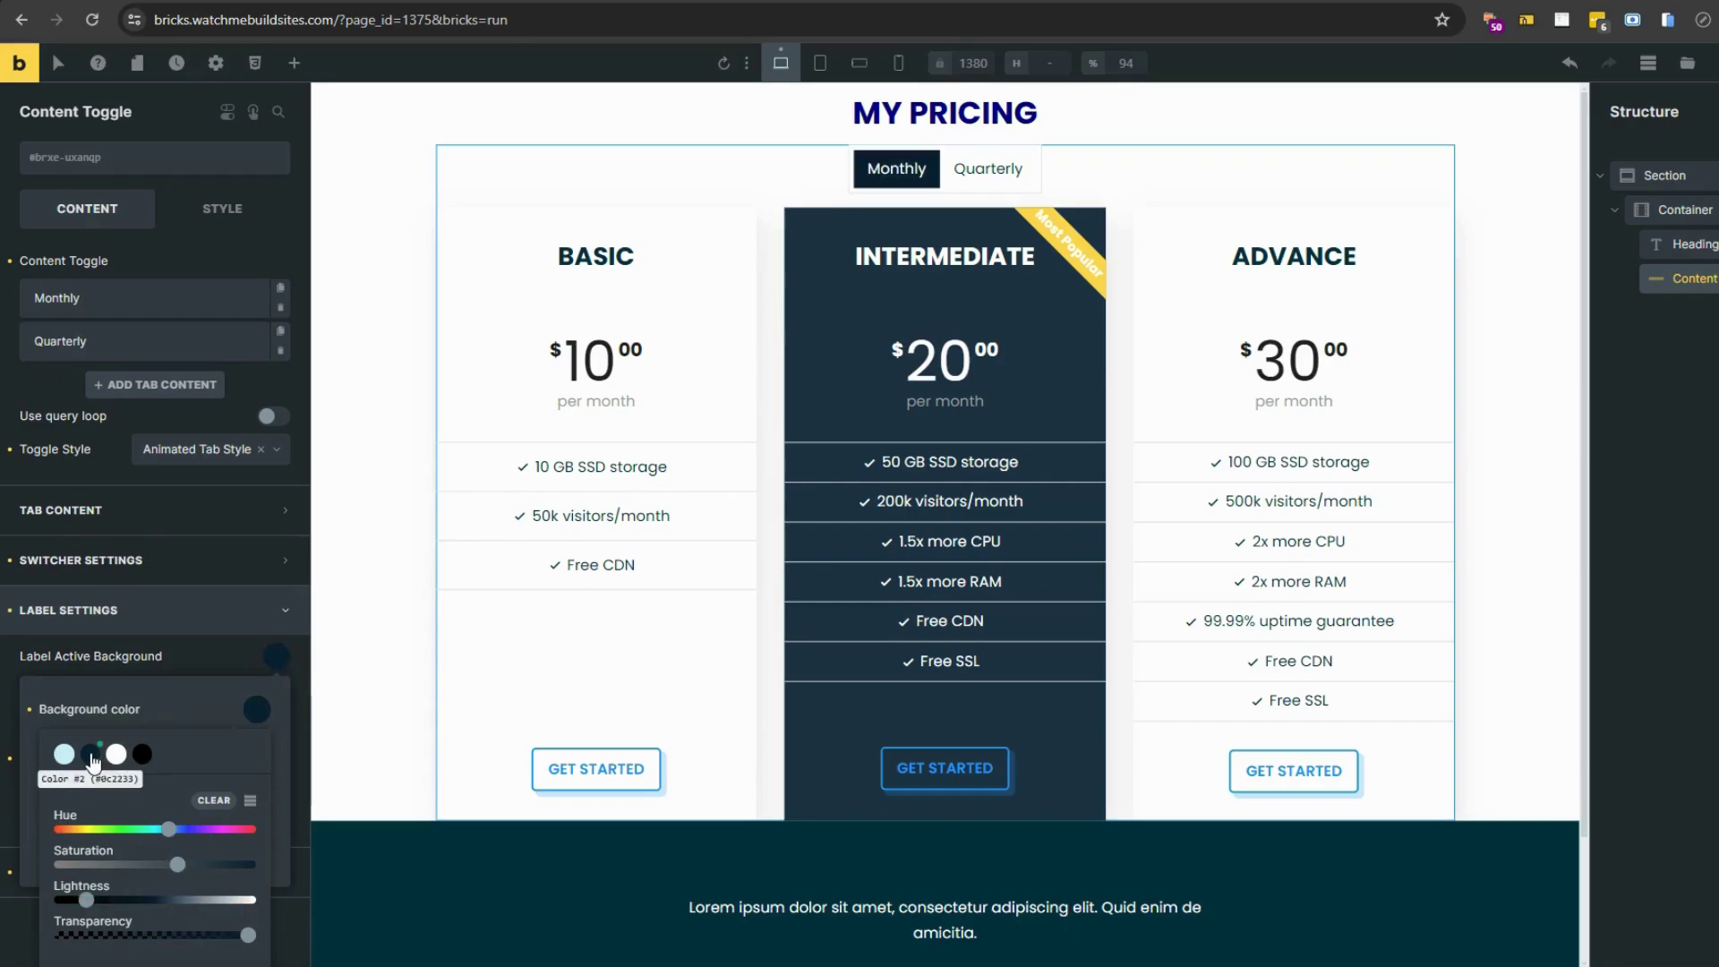
drag(178, 898, 173, 900)
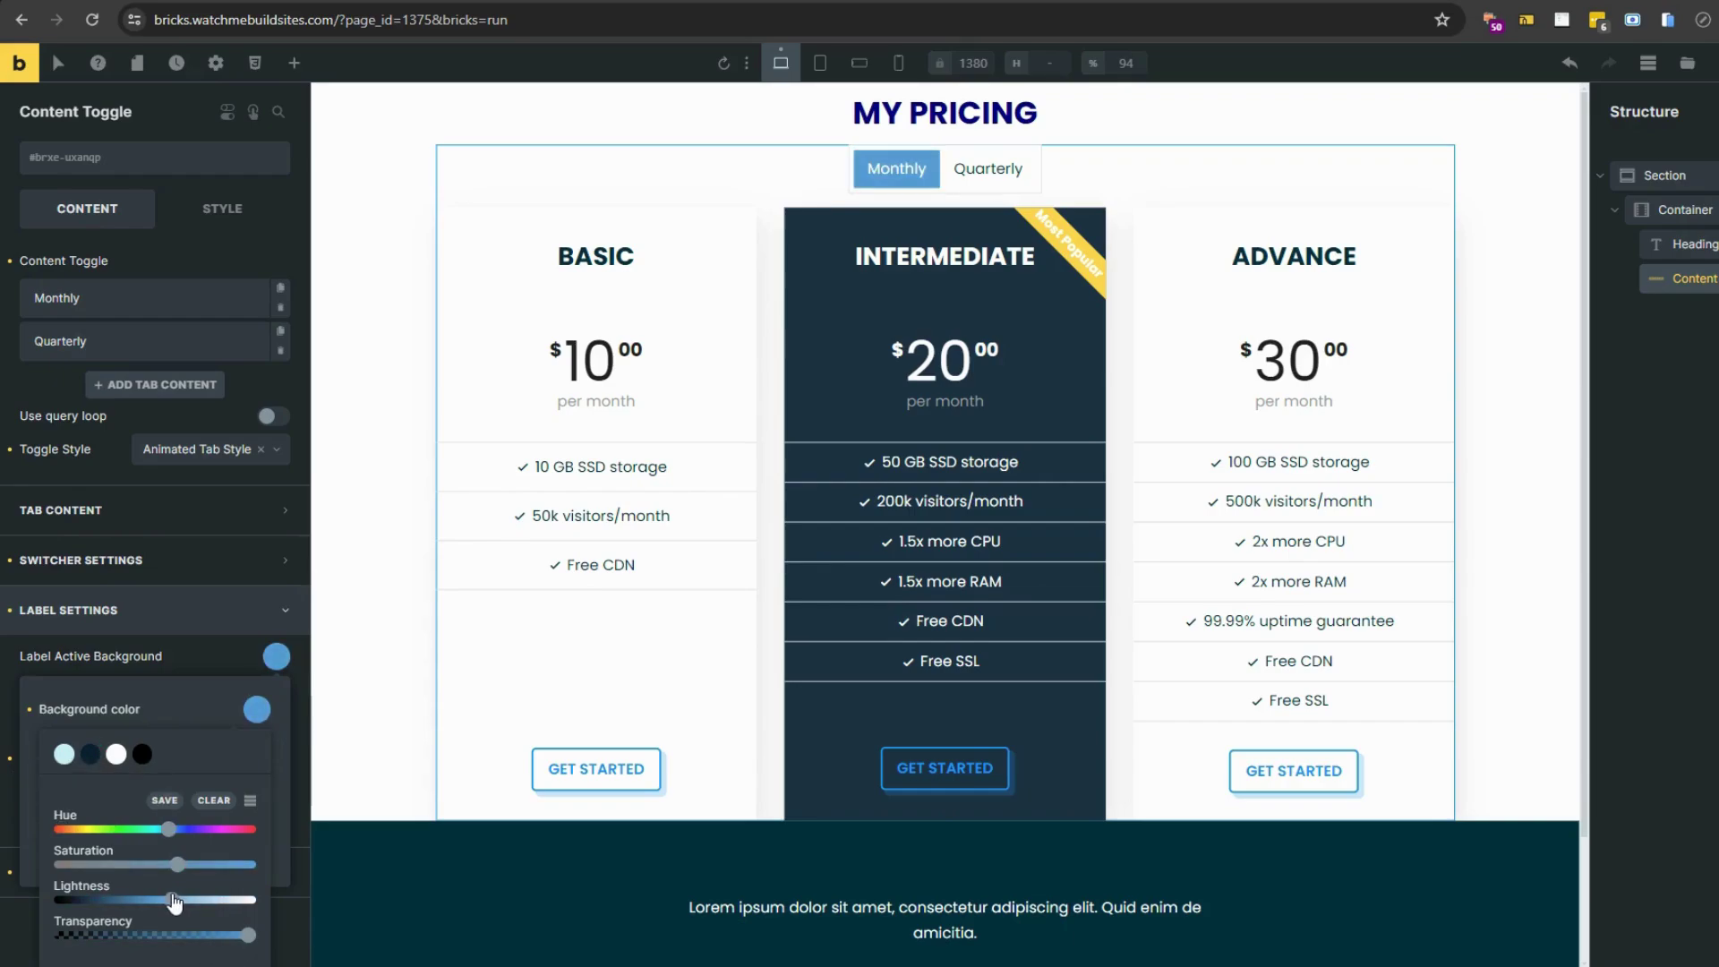
click(227, 662)
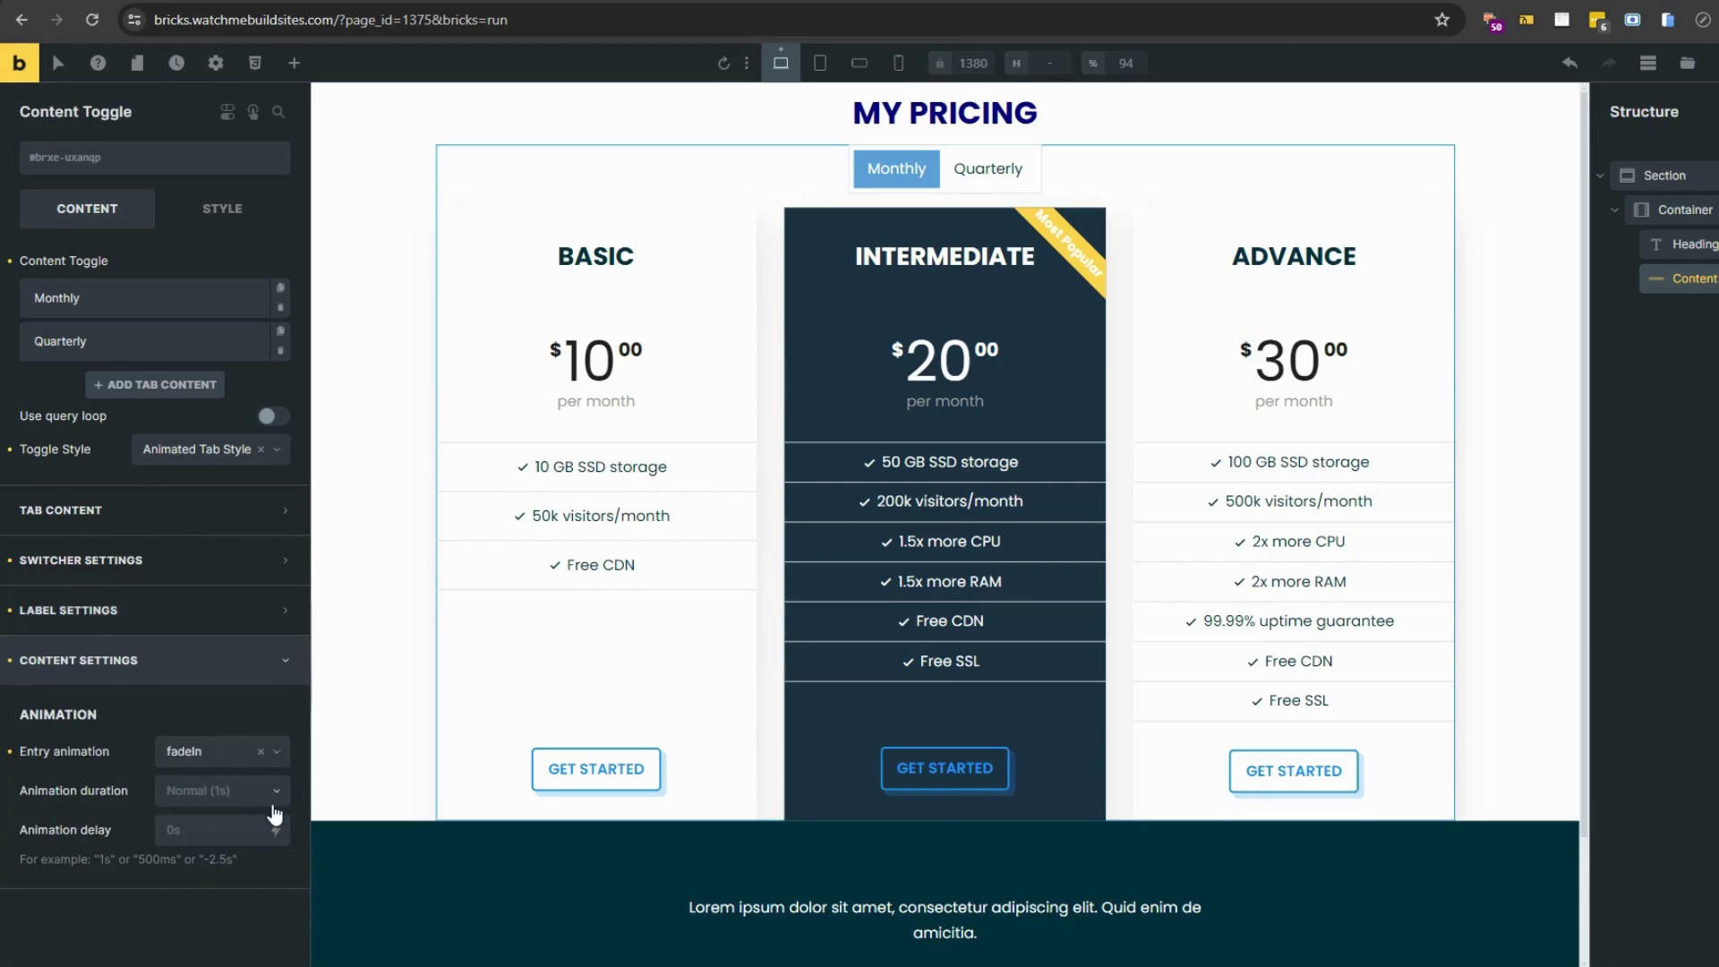
Step: Set the content animation duration to Fast and test it on the Quarterly prices
click(1002, 174)
click(896, 168)
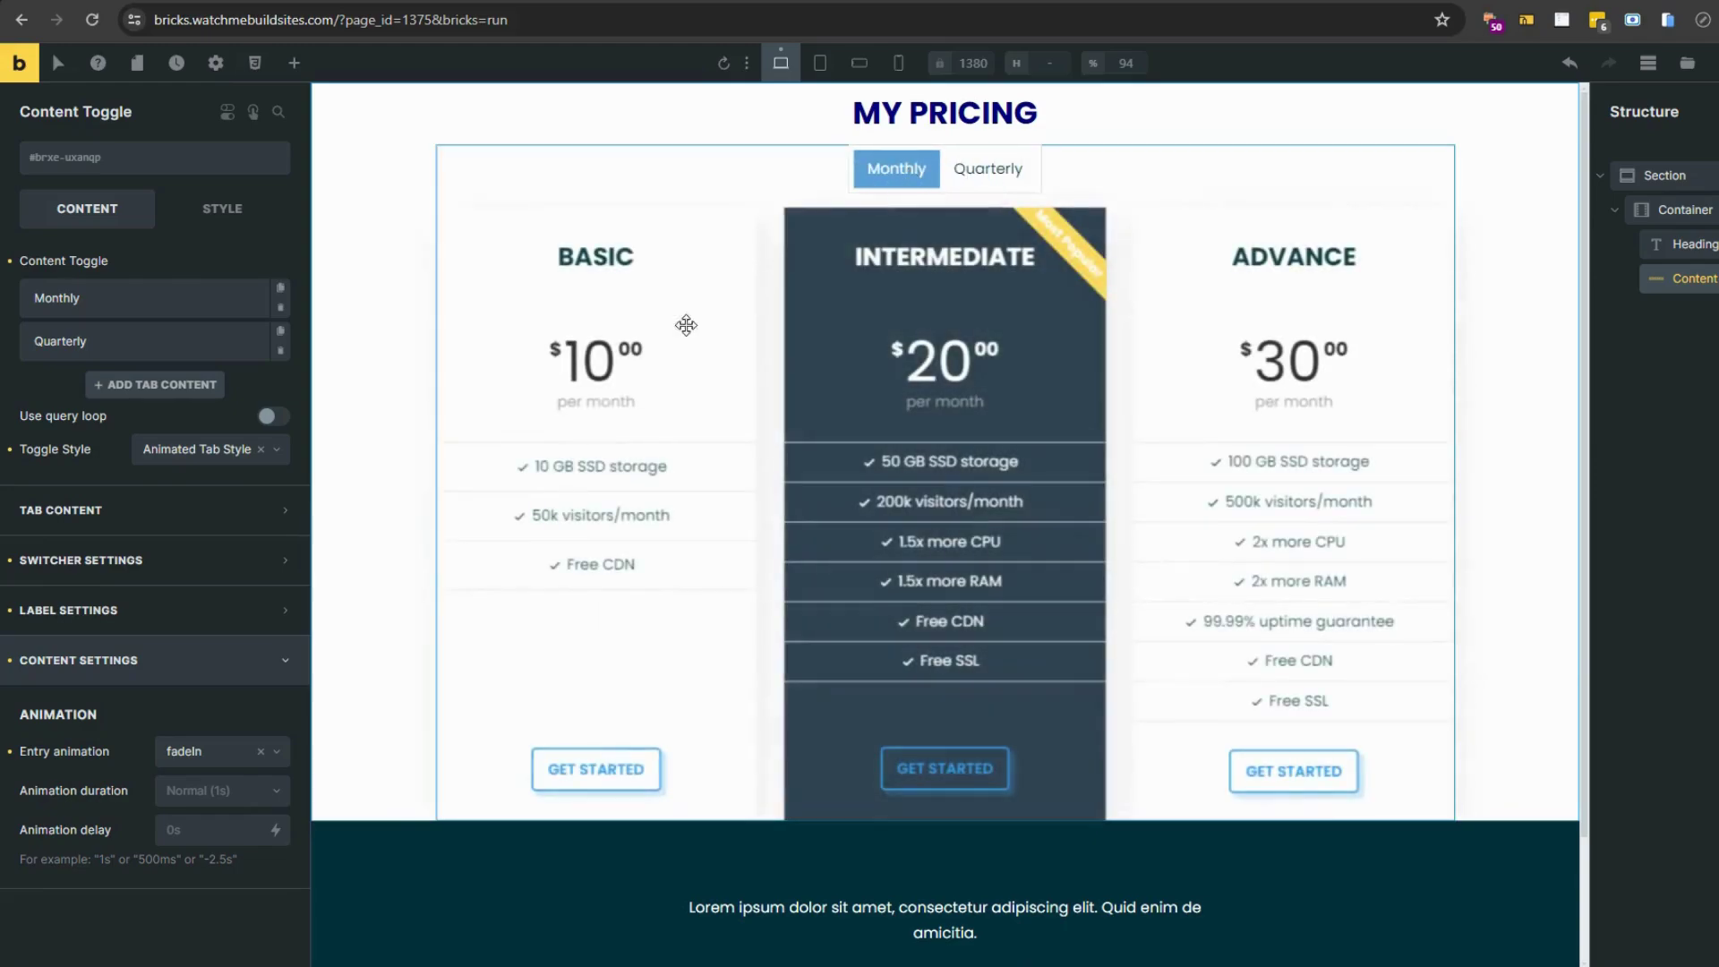
click(250, 791)
click(175, 947)
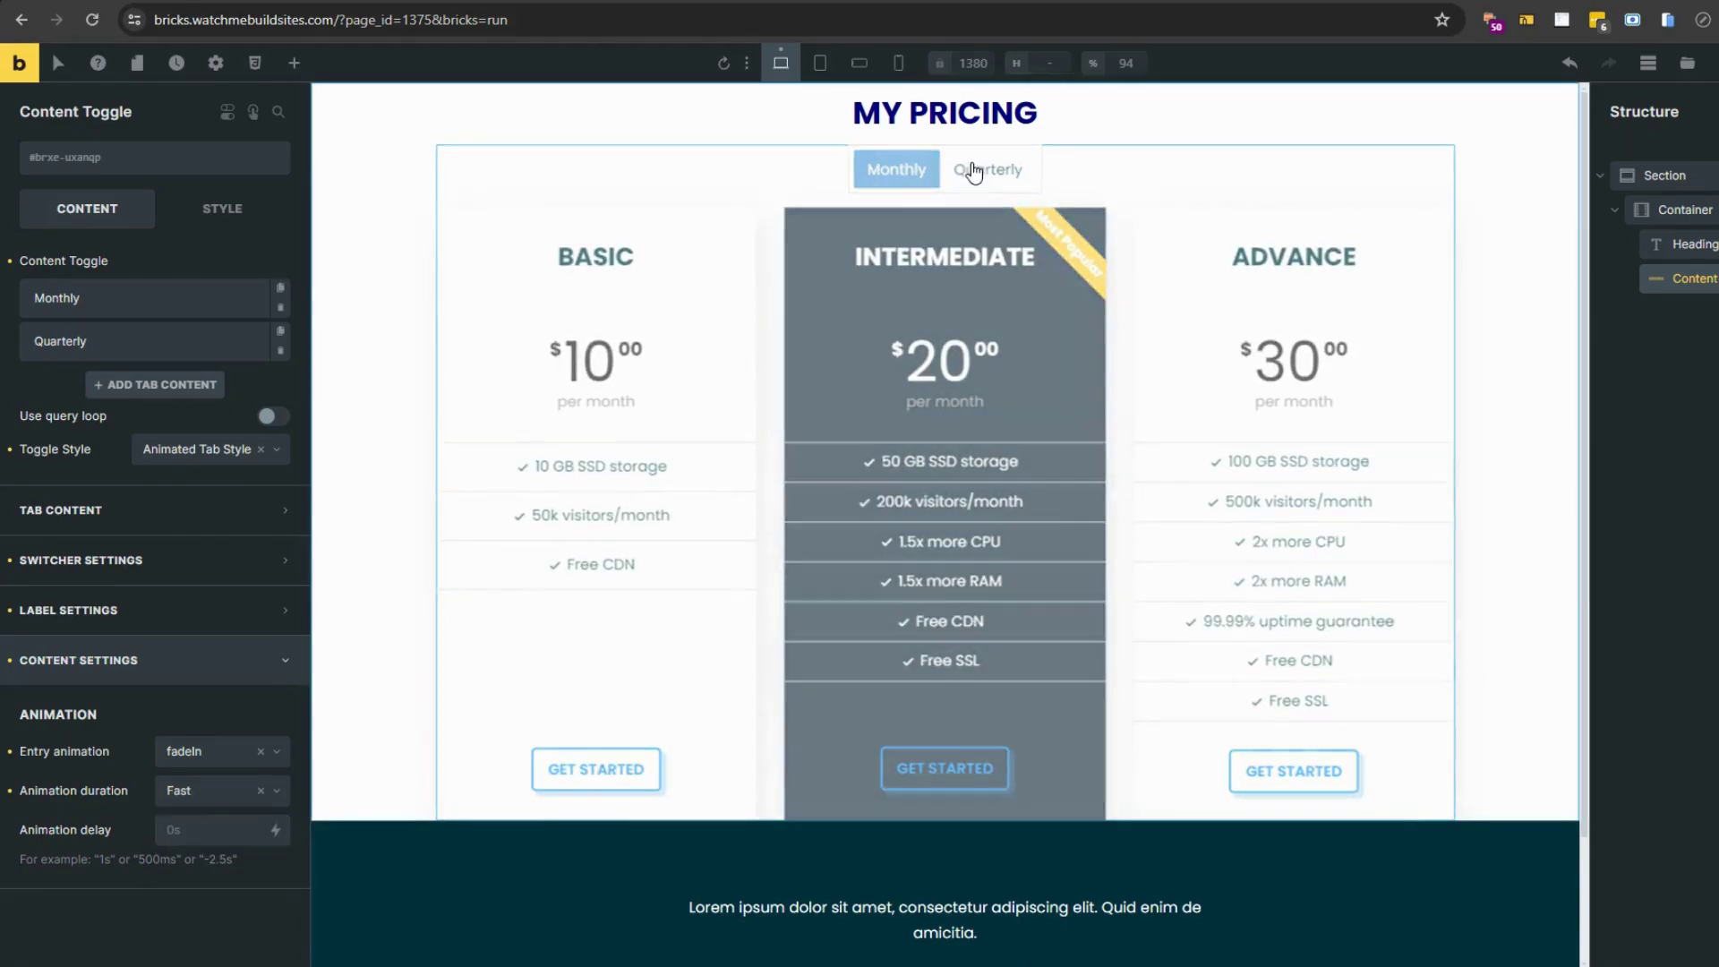
click(986, 169)
click(912, 174)
click(974, 174)
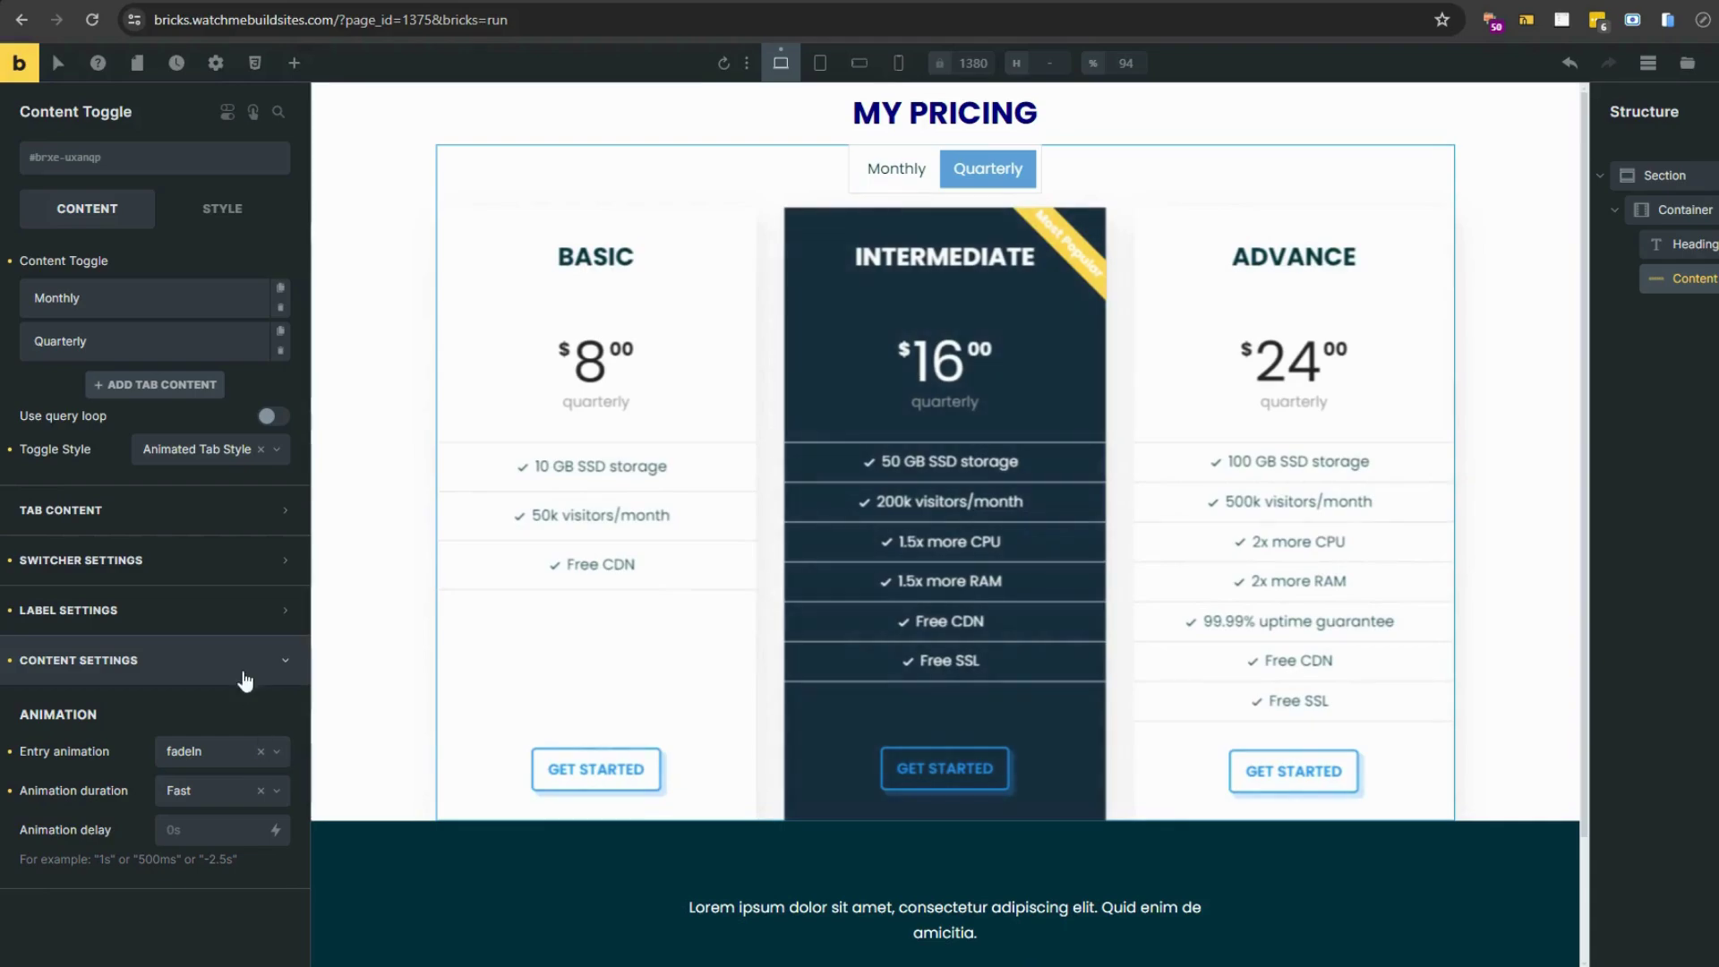
click(242, 660)
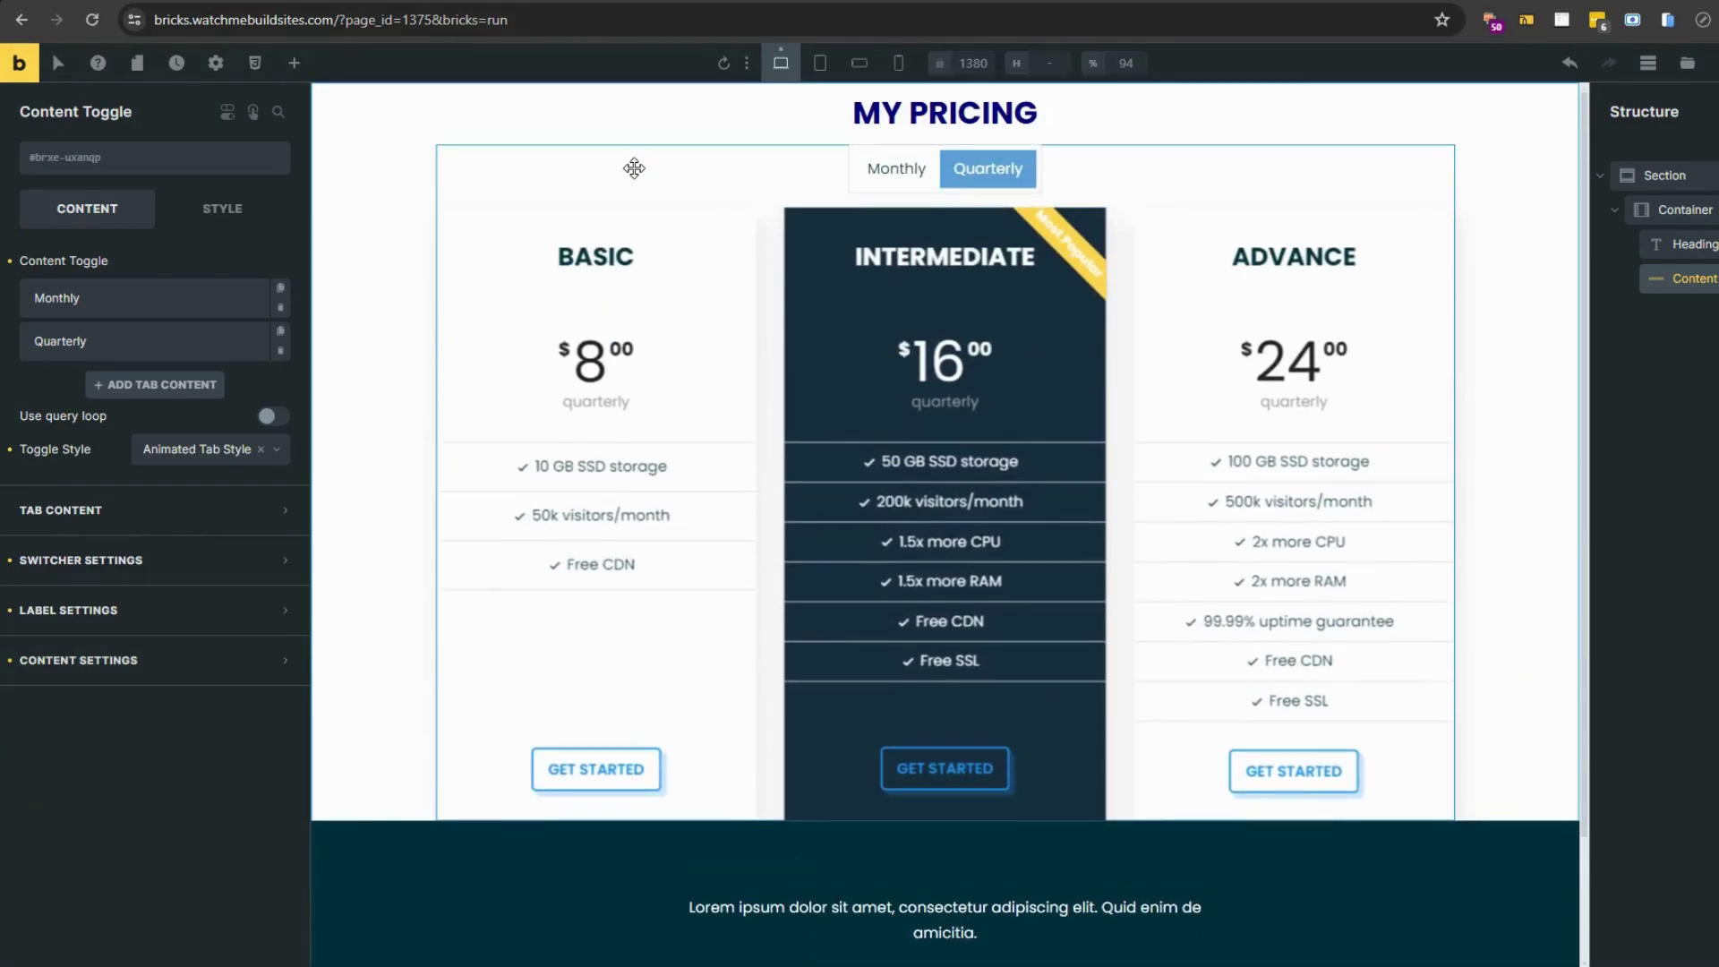
Step: Give the pricing toggle a bottom margin of 50 in its Layout style settings
click(220, 208)
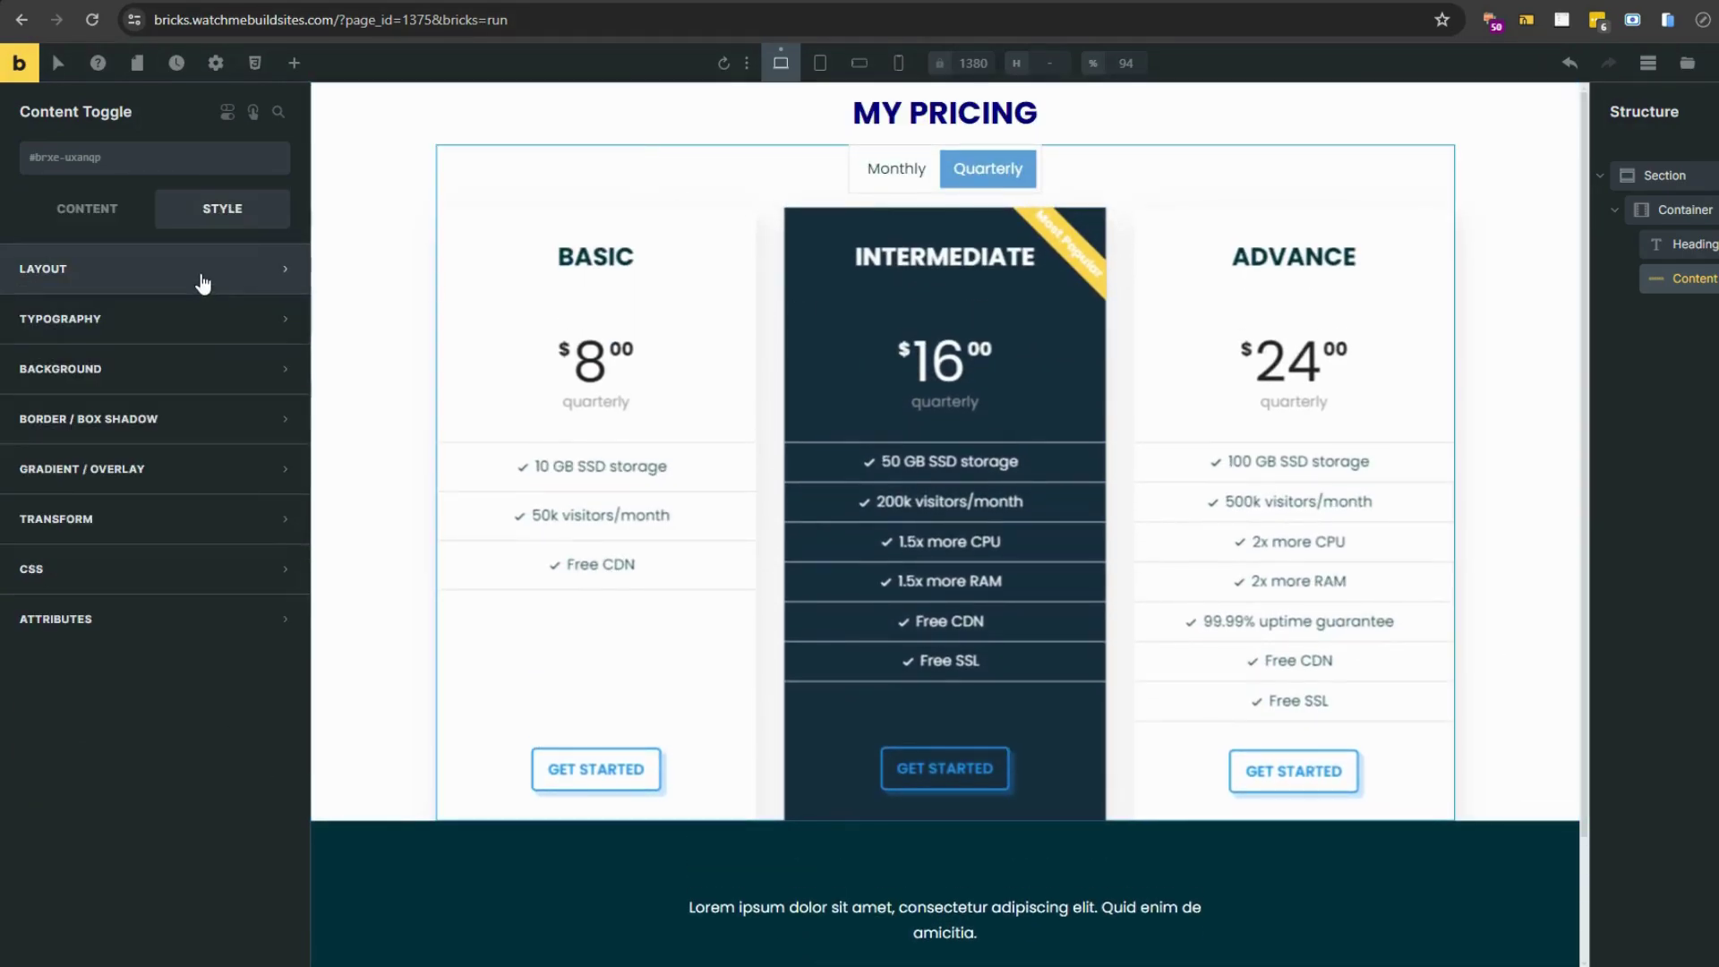
click(286, 269)
click(189, 441)
text(5)
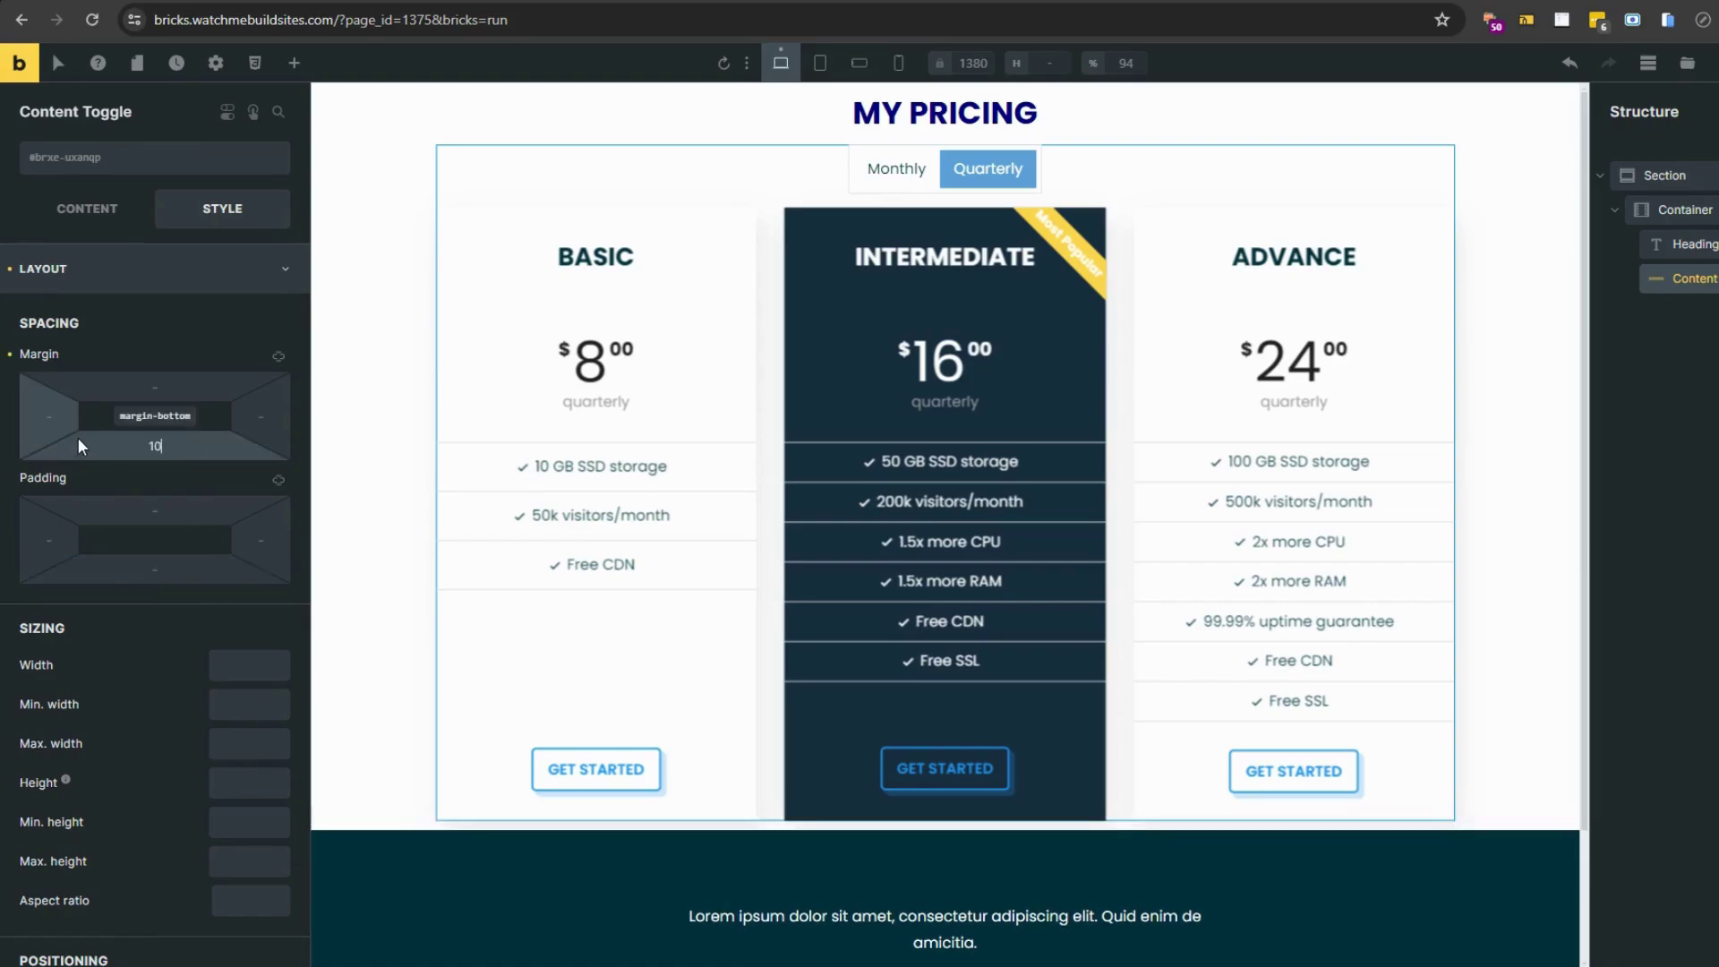
text(0)
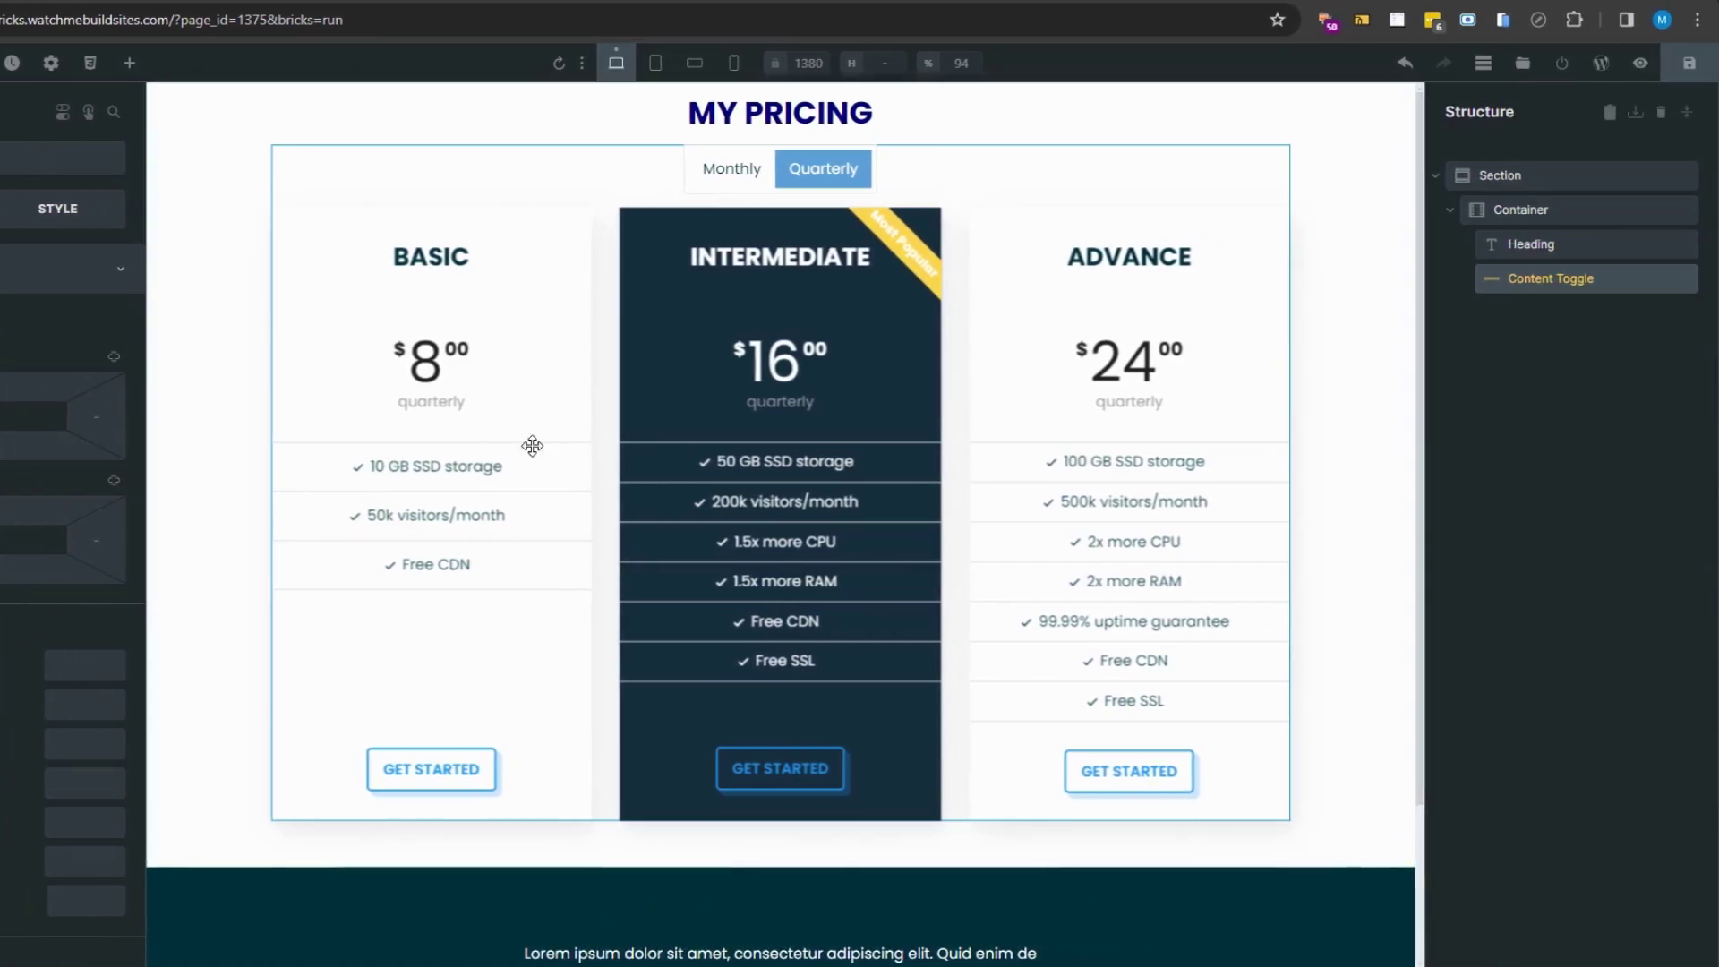
Step: Save and publish the page, then open its live preview
click(1687, 64)
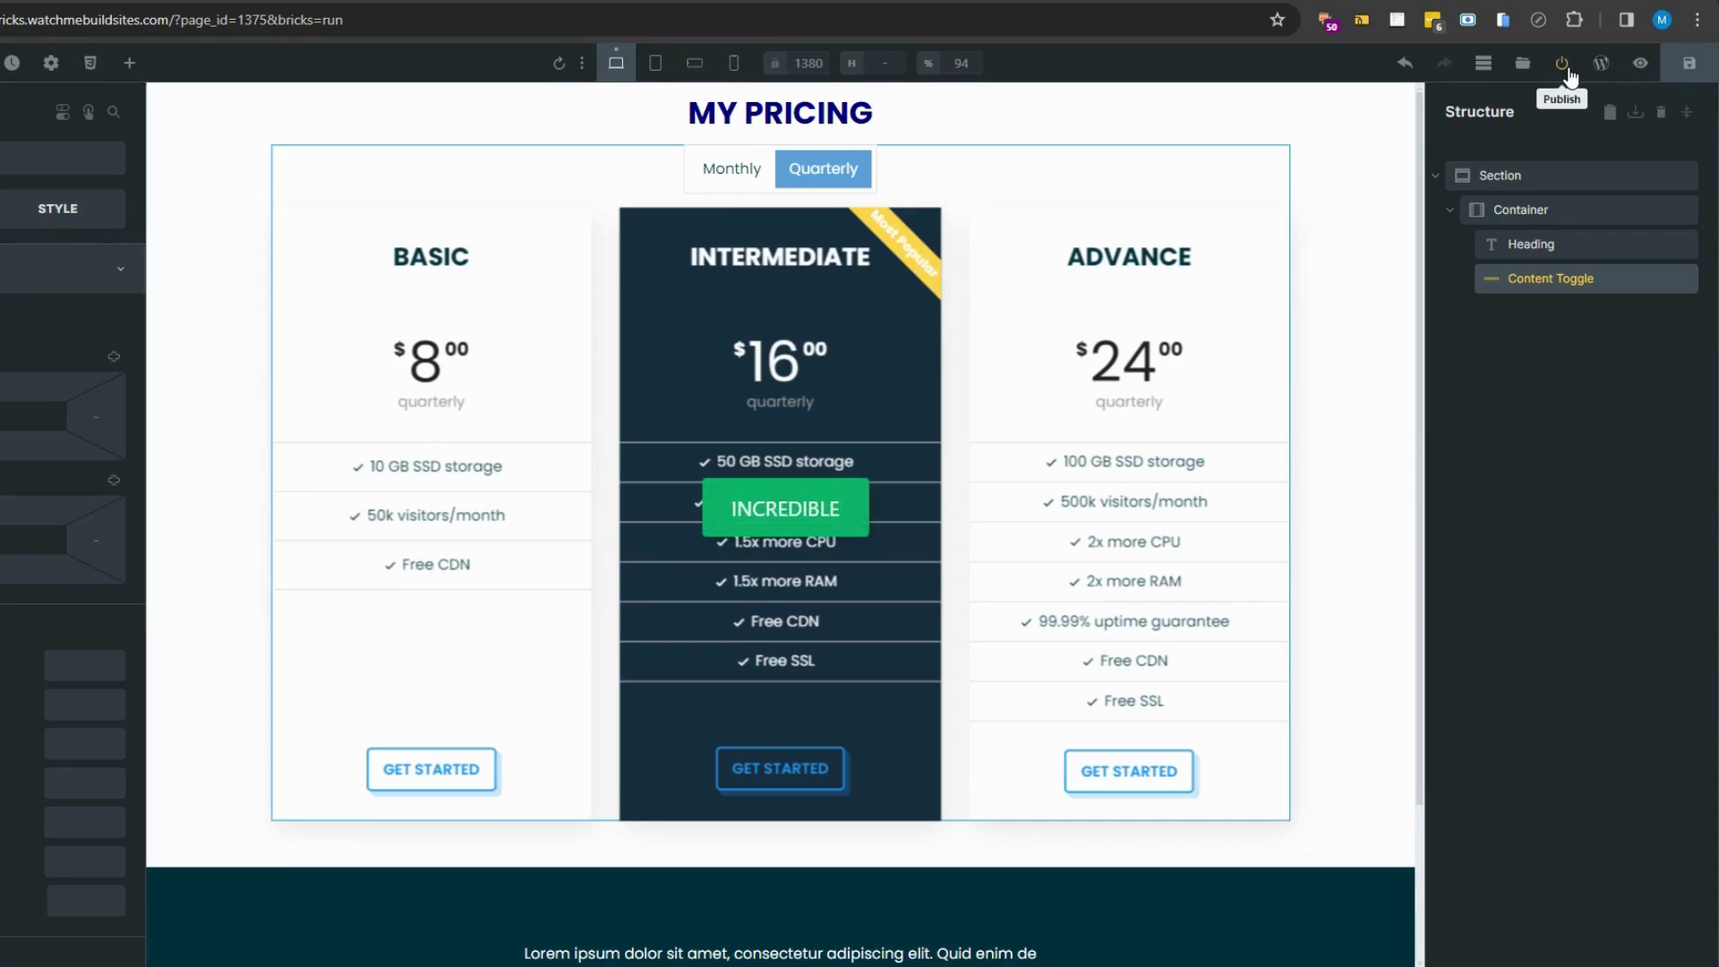
click(1562, 64)
click(1601, 64)
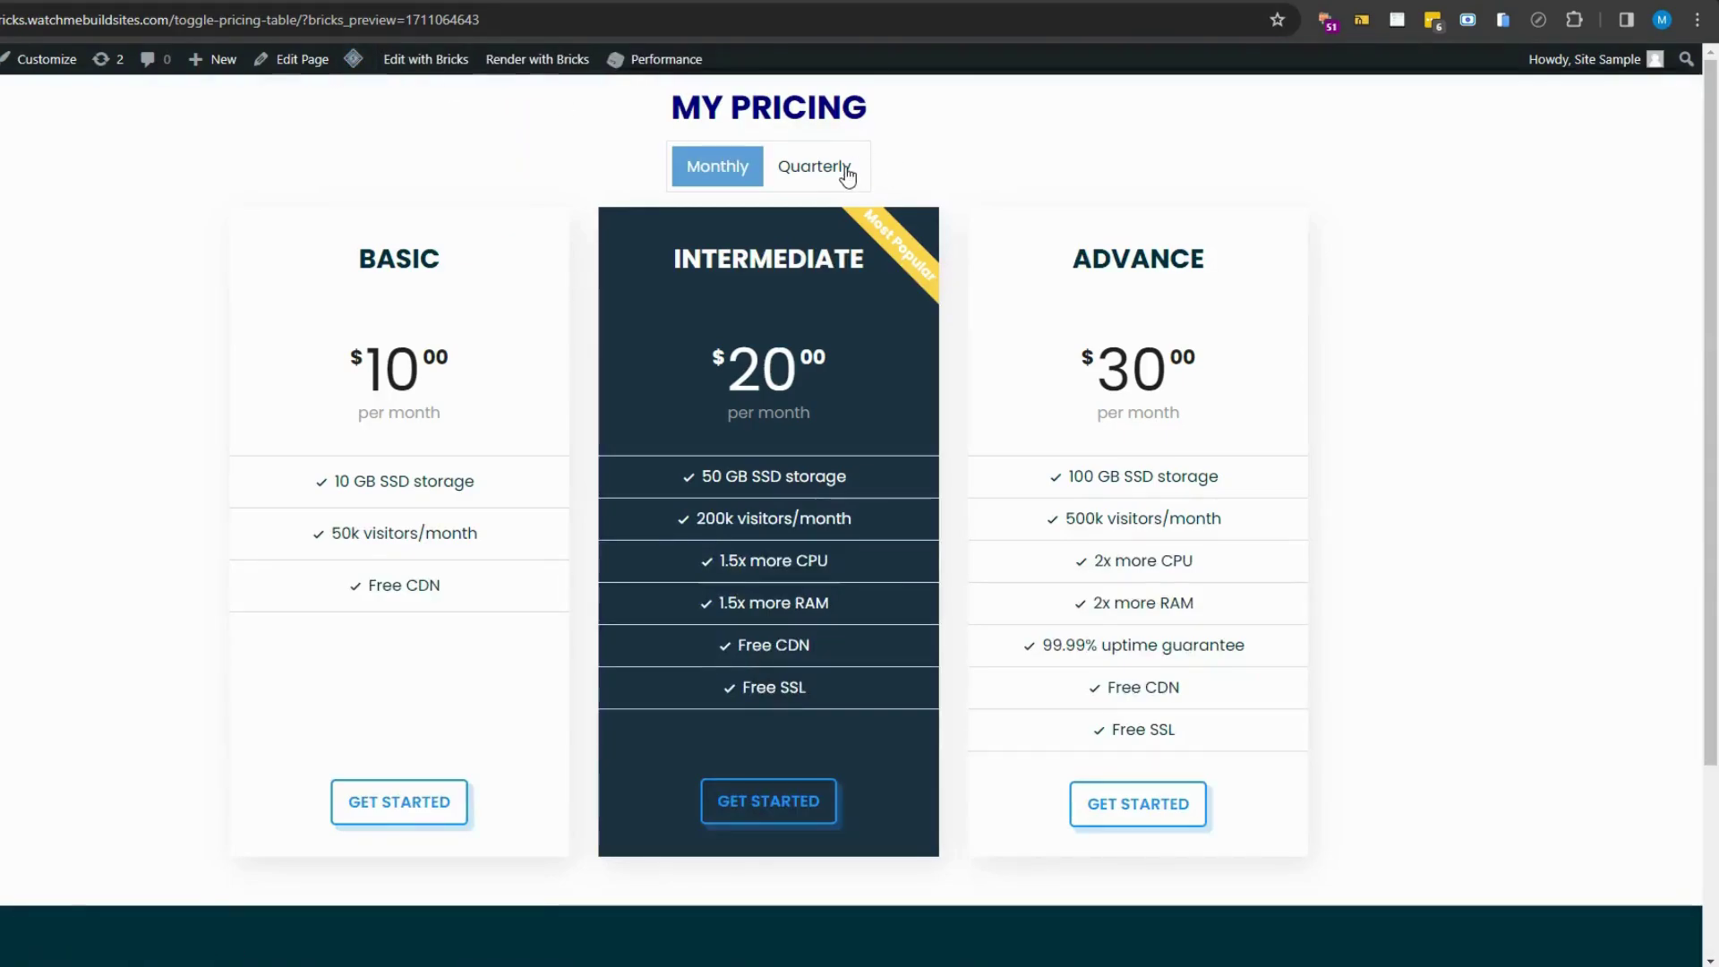
Step: Test the live toggle by switching Quarterly, Monthly, then Quarterly again ($8, $16, $24)
click(846, 169)
click(737, 172)
click(832, 169)
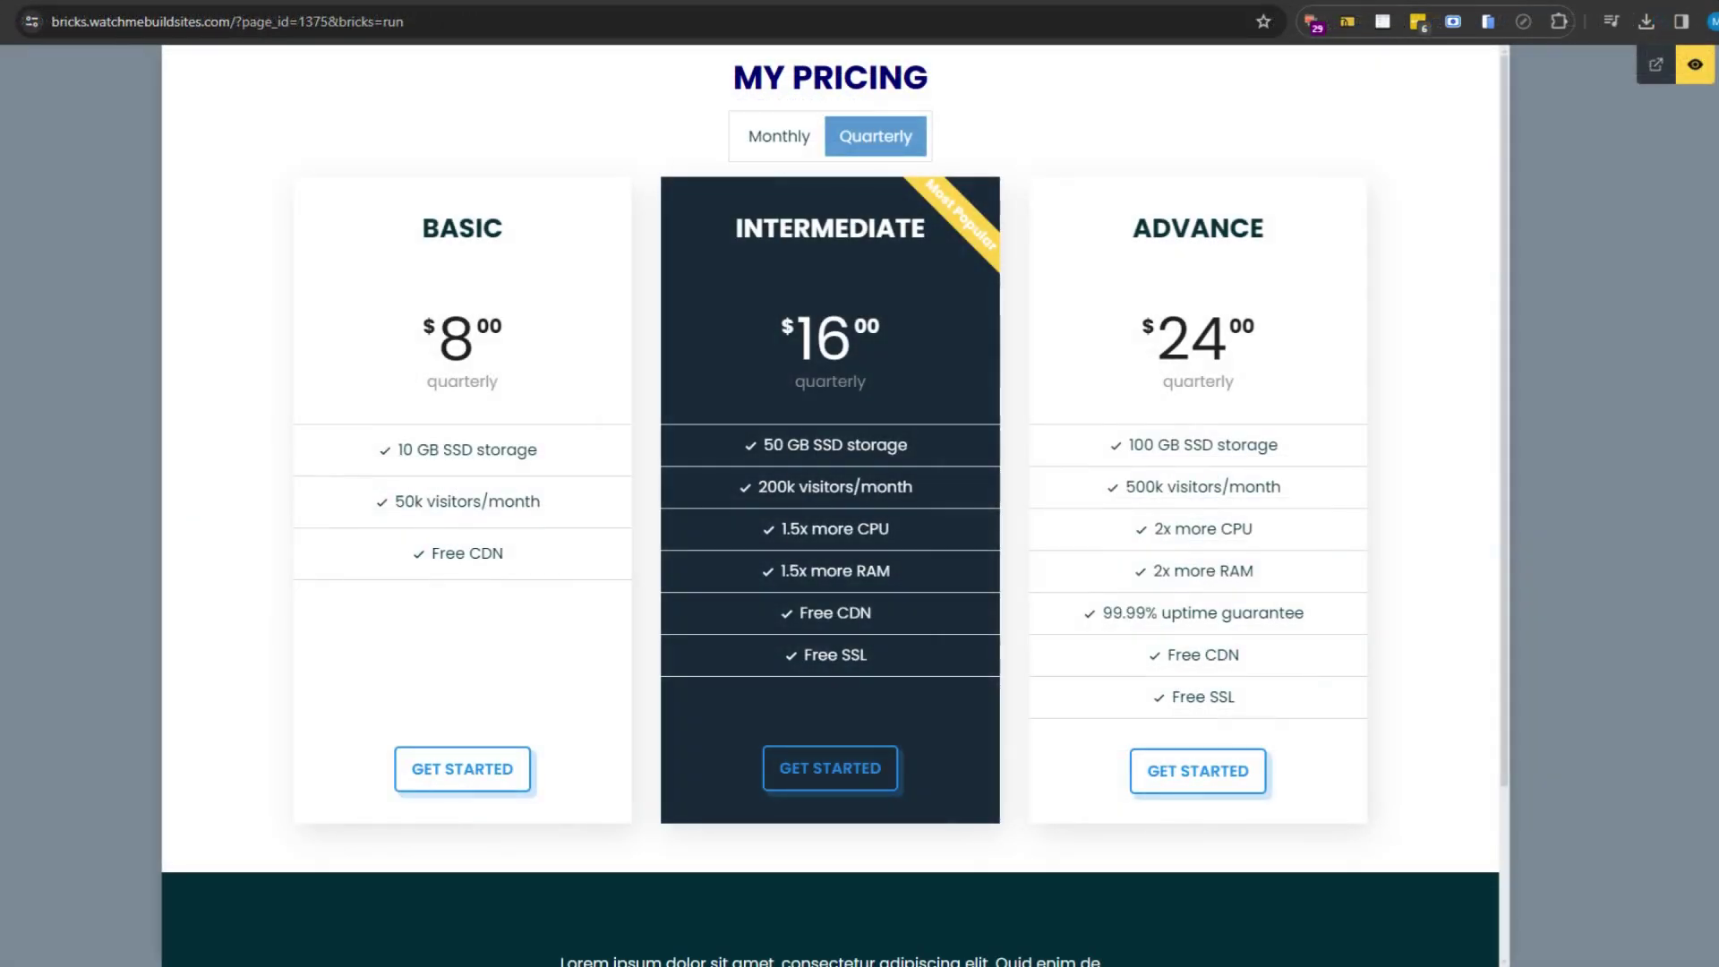